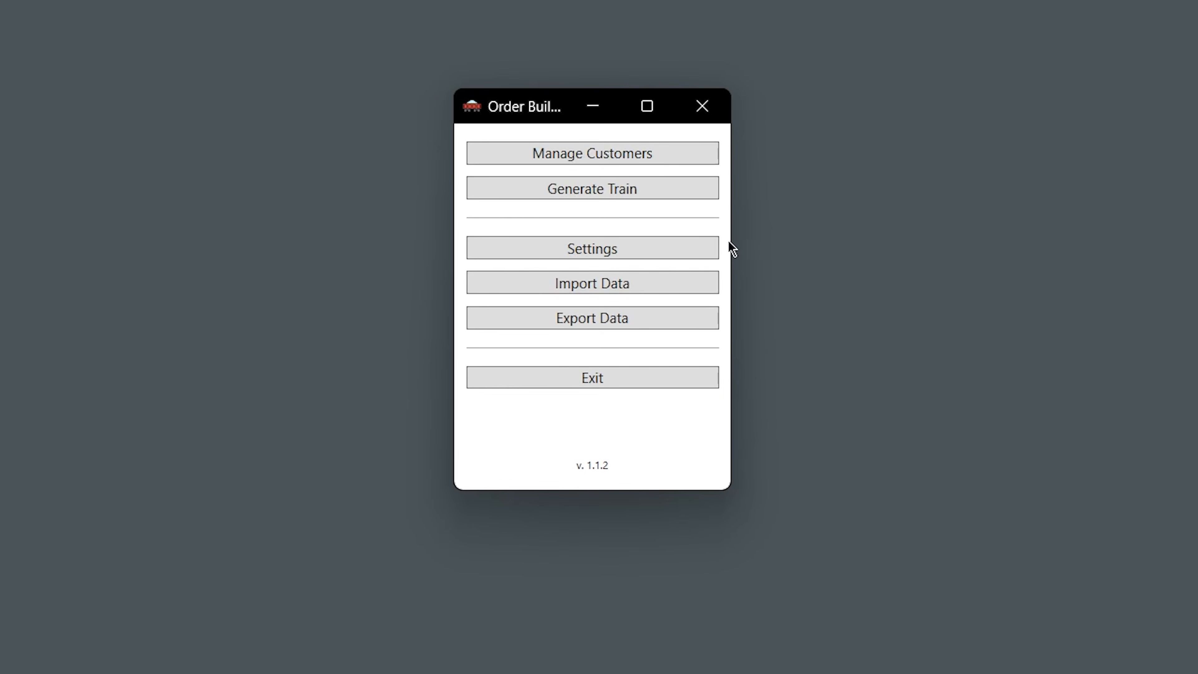
Open the settings and keep GulfCoast, NorthernCA and Pennsylvania selected as the owned regions
drag(730, 243, 797, 241)
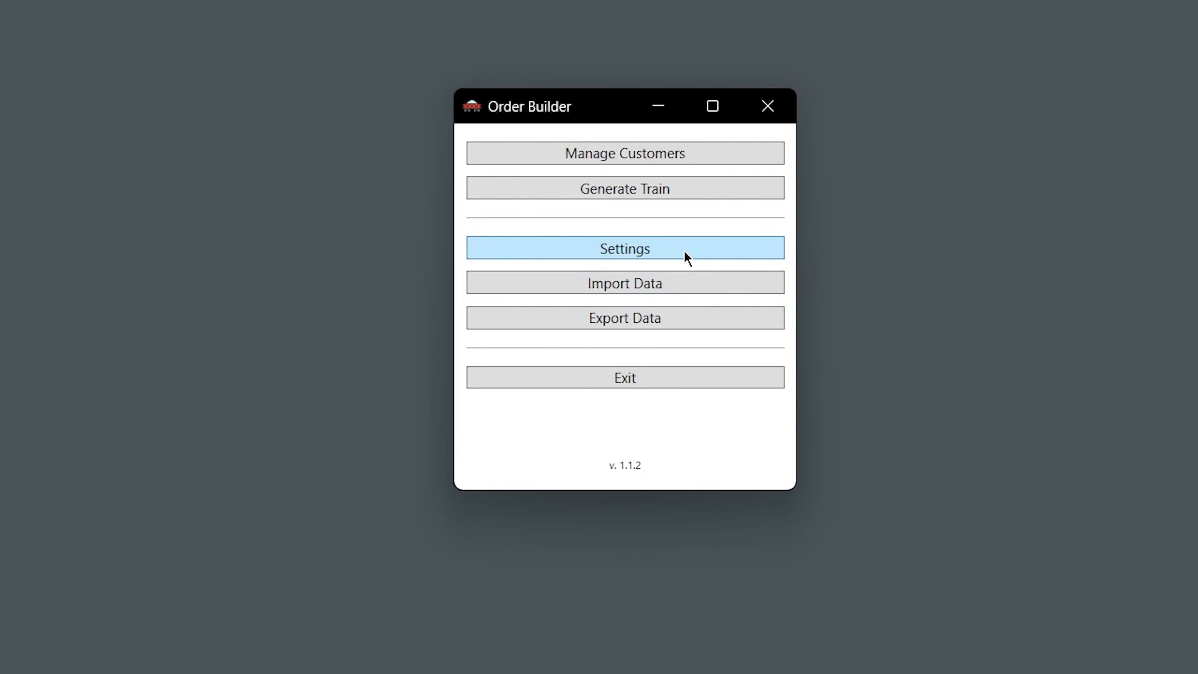
click(685, 253)
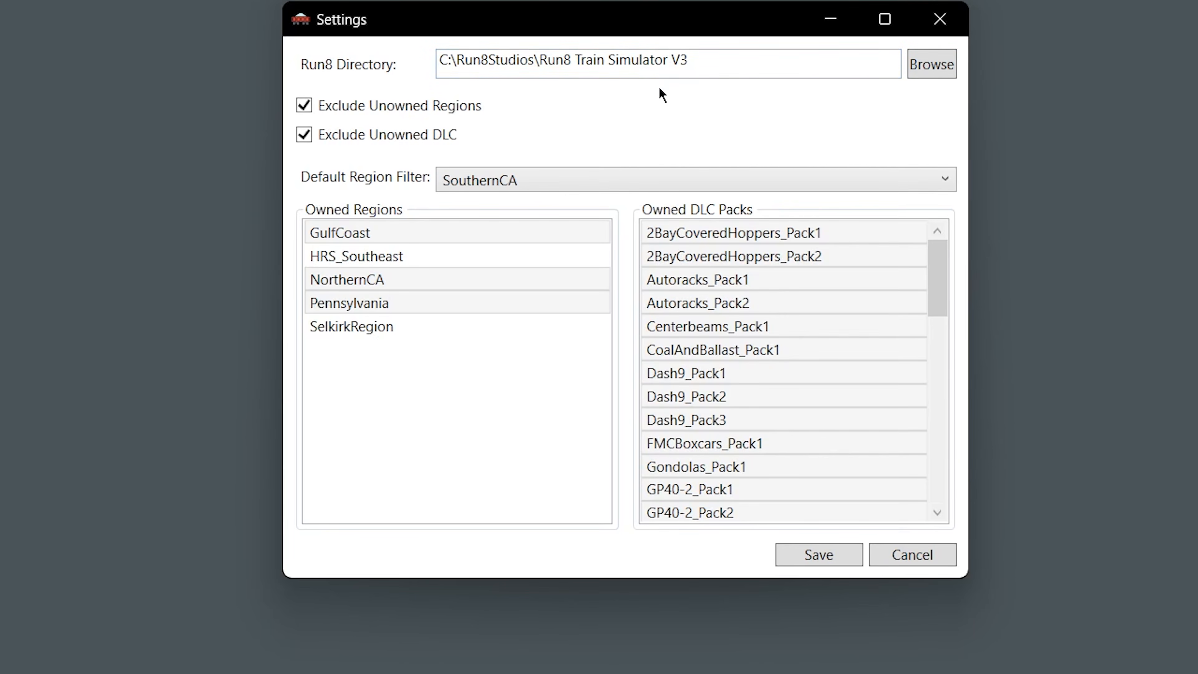
drag(717, 33, 671, 90)
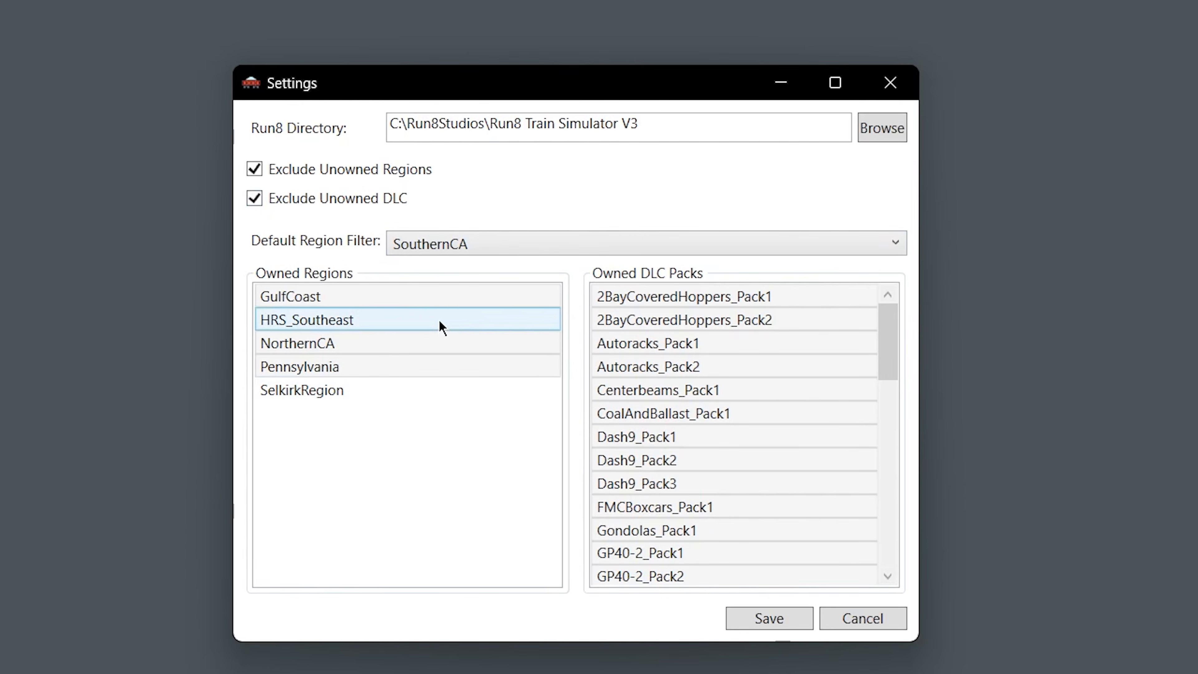
click(437, 294)
click(474, 321)
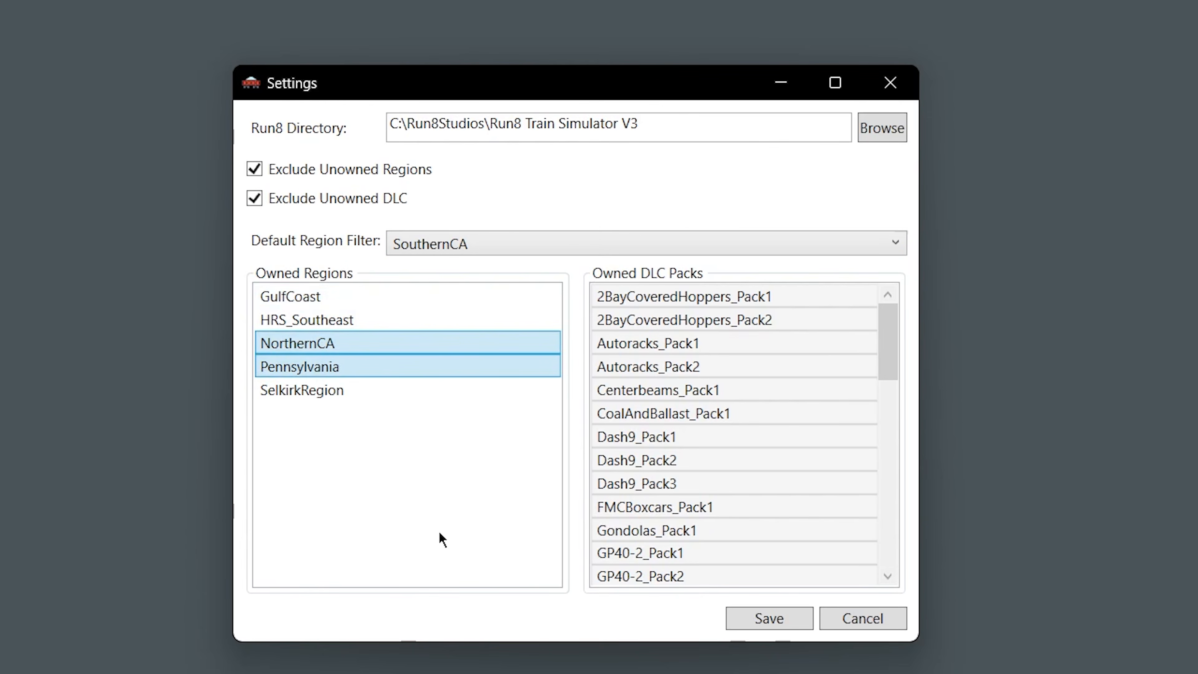
click(459, 296)
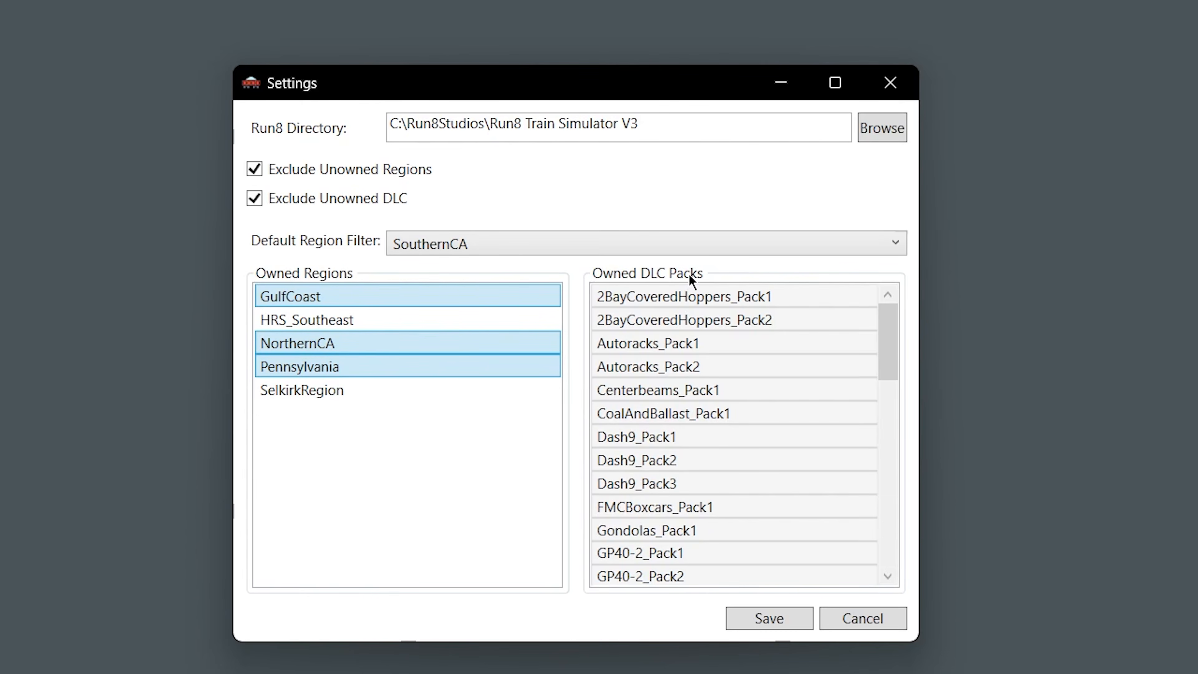
Select all packs in the list of owned DLC packs
click(785, 296)
key(ctrl+a)
scroll(811, 378, down, 10)
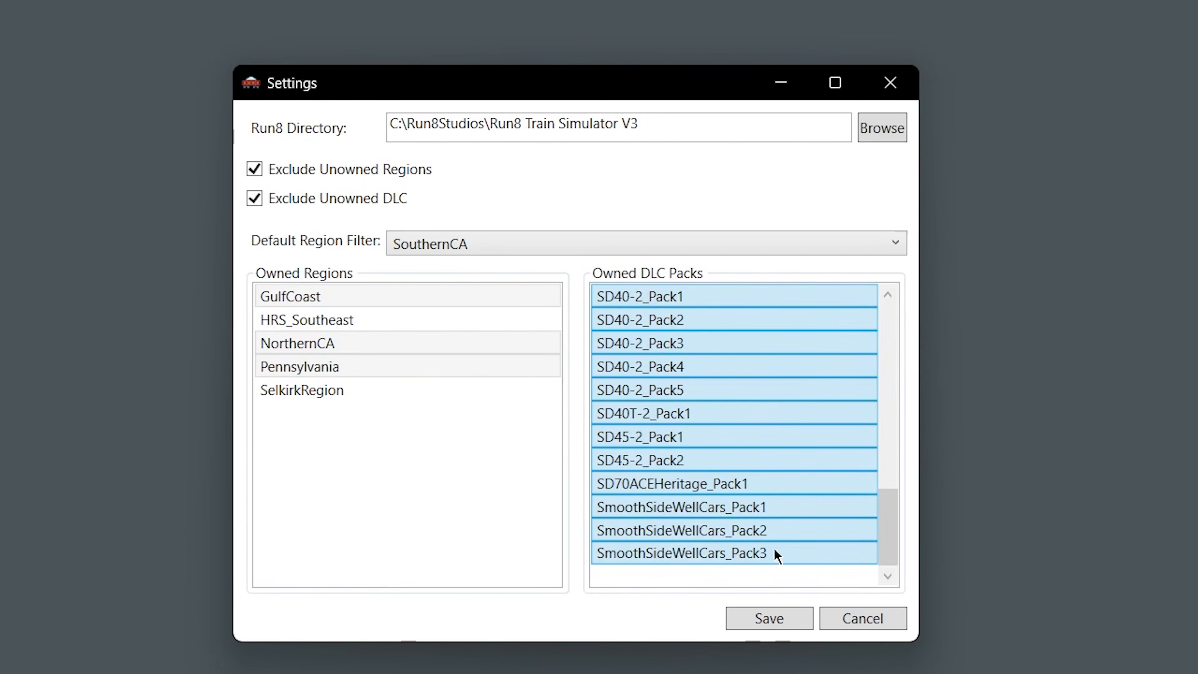
scroll(773, 543, up, 10)
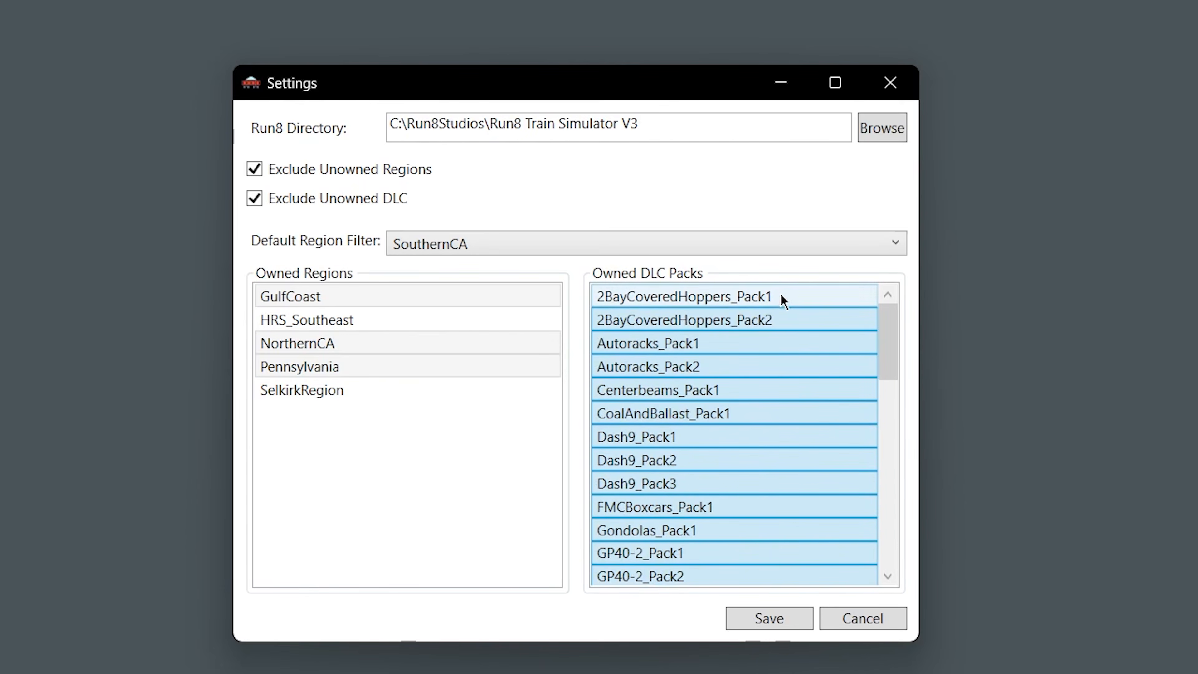
scroll(801, 501, down, 10)
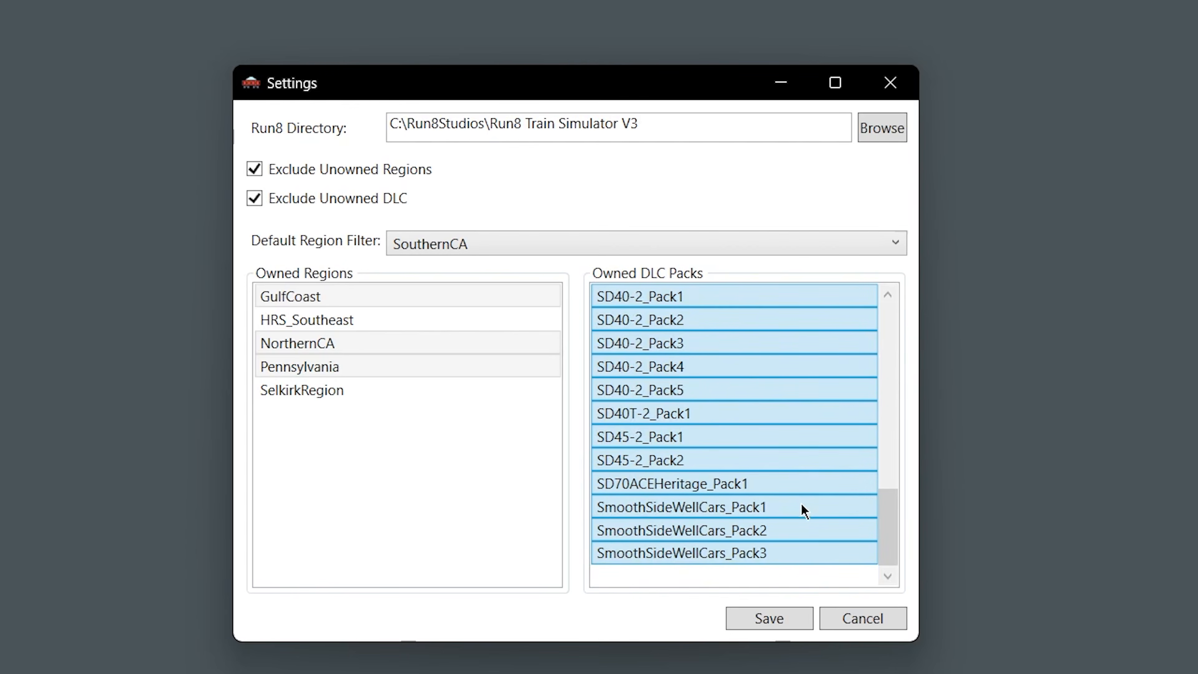
scroll(801, 525, up, 10)
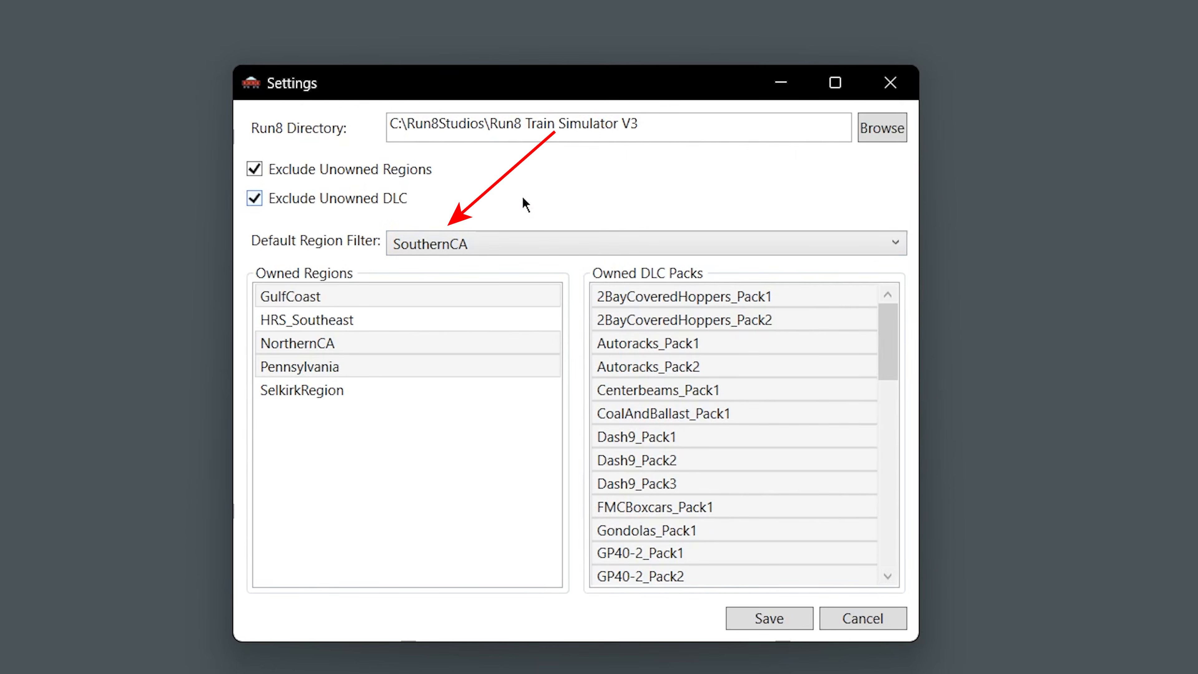
Set the default region filter to GulfCoast and save the settings
click(523, 243)
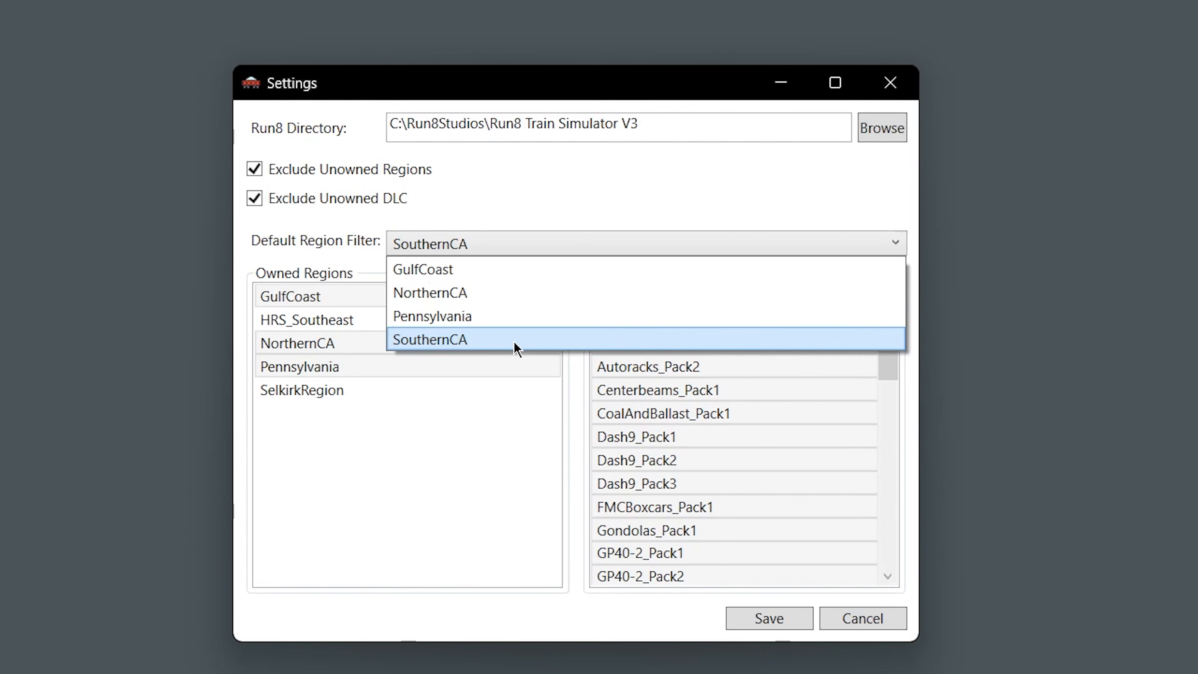
click(525, 278)
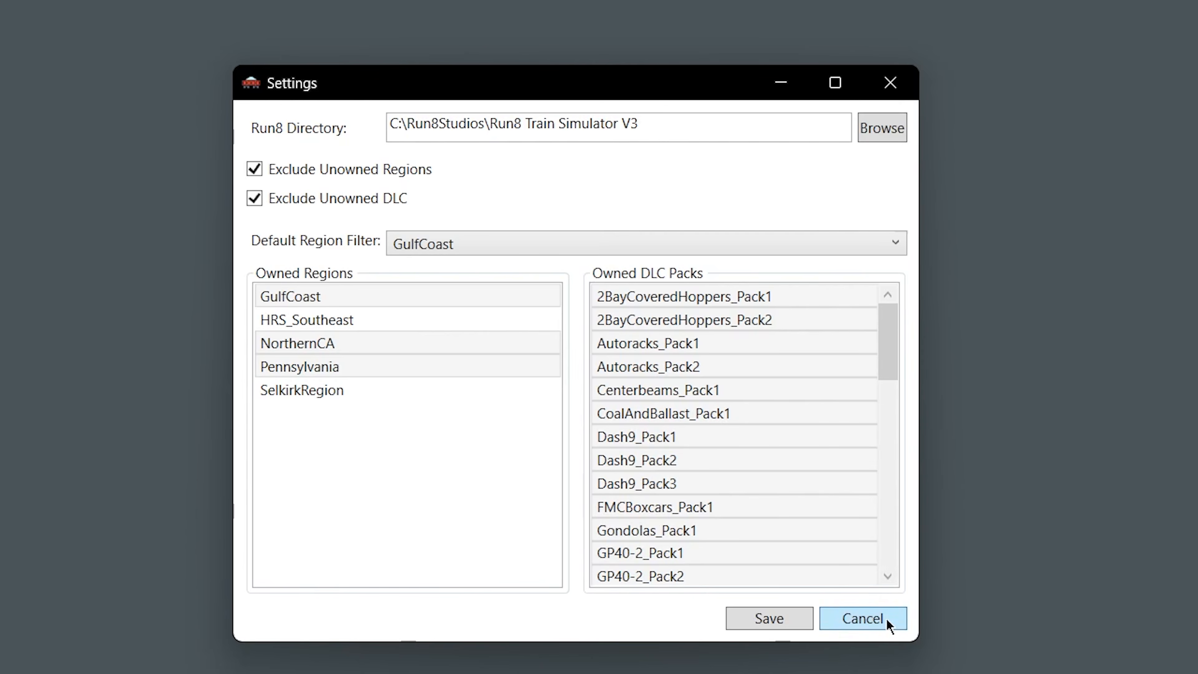
click(768, 623)
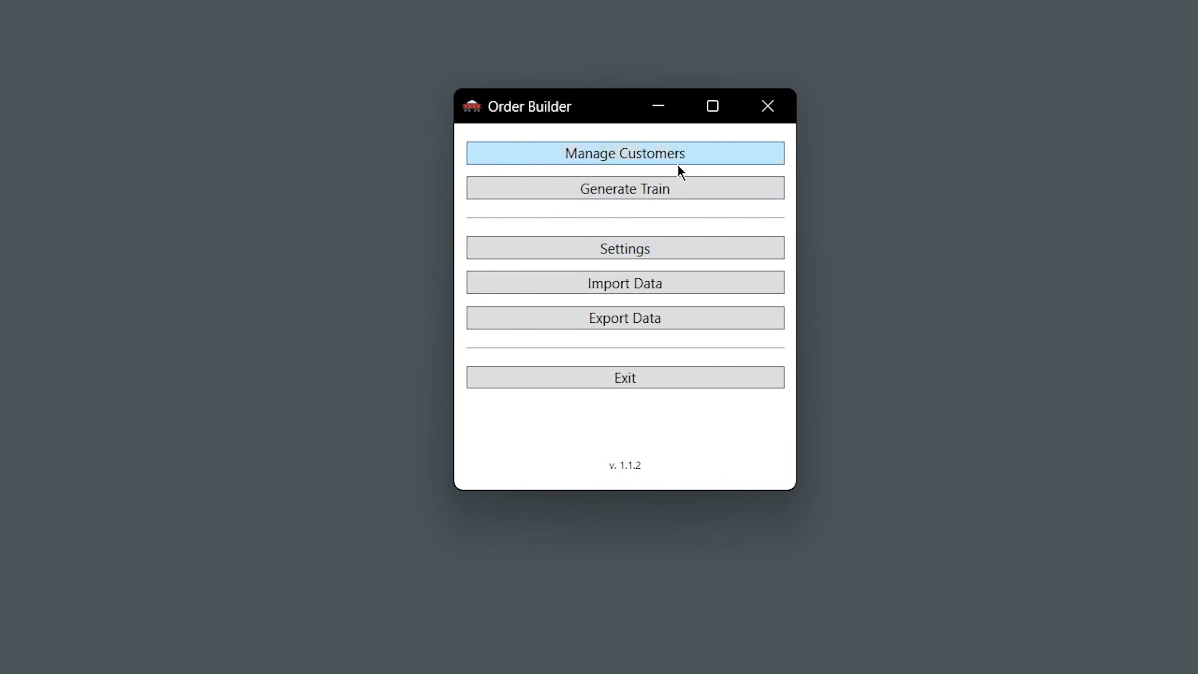
Open the customer management window and reposition it on the desktop
click(677, 162)
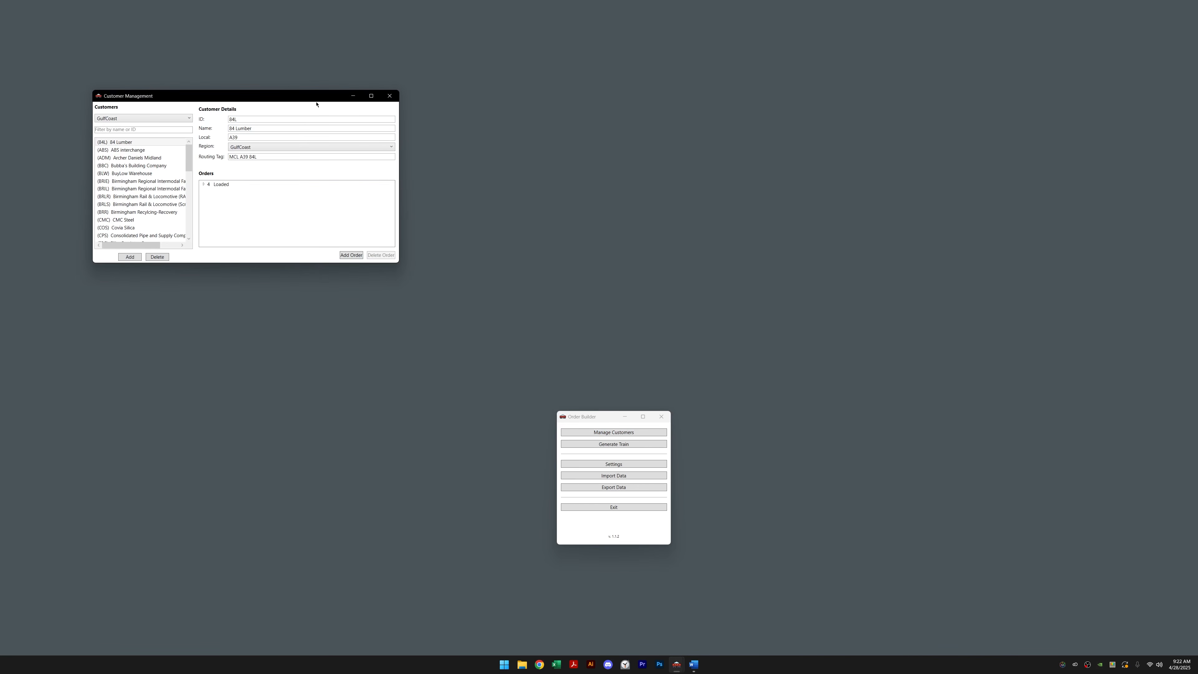
drag(286, 97, 439, 389)
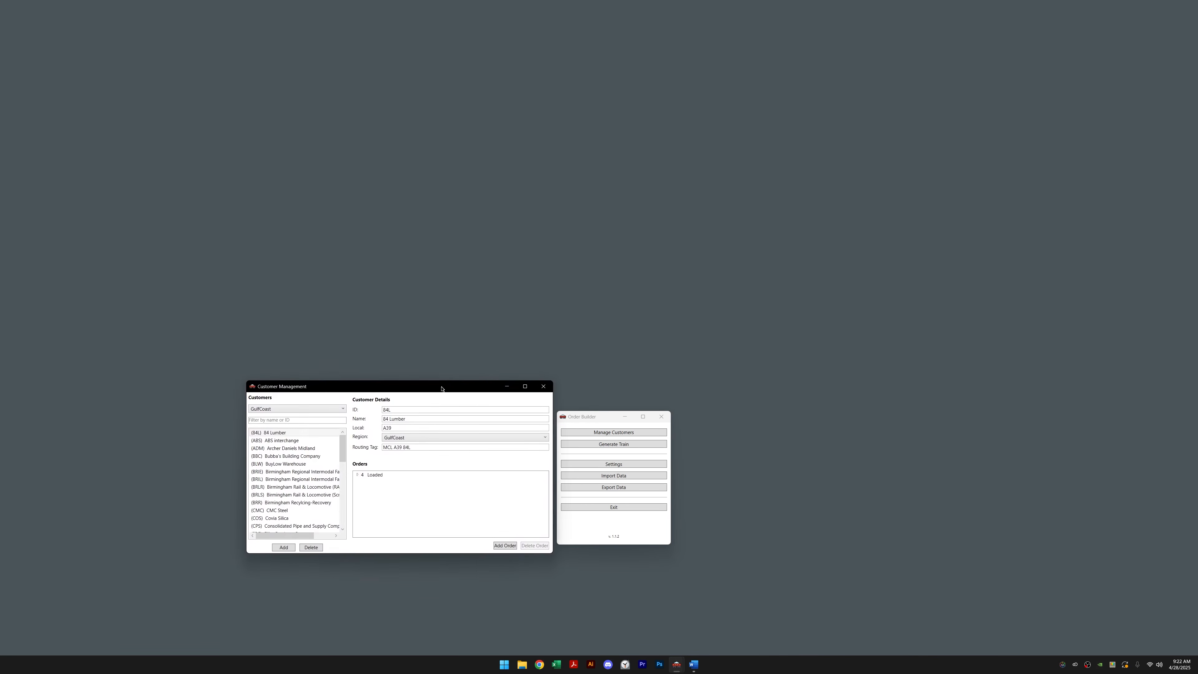
click(542, 388)
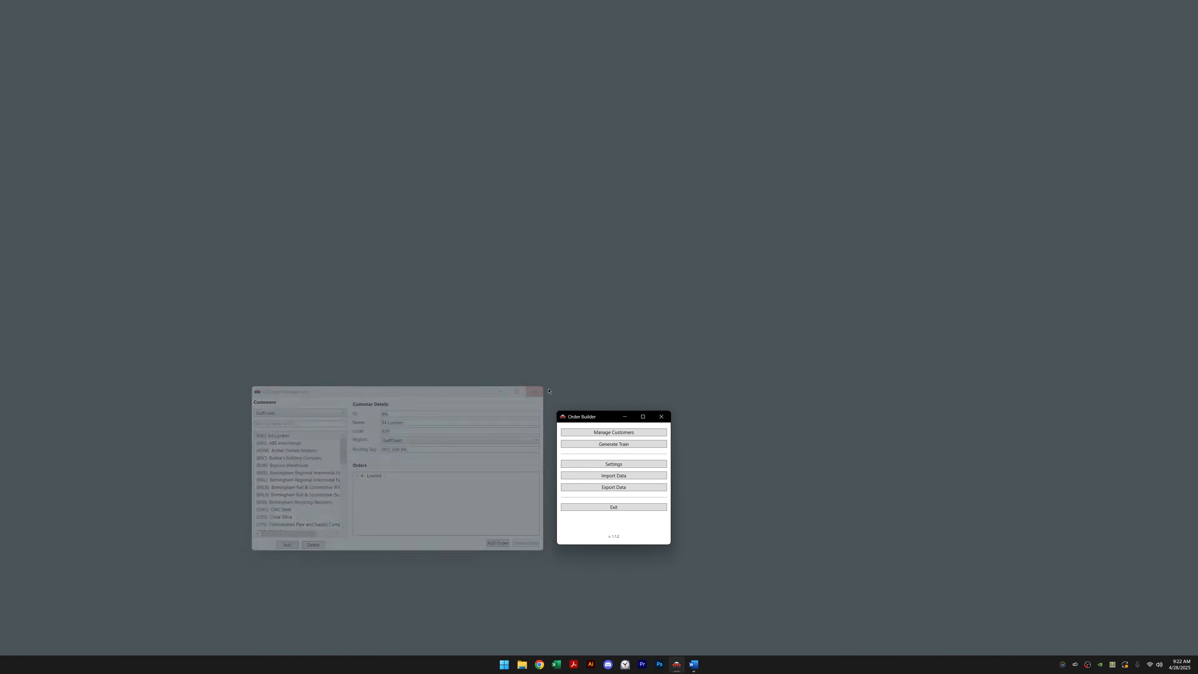
click(641, 435)
drag(292, 110, 620, 414)
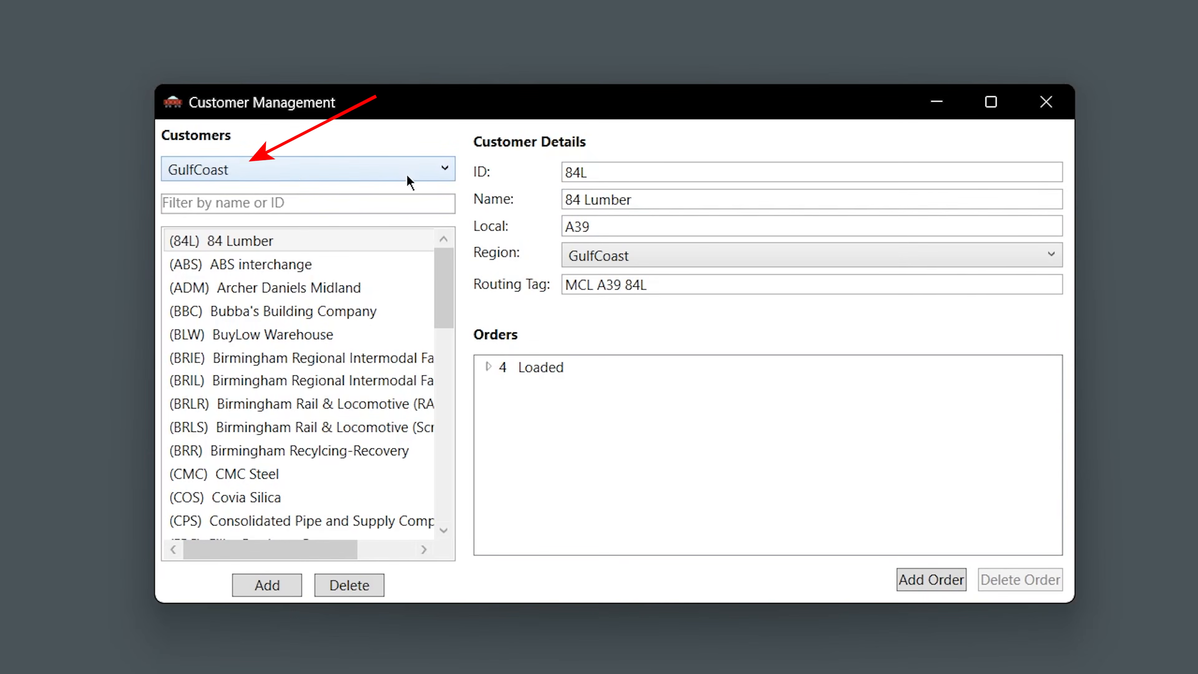
Filter the customer list by SouthernCA, switch it back to GulfCoast, and close customer management
click(310, 173)
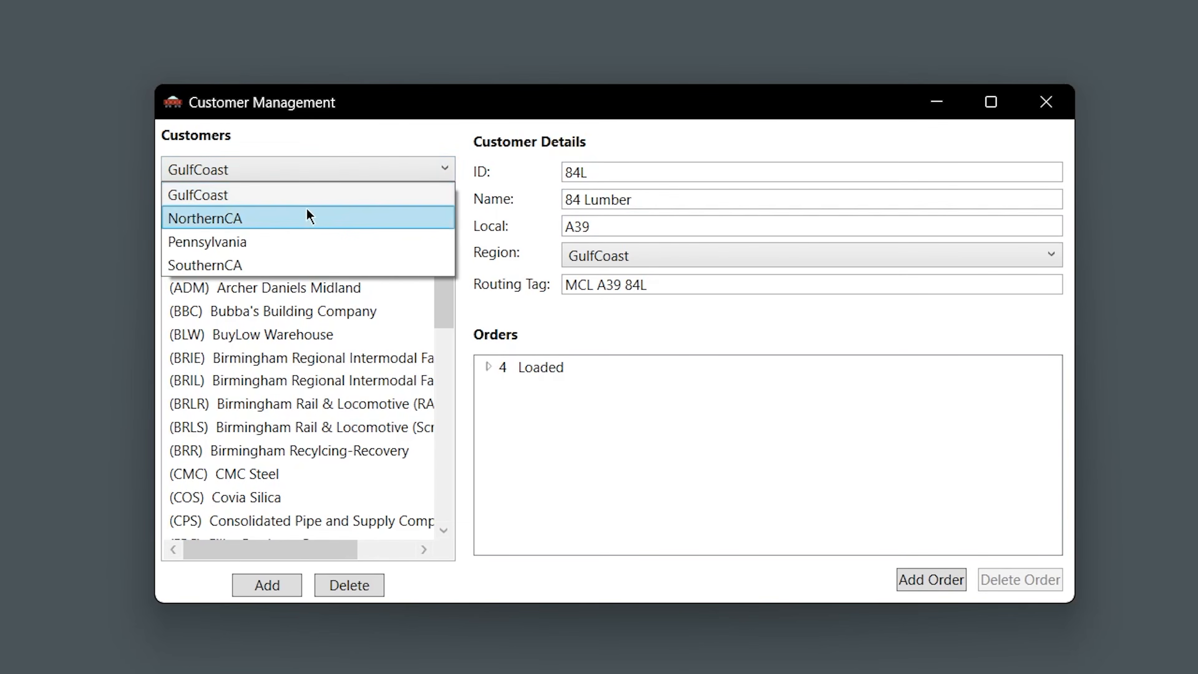
click(308, 269)
click(316, 164)
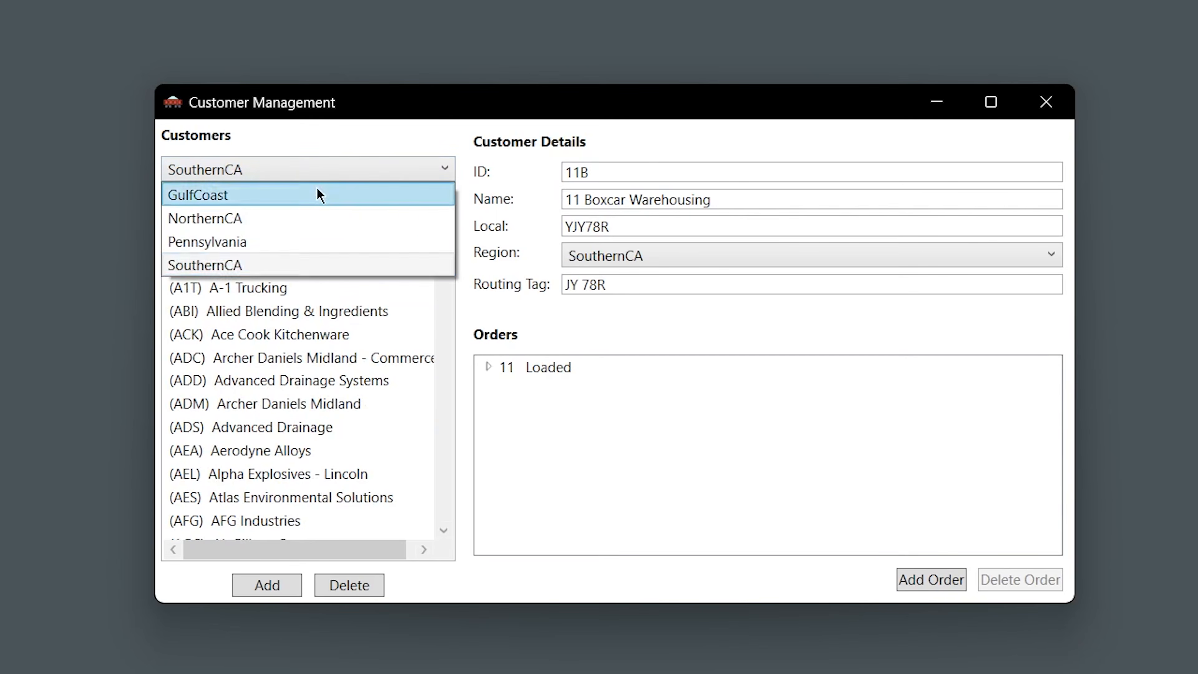
click(316, 191)
mouse_move(443, 263)
mouse_down()
mouse_move(457, 496)
mouse_move(449, 287)
mouse_move(460, 272)
mouse_up()
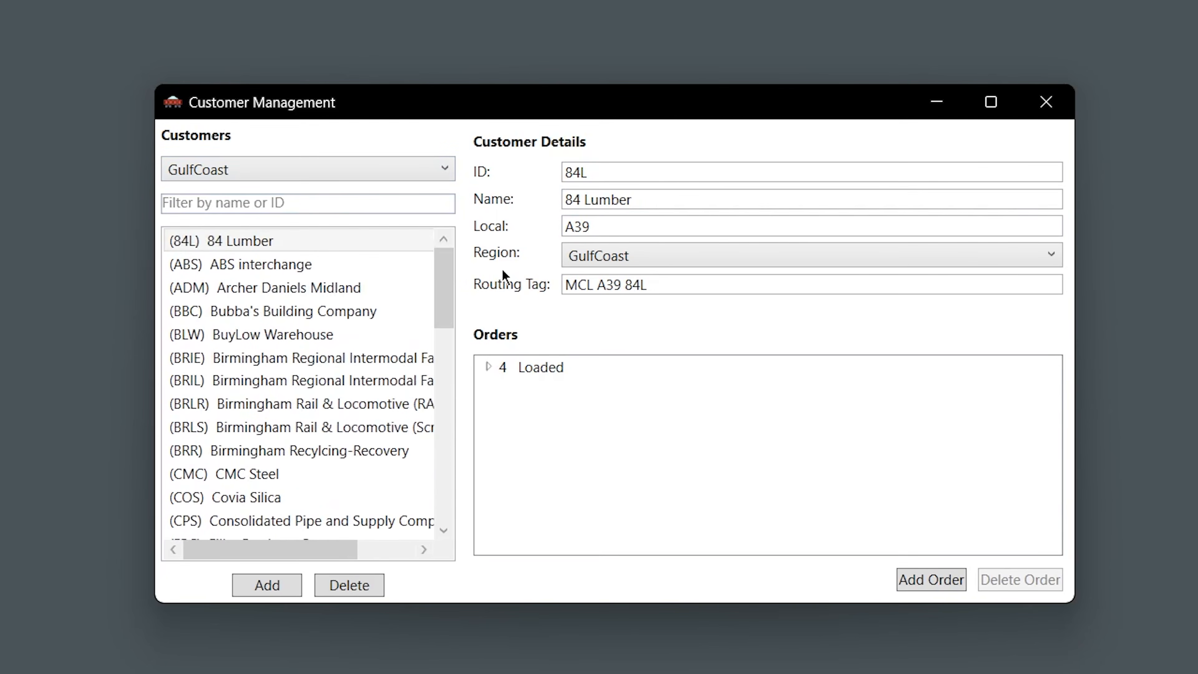
click(1043, 104)
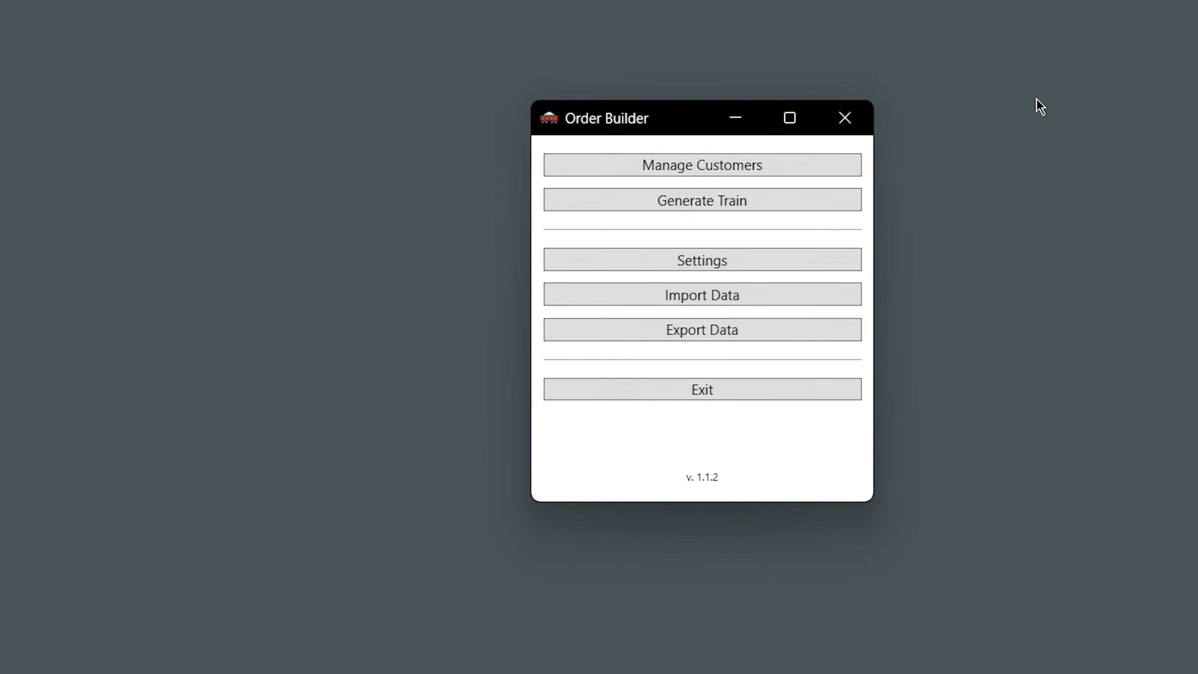
Set the default region filter to SouthernCA in the settings and save
click(771, 259)
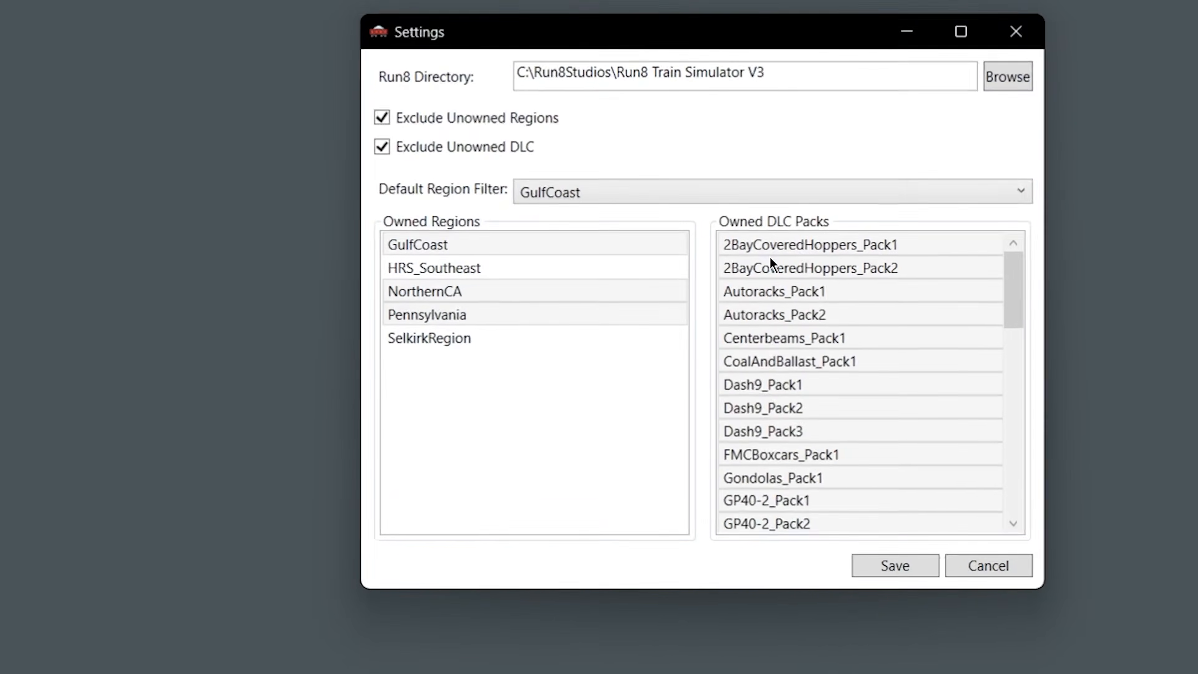
click(670, 197)
click(683, 285)
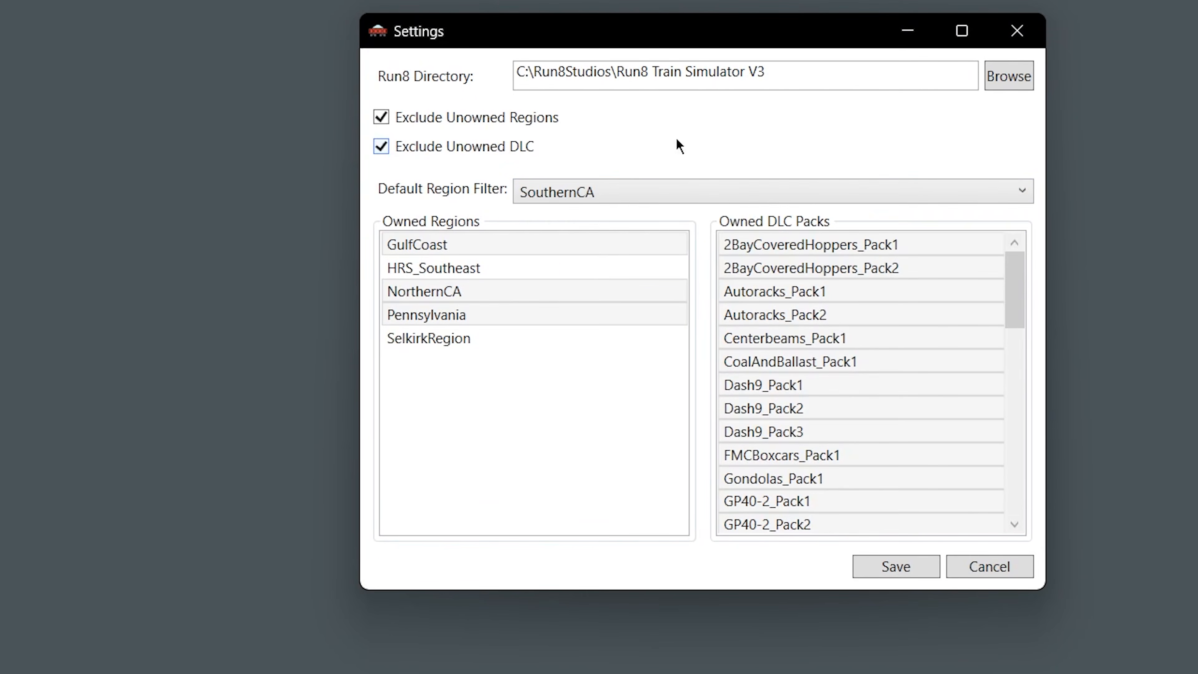
click(896, 566)
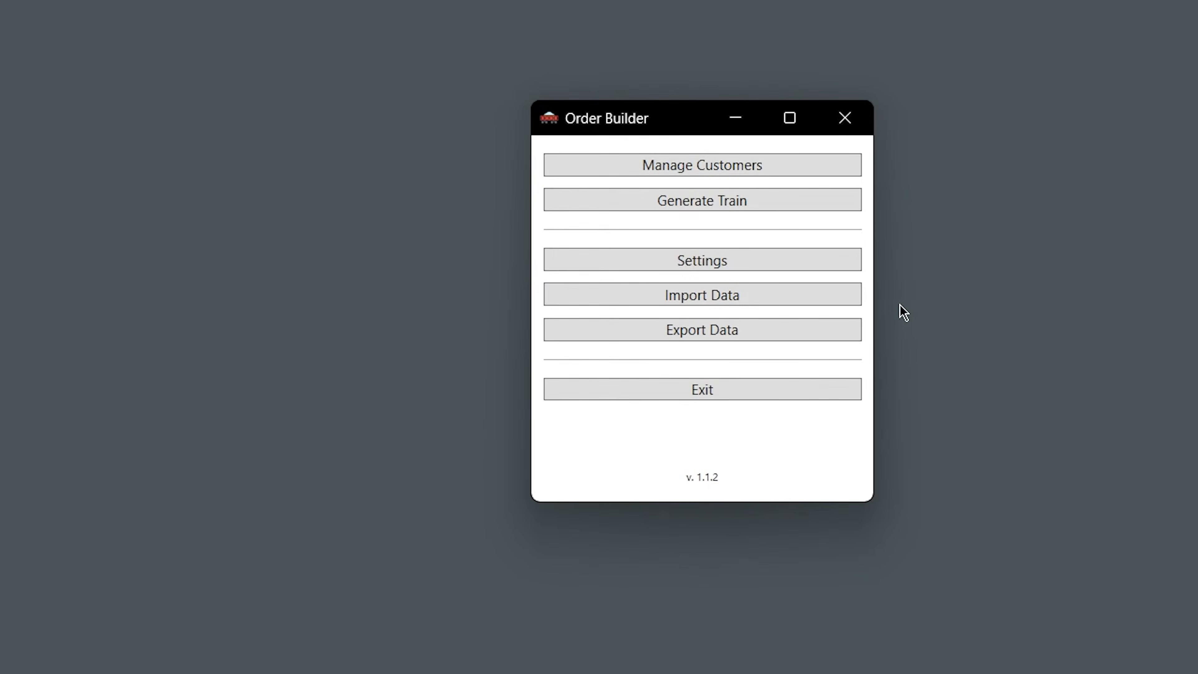
Reopen customer management and view the details of Advanced Drainage (ADS) and Advanced Drainage Systems (ADD)
click(806, 163)
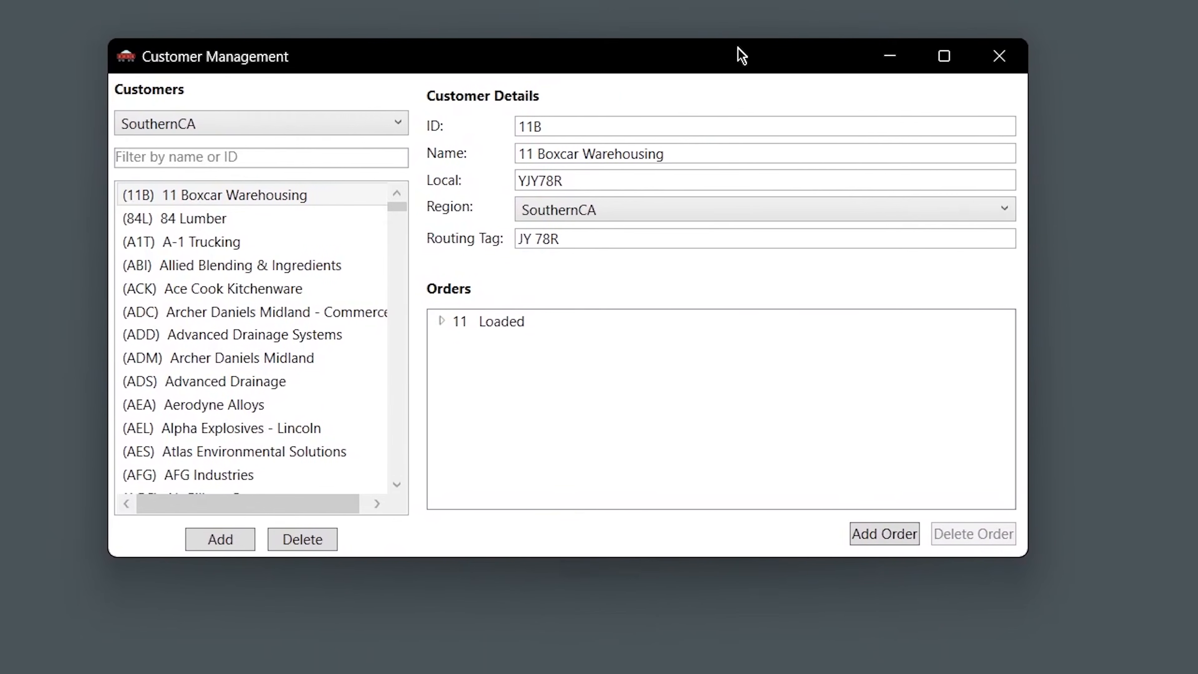
drag(739, 54, 846, 75)
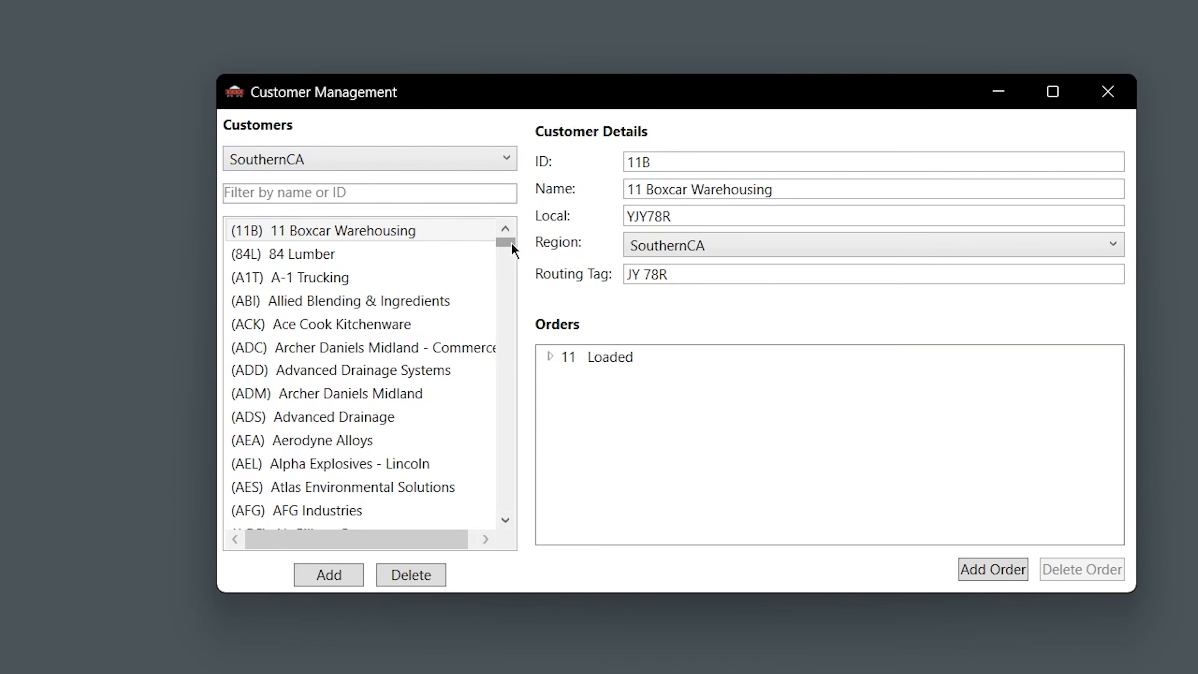
mouse_move(513, 251)
mouse_down()
mouse_move(512, 284)
mouse_move(517, 242)
mouse_up()
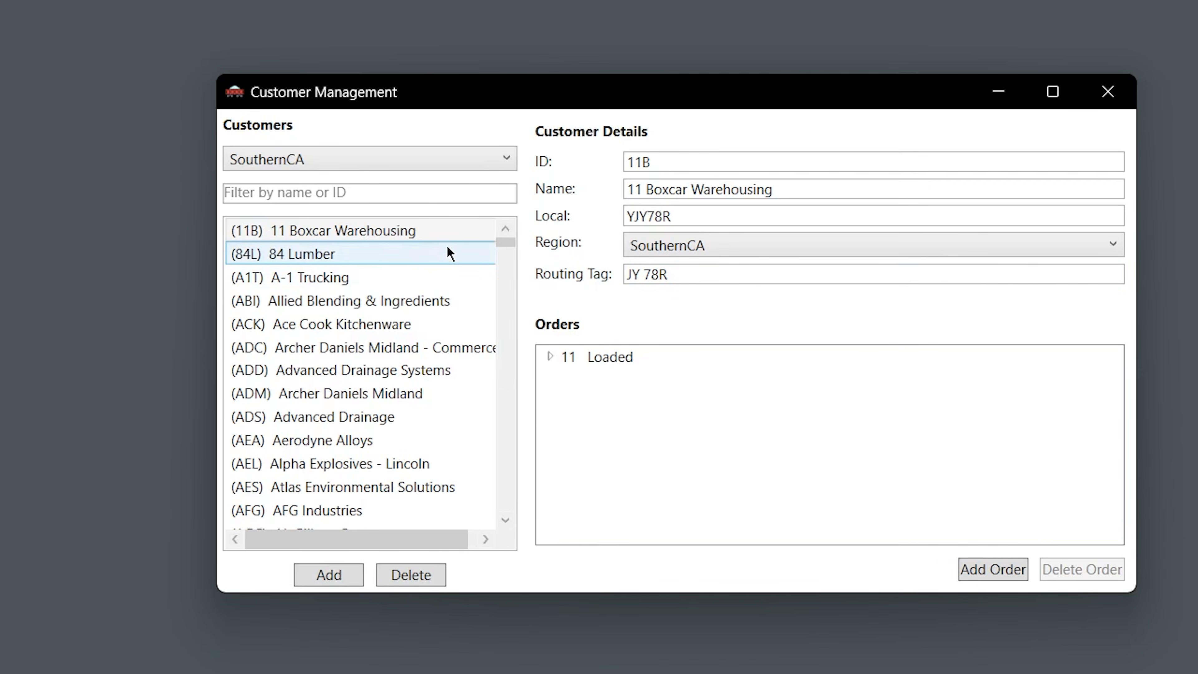
click(437, 431)
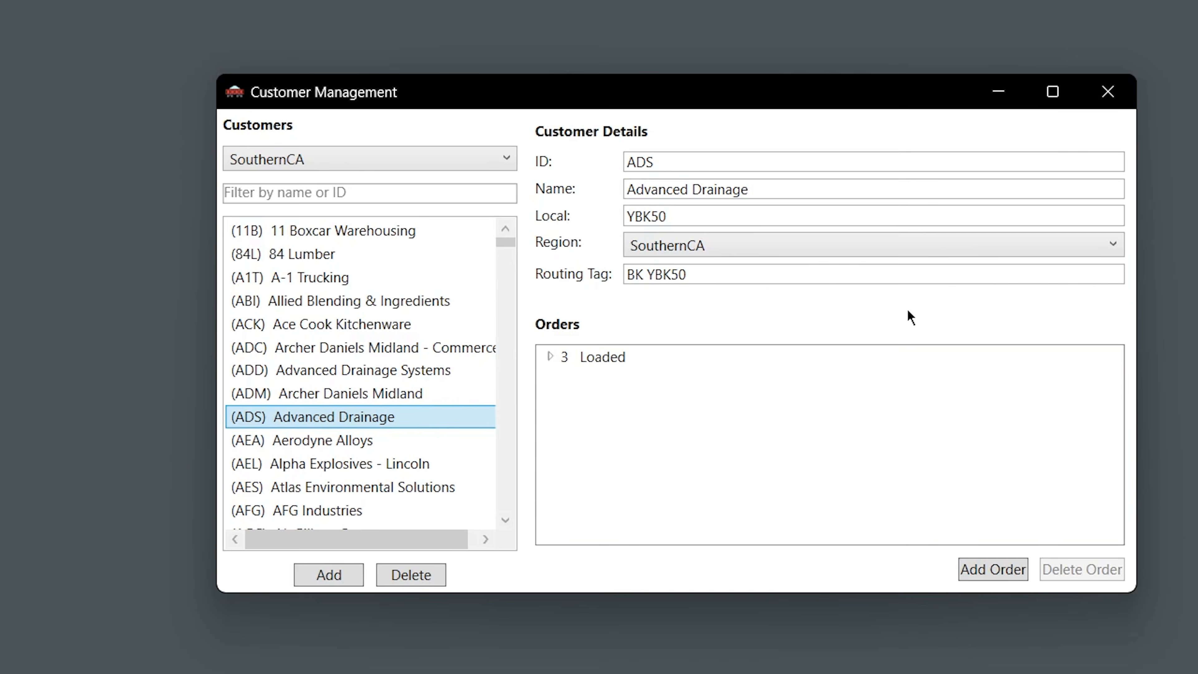
click(447, 375)
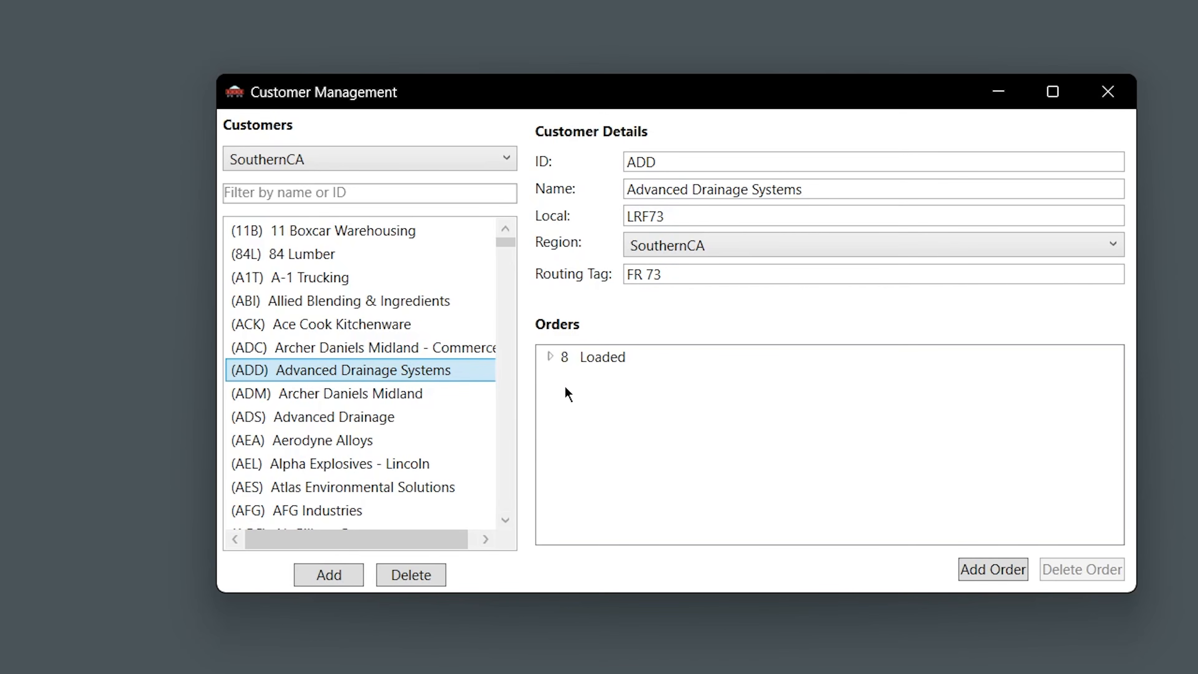
Expand the Loaded order of Advanced Drainage Systems to examine its car types, and collapse it again
click(551, 358)
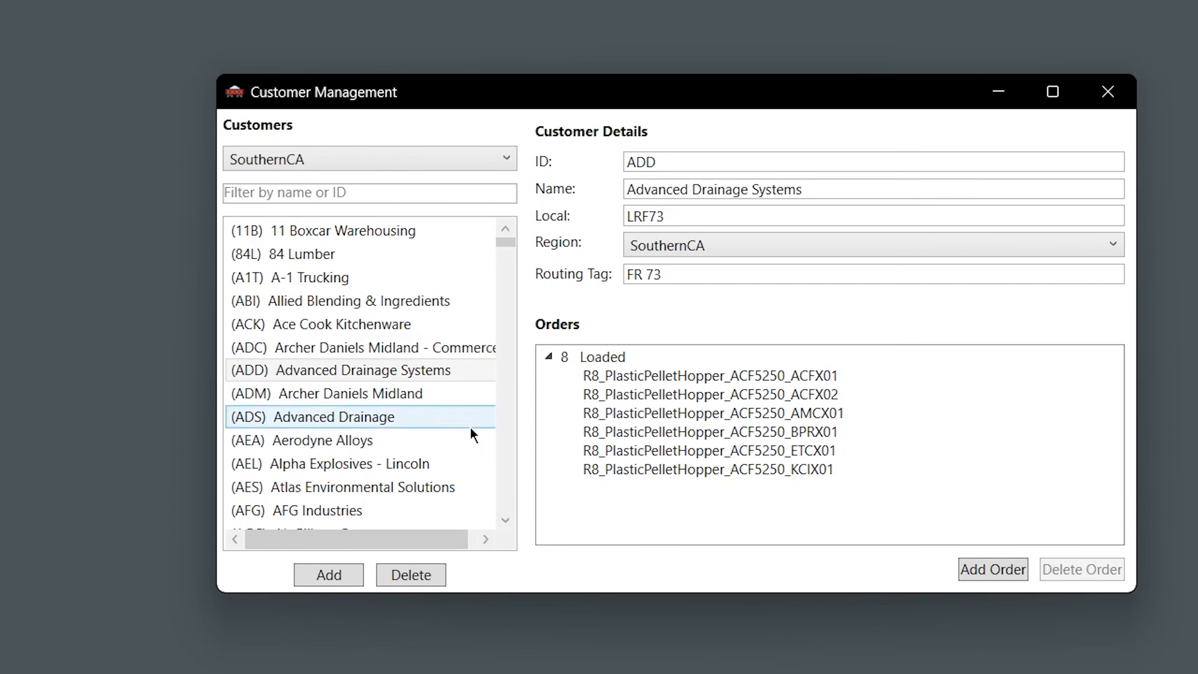
click(546, 357)
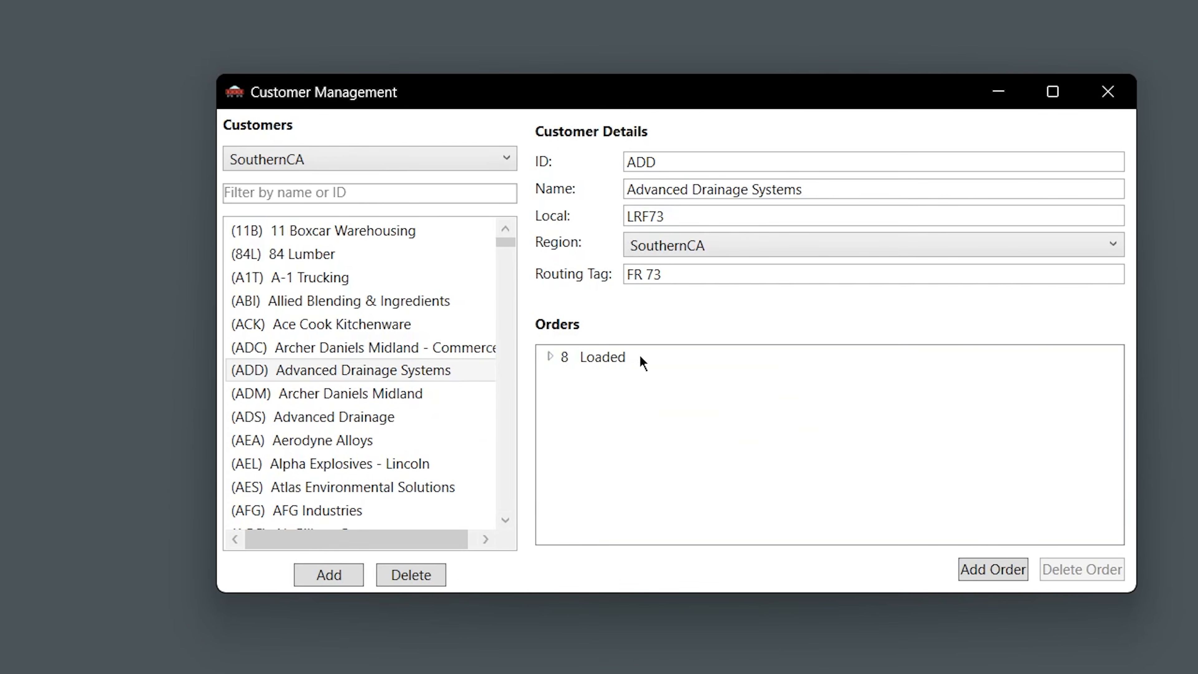
click(549, 357)
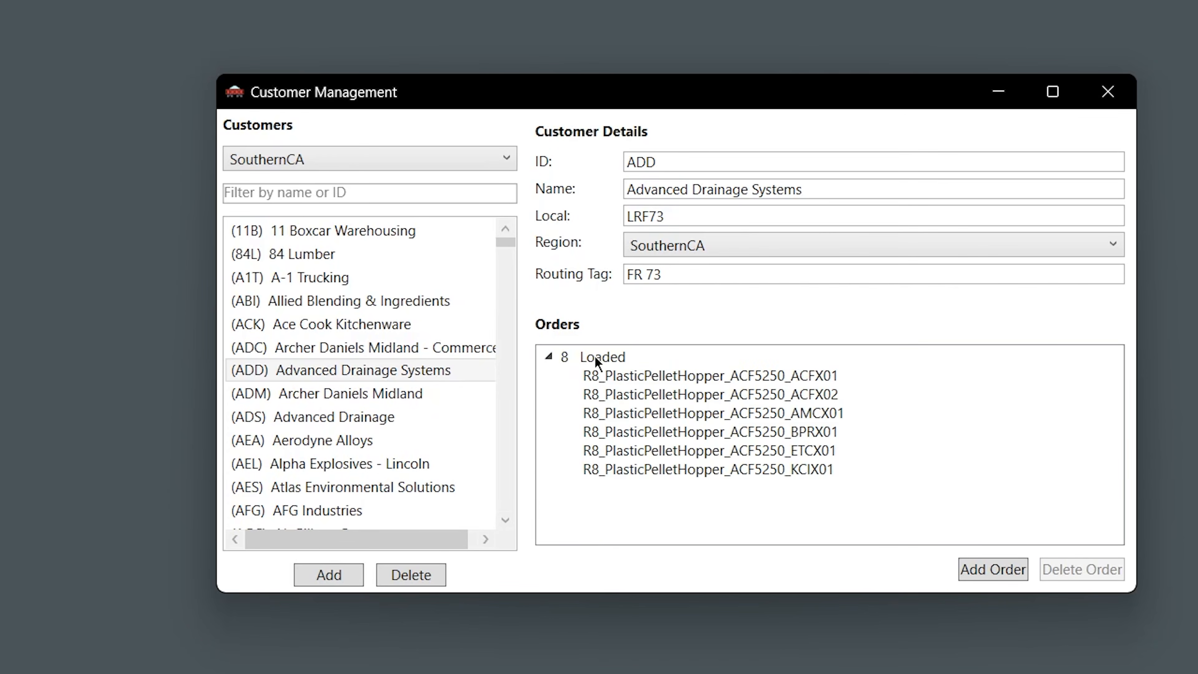
click(614, 358)
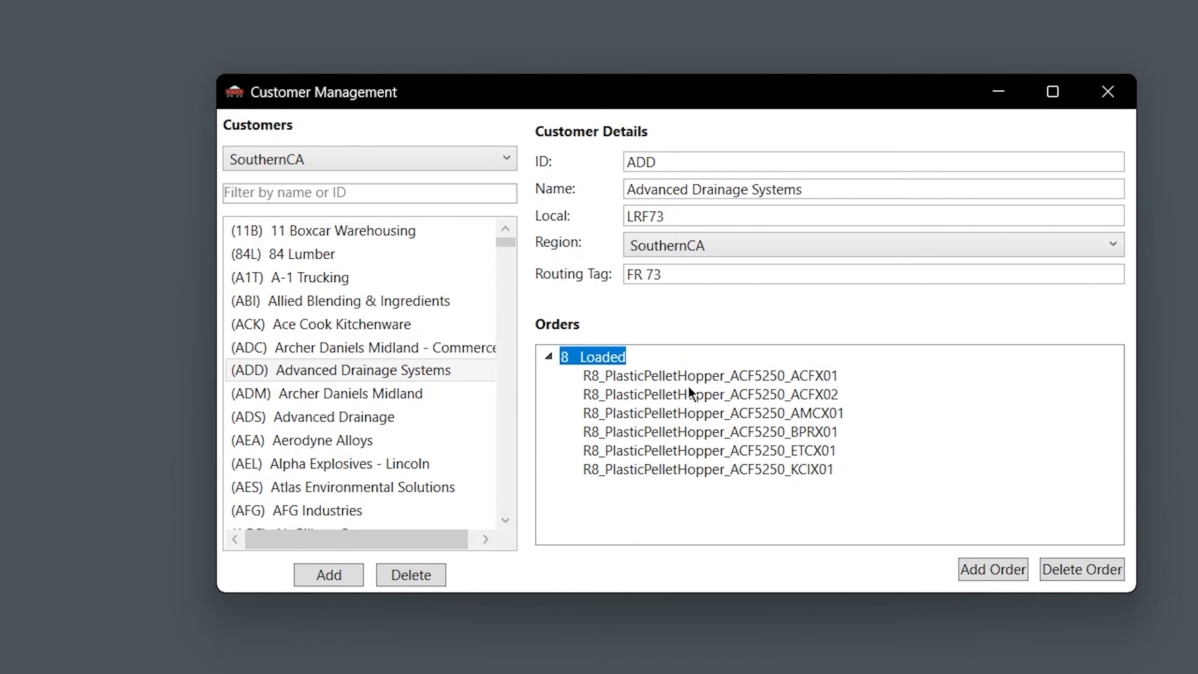
click(552, 358)
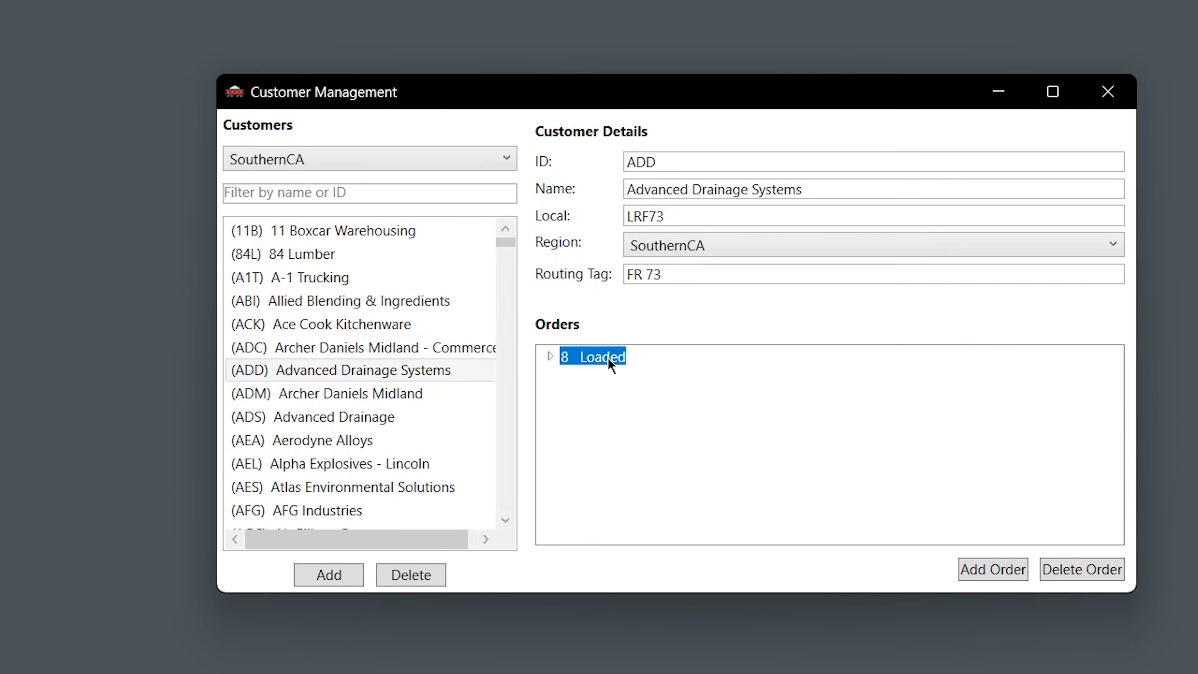
click(550, 355)
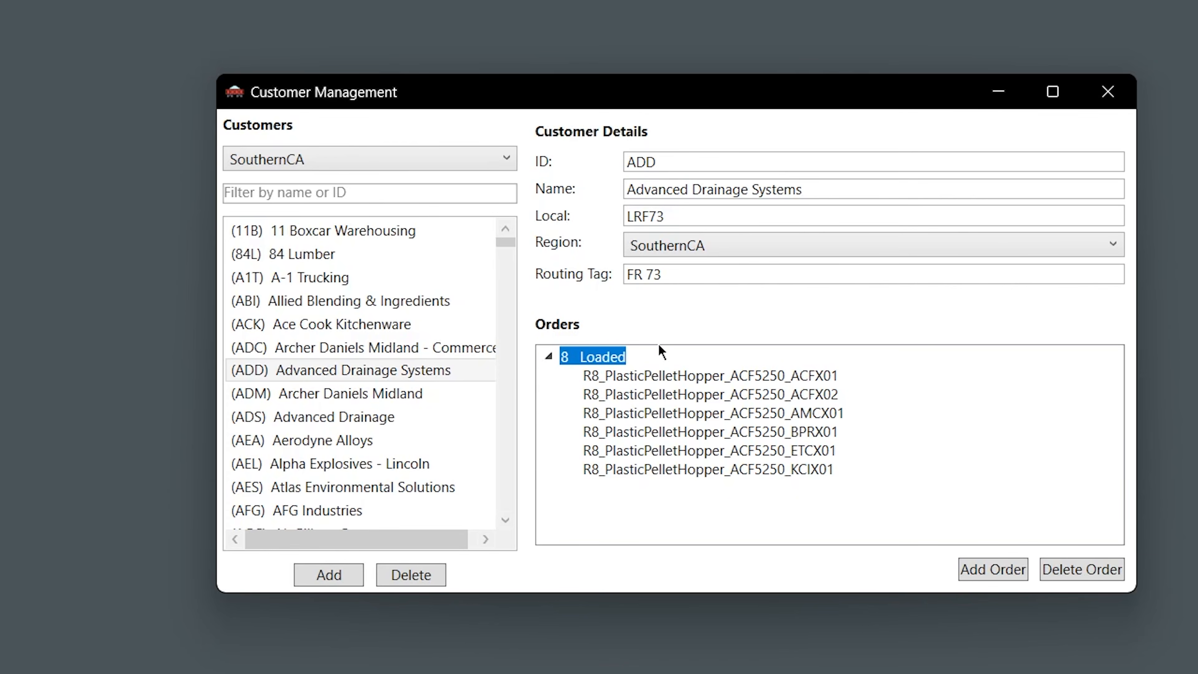
click(547, 355)
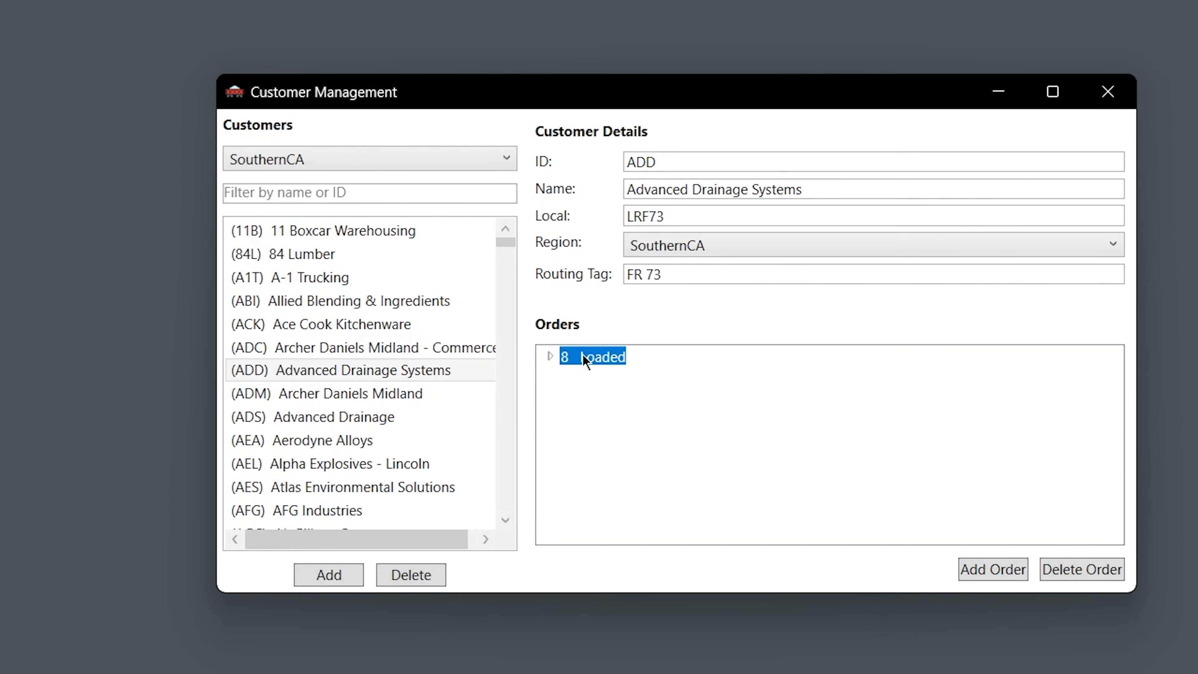
Reopen the Loaded order of Advanced Drainage Systems, inspect its individual plastic pellet hopper entries, and collapse it
double_click(593, 357)
click(624, 377)
double_click(607, 357)
click(548, 357)
click(630, 395)
click(686, 432)
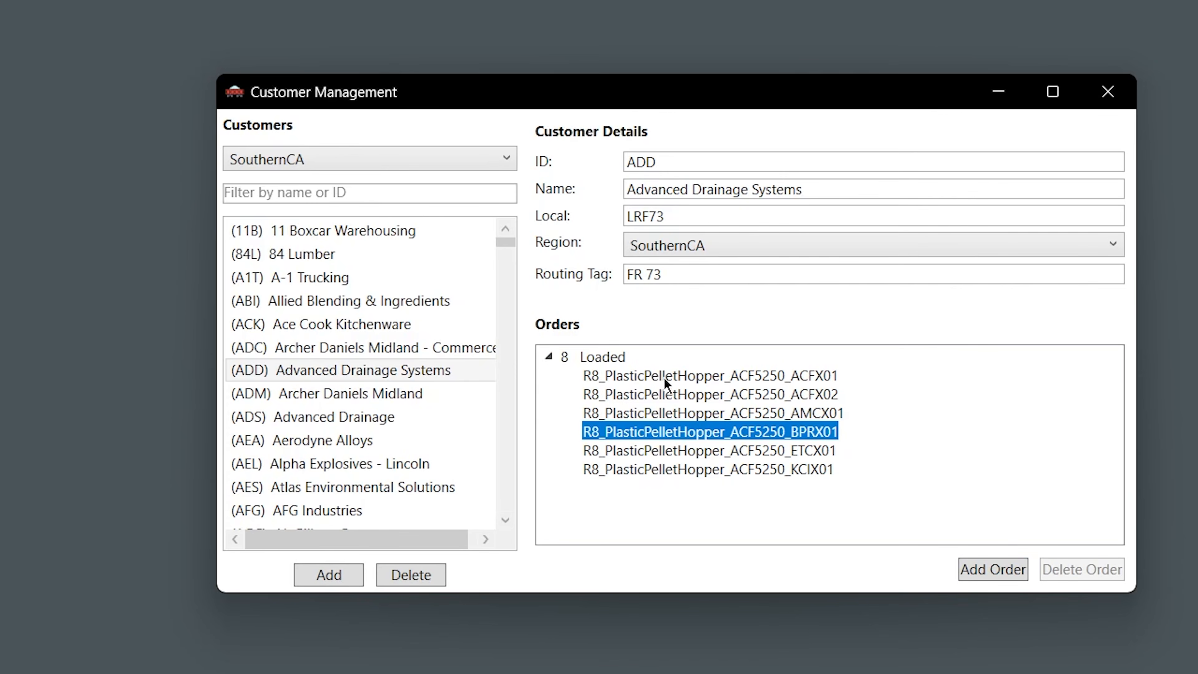
click(549, 356)
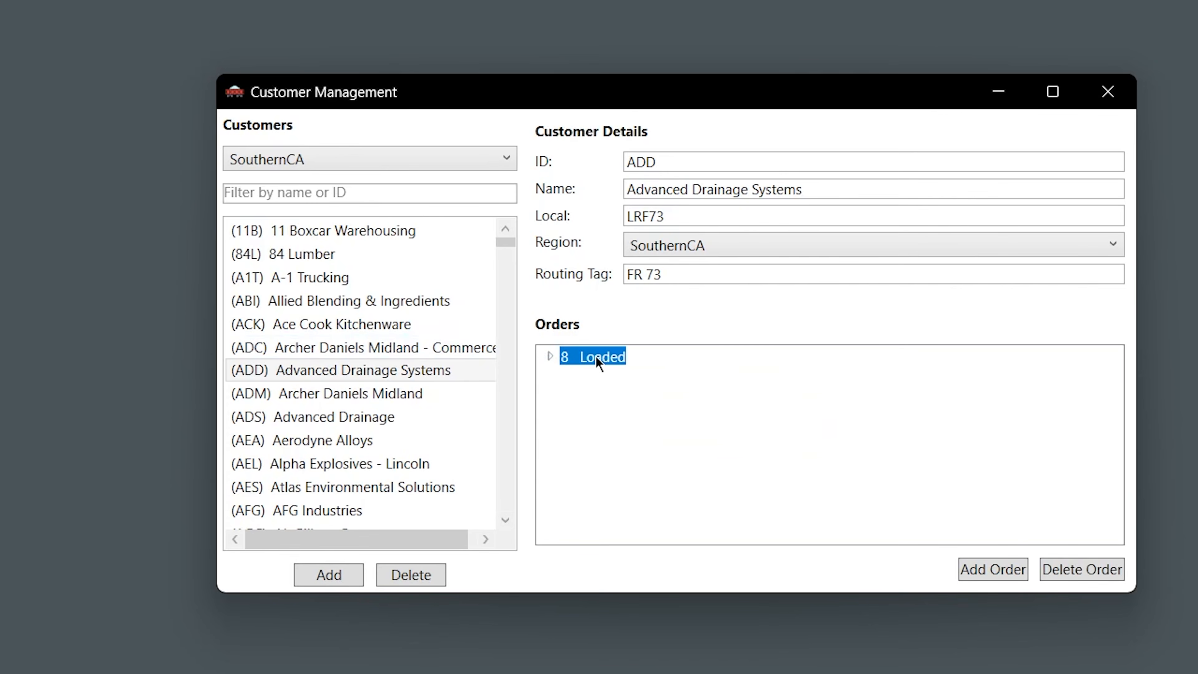
Start a new order for Advanced Drainage Systems with a maximum of 8 cars and the Loaded dropoff state
click(1006, 571)
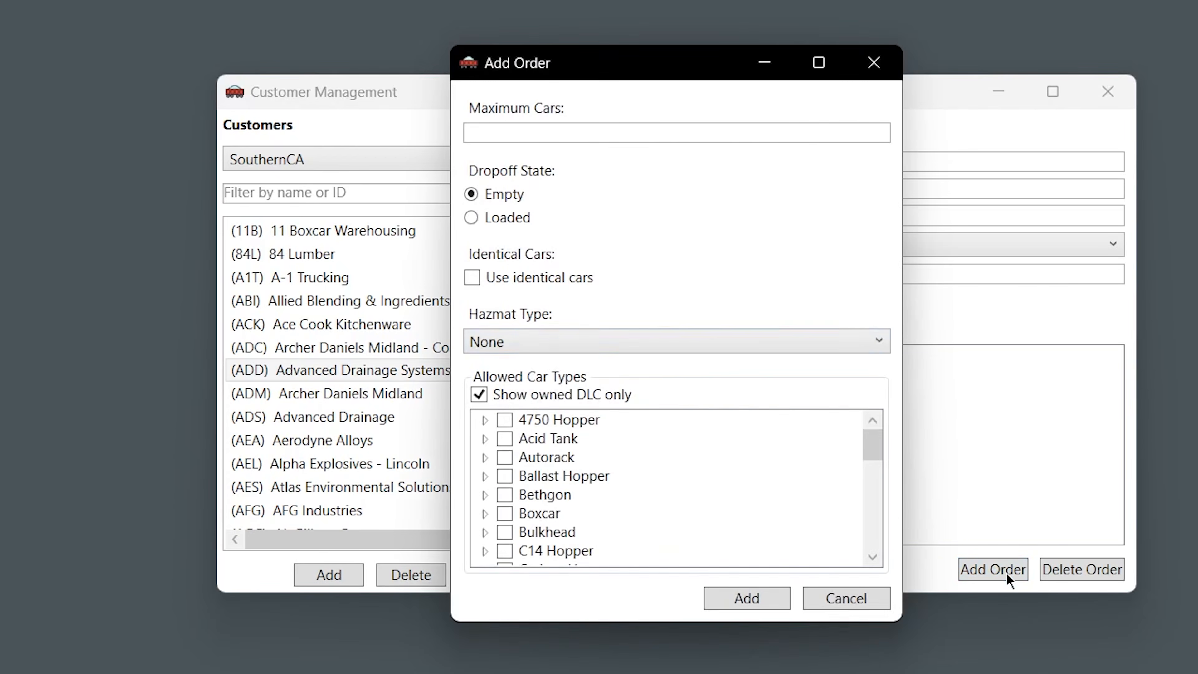
click(638, 133)
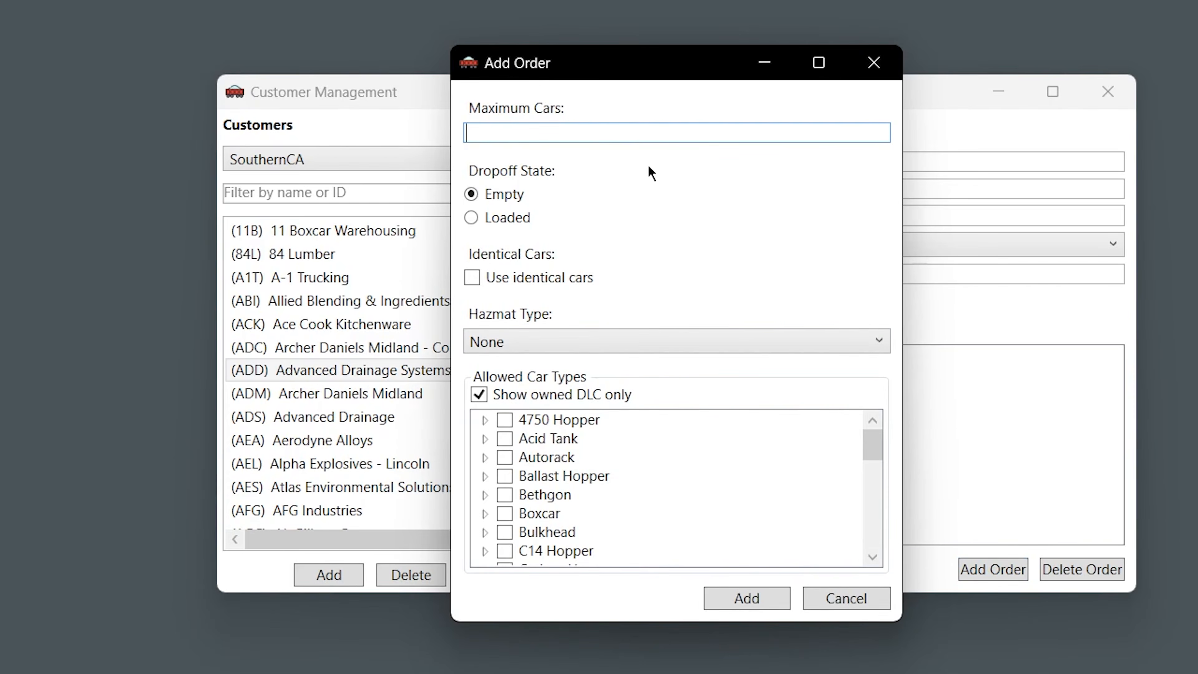
text(8)
drag(666, 72, 1197, 61)
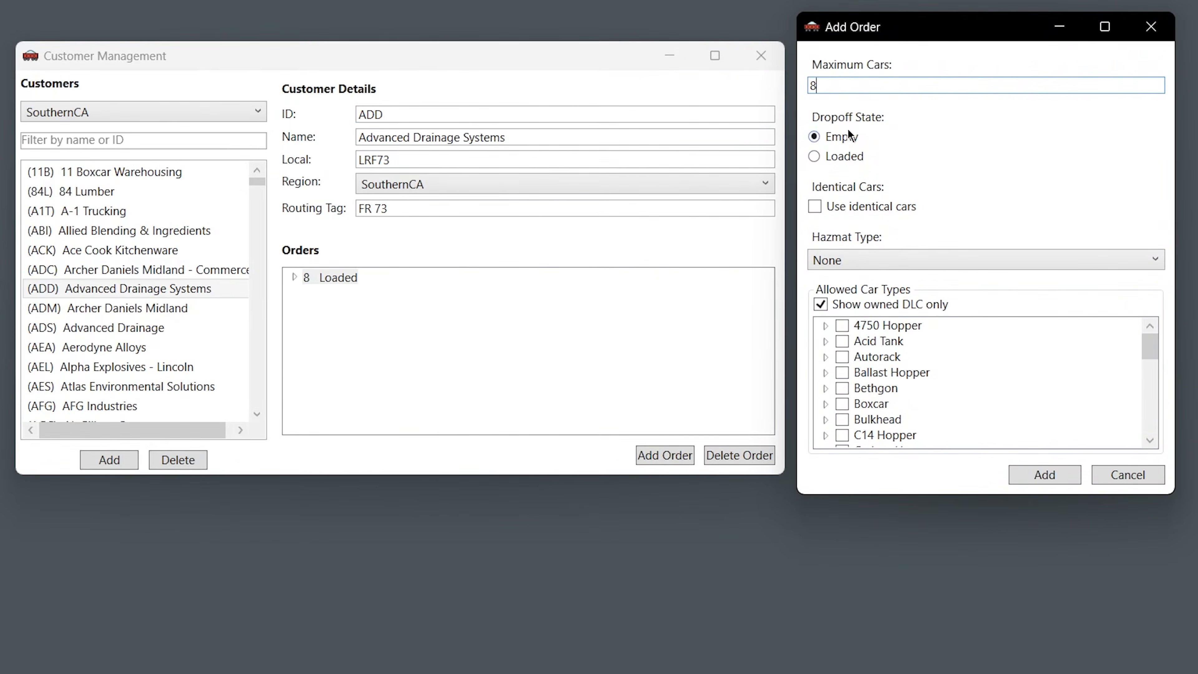
click(850, 157)
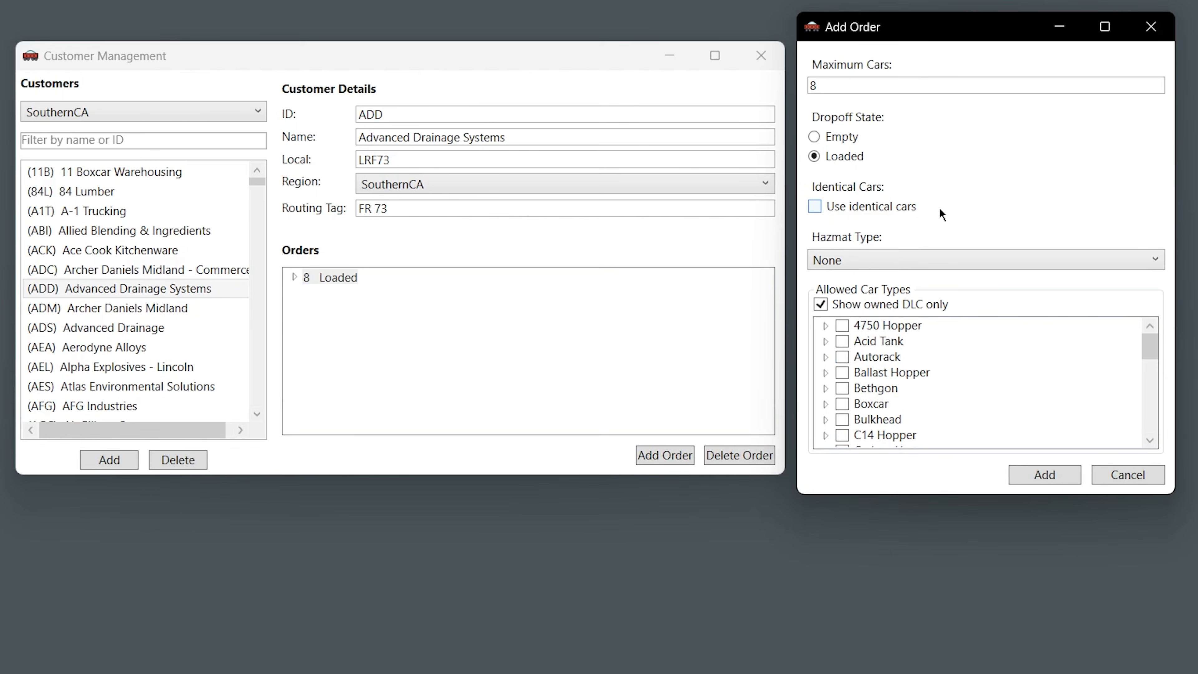
Look through the available hazmat types for the new order, leaving the type at None
click(919, 256)
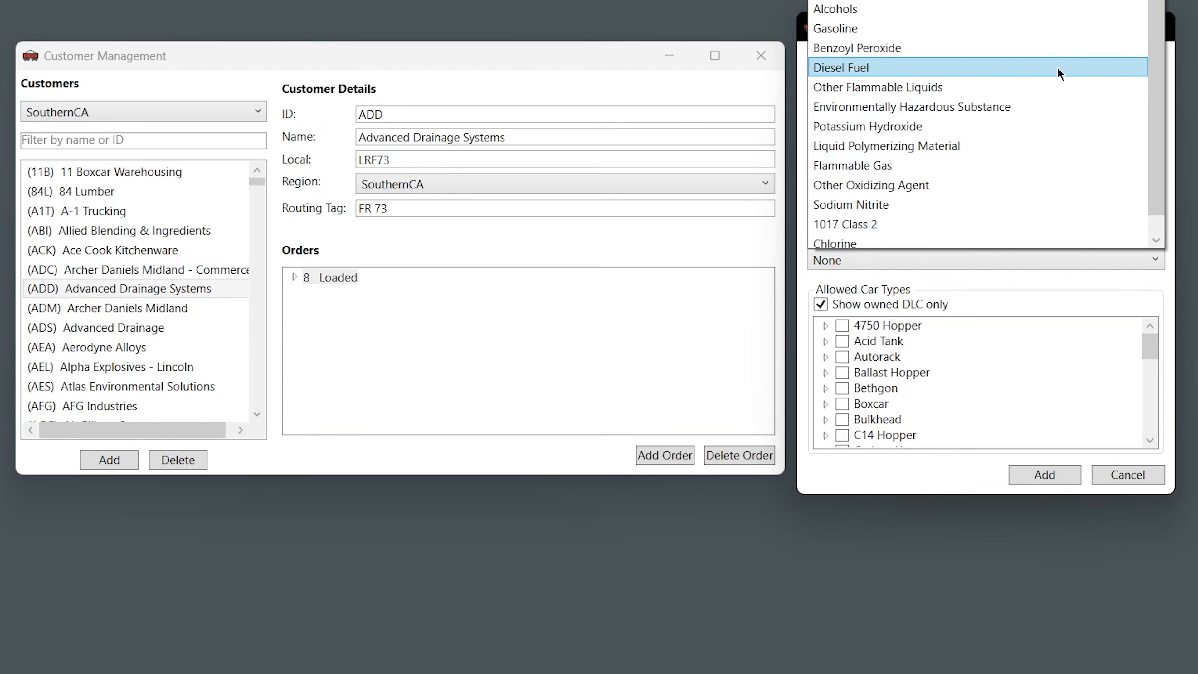
scroll(1060, 73, up, 2)
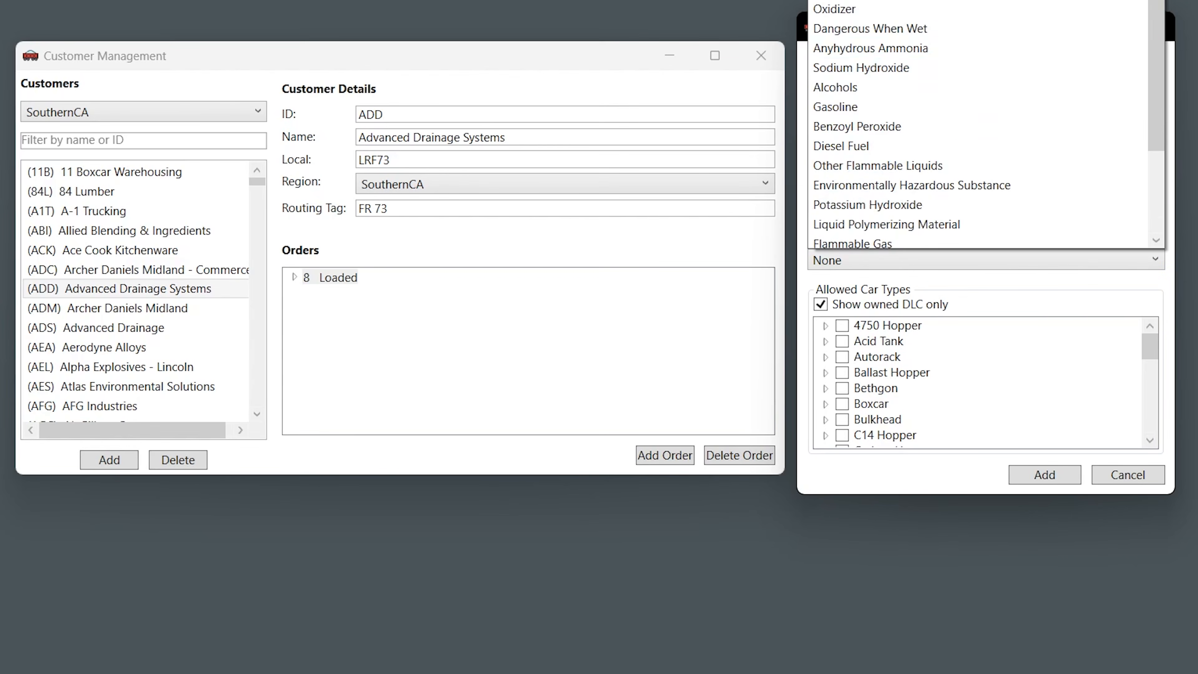
scroll(1024, 89, down, 2)
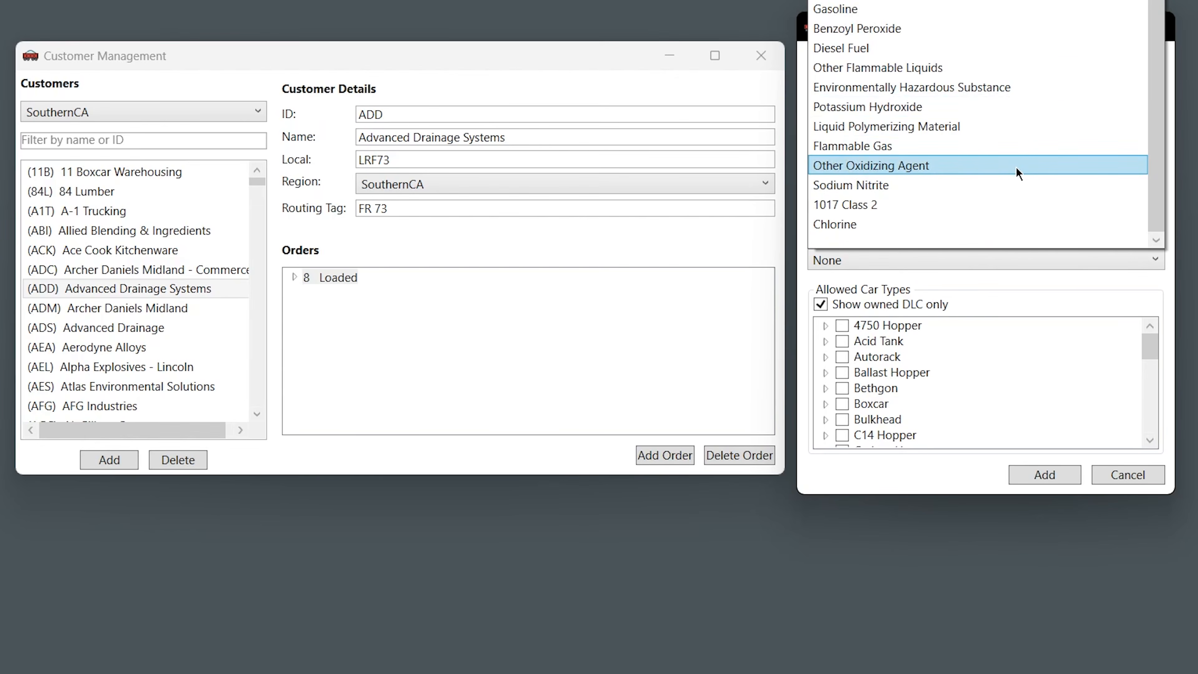
click(1080, 290)
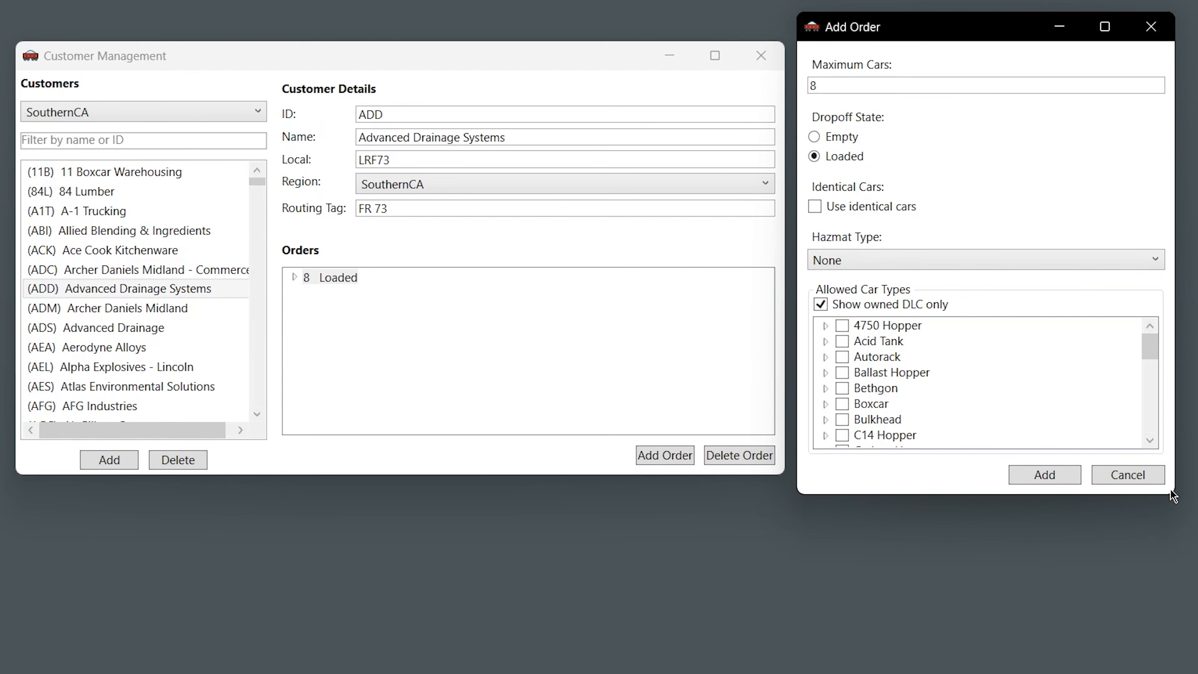
Enlarge the Add Order window, allow the whole C14 Hopper category, examine its variants, and clear the category again
drag(1174, 494, 1180, 638)
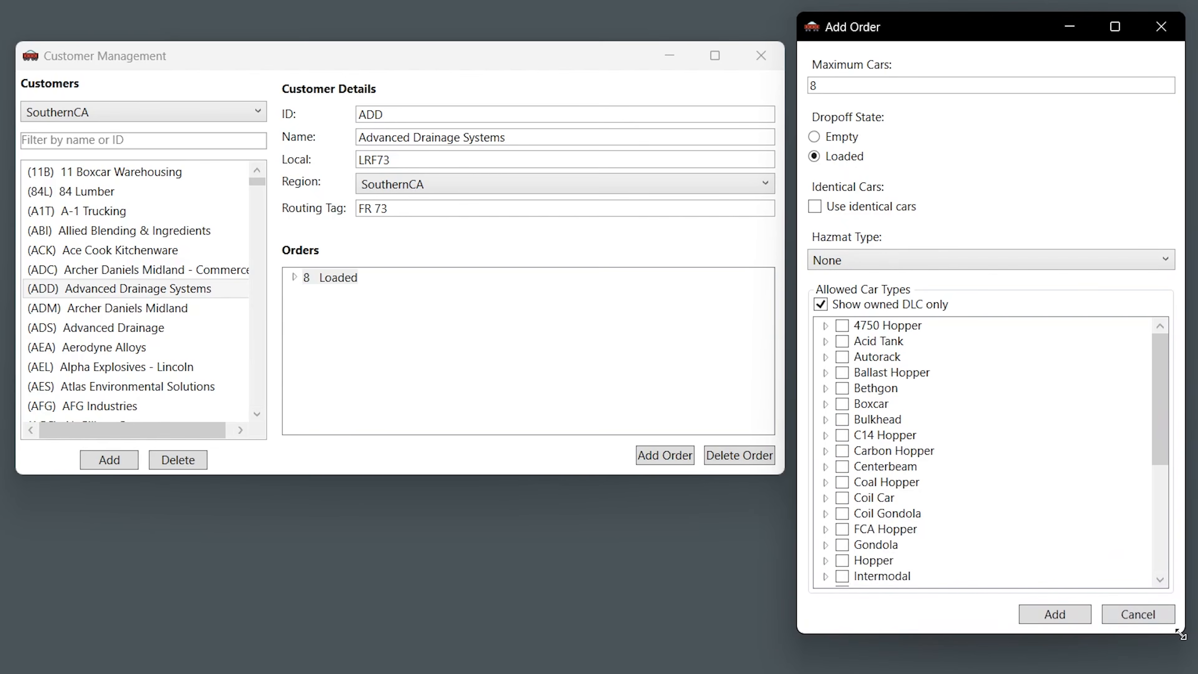
click(843, 435)
click(826, 435)
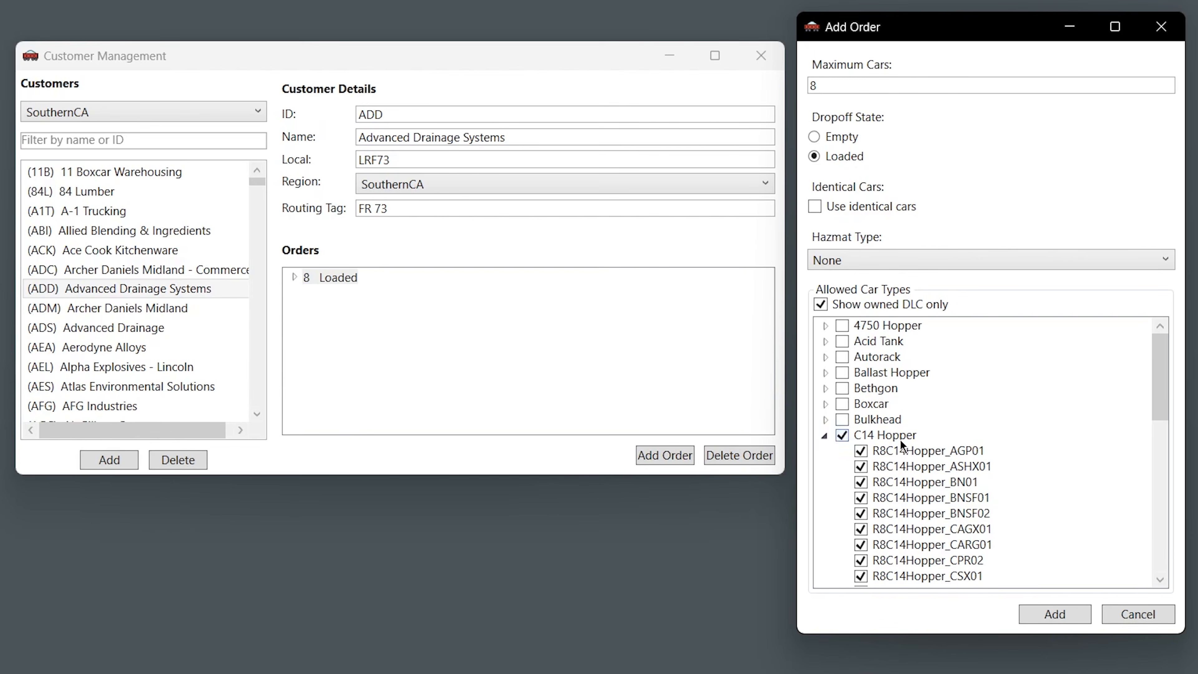
drag(1159, 389, 1165, 422)
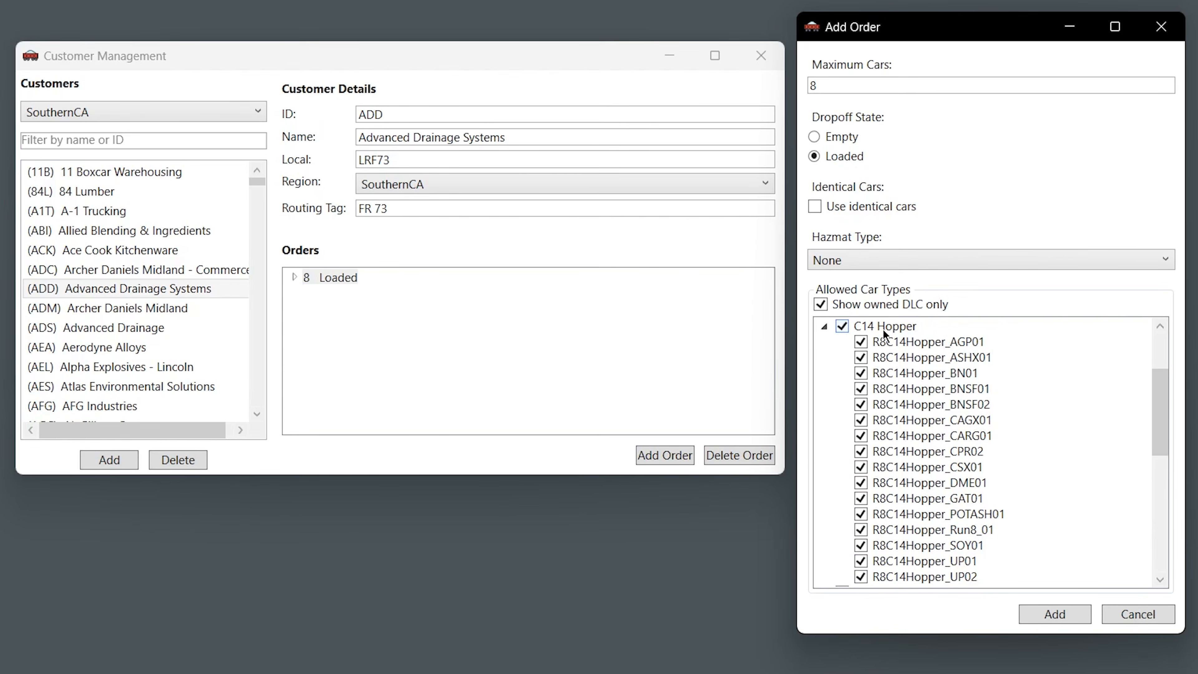
click(843, 326)
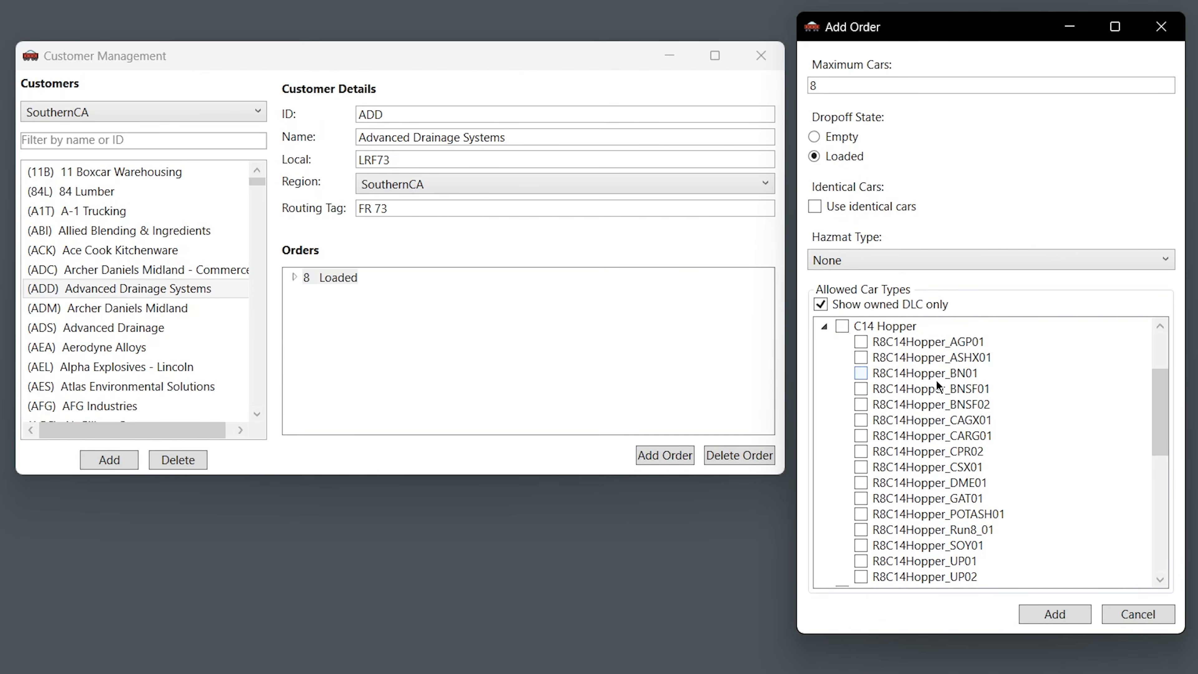
Allow only the C14 Hopper variants CAGX01, UP01 and UP02, and add the order
click(861, 561)
click(856, 419)
drag(1161, 401, 1163, 408)
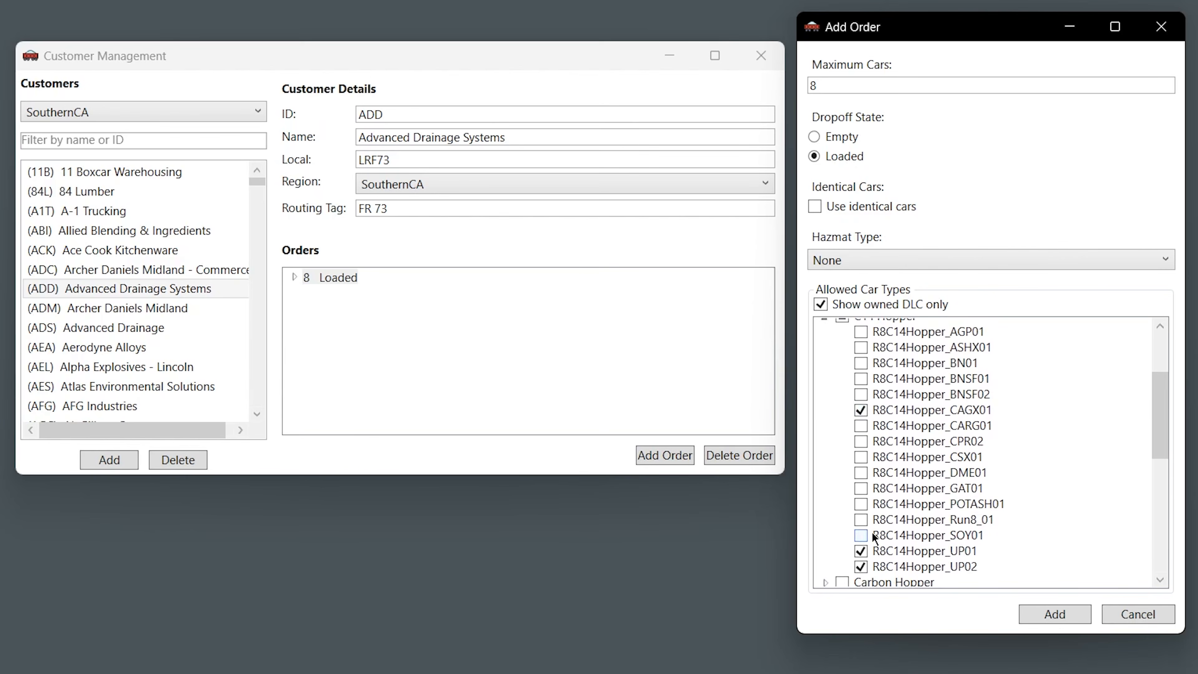
drag(1155, 436, 1166, 385)
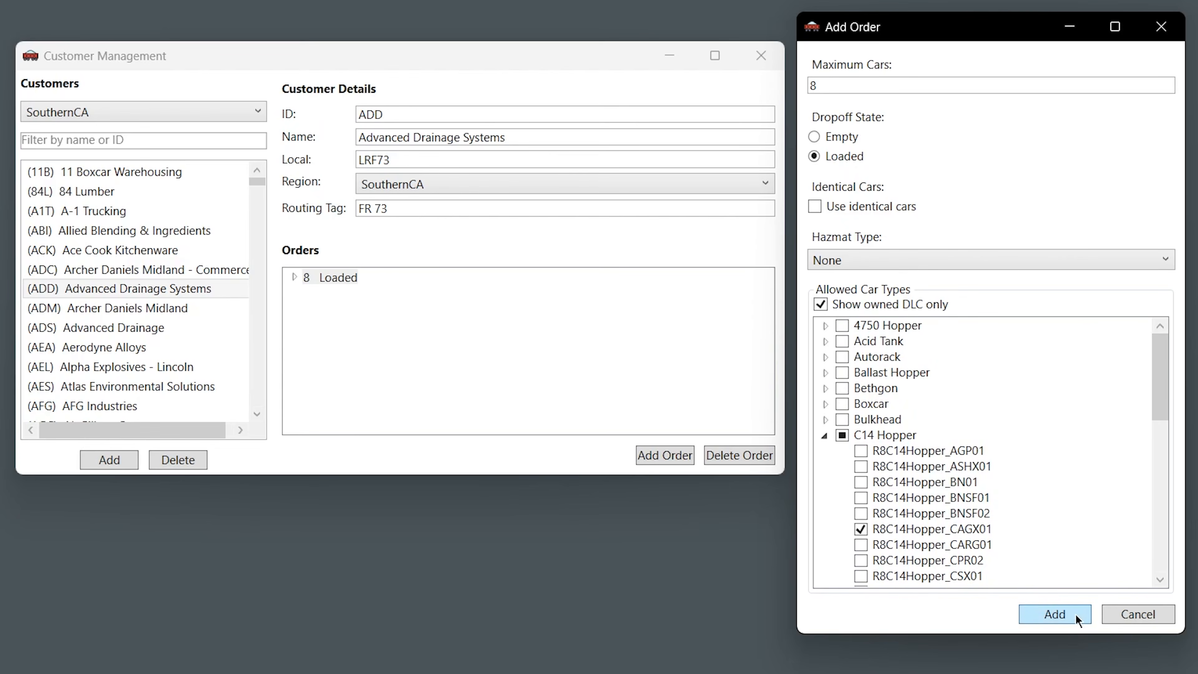
click(1077, 615)
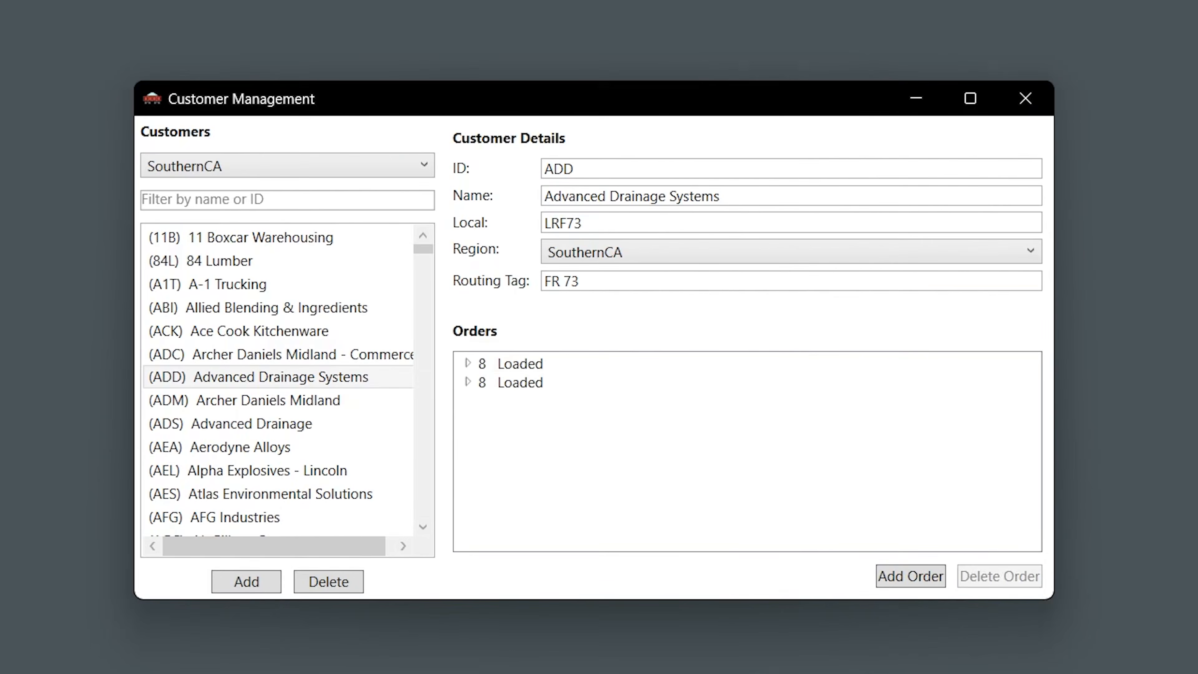
Expand the newly added Loaded order and examine its C14 Hopper car types
click(516, 386)
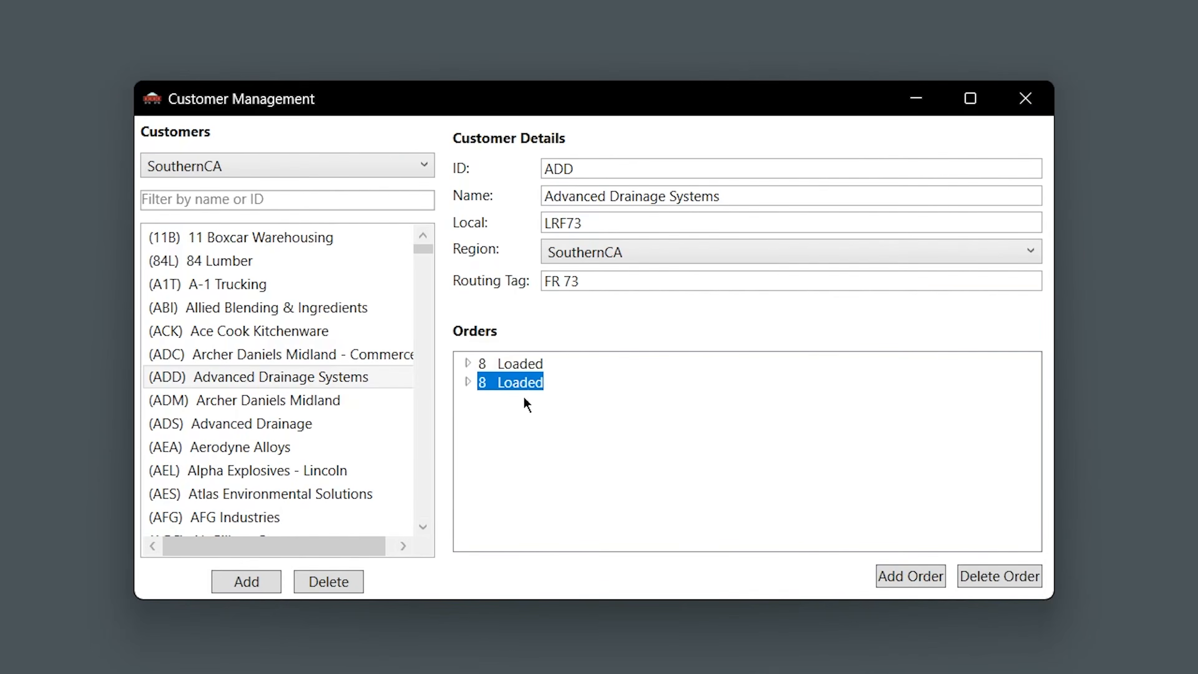
click(468, 383)
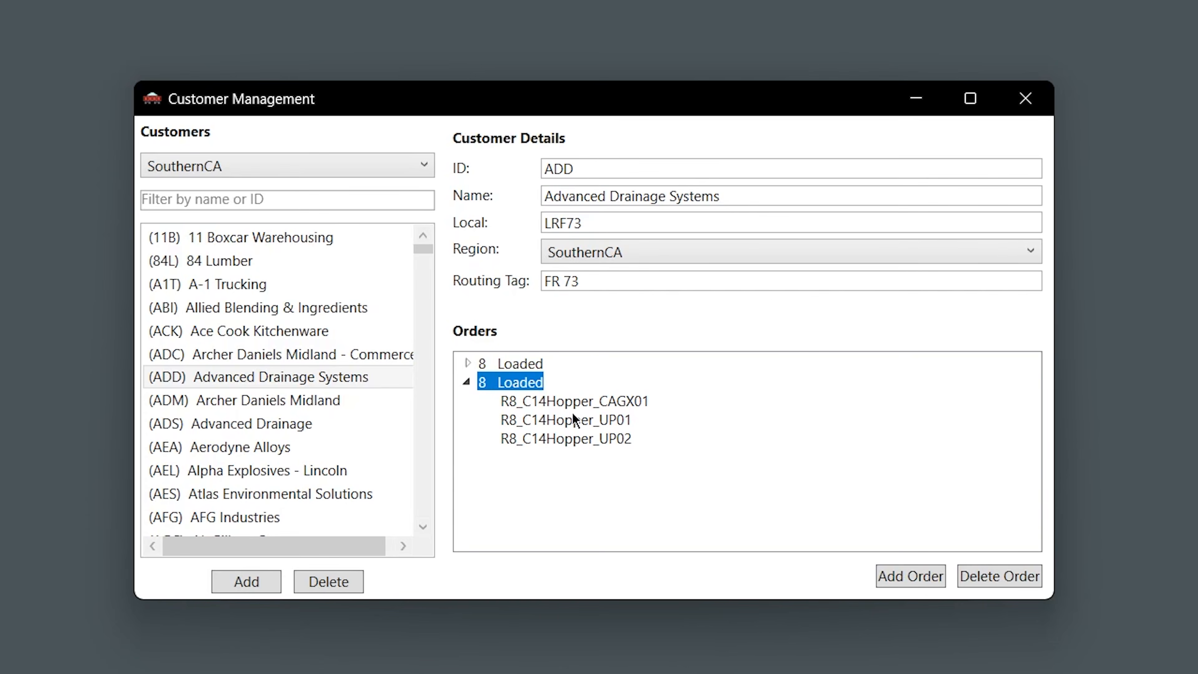
click(568, 402)
click(569, 420)
click(570, 439)
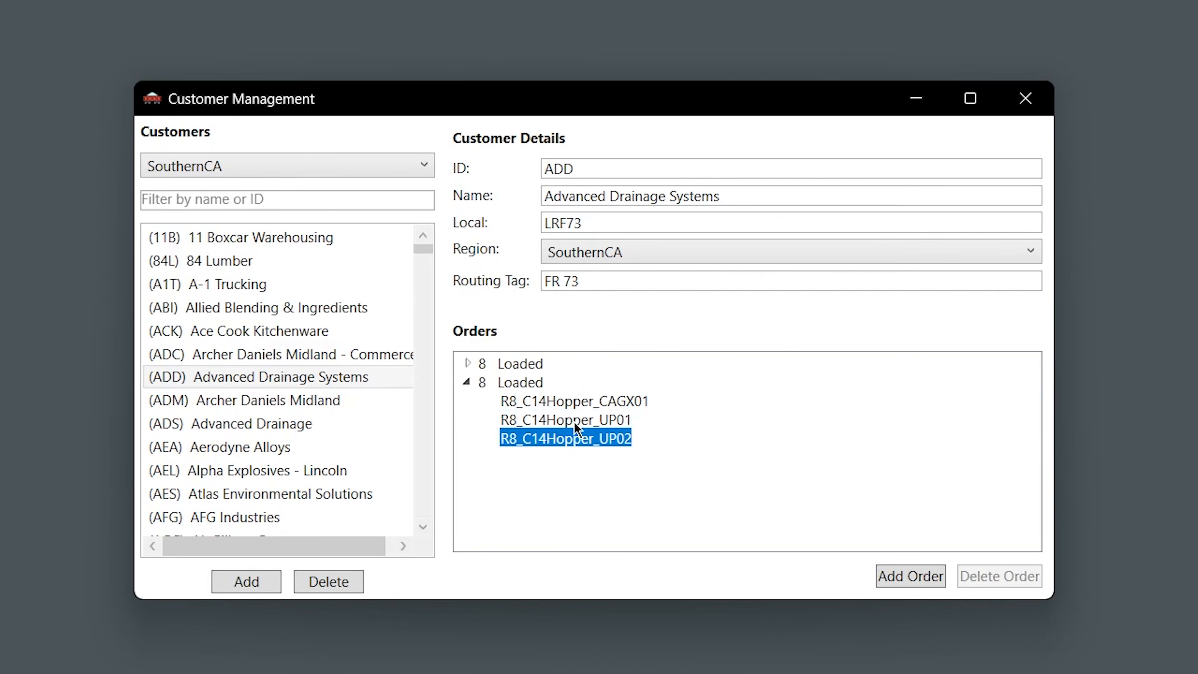
click(608, 402)
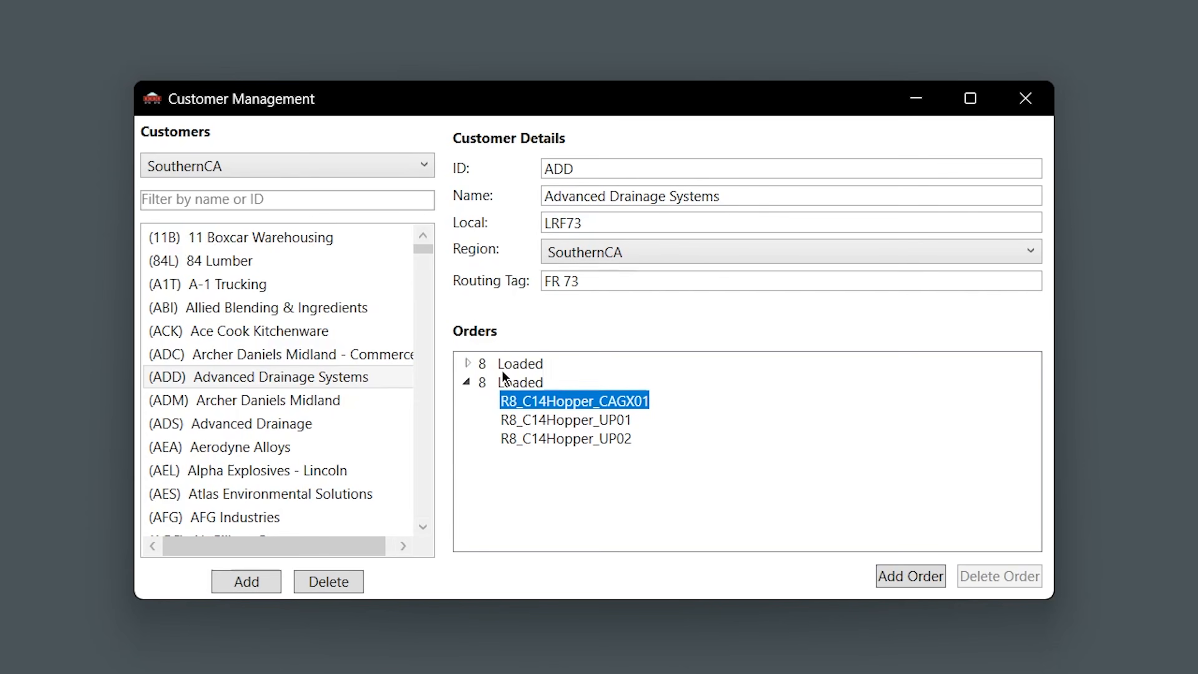
Delete the second Loaded order, which contains the C14 Hoppers, from Advanced Drainage Systems
click(511, 371)
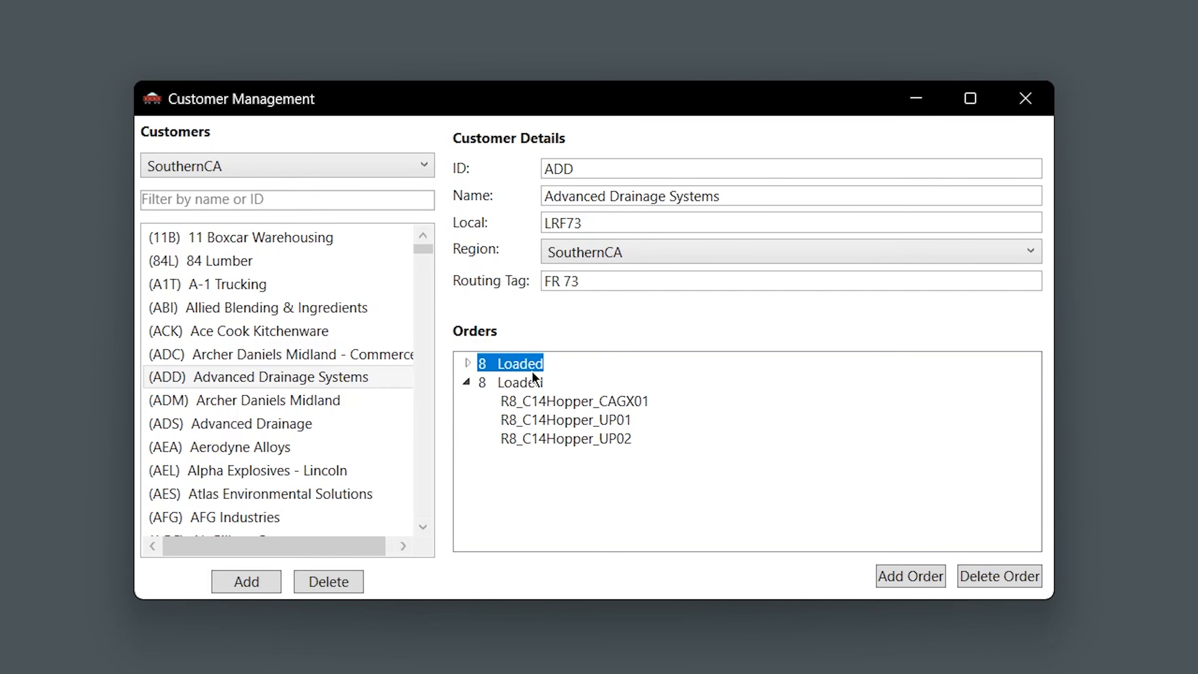
click(530, 383)
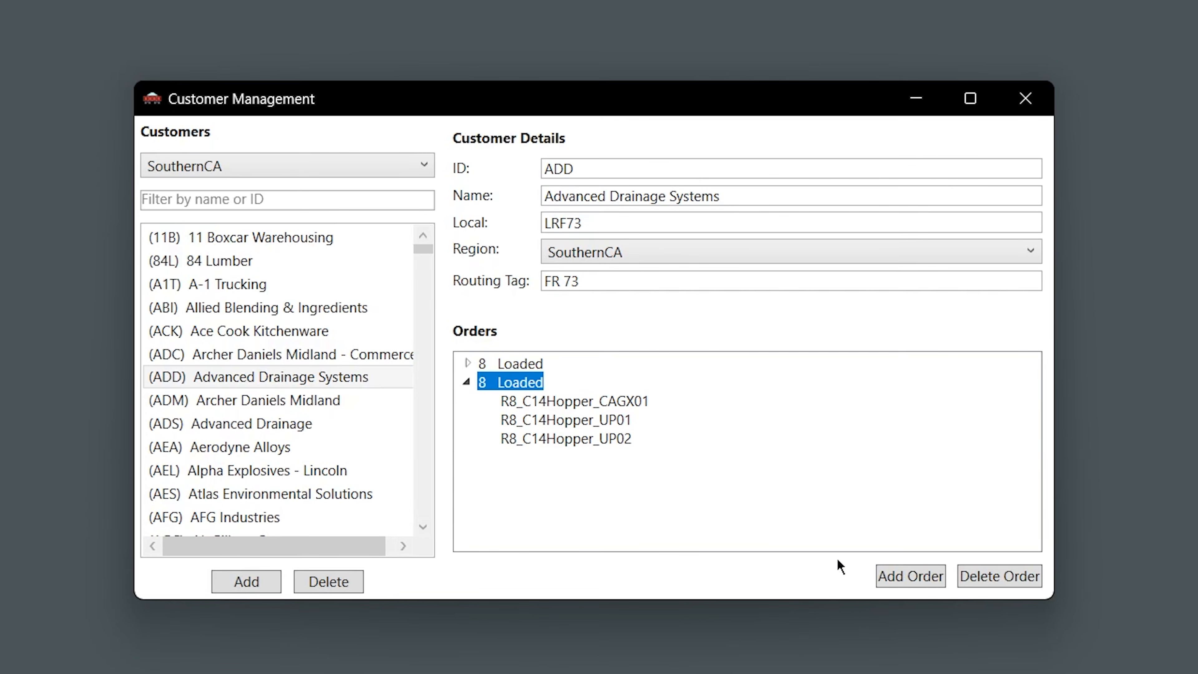
click(1027, 578)
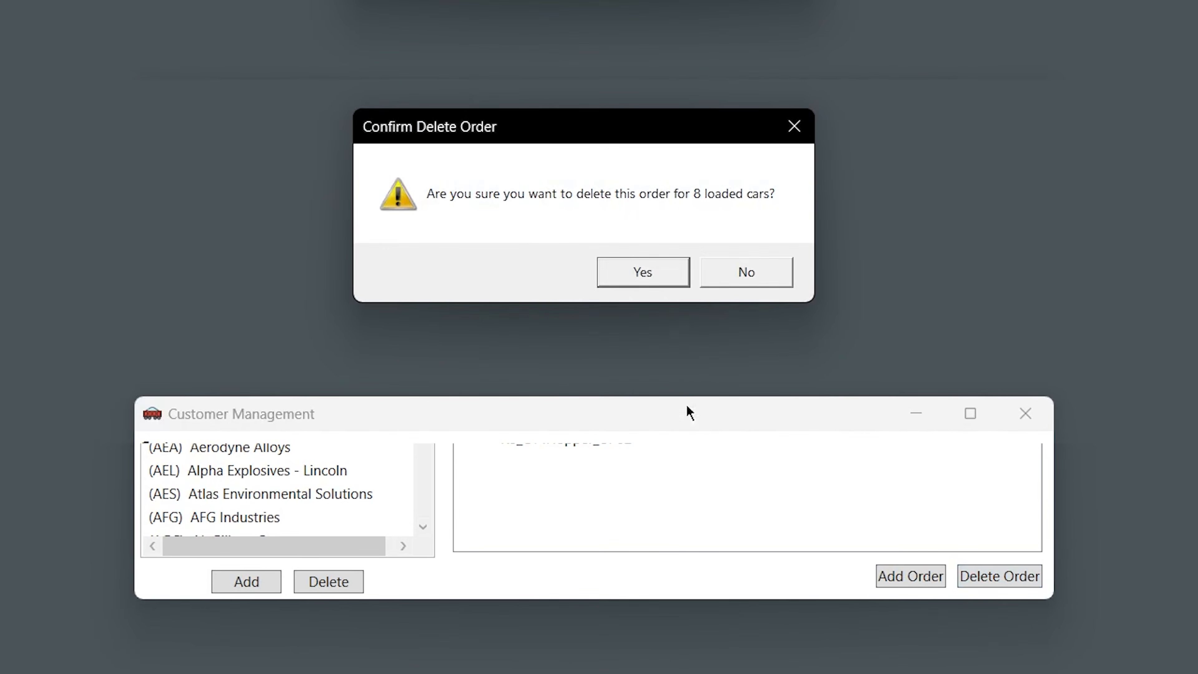
click(656, 275)
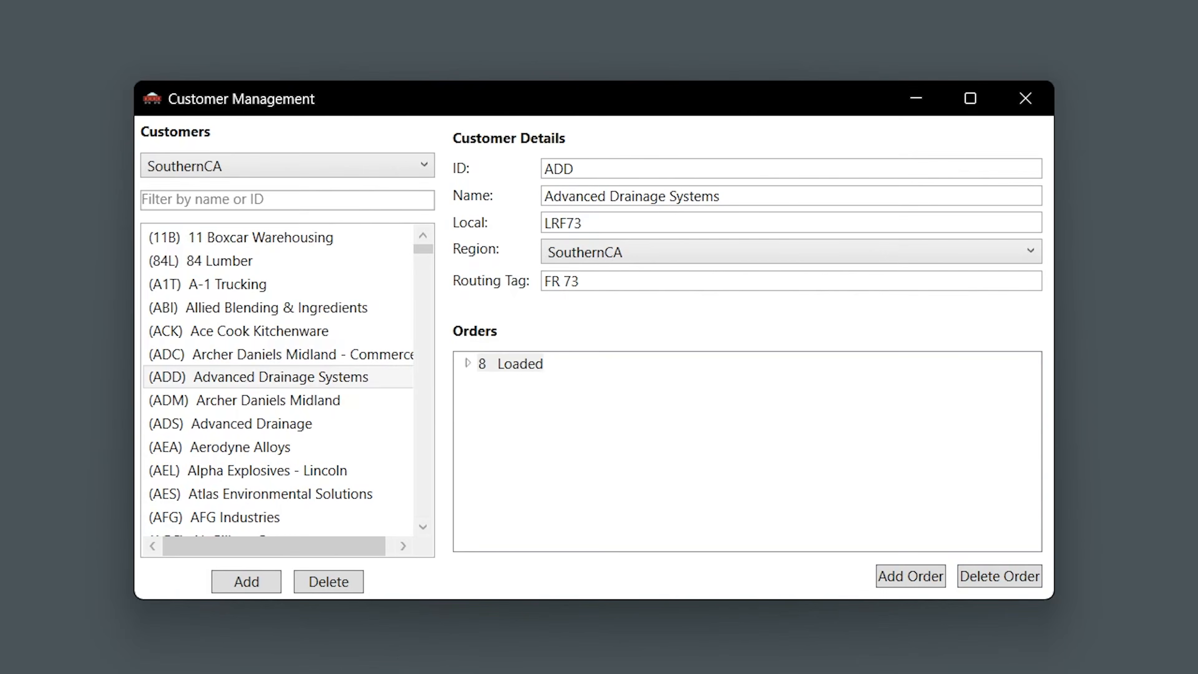
Check the car types of the remaining Loaded order and collapse it
click(466, 364)
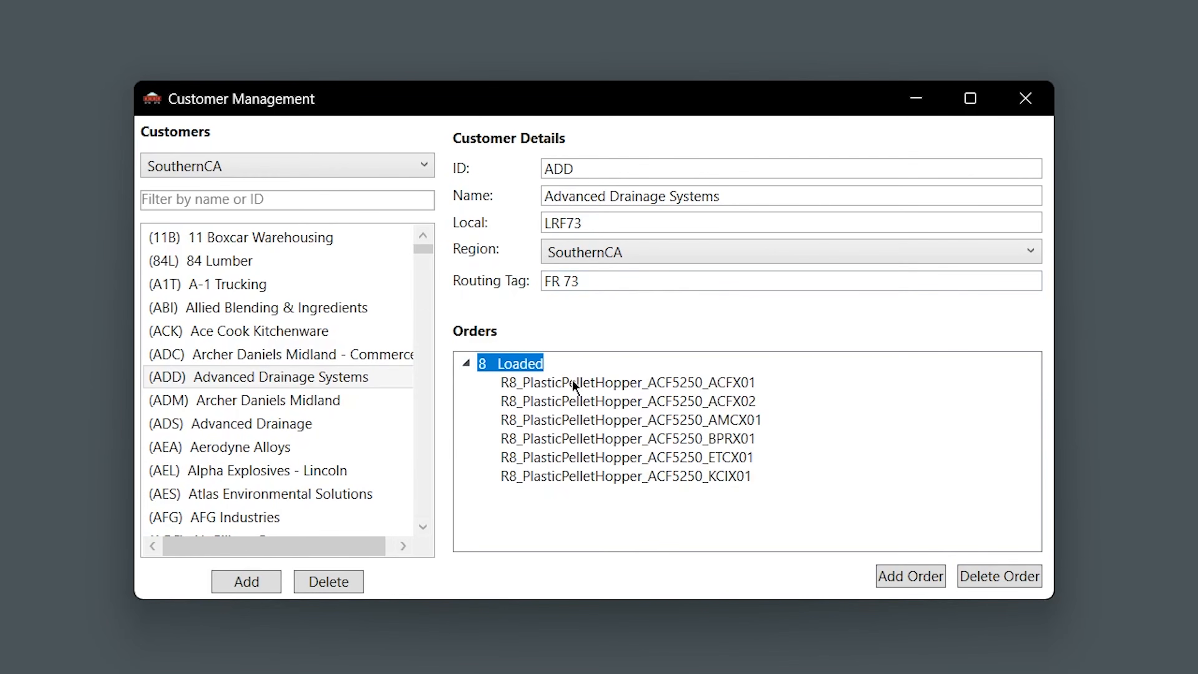
click(468, 363)
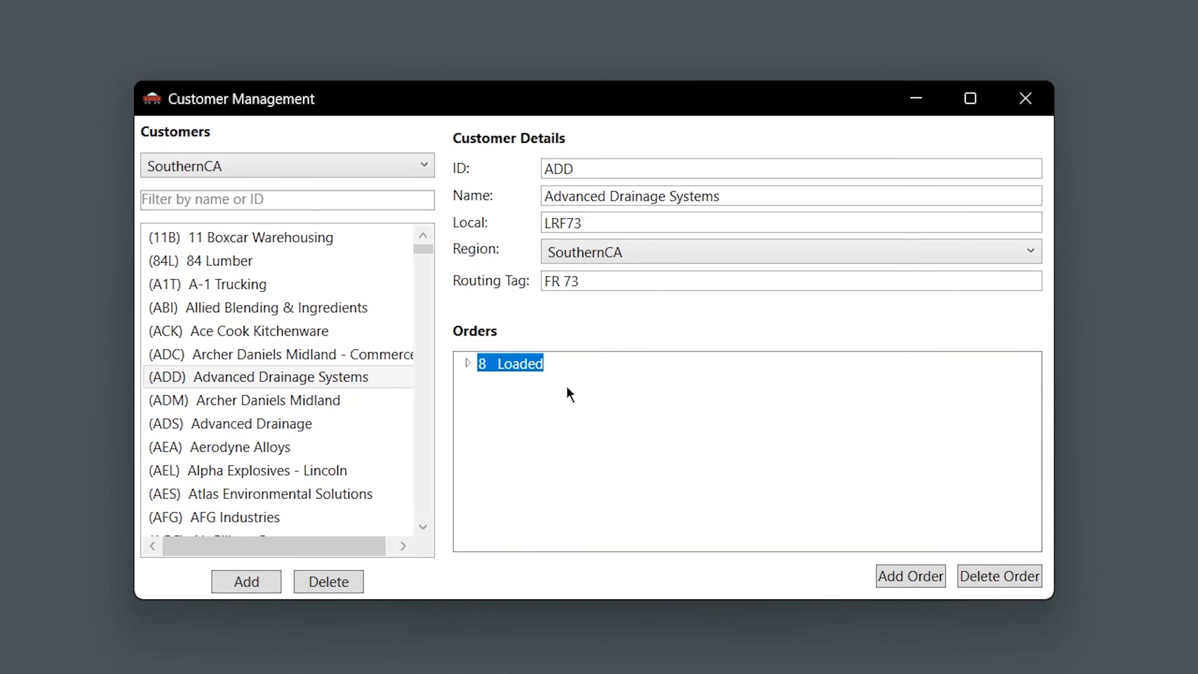
click(467, 364)
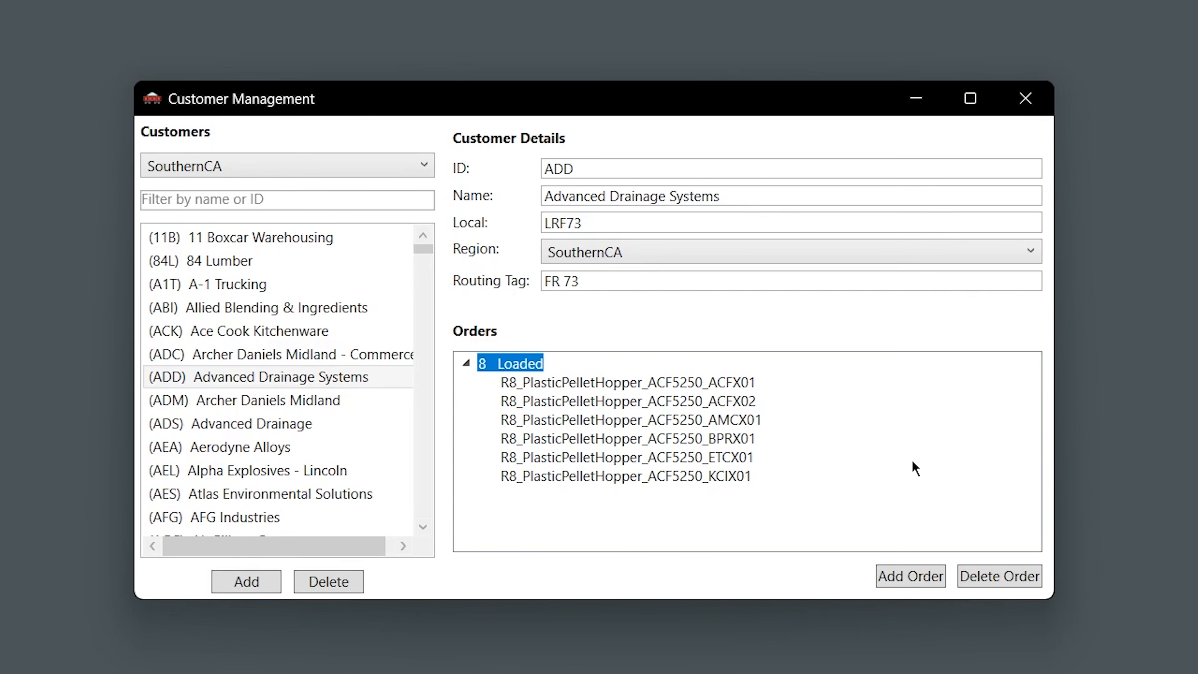
click(467, 363)
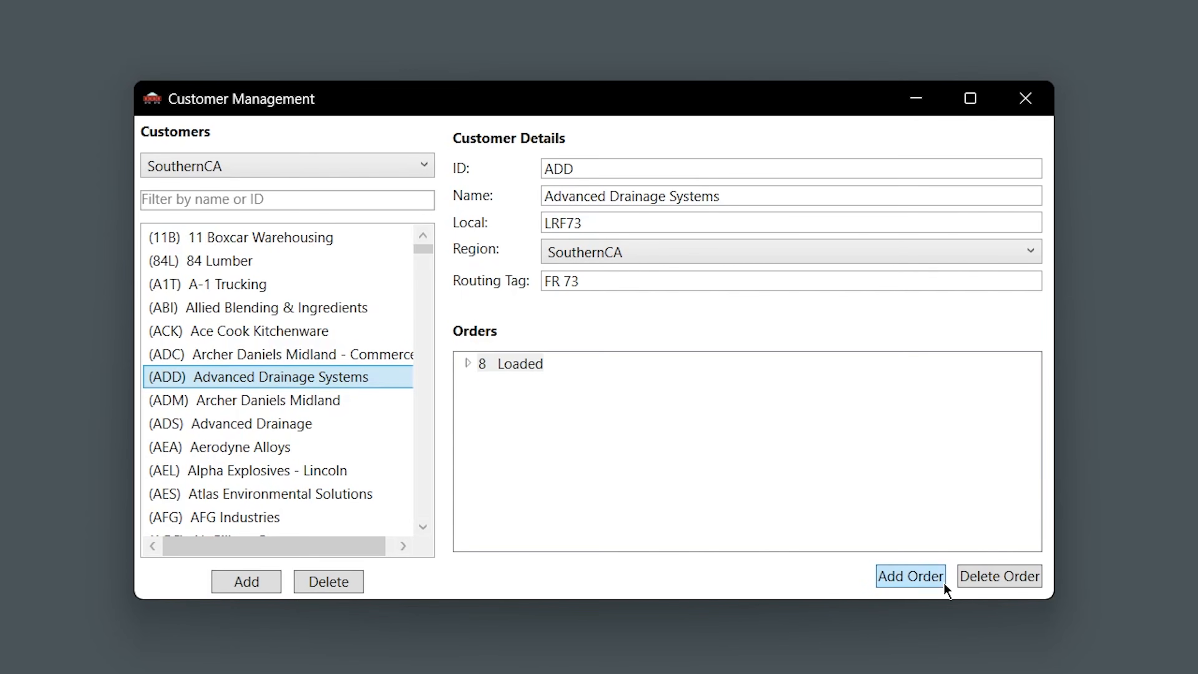
Add an order to Advanced Drainage Systems for a maximum of 6 empty cars, allowing all Acid Tank types
click(935, 584)
click(589, 138)
text(6)
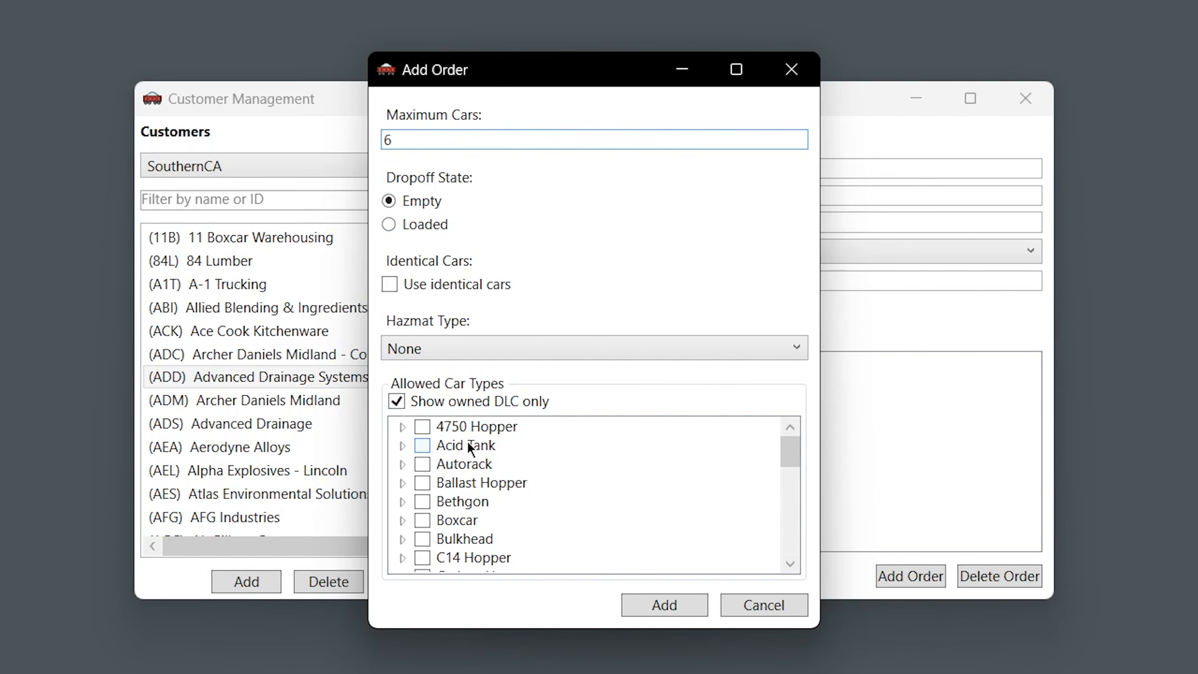
click(423, 446)
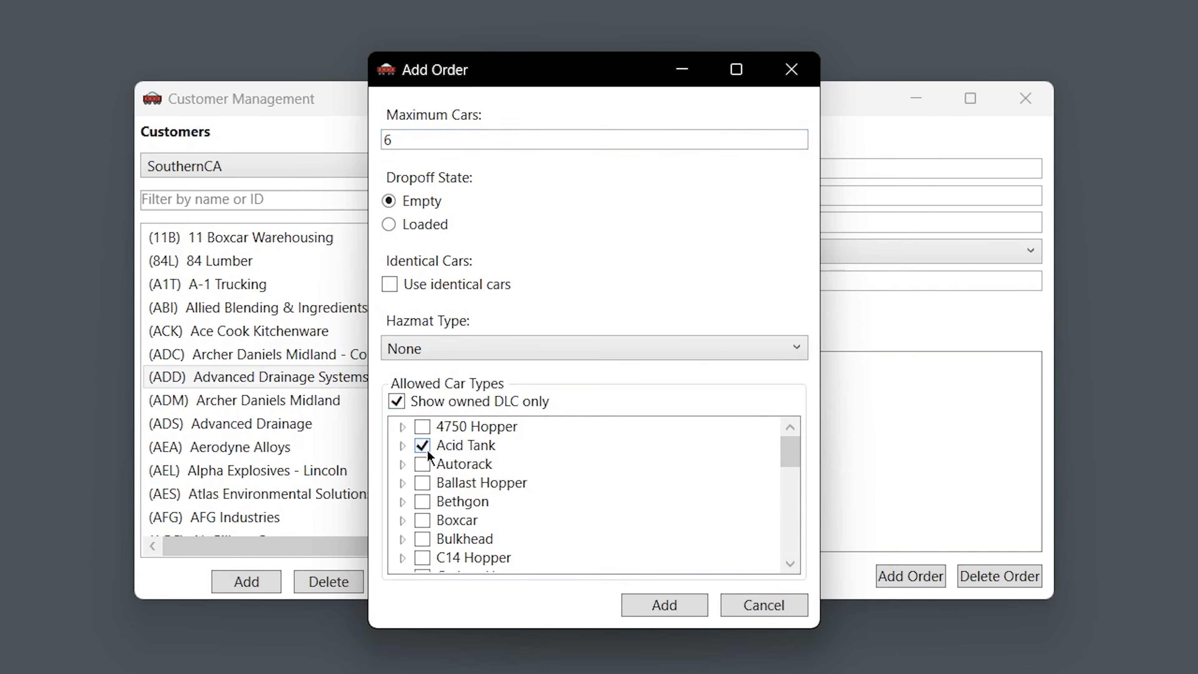
click(402, 445)
click(403, 446)
click(644, 606)
Review the car types of the new Empty order and the Loaded order, and collapse both
click(467, 382)
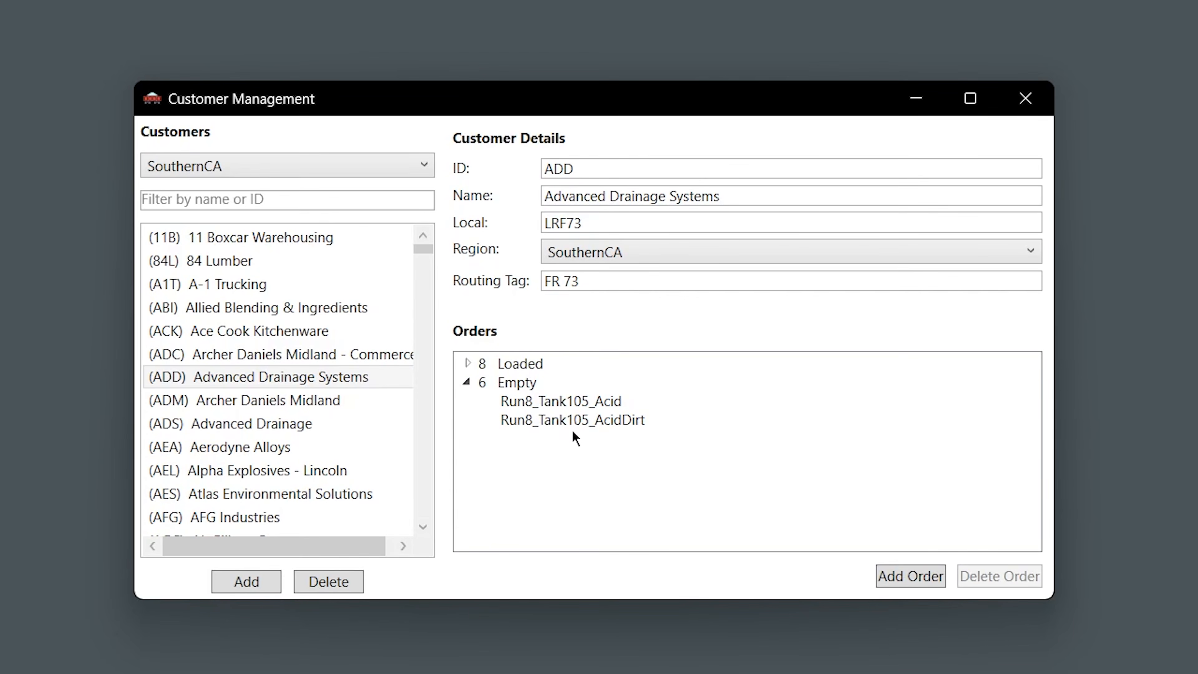
click(468, 363)
click(468, 363)
click(468, 382)
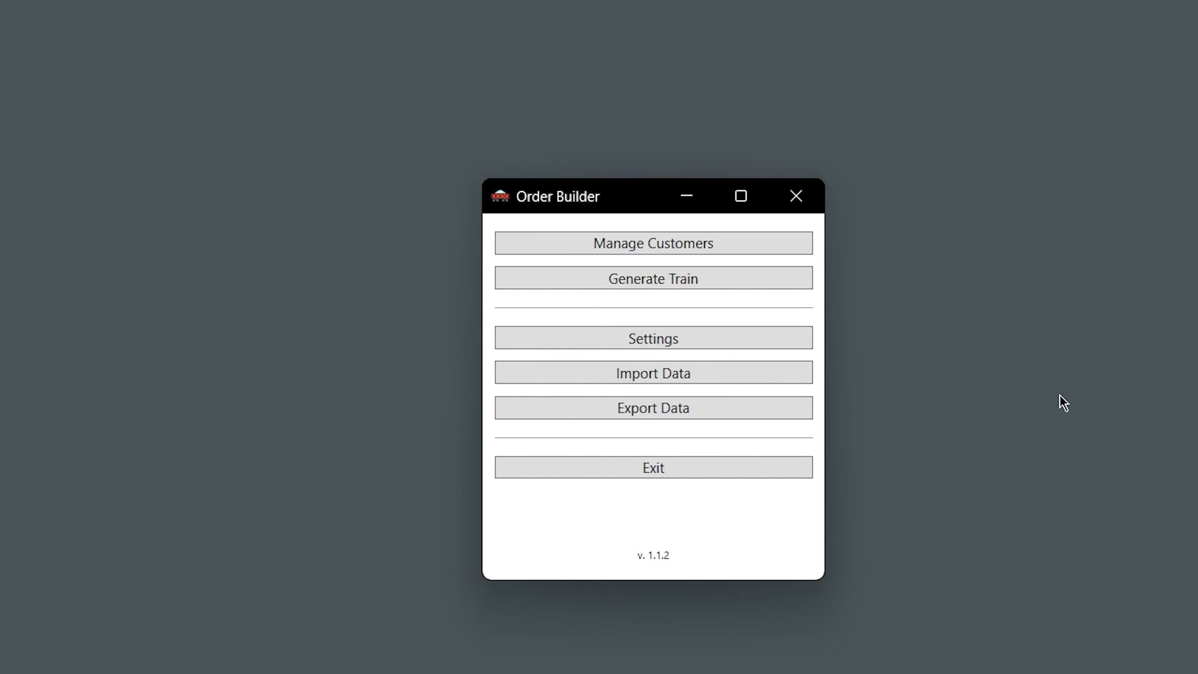
Start a new train for the SouthernCA region, include the local LS910J and expand it to show its customers
click(792, 286)
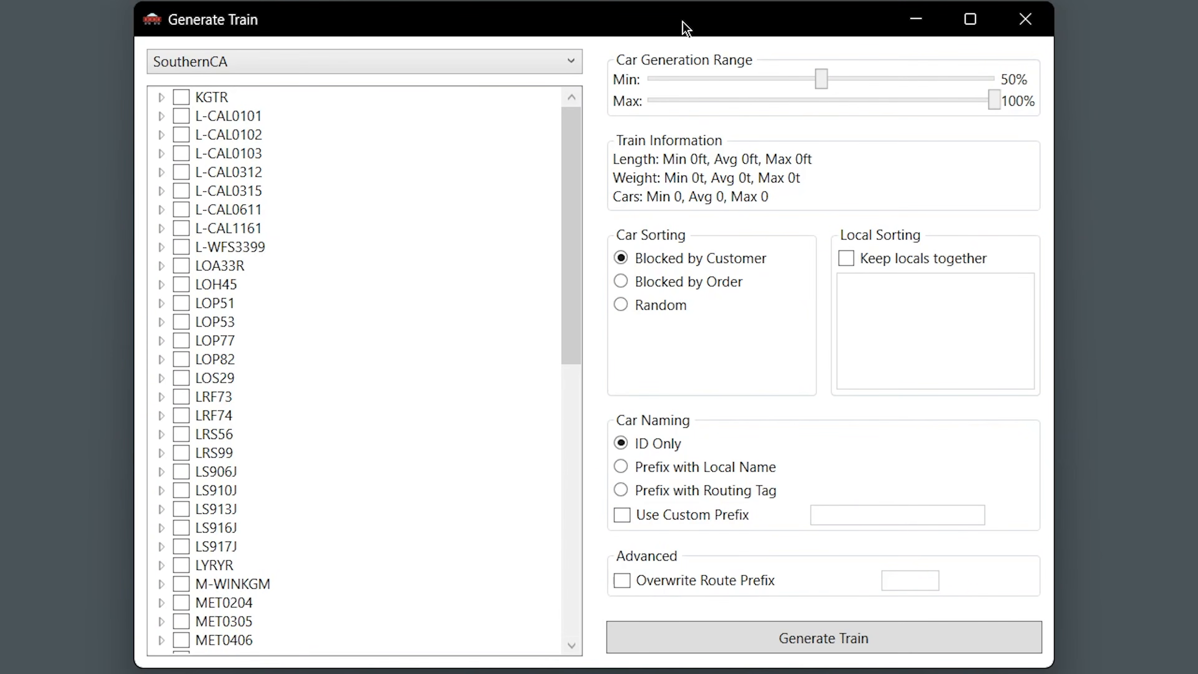
click(570, 63)
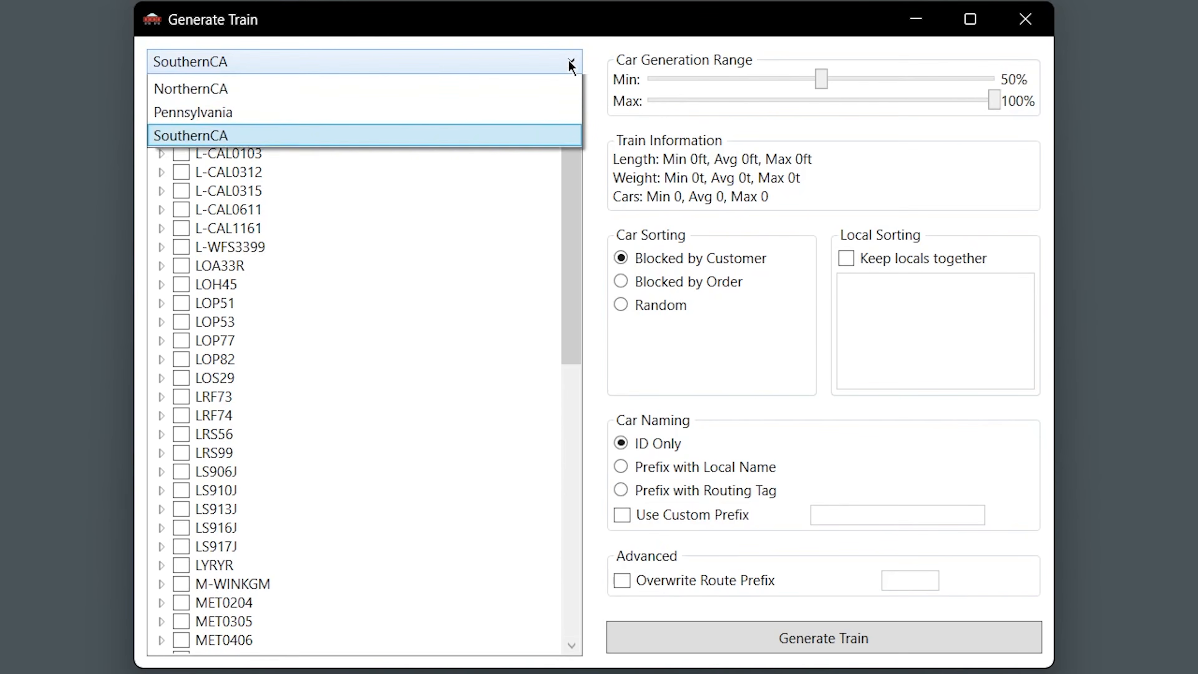
click(570, 24)
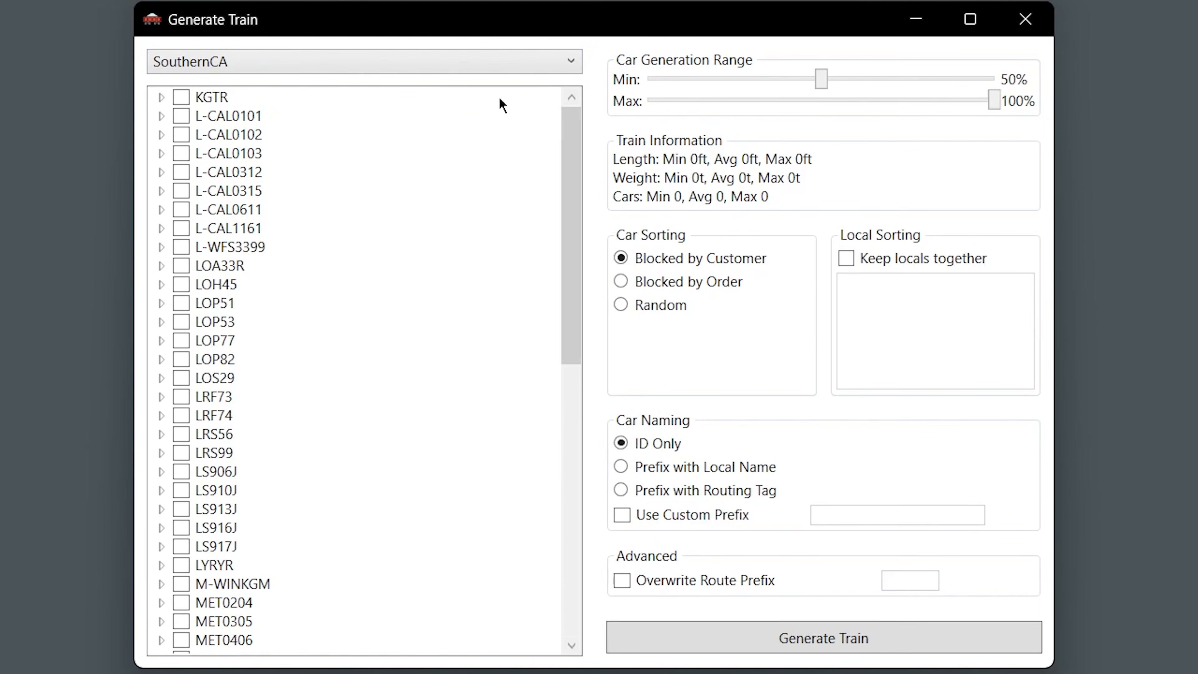
drag(572, 127, 583, 158)
click(182, 491)
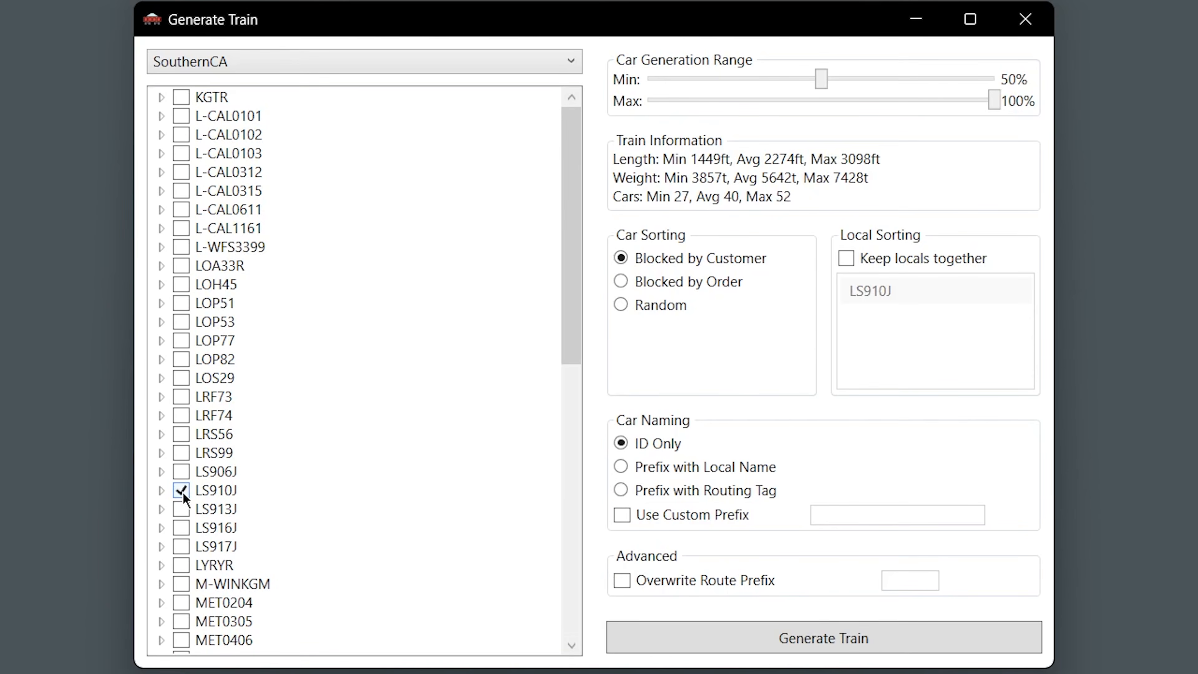
click(161, 491)
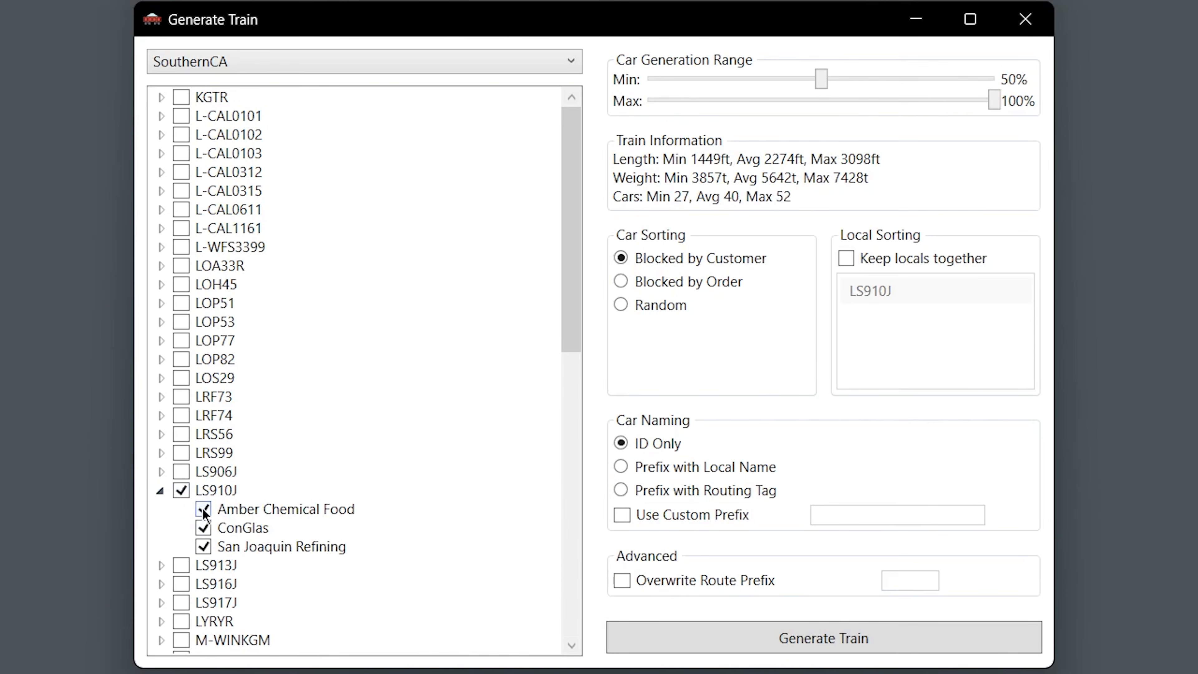
Try leaving San Joaquin Refining out of the LS910J local, and include it again
click(180, 492)
click(181, 492)
click(205, 548)
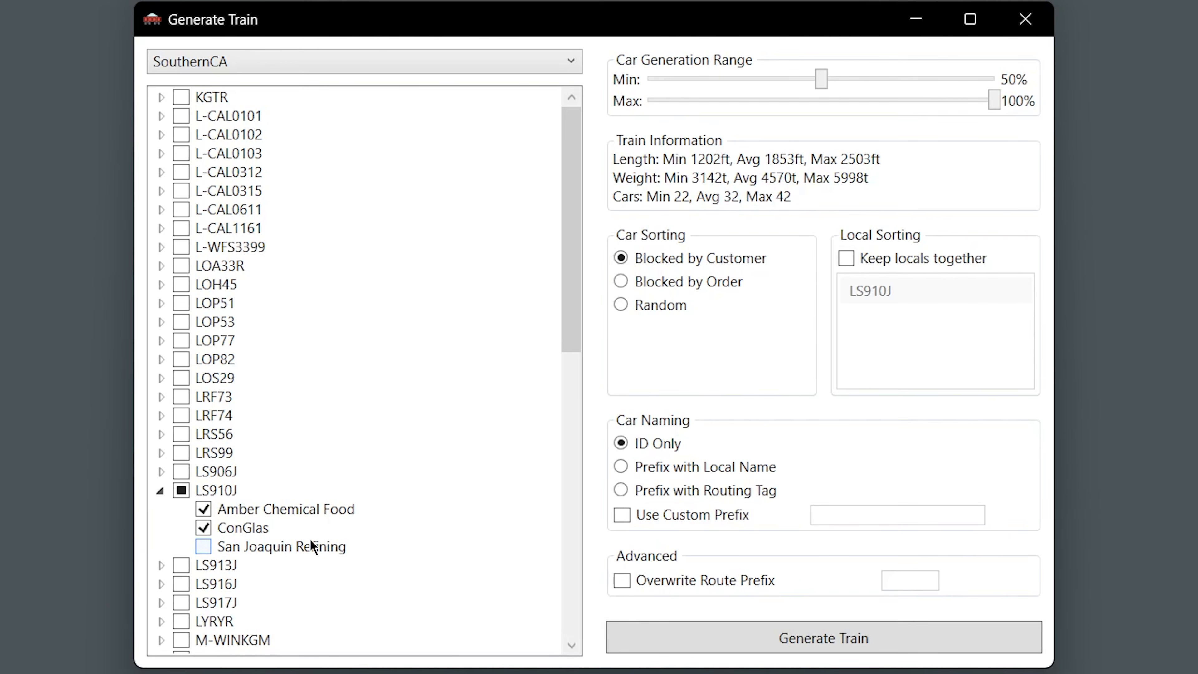
click(160, 491)
click(158, 492)
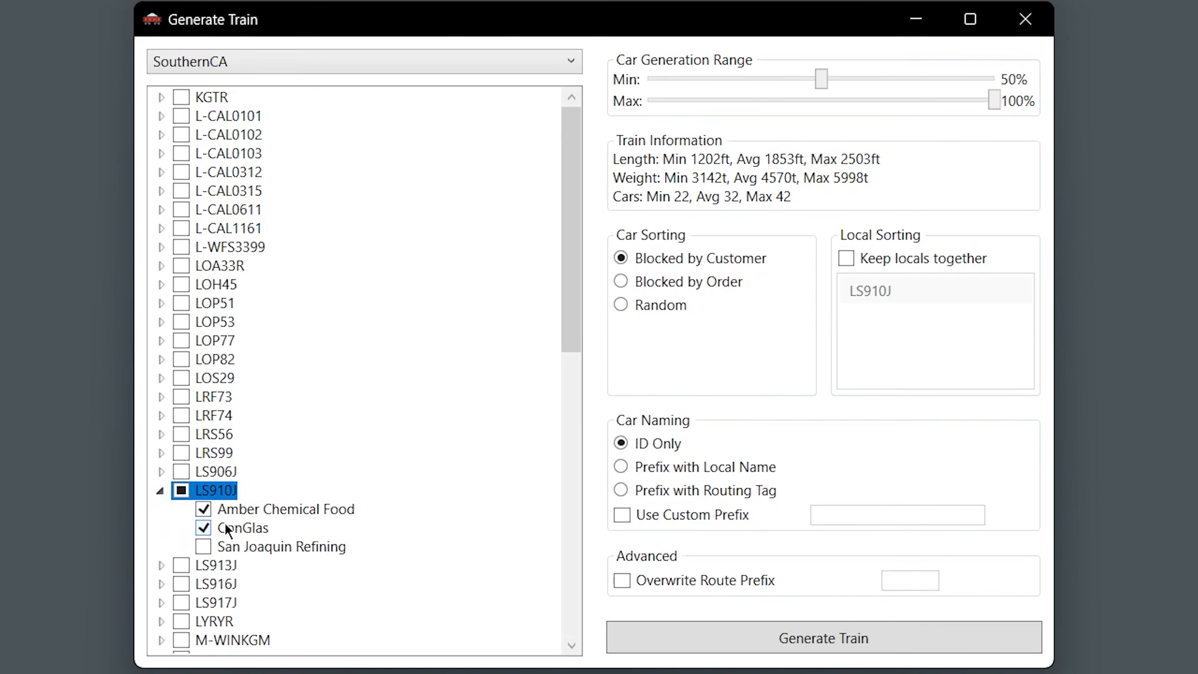
click(204, 547)
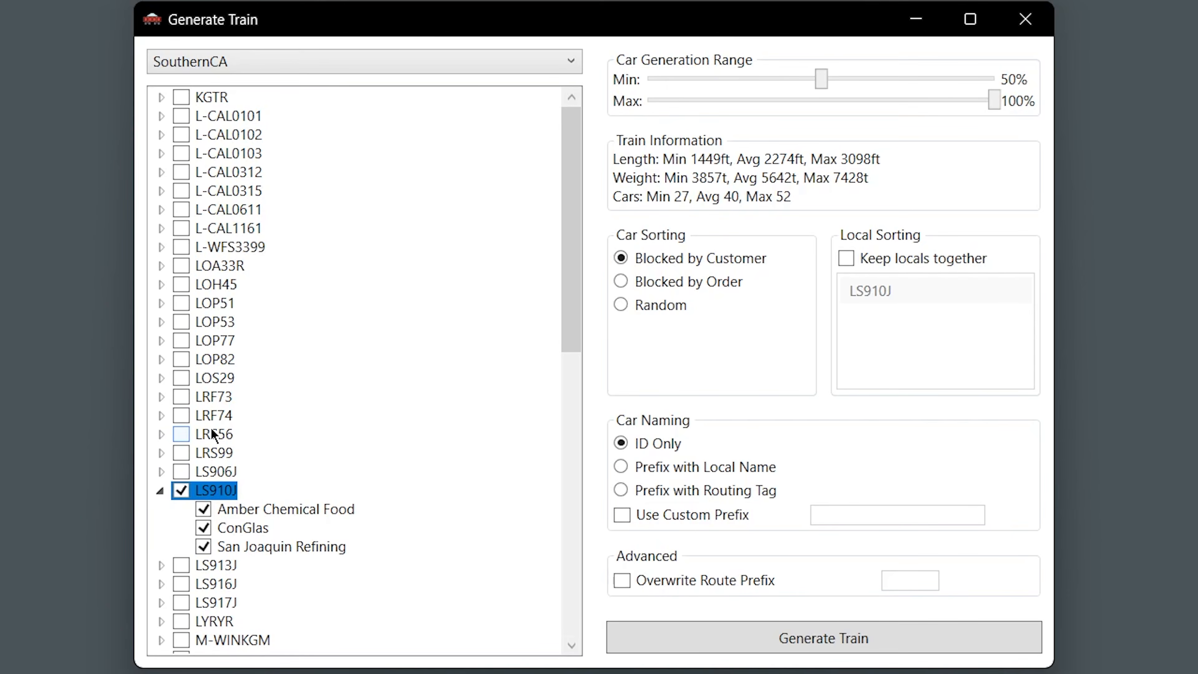
Try adding the locals LRF74, LOP77, LOA33R and LRS99 to the train, and remove them all so only LS910J remains
click(181, 416)
click(182, 340)
click(182, 266)
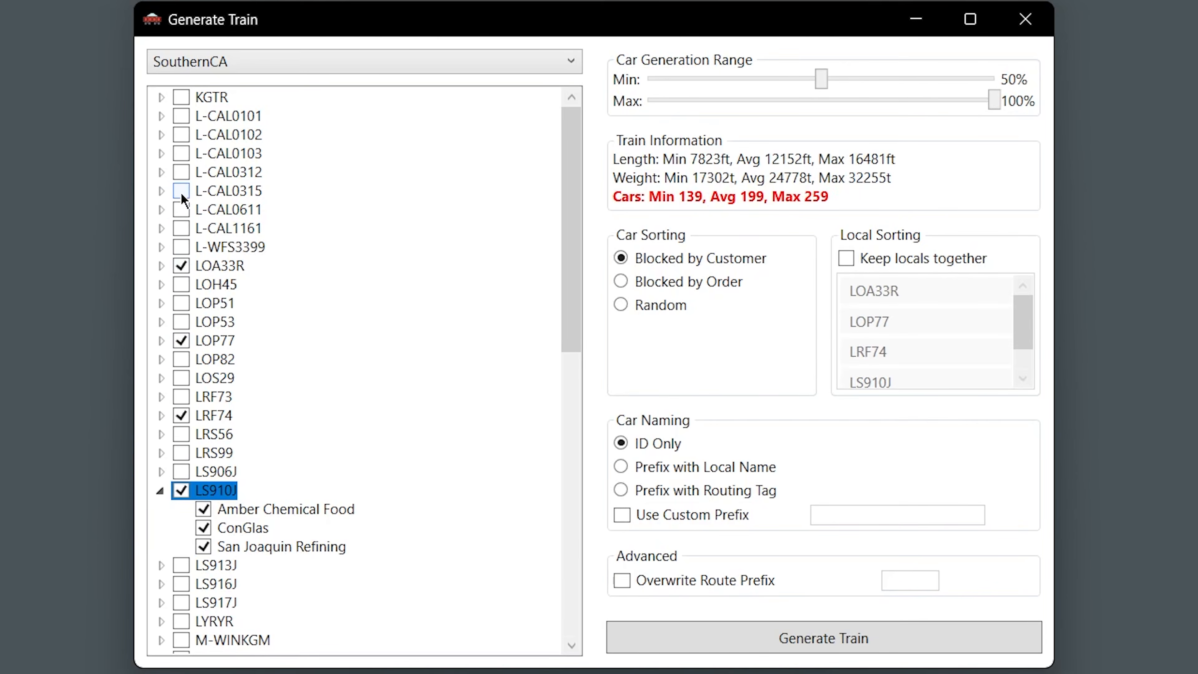
click(183, 414)
click(183, 341)
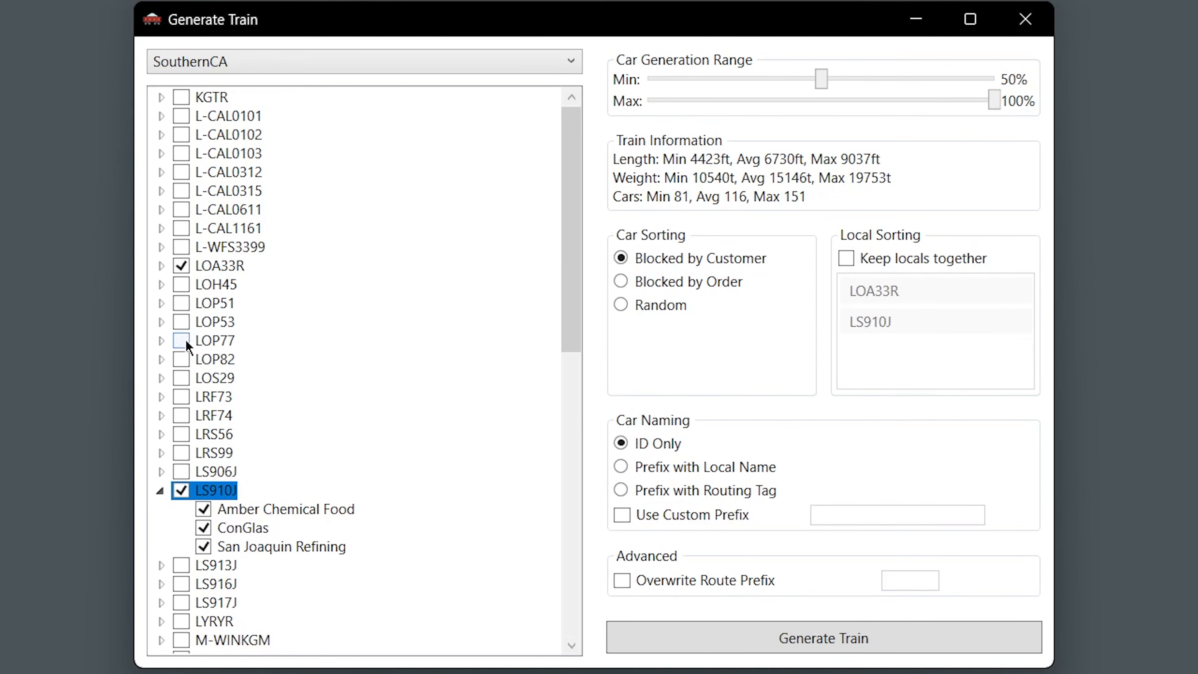
click(184, 266)
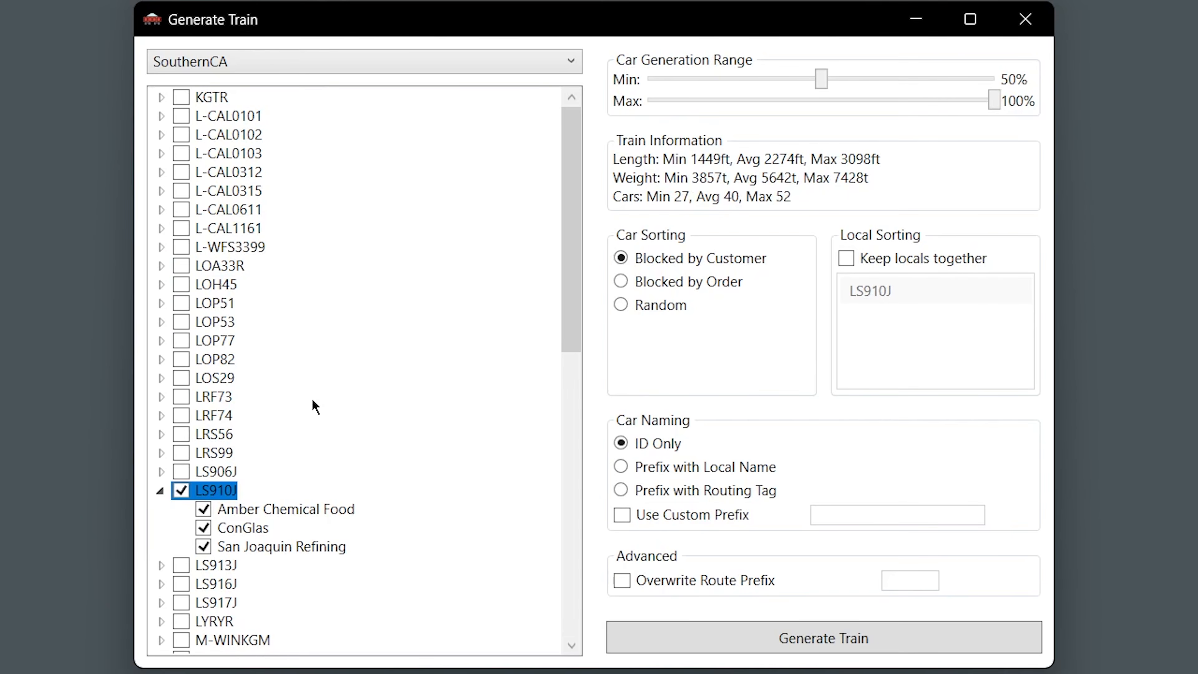
click(208, 452)
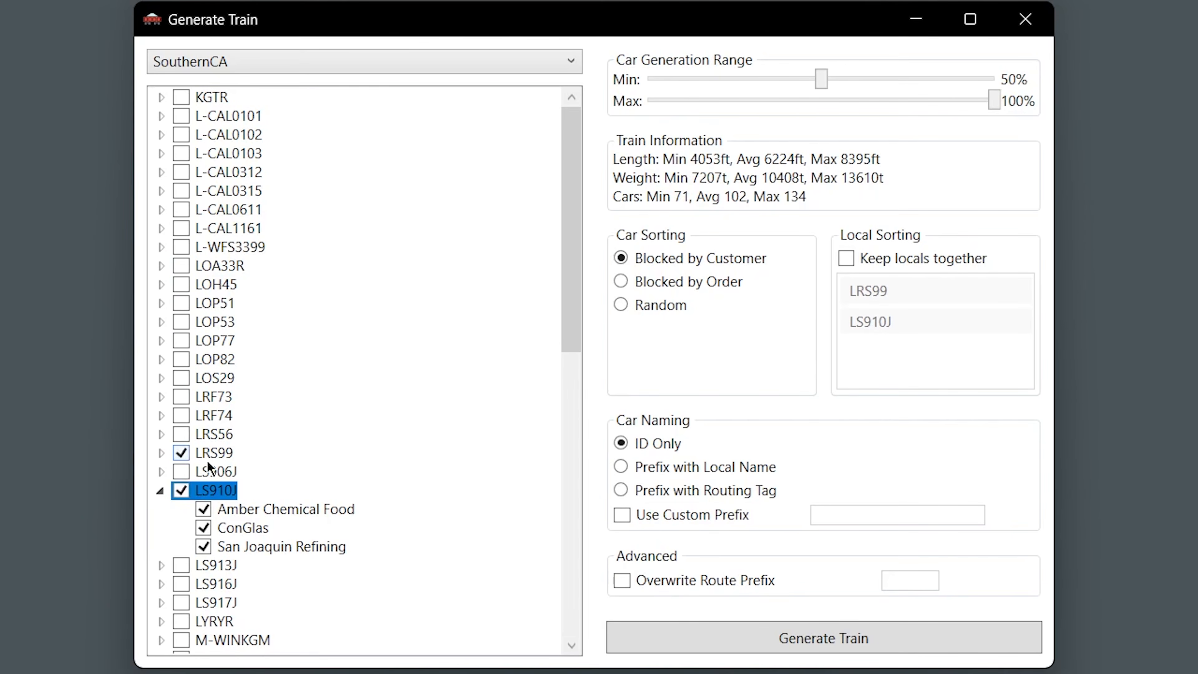
click(180, 451)
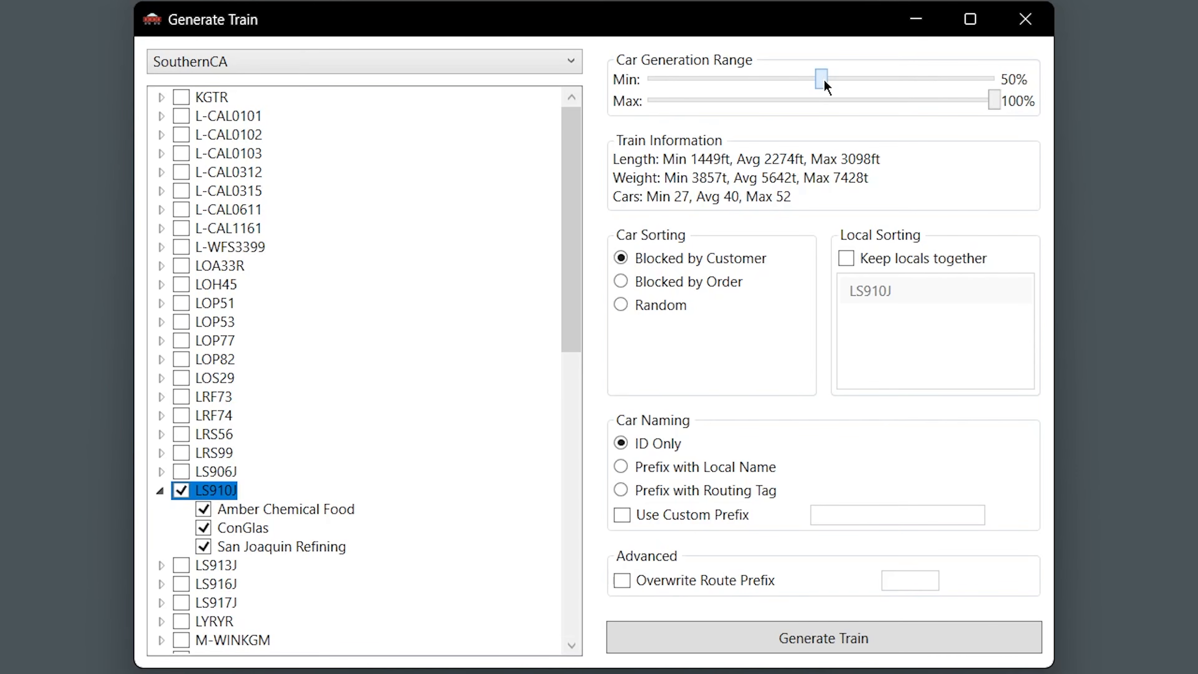
Try minimum car generation values of 100%, 0% and 20%, and return the minimum to 50%
drag(825, 87, 1089, 75)
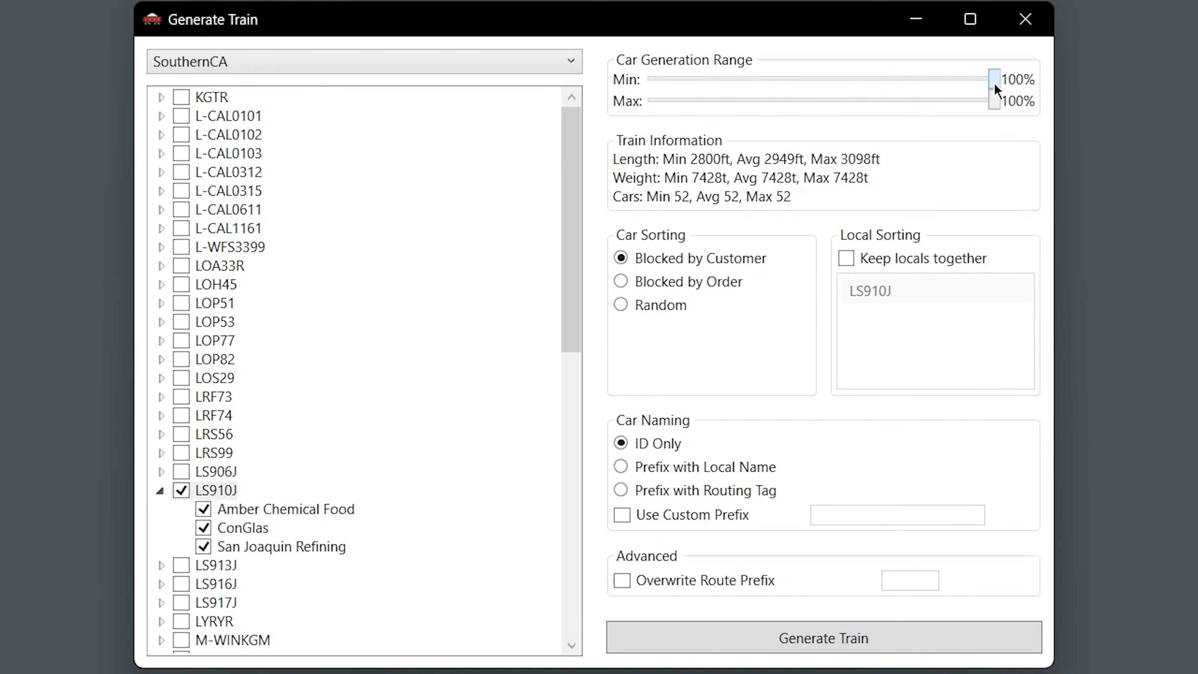
drag(994, 84, 567, 85)
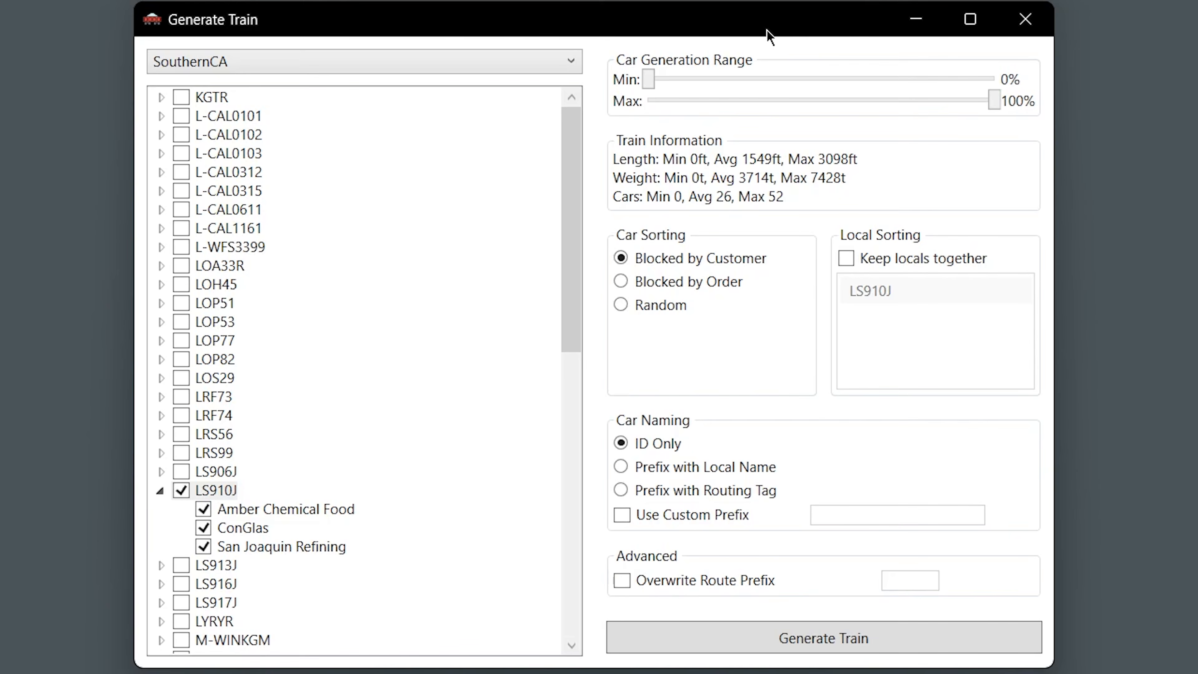
drag(653, 80, 709, 81)
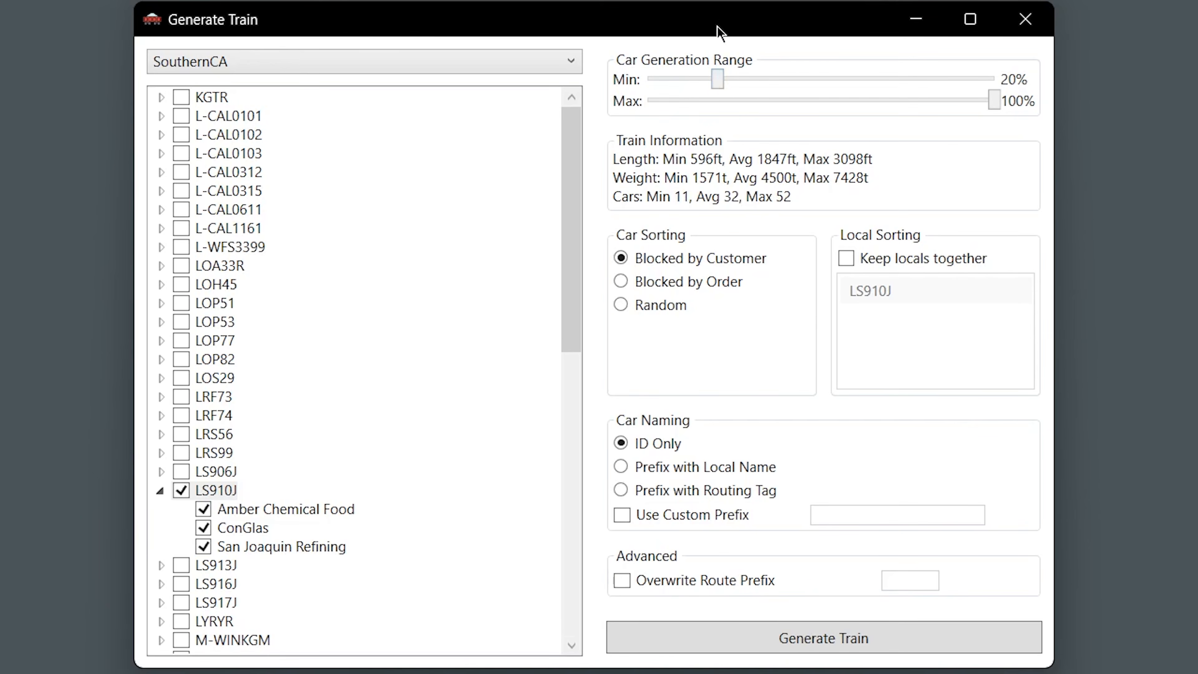
drag(717, 78, 821, 81)
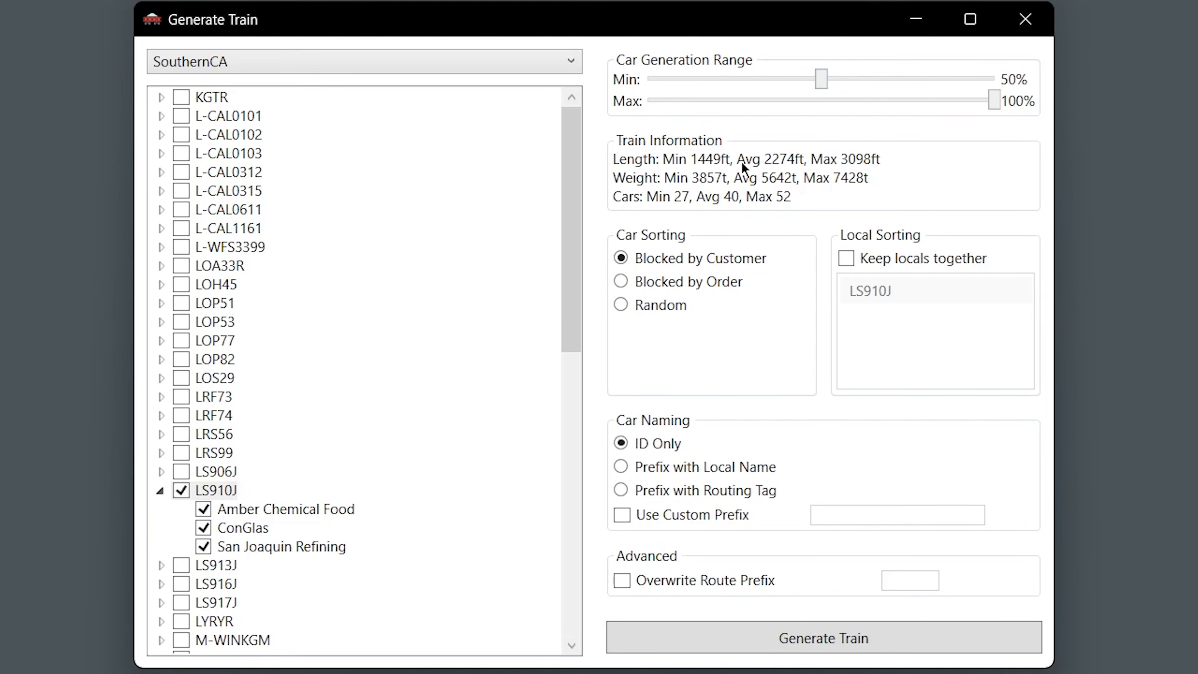
drag(822, 81, 510, 83)
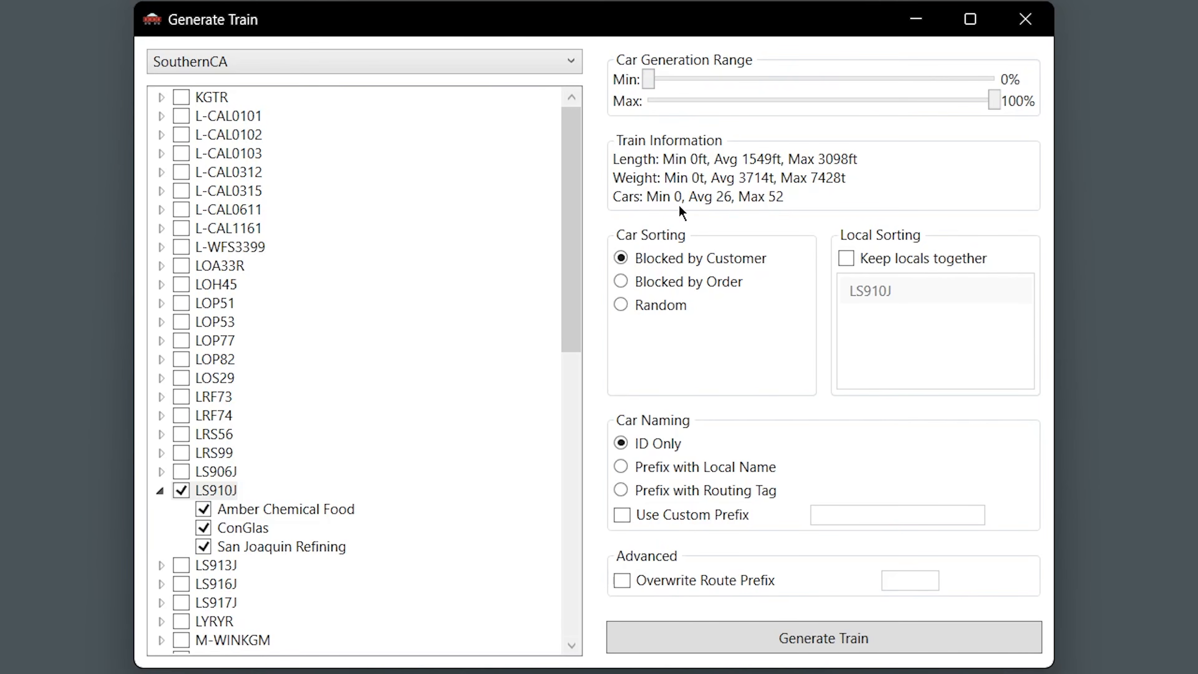
drag(652, 81, 825, 90)
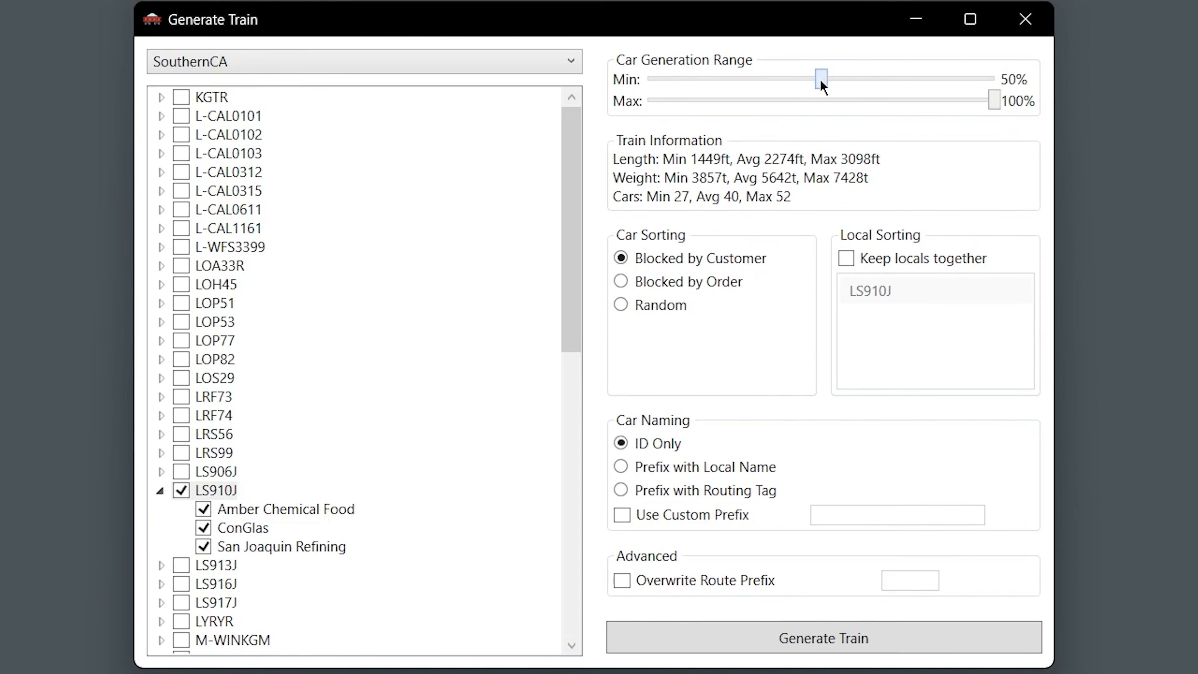
mouse_move(824, 81)
mouse_down()
mouse_move(768, 83)
mouse_move(808, 85)
mouse_up()
Try including the locals LOP51 and LOH45 alongside LS910J, and remove both again
click(184, 301)
click(182, 285)
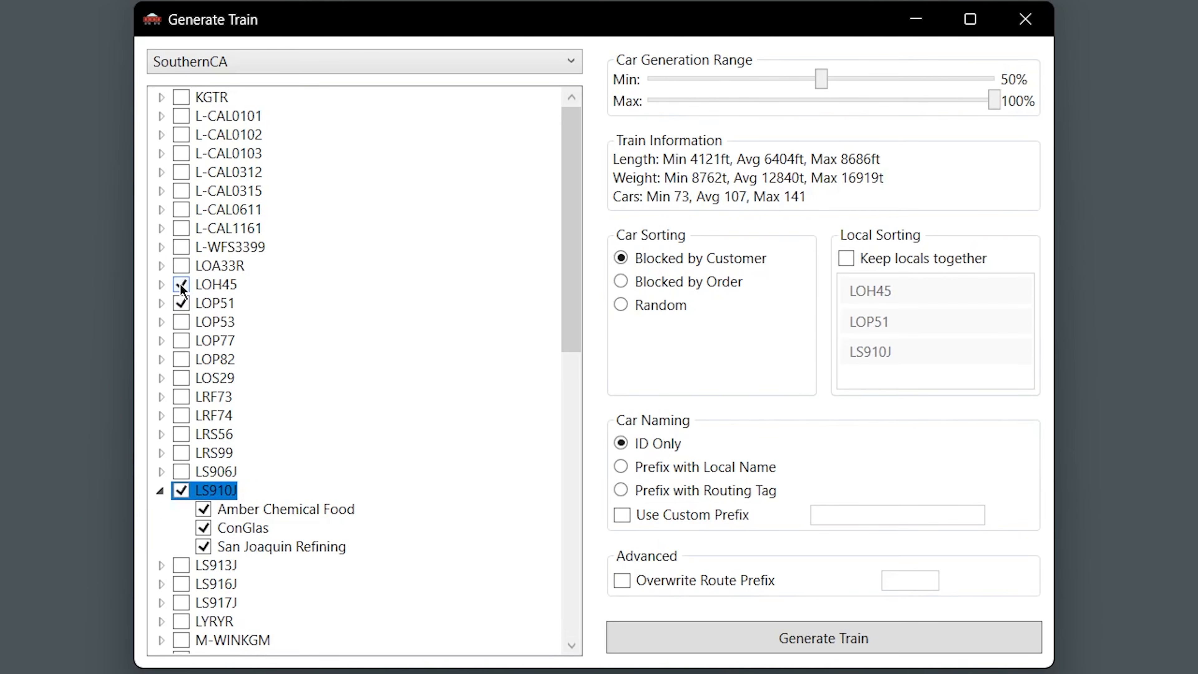
click(182, 286)
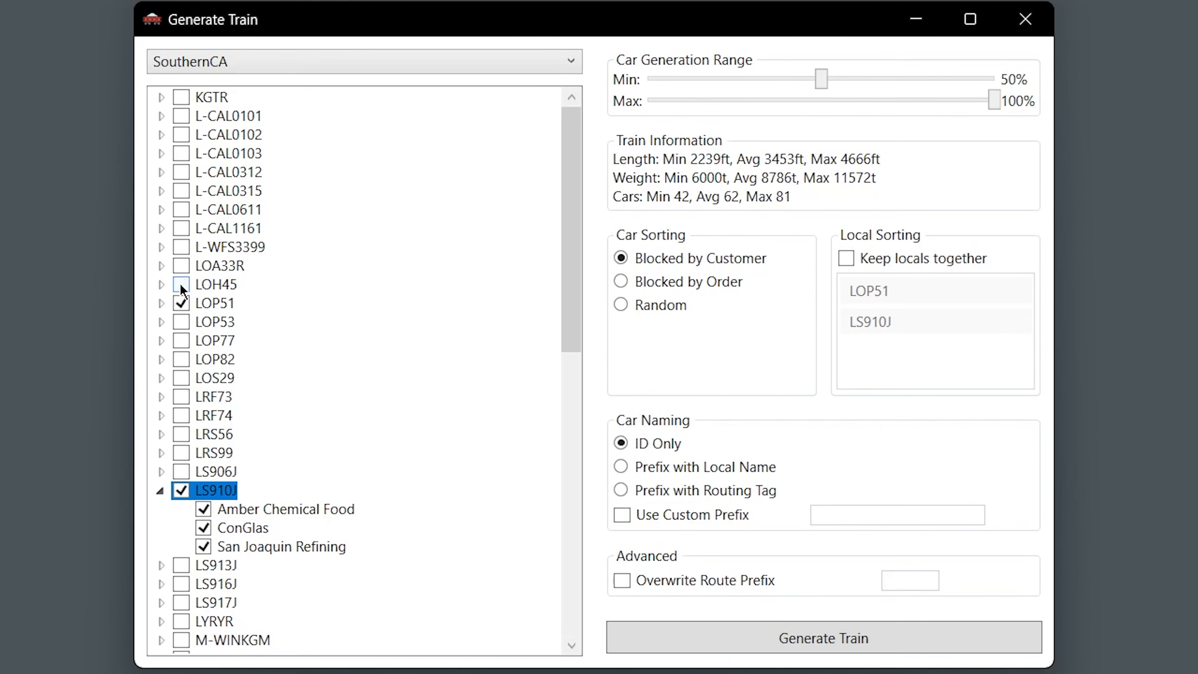
click(185, 303)
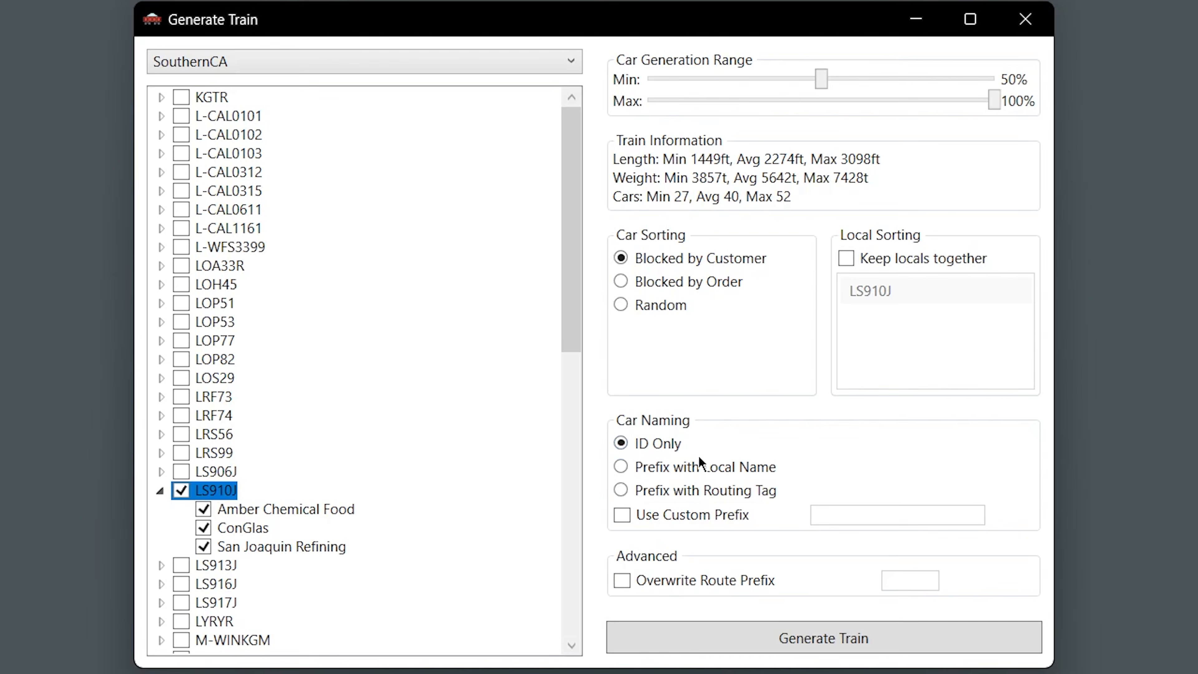
Generate the LS910J train with car naming set to ID Only and save it as ___LS910J.xml in the SouthernCA Trains folder
click(648, 472)
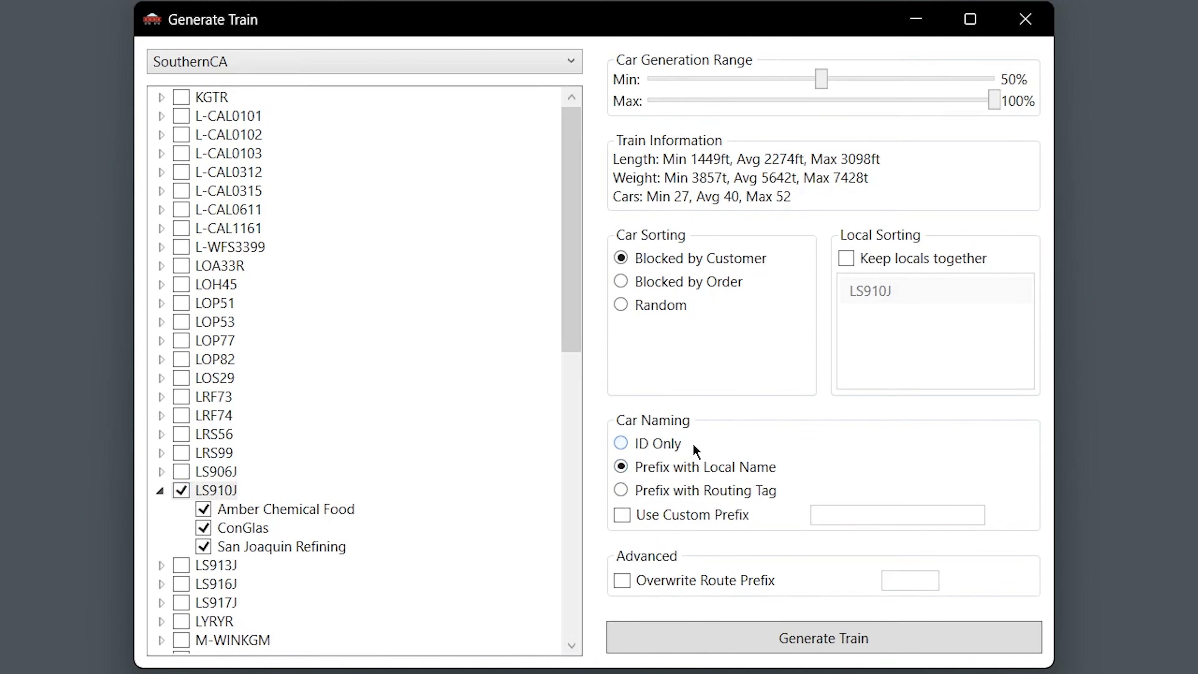
click(666, 446)
click(777, 646)
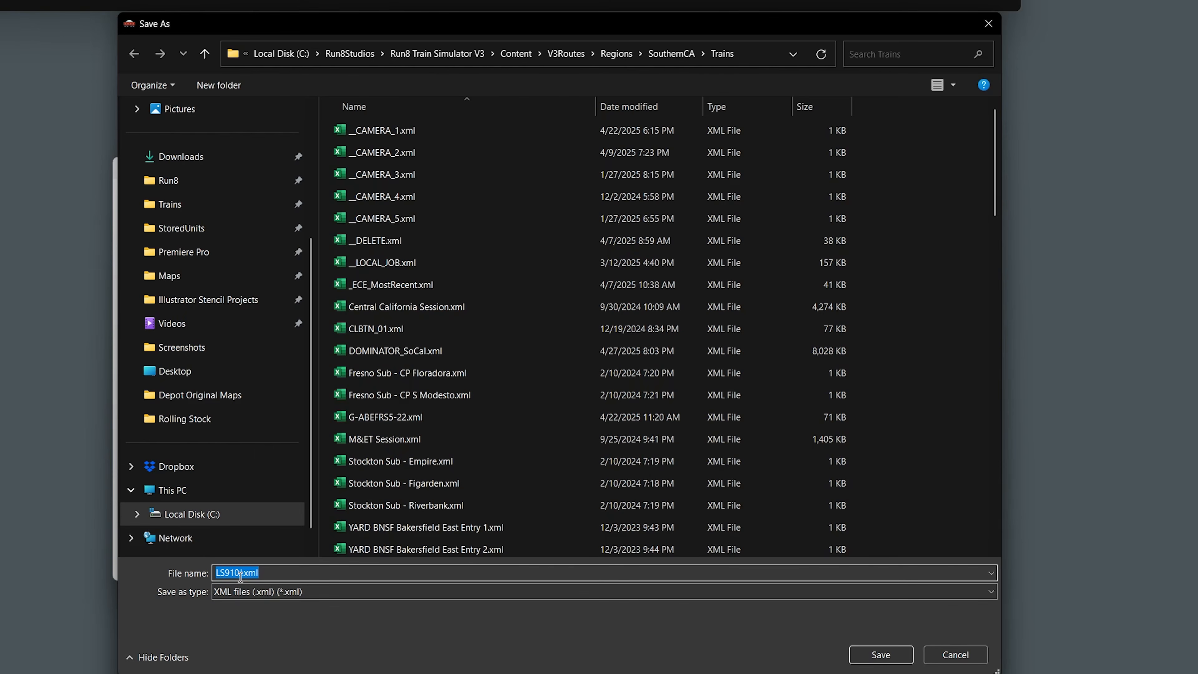
click(215, 573)
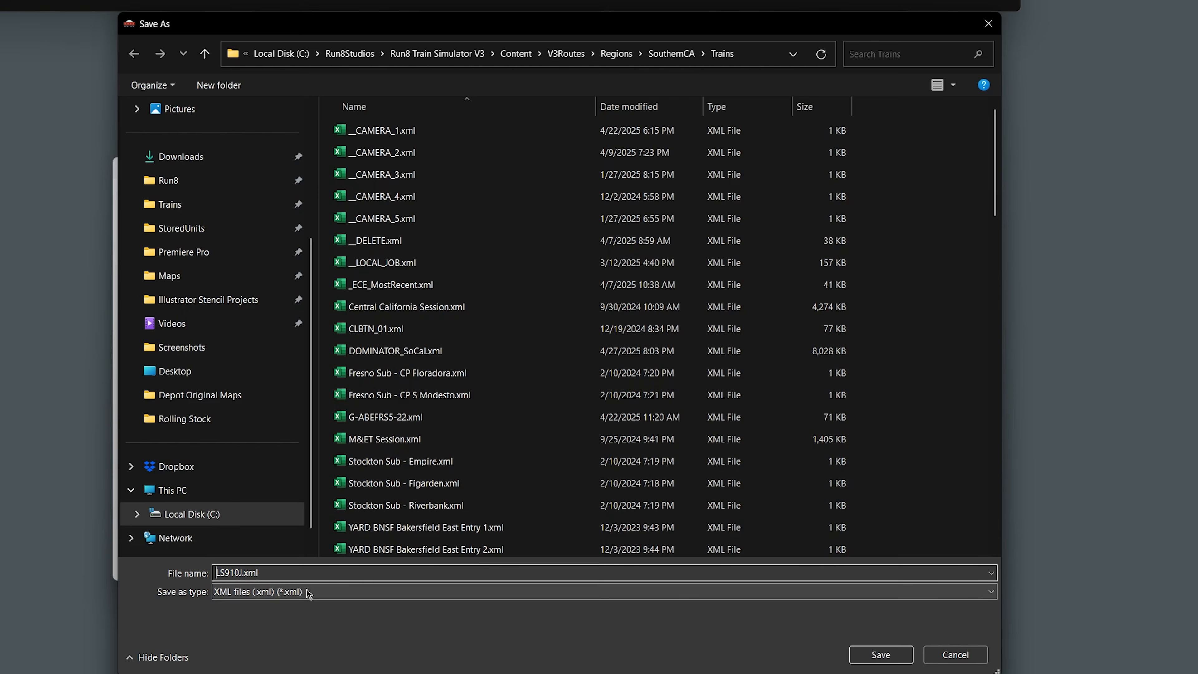
text(__)
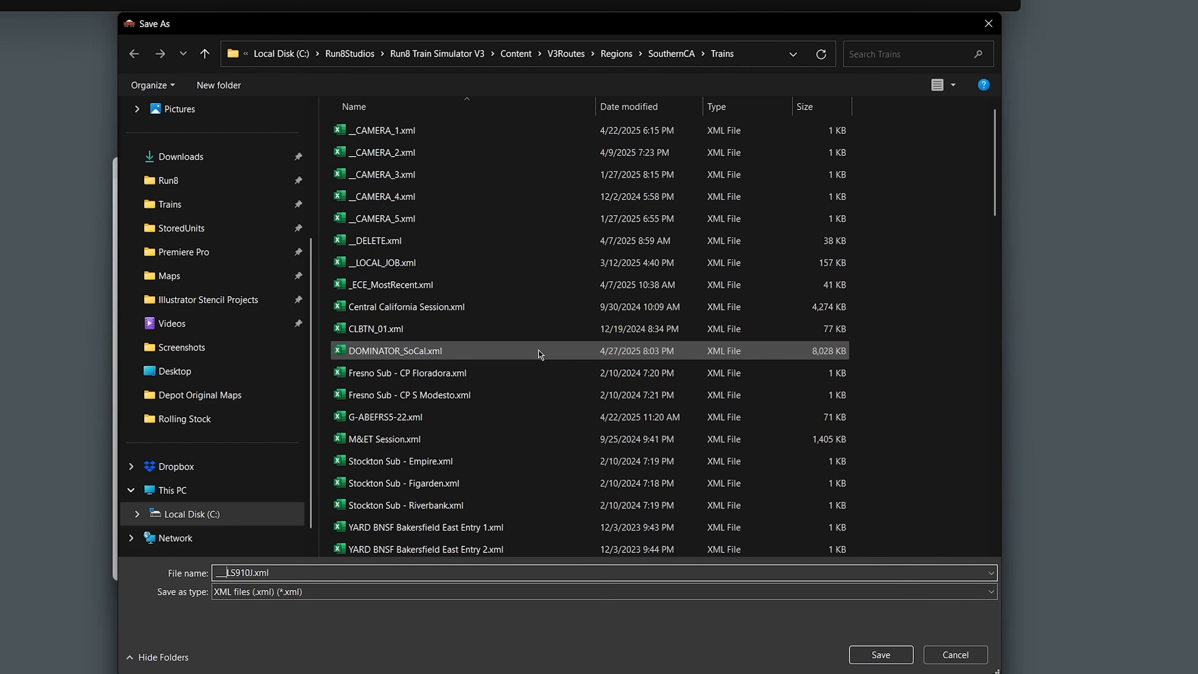
click(896, 661)
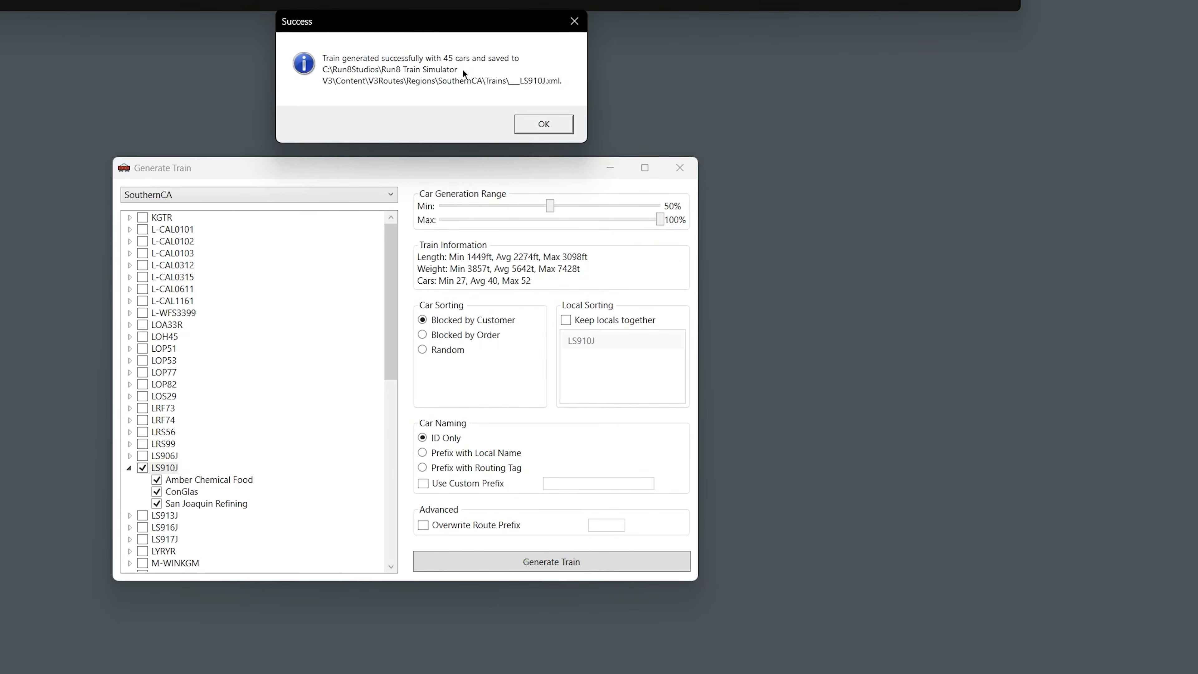
drag(452, 26, 452, 35)
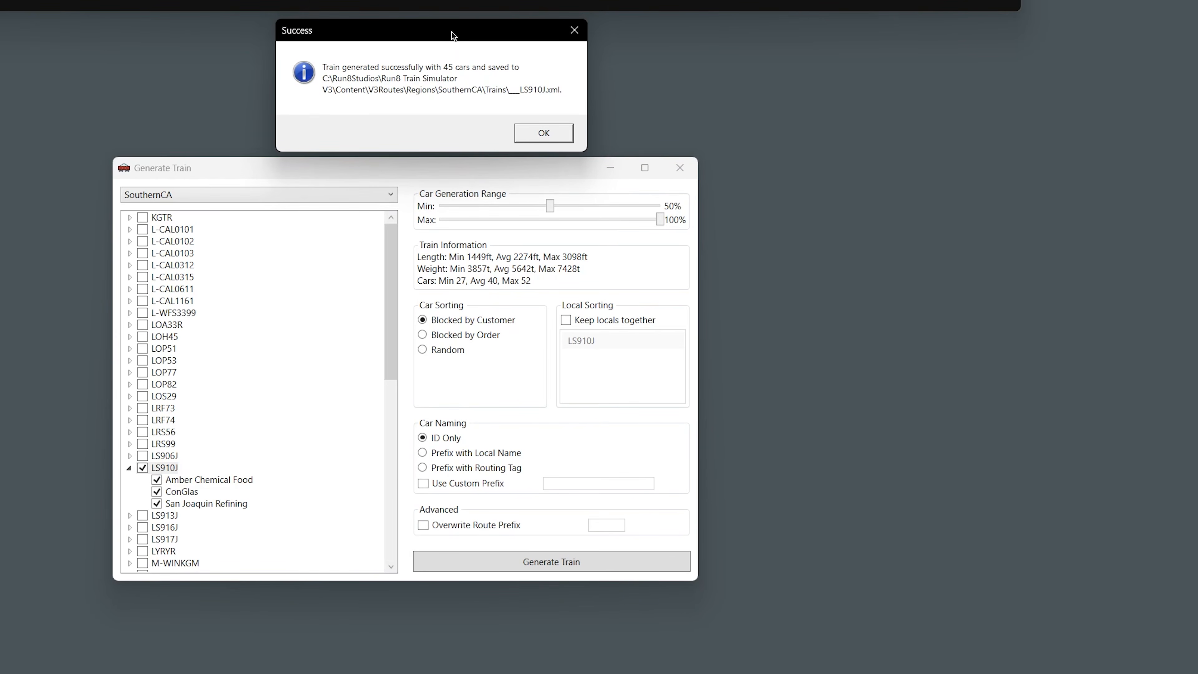
click(556, 133)
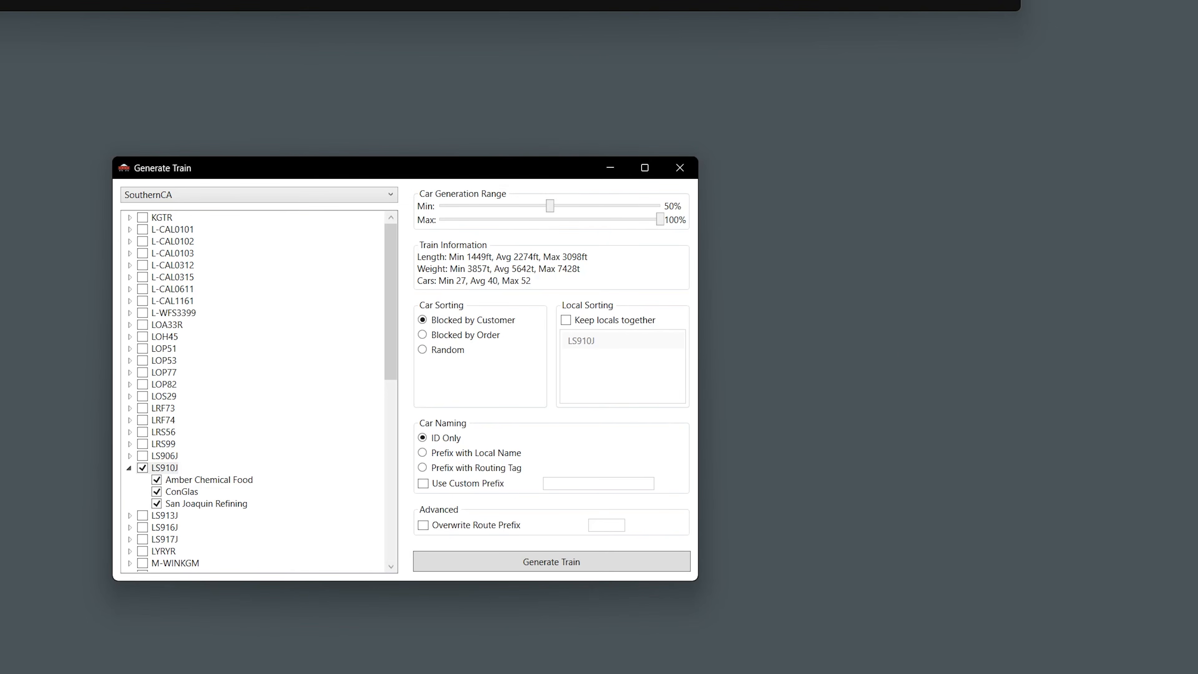
Switch to External Consist Editor and open the train file ___LS910J.xml from the SouthernCA Trains folder
click(379, 12)
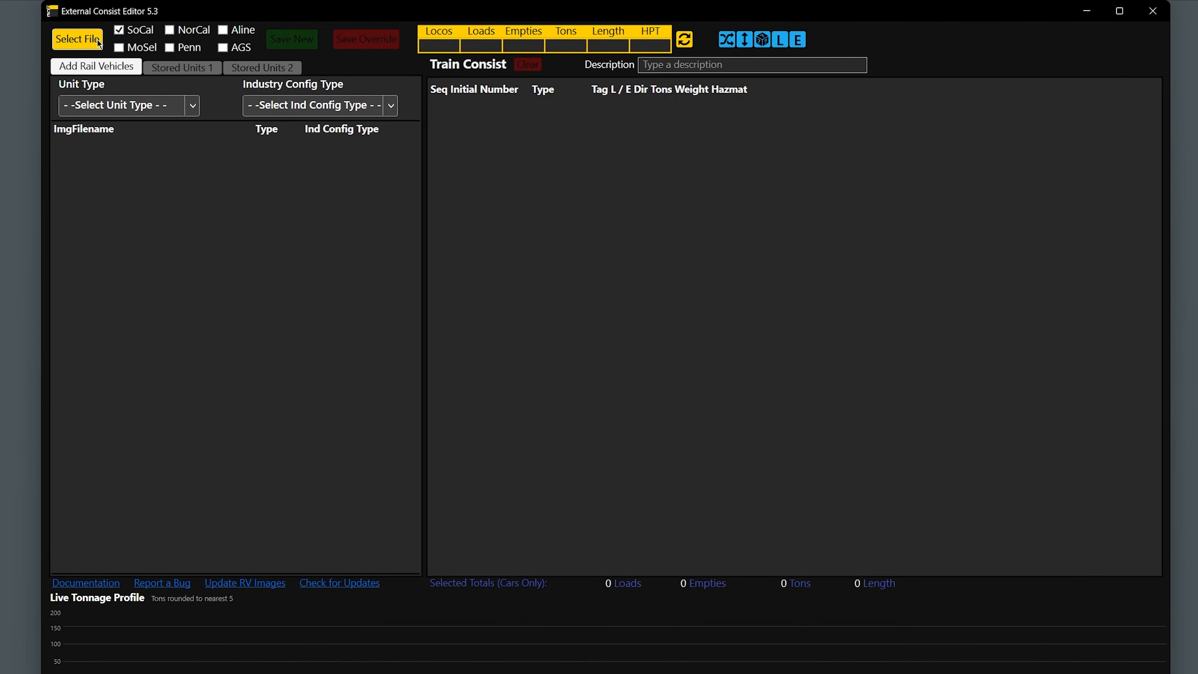
click(97, 40)
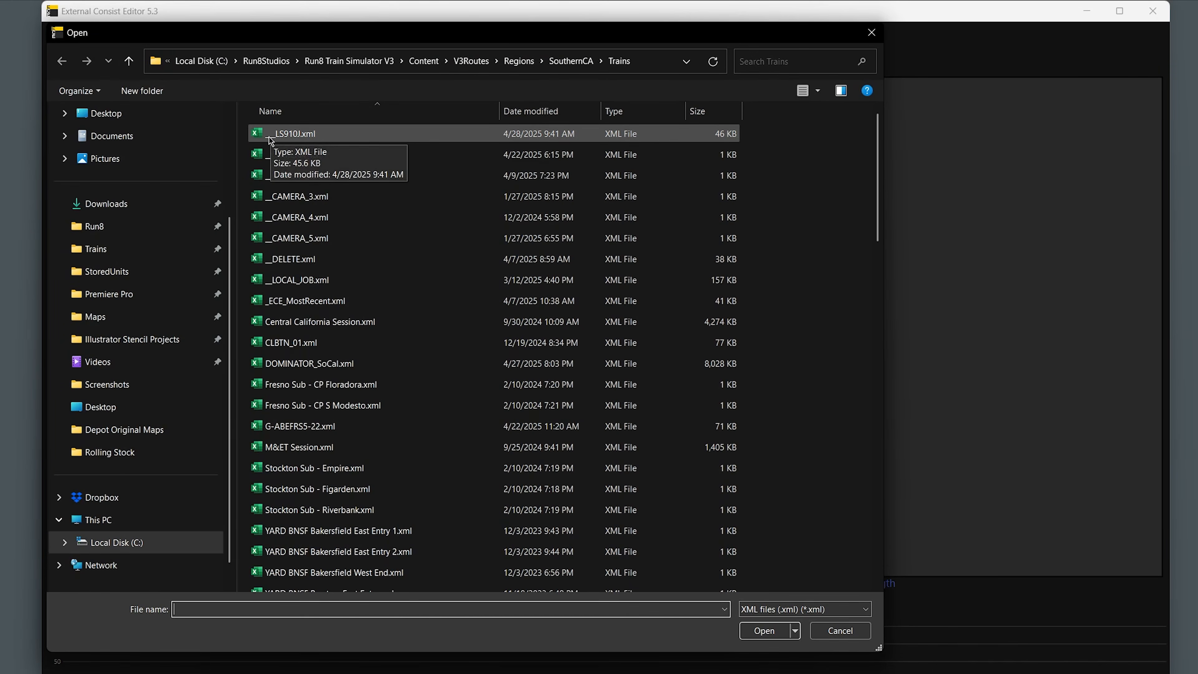
click(321, 136)
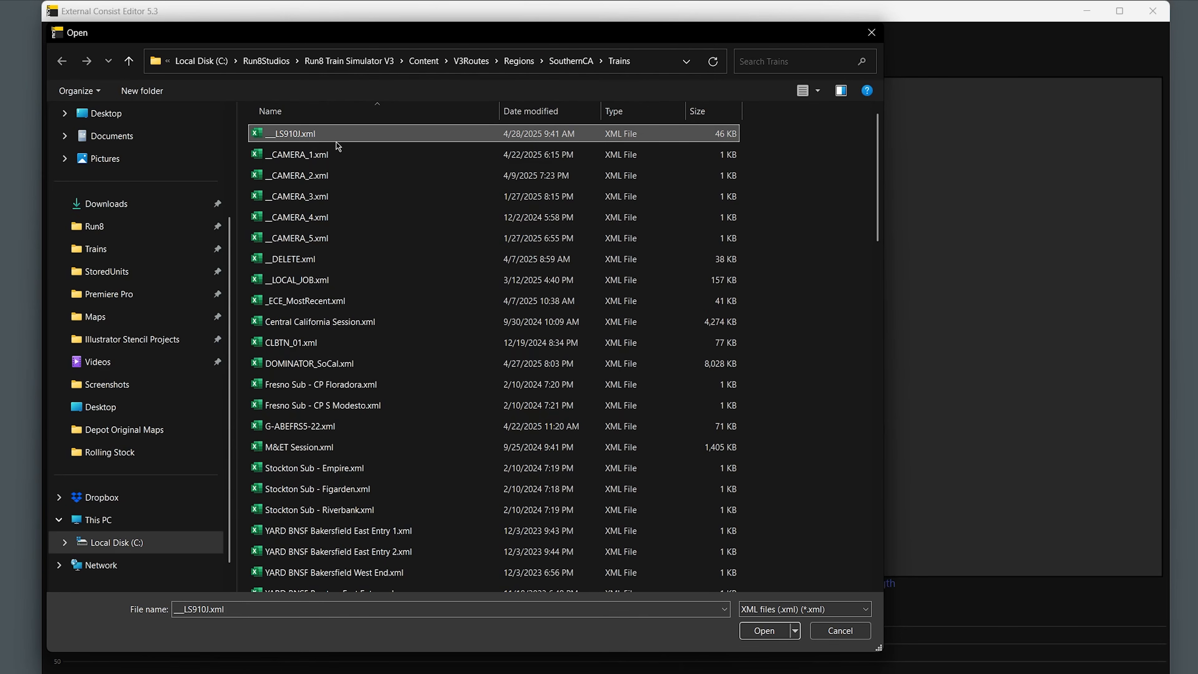
click(756, 630)
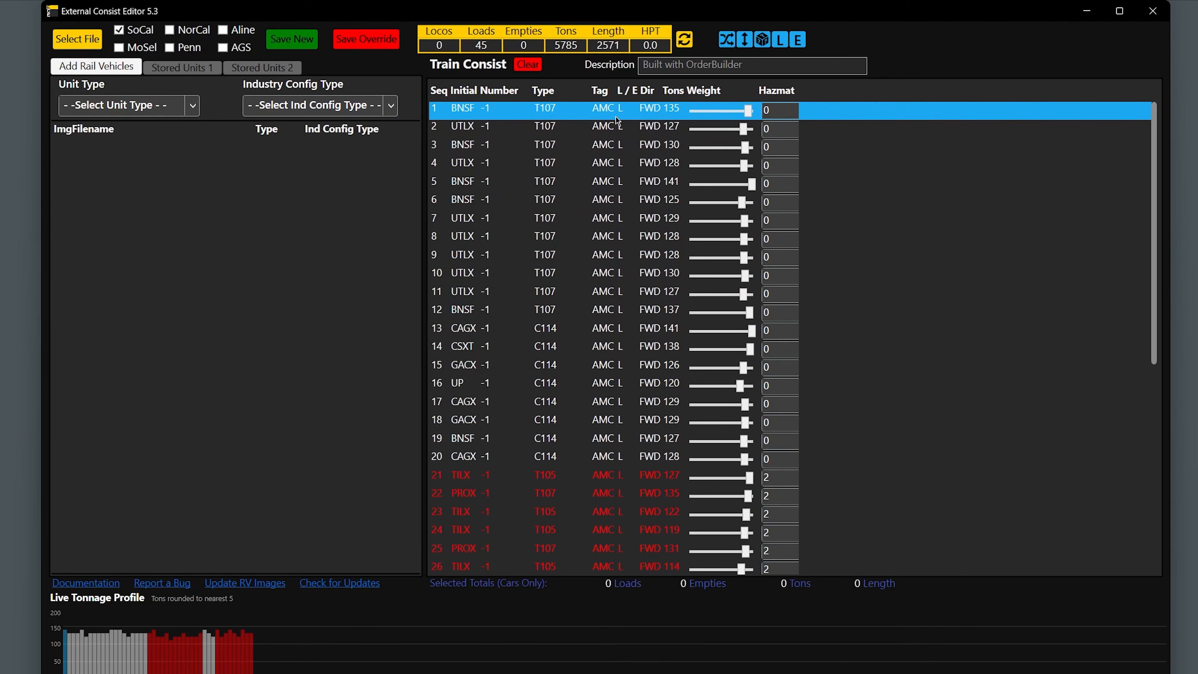
Widen the Tag column and review the cars and customer tags through the end of the train consist
drag(623, 91, 674, 91)
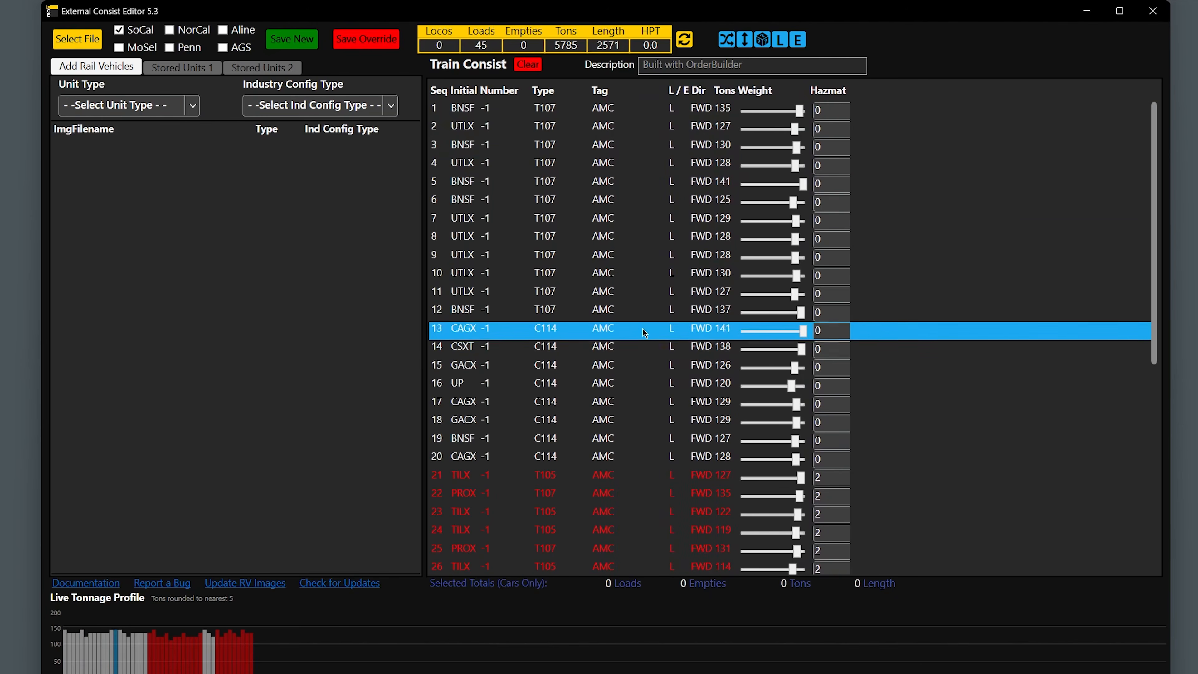
scroll(641, 499, down, 5)
scroll(640, 501, down, 2)
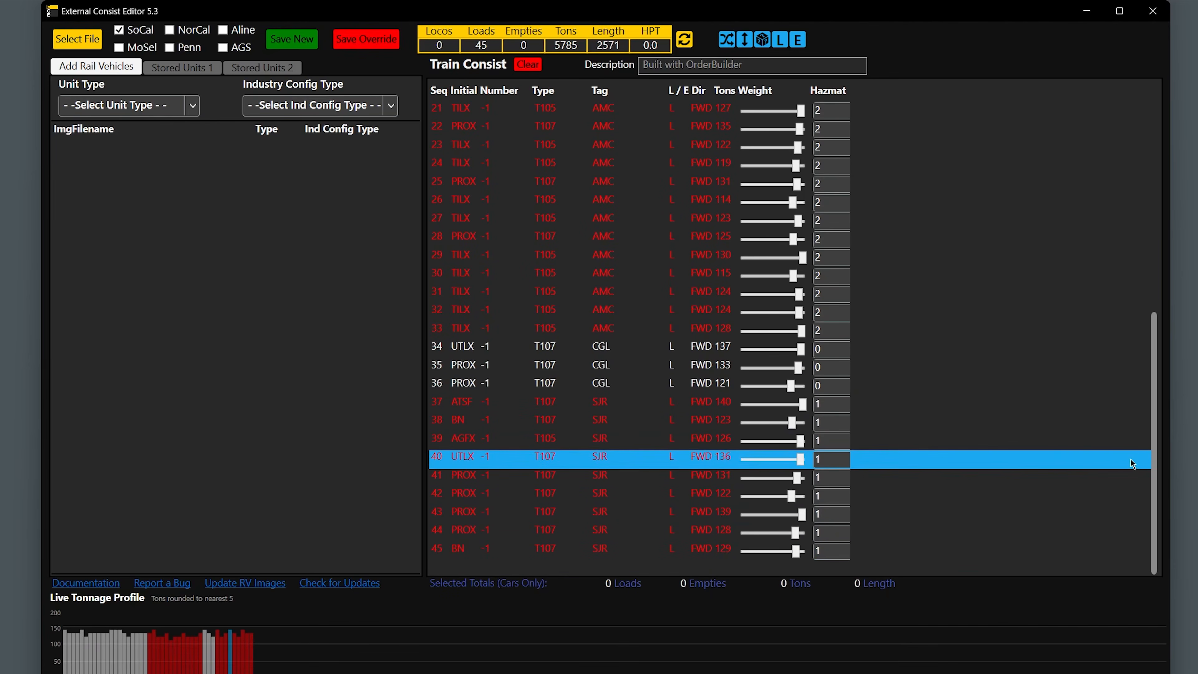
Review the customer tags along the whole train consist to see how the cars are blocked by customer
scroll(1155, 456, up, 1)
drag(1155, 455, 1152, 216)
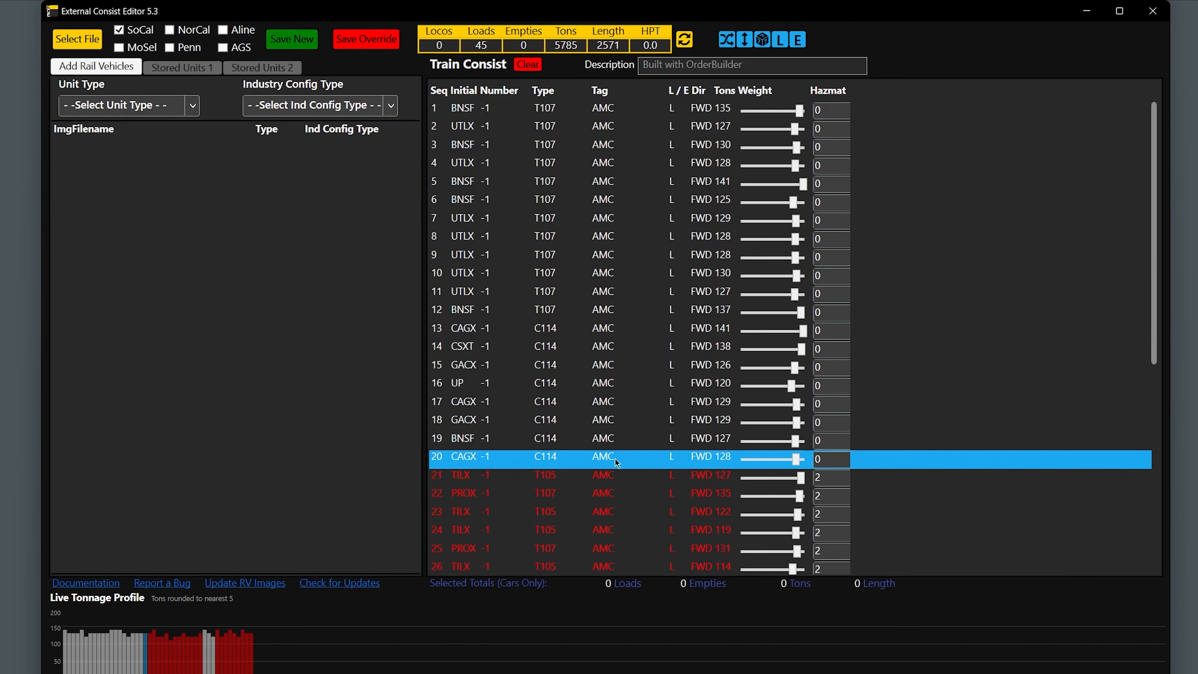
scroll(616, 458, down, 5)
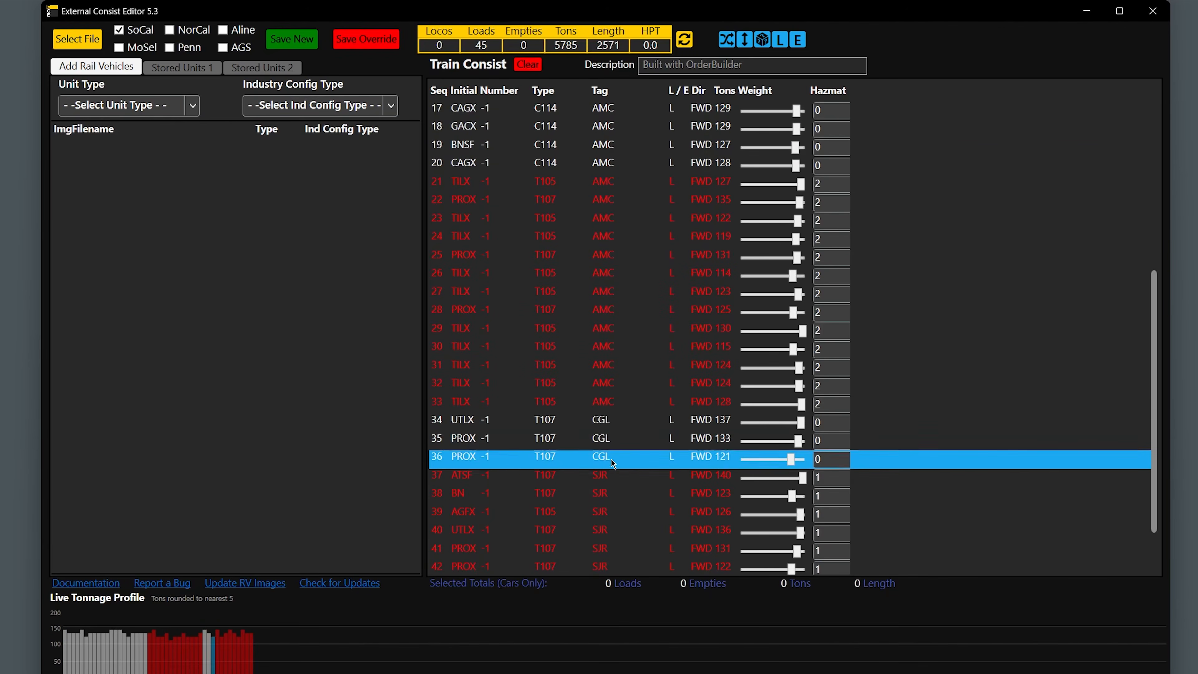
scroll(613, 495, down, 2)
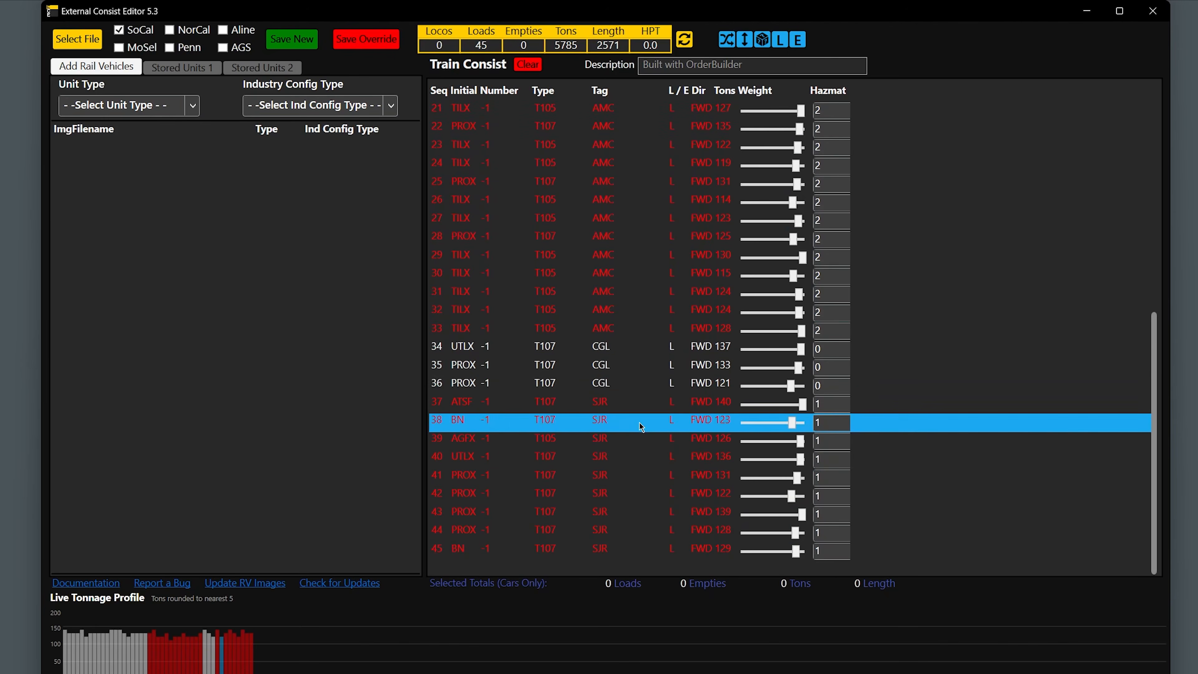
scroll(642, 427, up, 10)
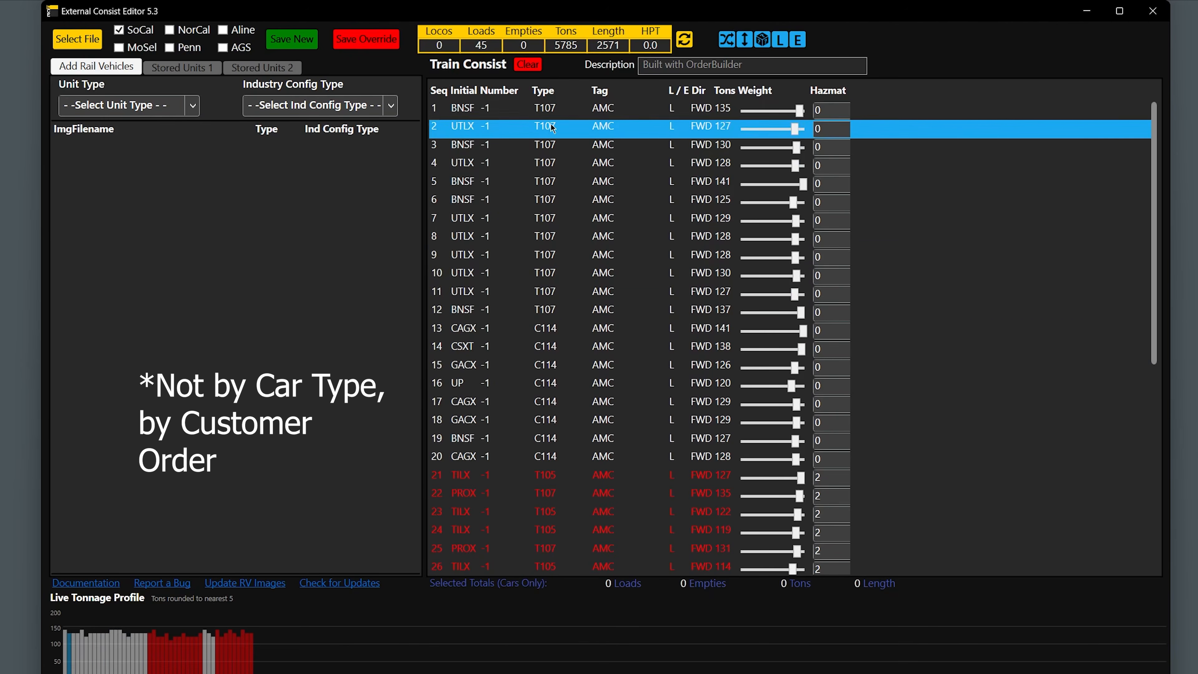
Examine the car types and hazmat values within each customer's block, from the AMC cars through the SJR cars
mouse_move(554, 108)
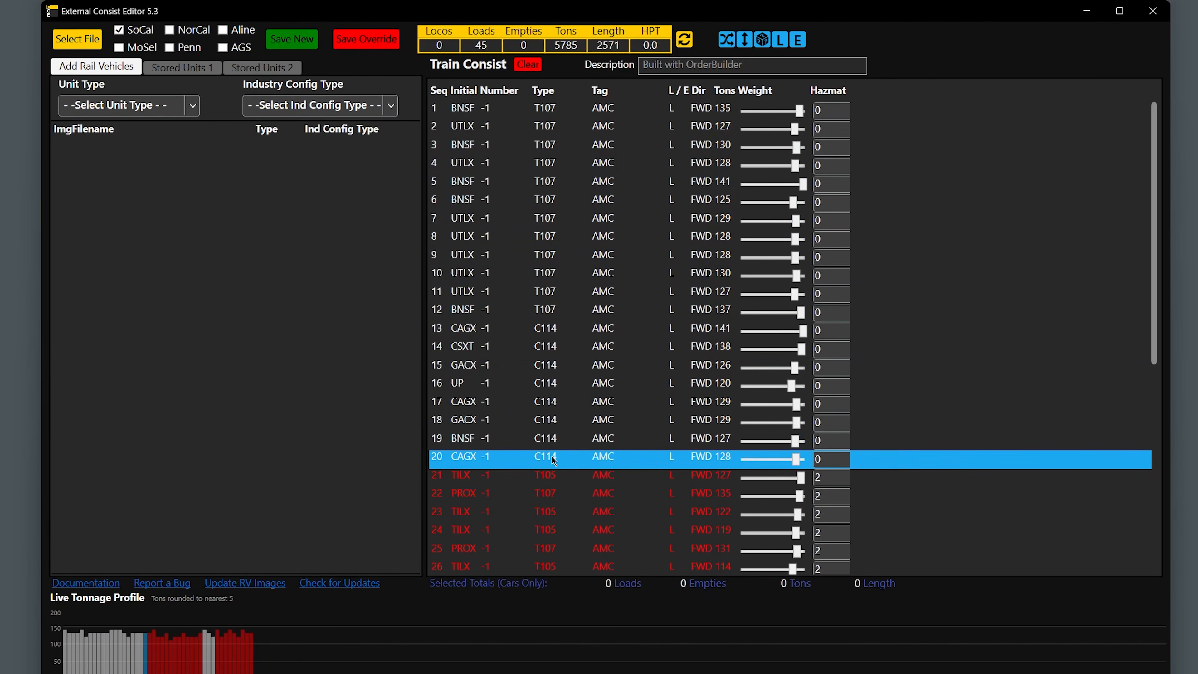
mouse_move(554, 460)
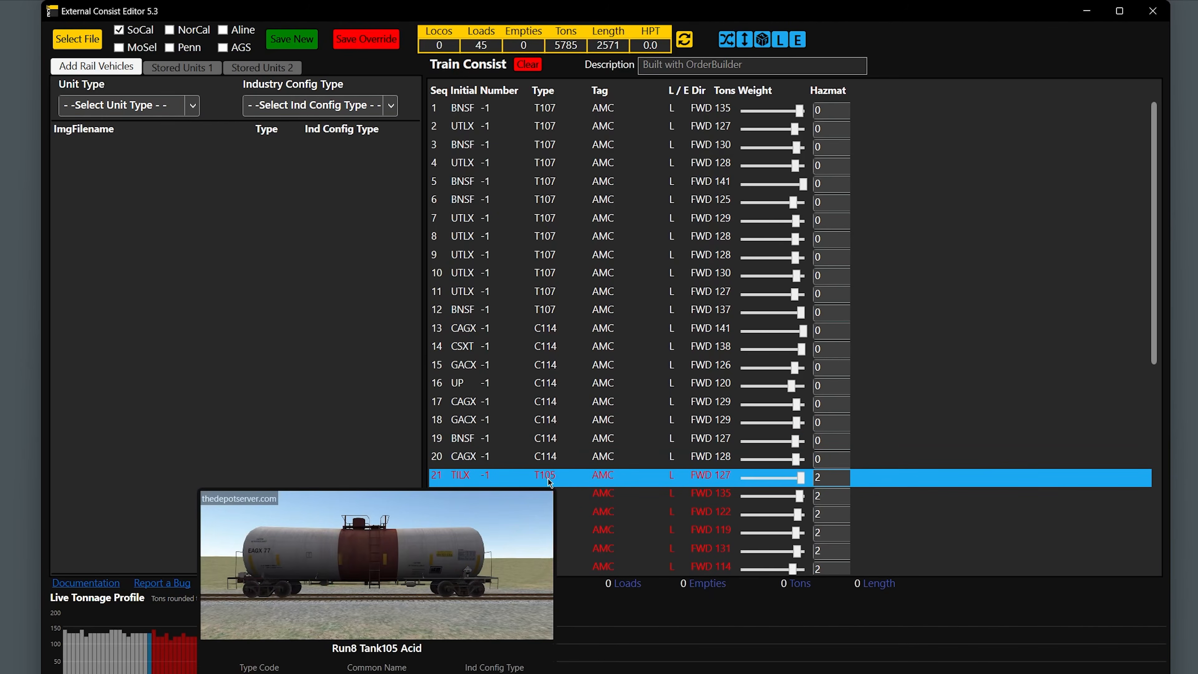
scroll(547, 449, down, 3)
mouse_move(545, 370)
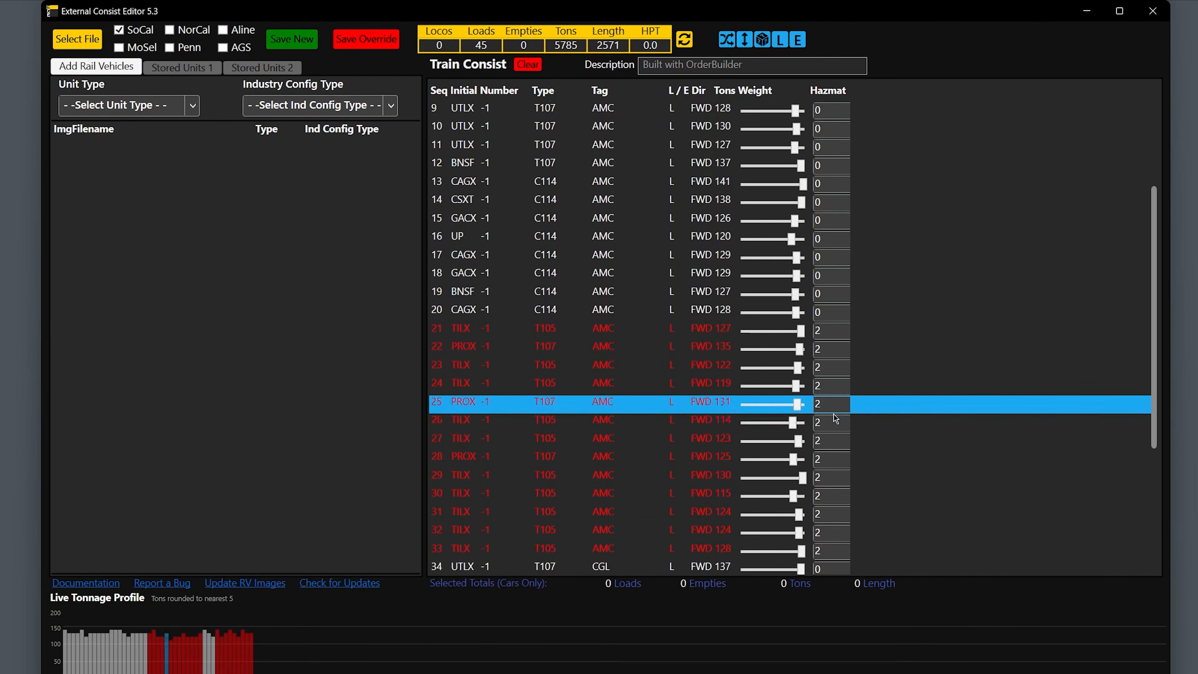
mouse_move(836, 428)
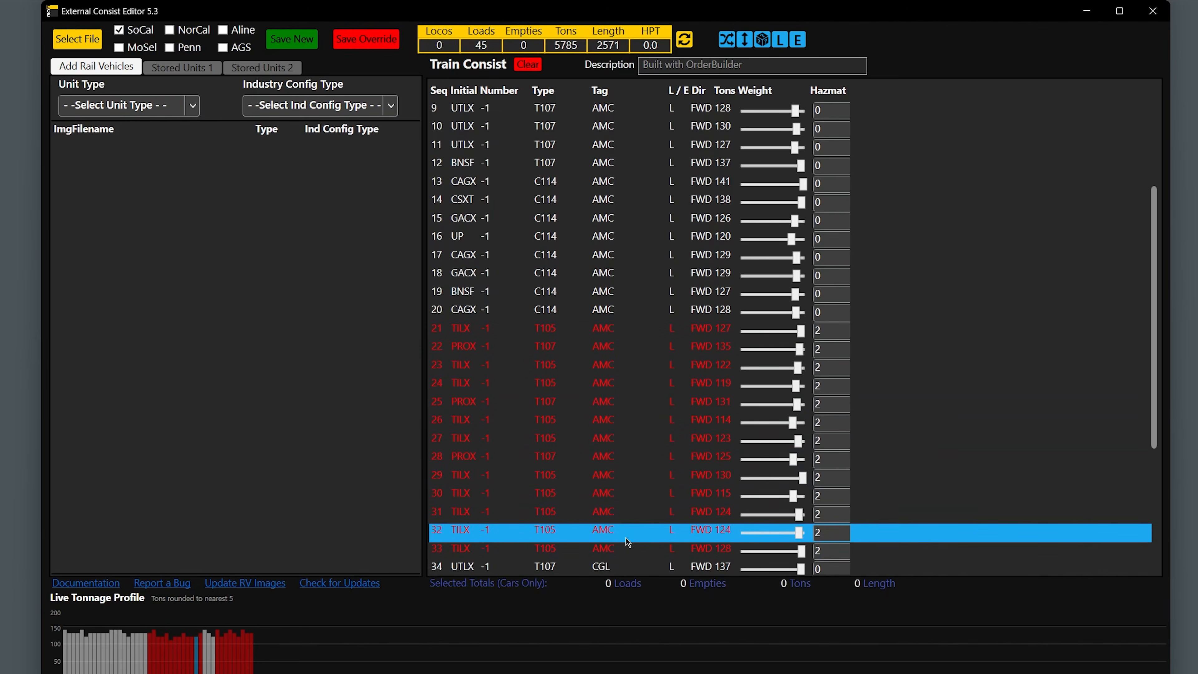
scroll(627, 537, down, 3)
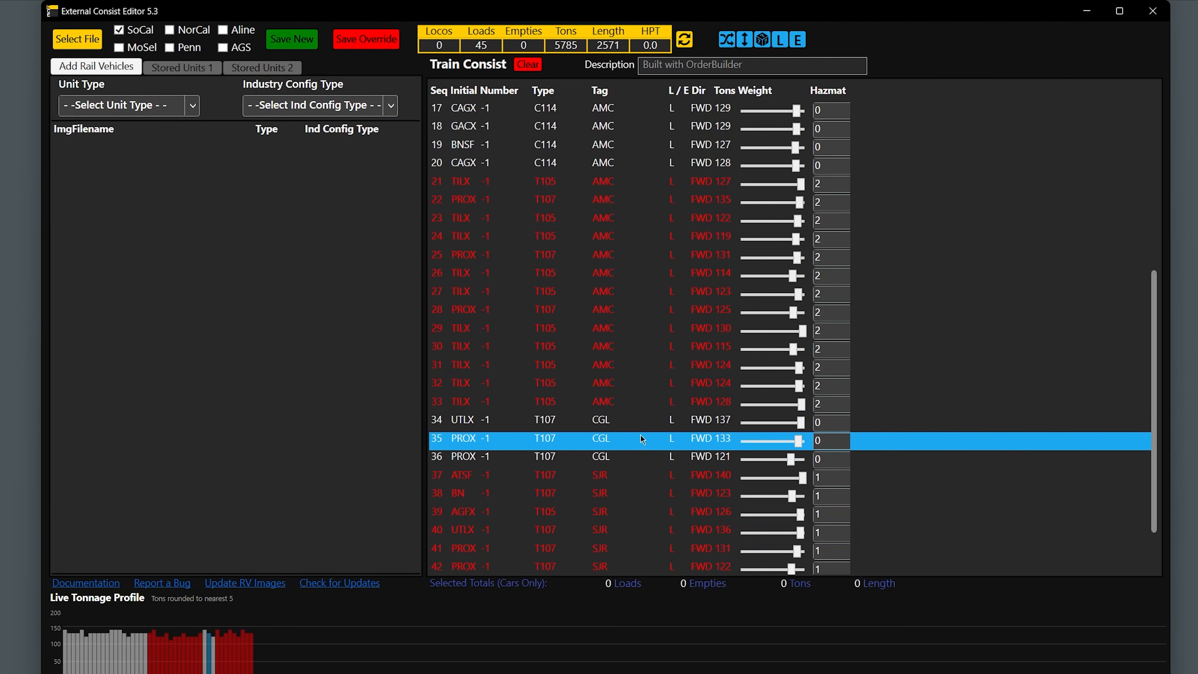
scroll(566, 437, down, 2)
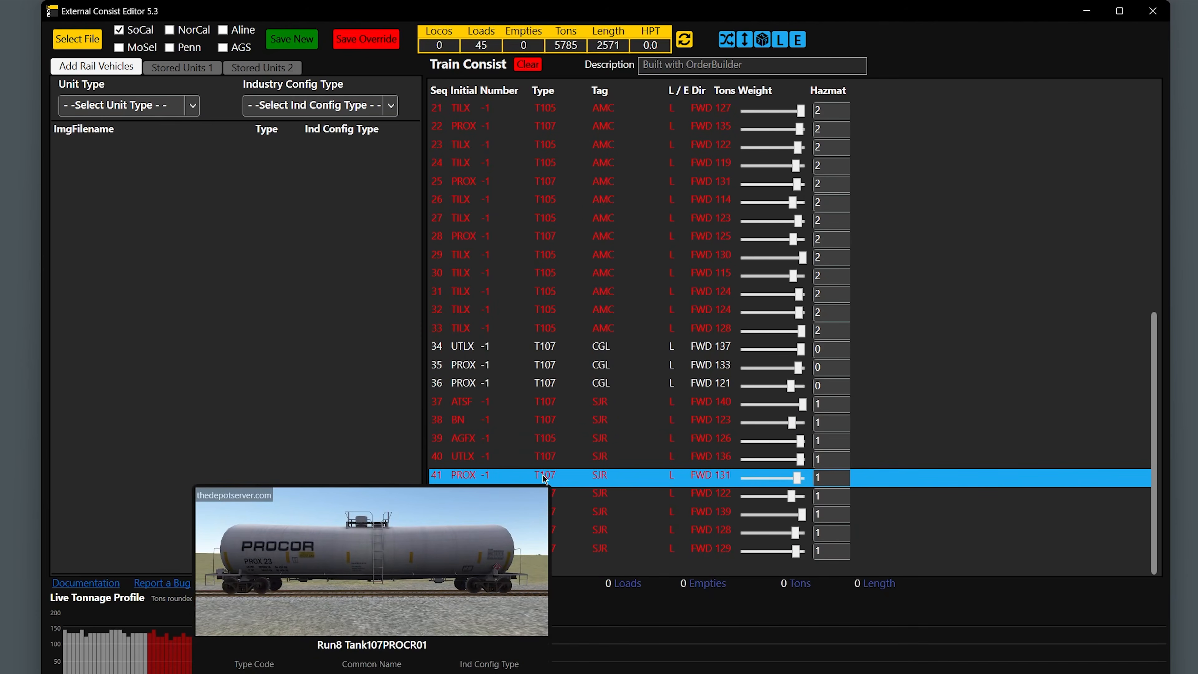
scroll(543, 331, up, 8)
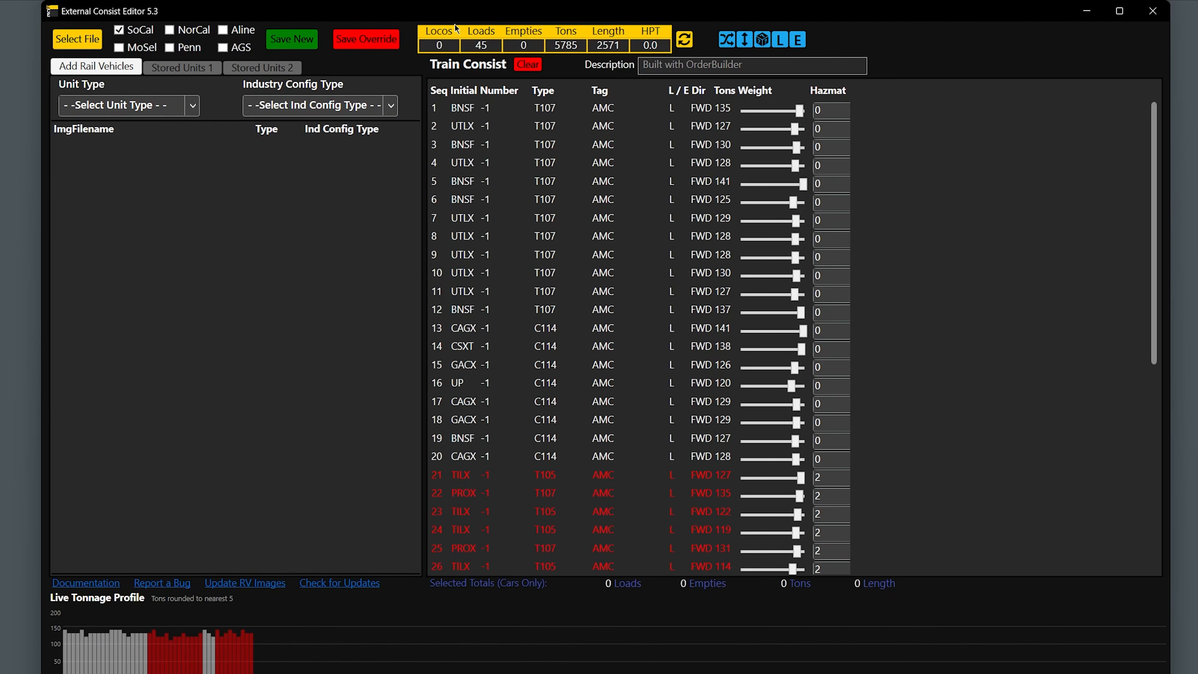
Clear the train consist, switch to Order Builder, and generate LS910J blocked by order, overwriting ___LS910J.xml
click(530, 67)
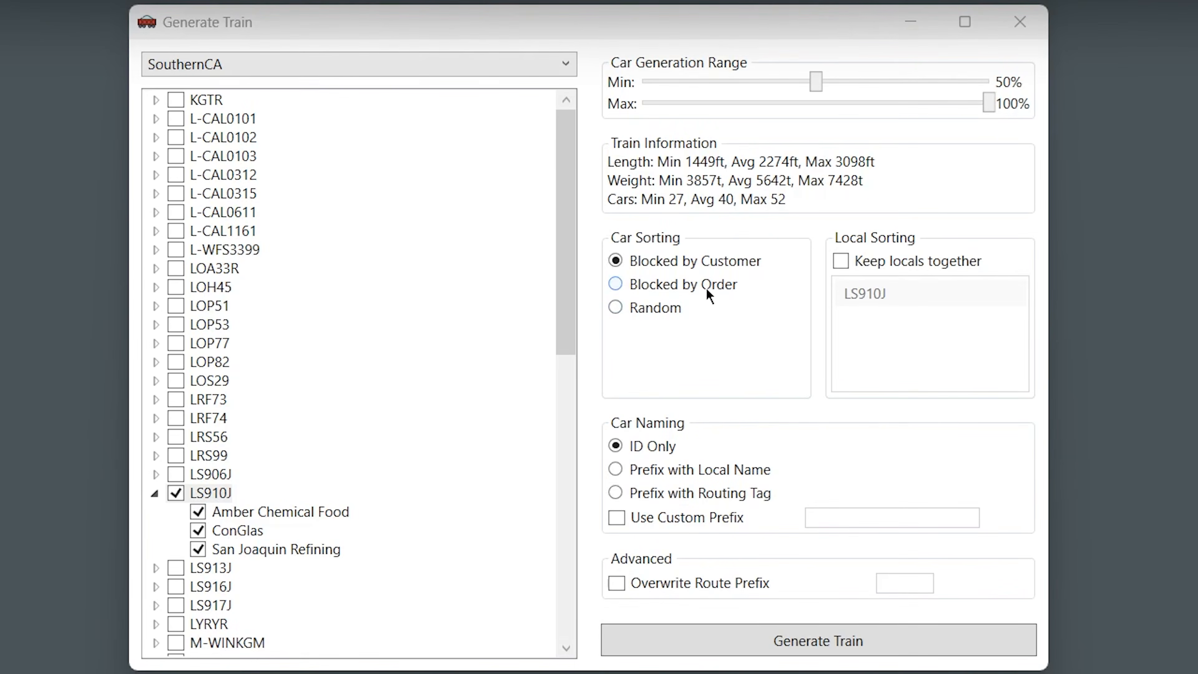
click(701, 286)
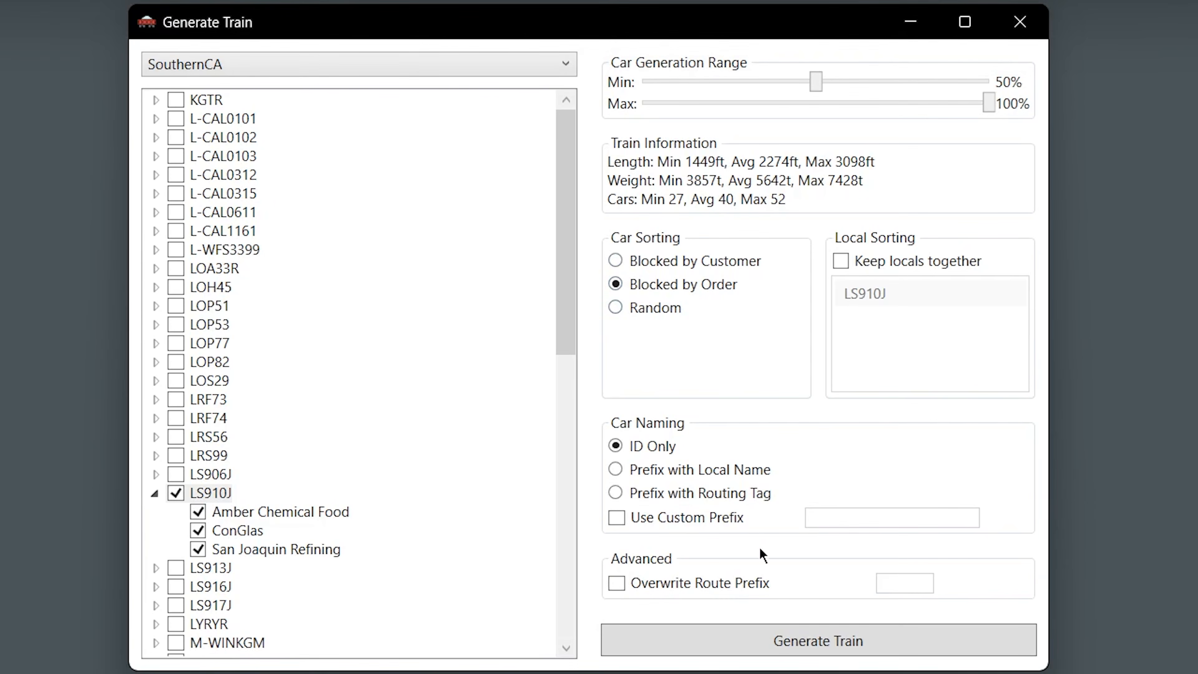
click(794, 643)
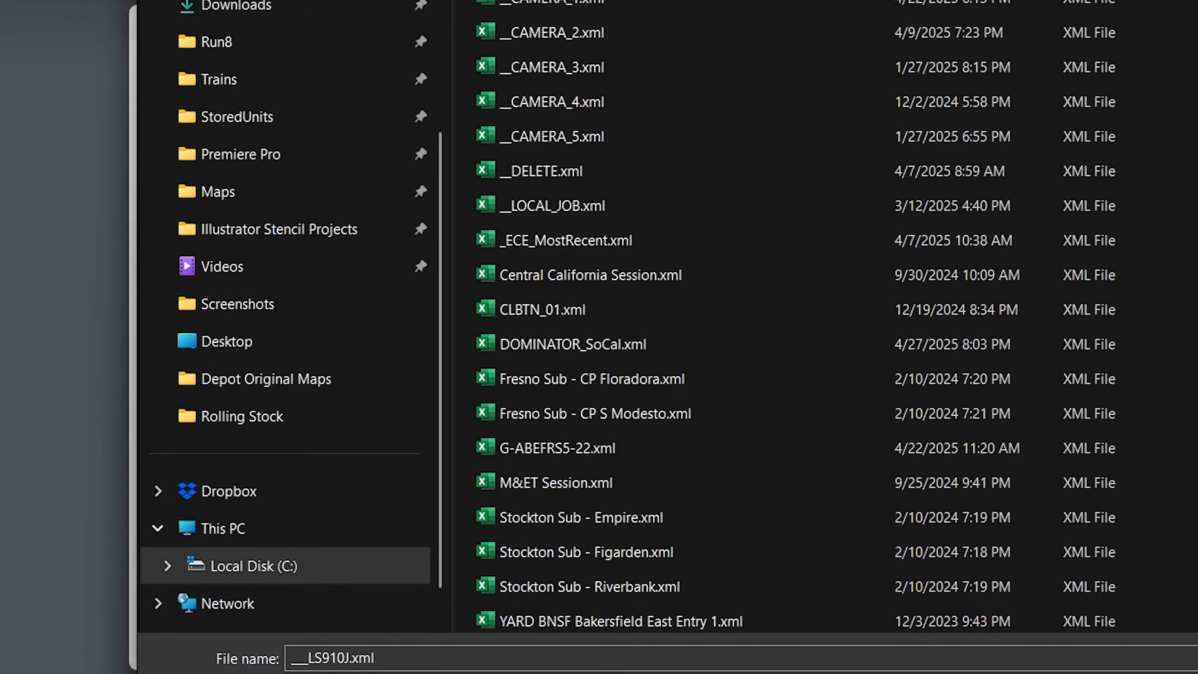
key(Return)
key(alt+y)
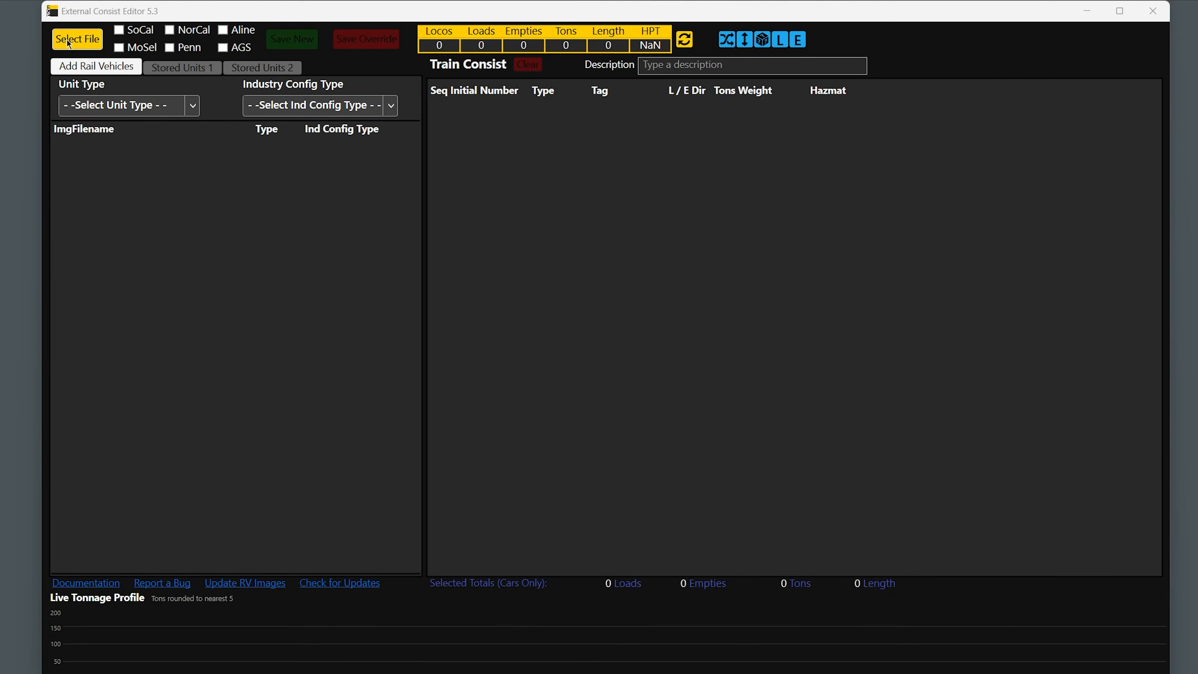
Switch to External Consist Editor and load the regenerated ___LS910J.xml from the SouthernCA Trains folder
click(76, 42)
click(283, 134)
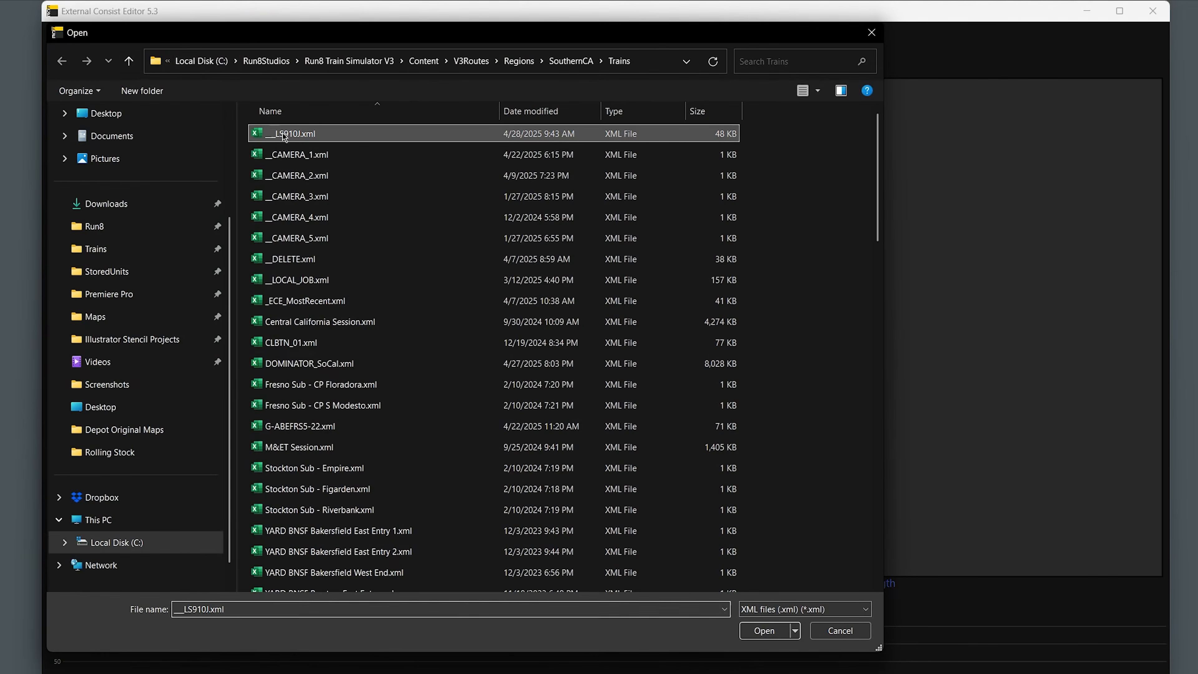
click(768, 630)
Examine how the order-blocked consist groups the AMC hoppers and tank cars and the CGL and SJR blocks
click(609, 316)
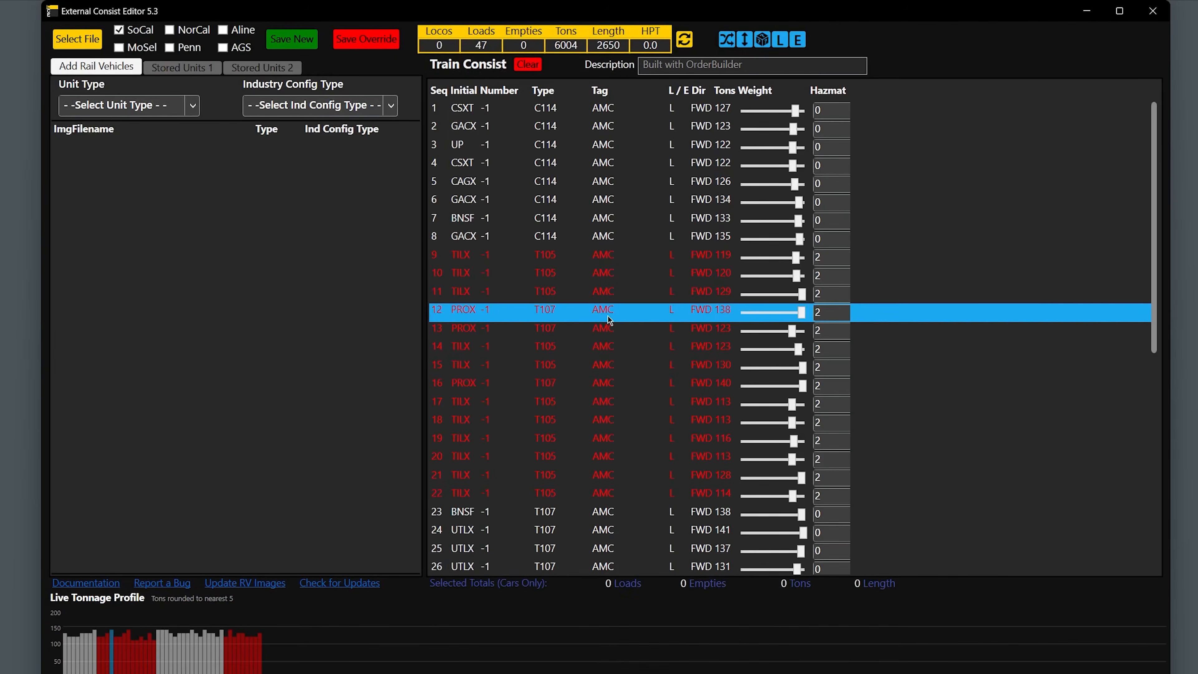
click(646, 208)
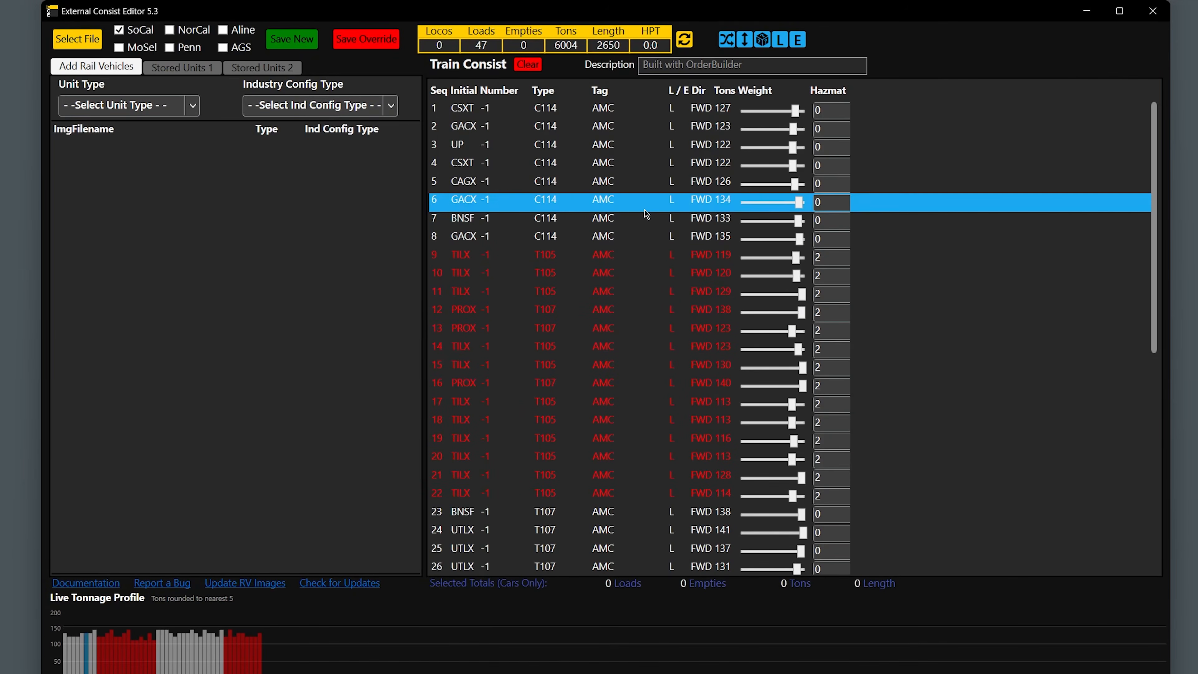
drag(641, 207, 622, 305)
scroll(623, 316, down, 3)
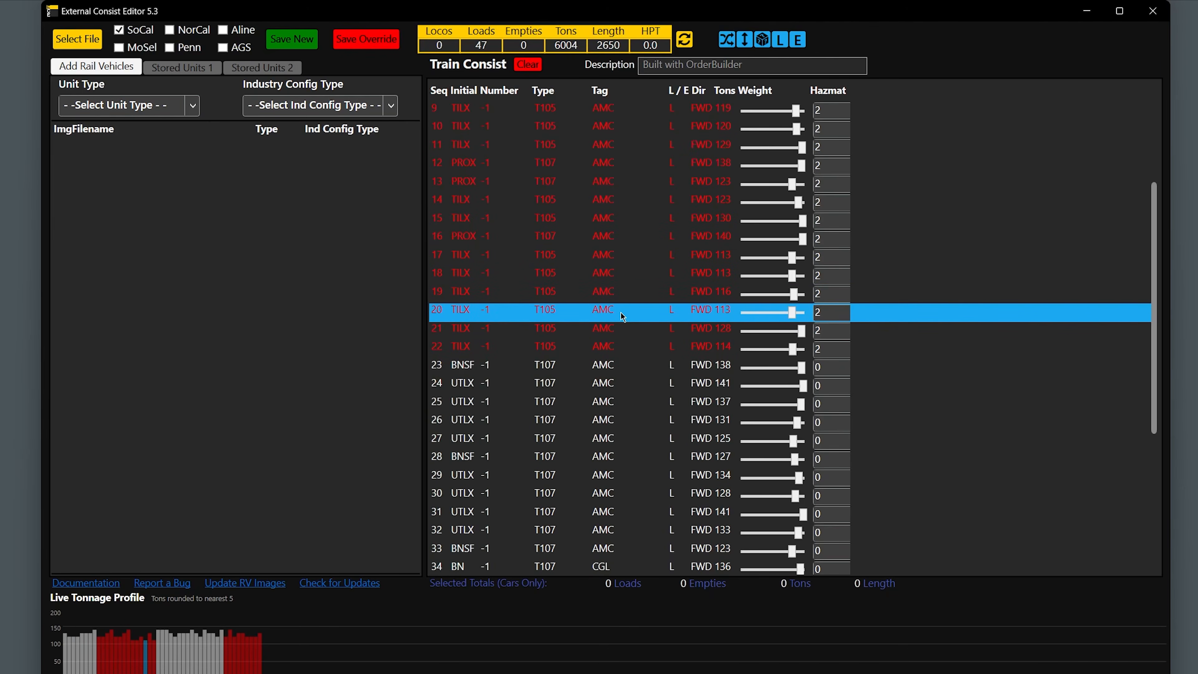
scroll(623, 425, down, 2)
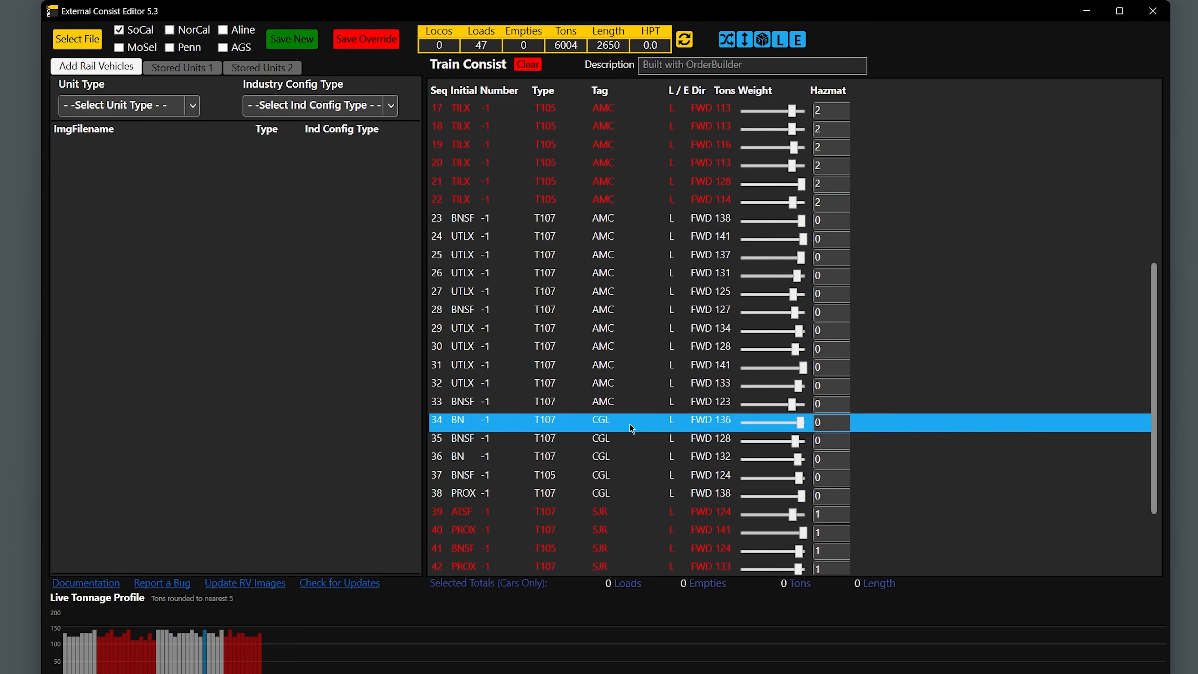
scroll(621, 411, up, 3)
drag(621, 410, 555, 296)
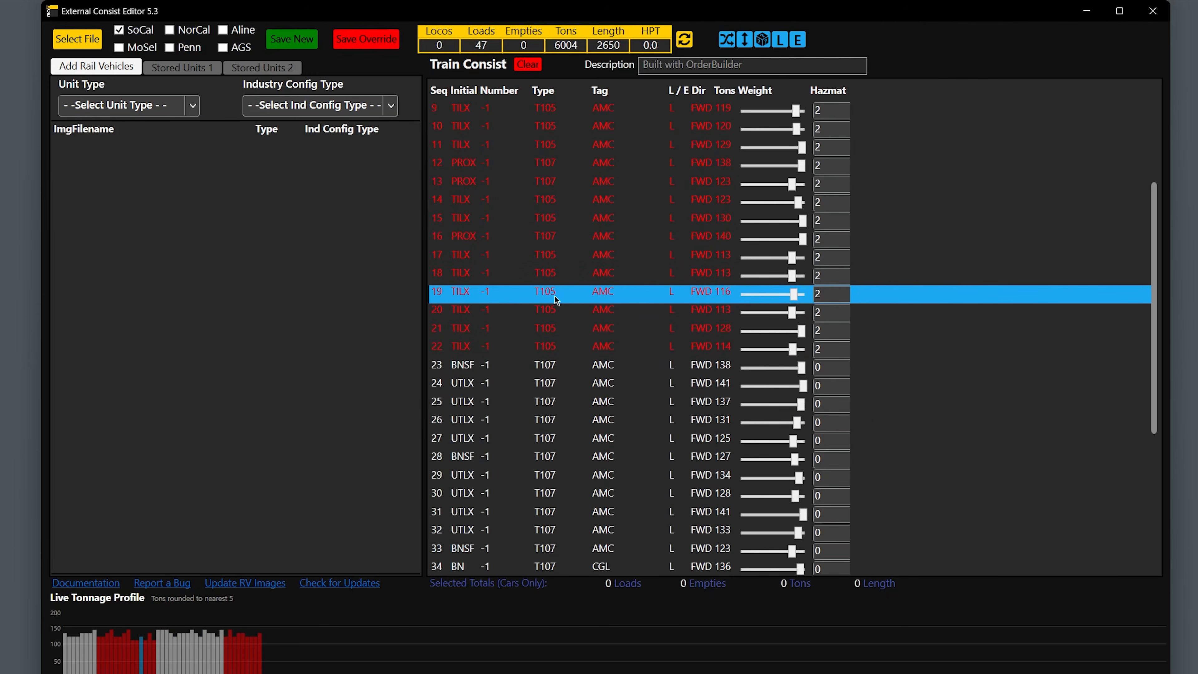
mouse_move(553, 295)
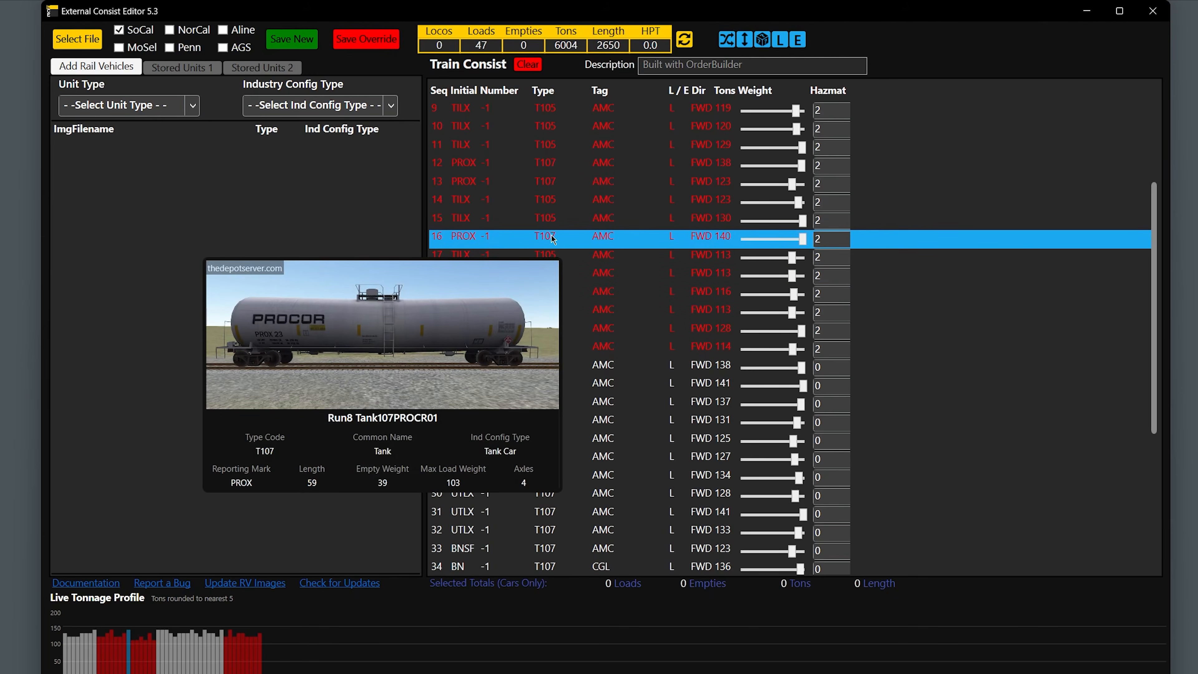
scroll(630, 246, up, 3)
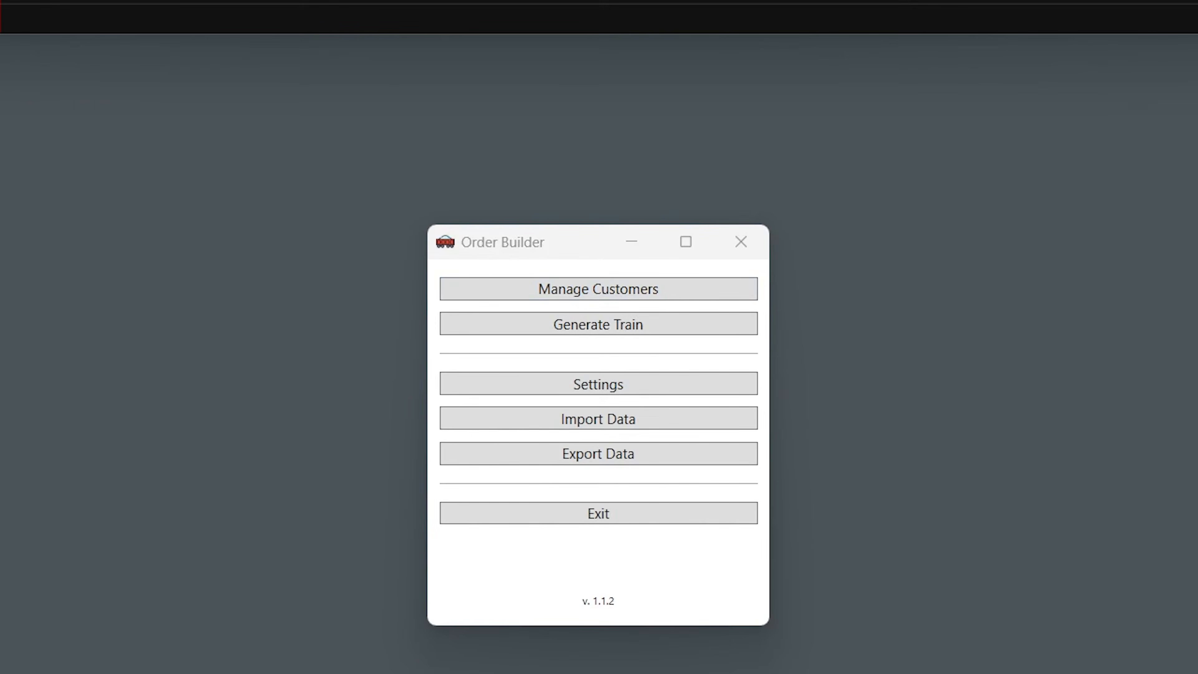
Switch to Order Builder's customer management, filter the SouthernCA customers by "amc", and select Amber Chemical Food
drag(471, 0, 628, 116)
click(274, 209)
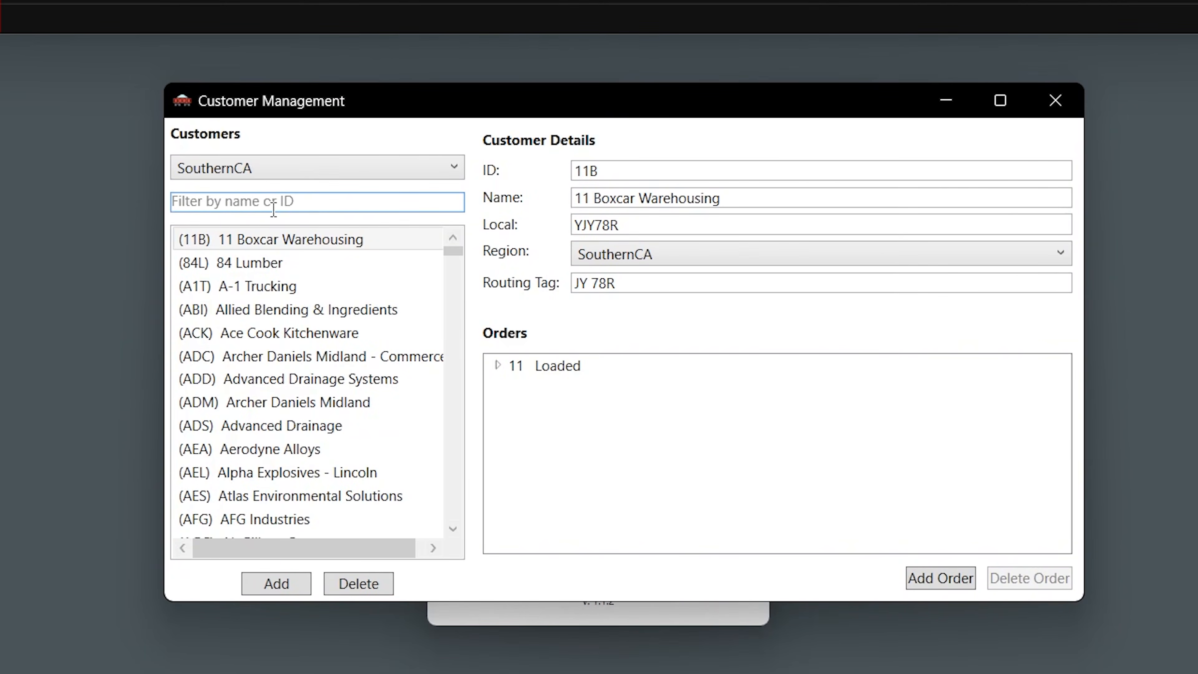
text(amc)
click(280, 234)
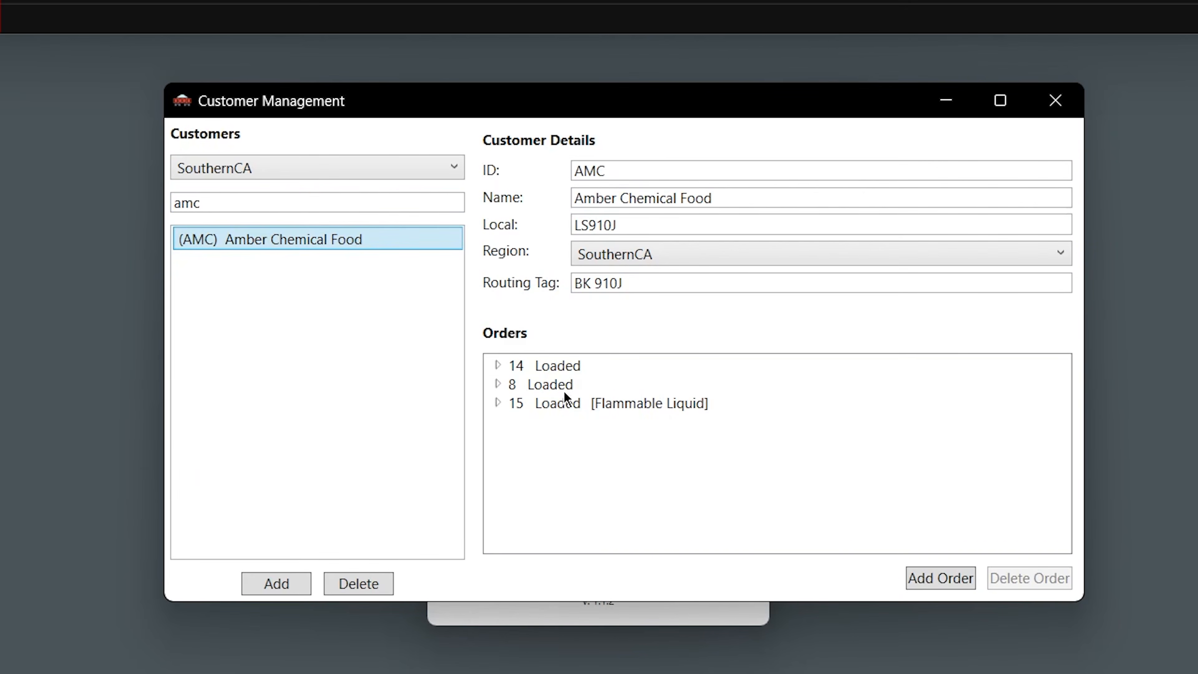
Inspect the cars listed in each of Amber Chemical Food's three orders, and return to train generation
click(497, 368)
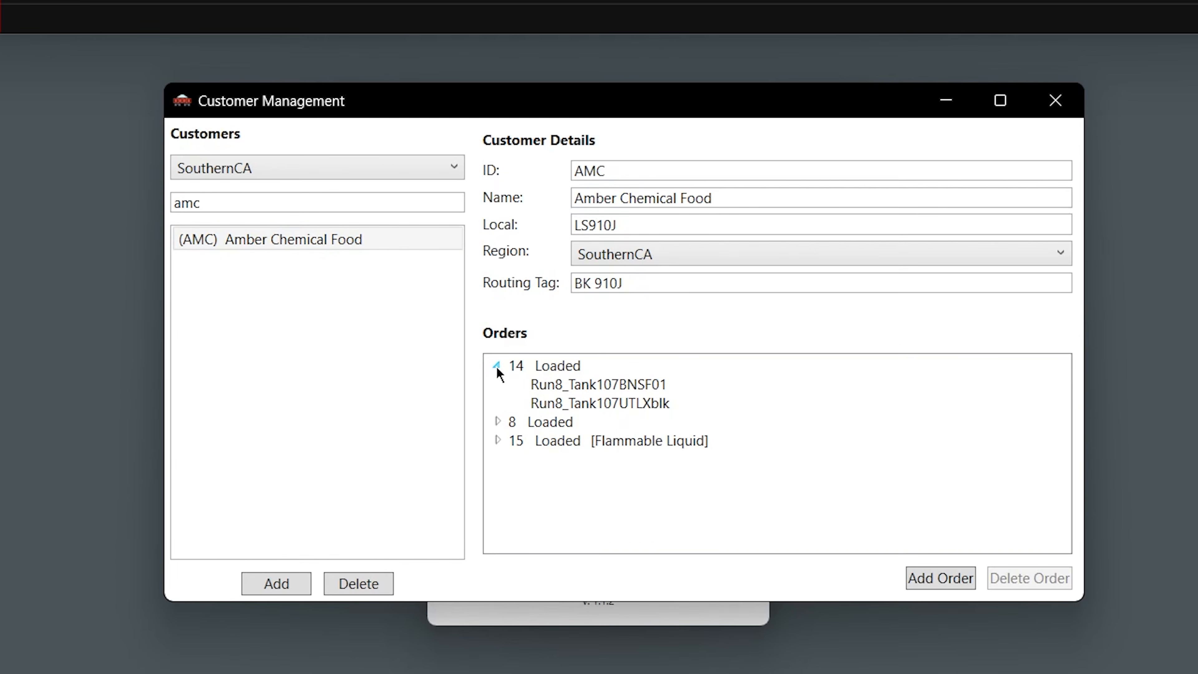
click(498, 368)
click(499, 384)
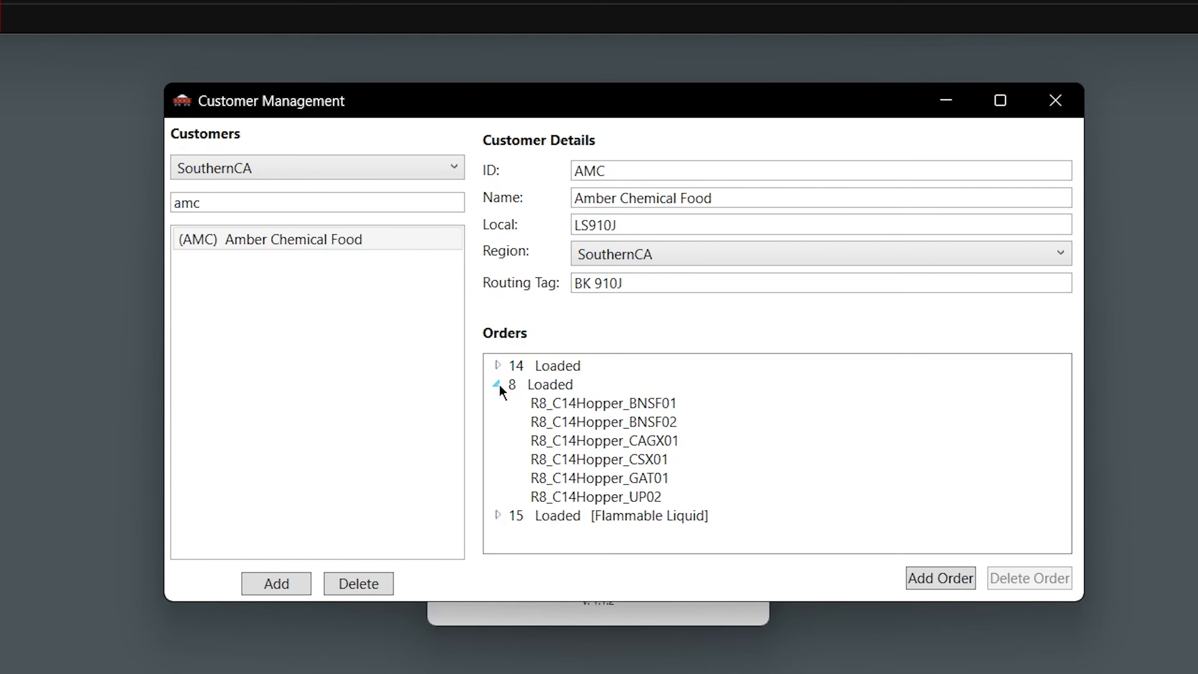
click(498, 384)
click(498, 404)
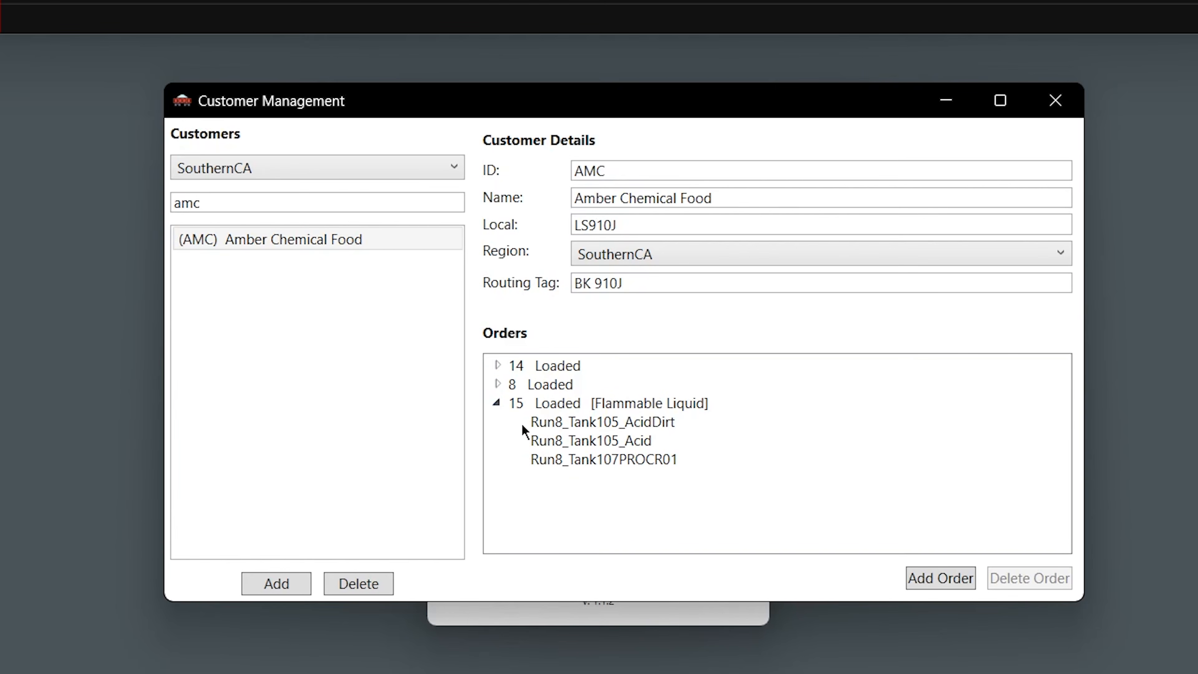
click(498, 404)
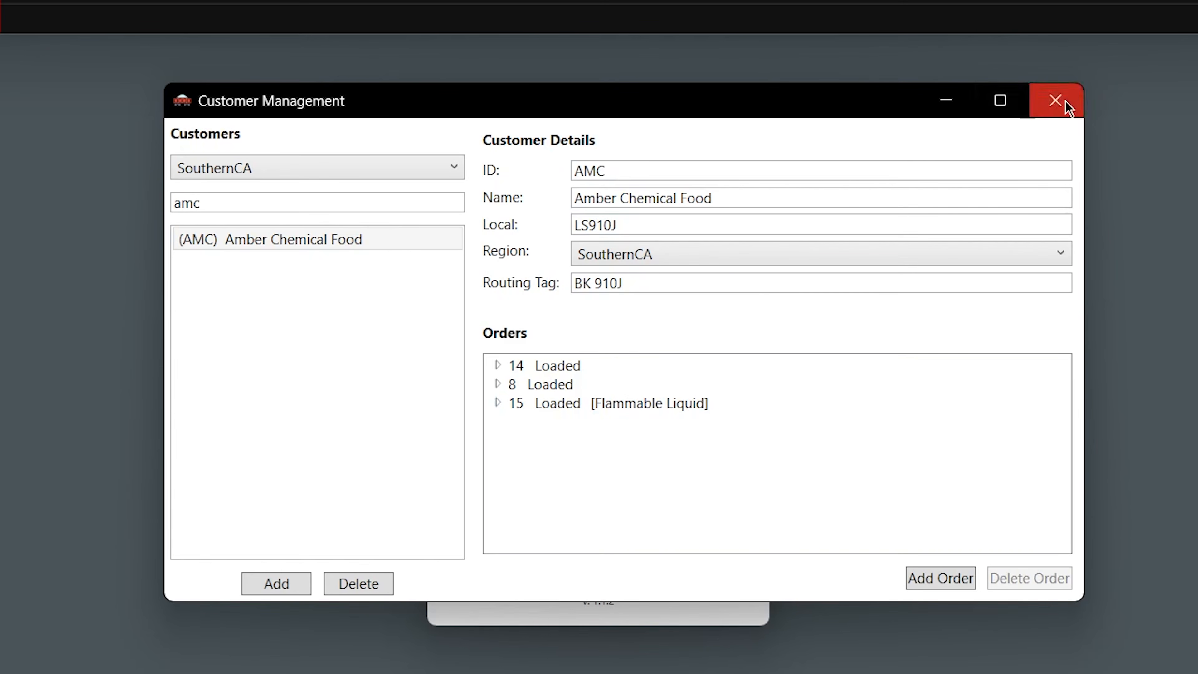
click(1056, 100)
click(677, 329)
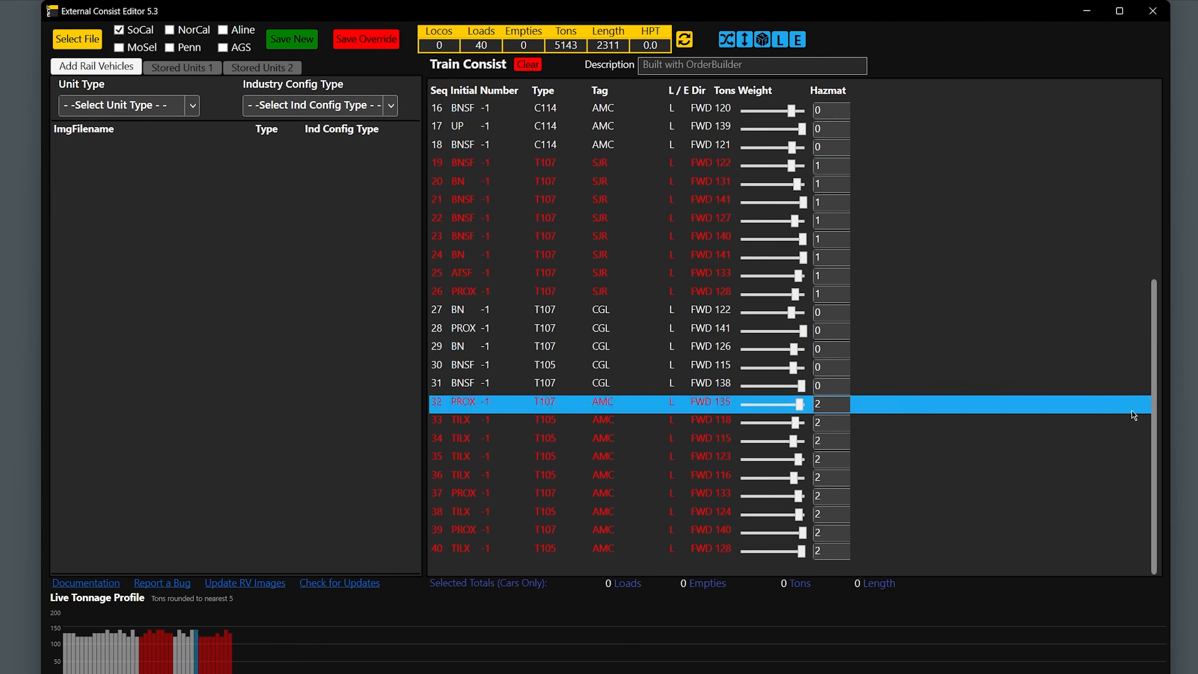
Review the newly generated consist in External Consist Editor, comparing where the separate AMC orders fall among the SJR and CGL blocks
drag(1156, 426, 1159, 200)
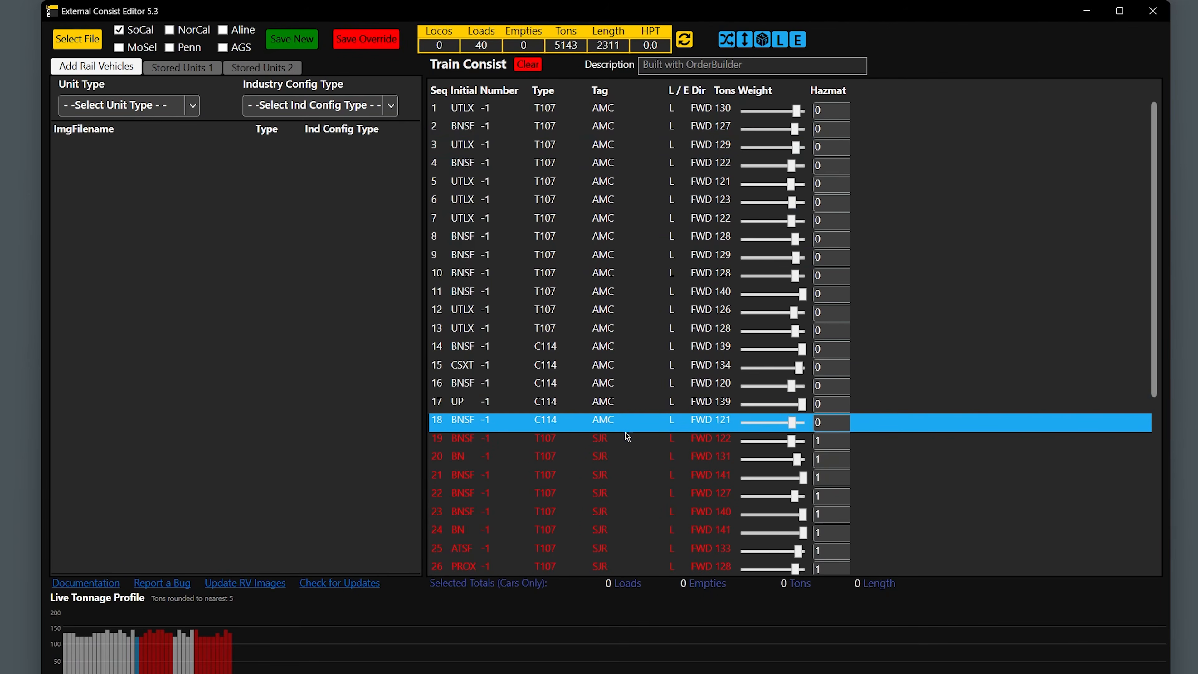
scroll(625, 445, down, 3)
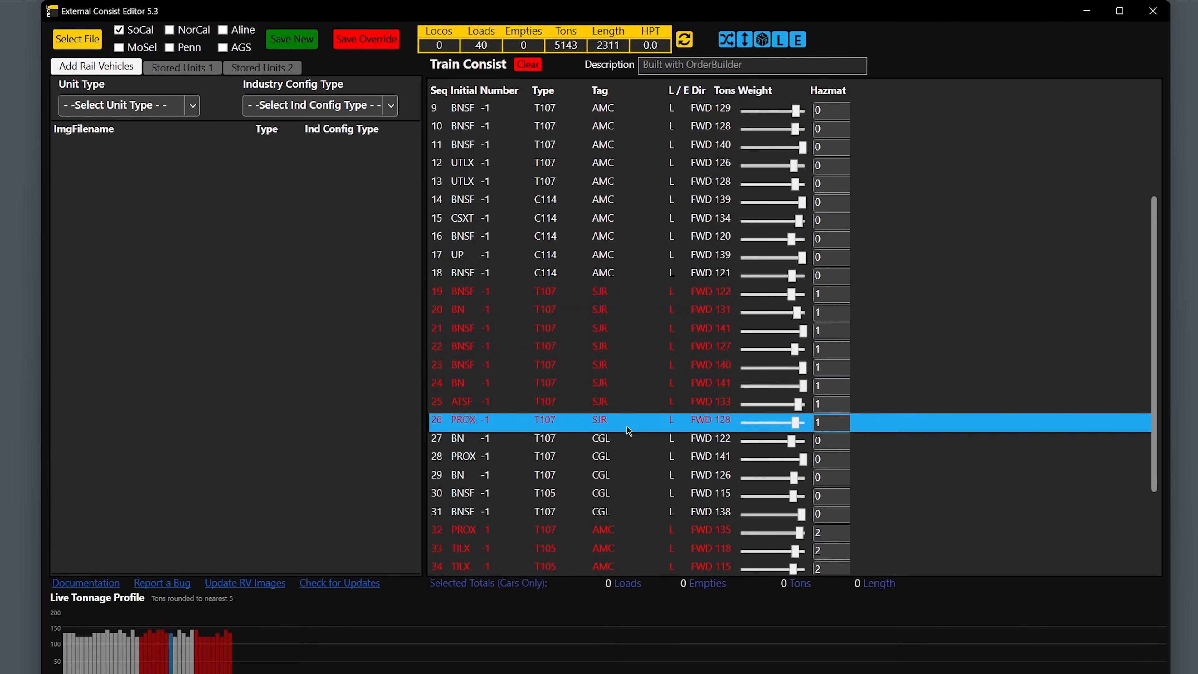
scroll(617, 501, down, 3)
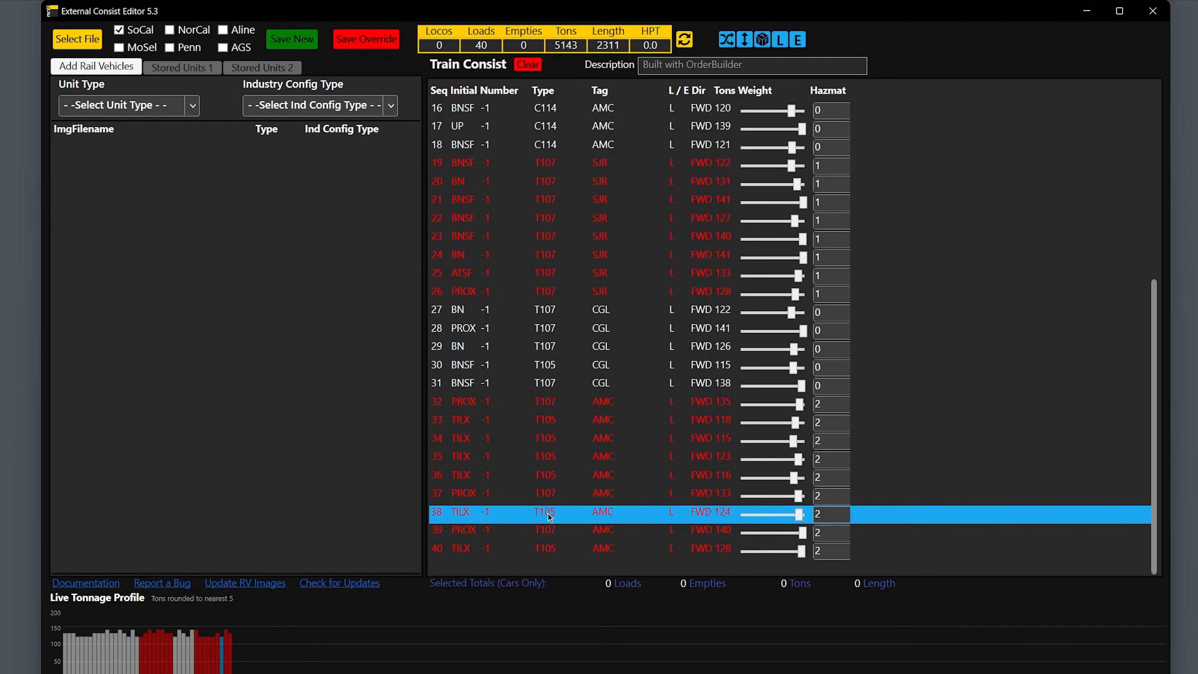
mouse_move(548, 513)
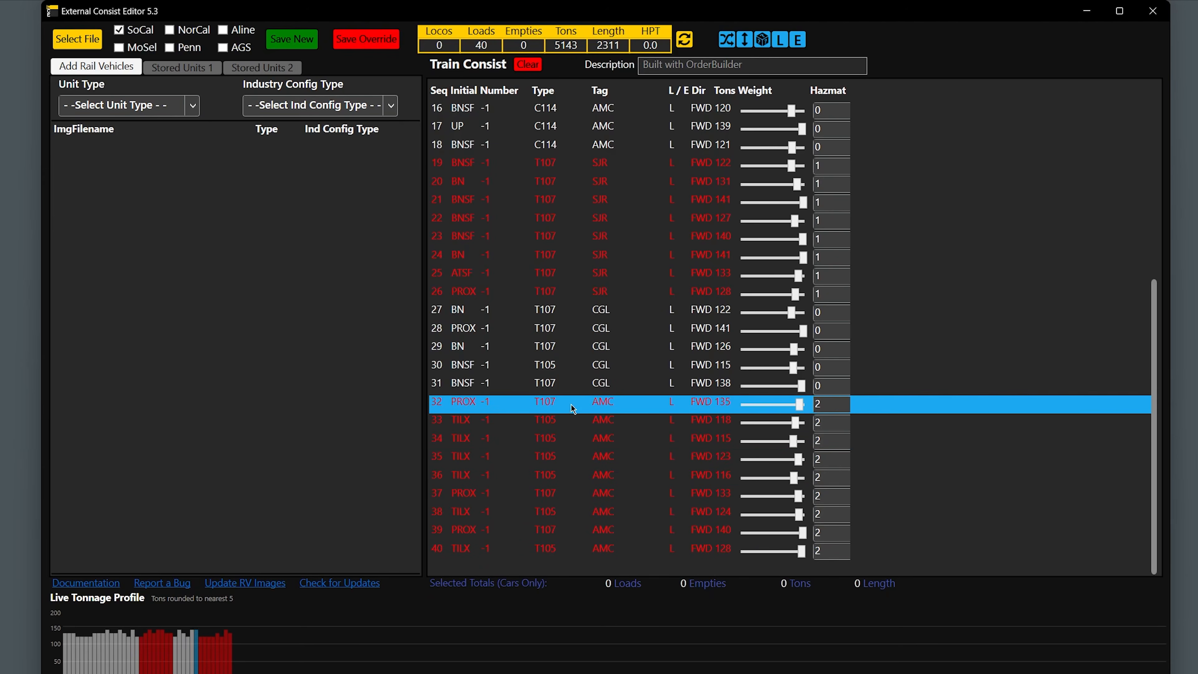
scroll(575, 406, up, 5)
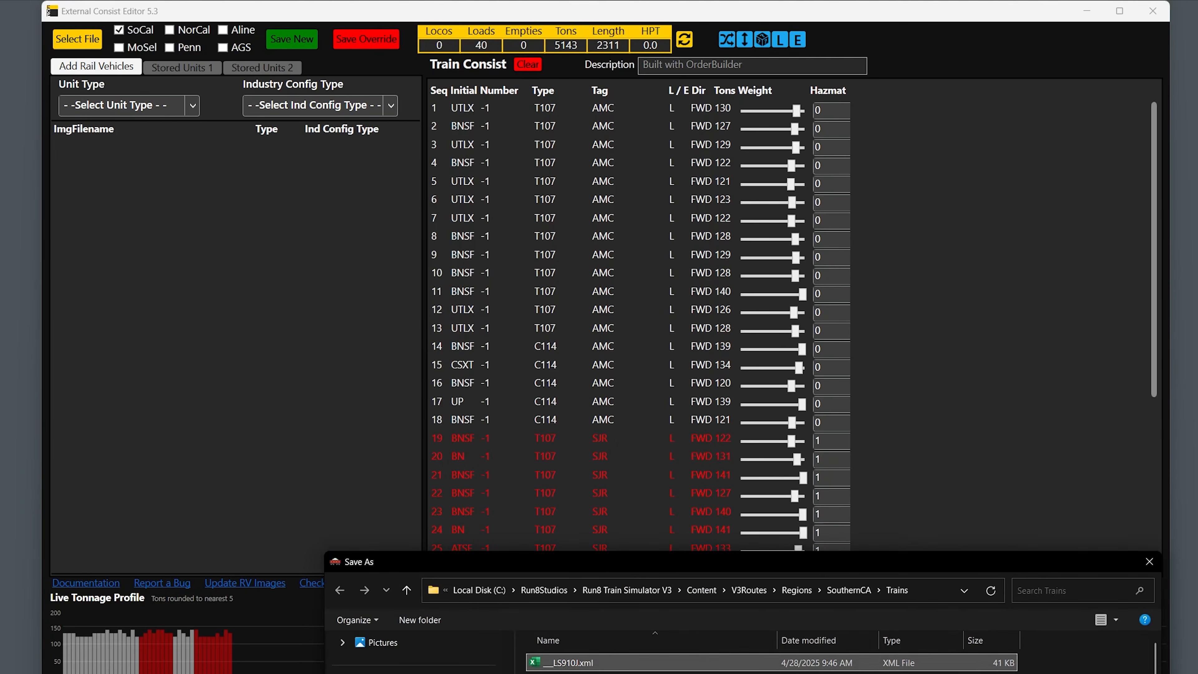
Save the generated train over the existing ___LS910J.xml and close the confirmation
key(Return)
click(659, 661)
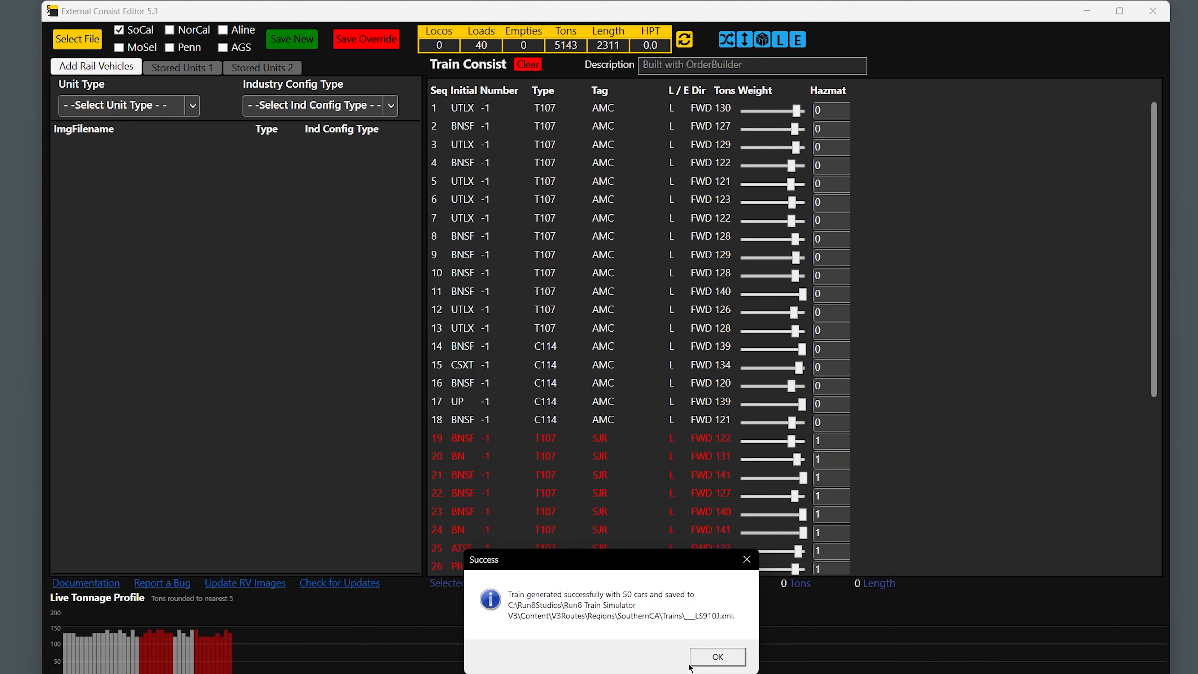
click(712, 658)
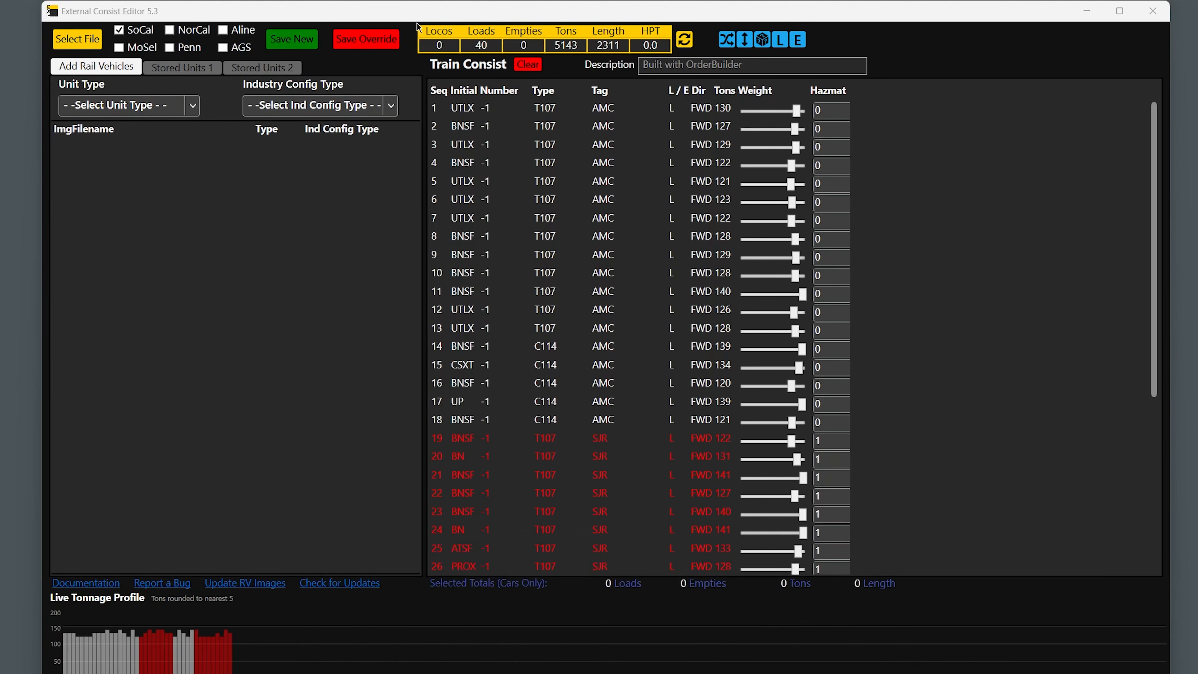
Load the updated ___LS910J.xml into External Consist Editor, replacing the displayed train consist
click(77, 42)
click(283, 133)
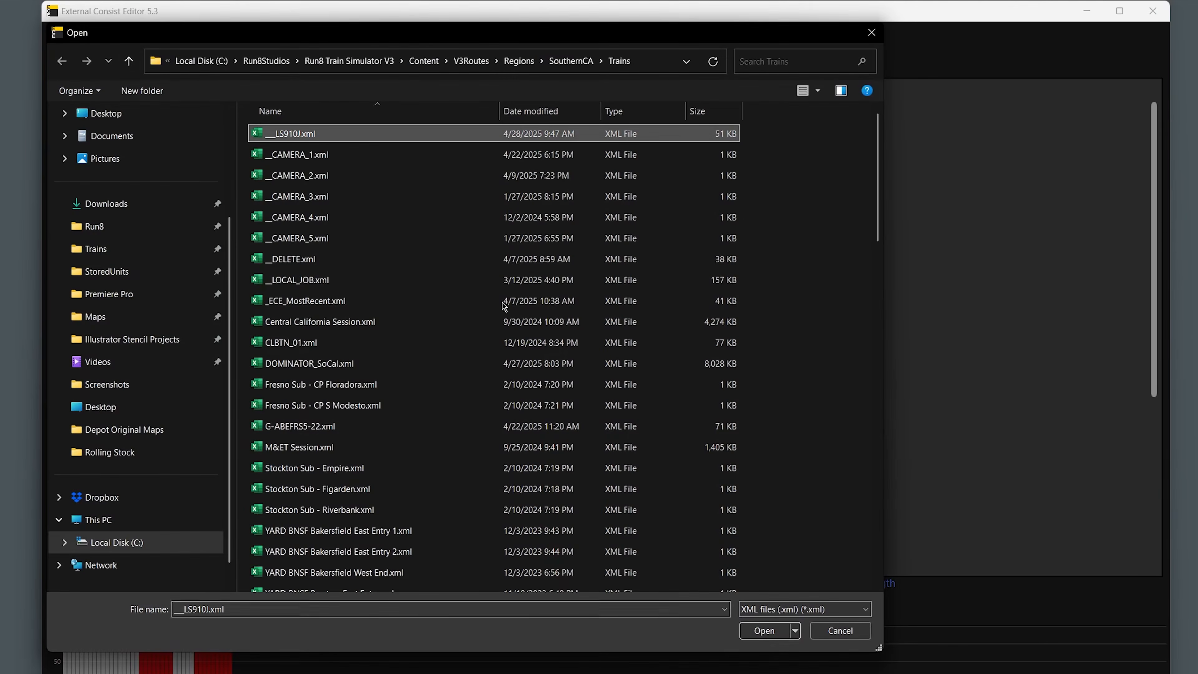
click(767, 635)
click(680, 648)
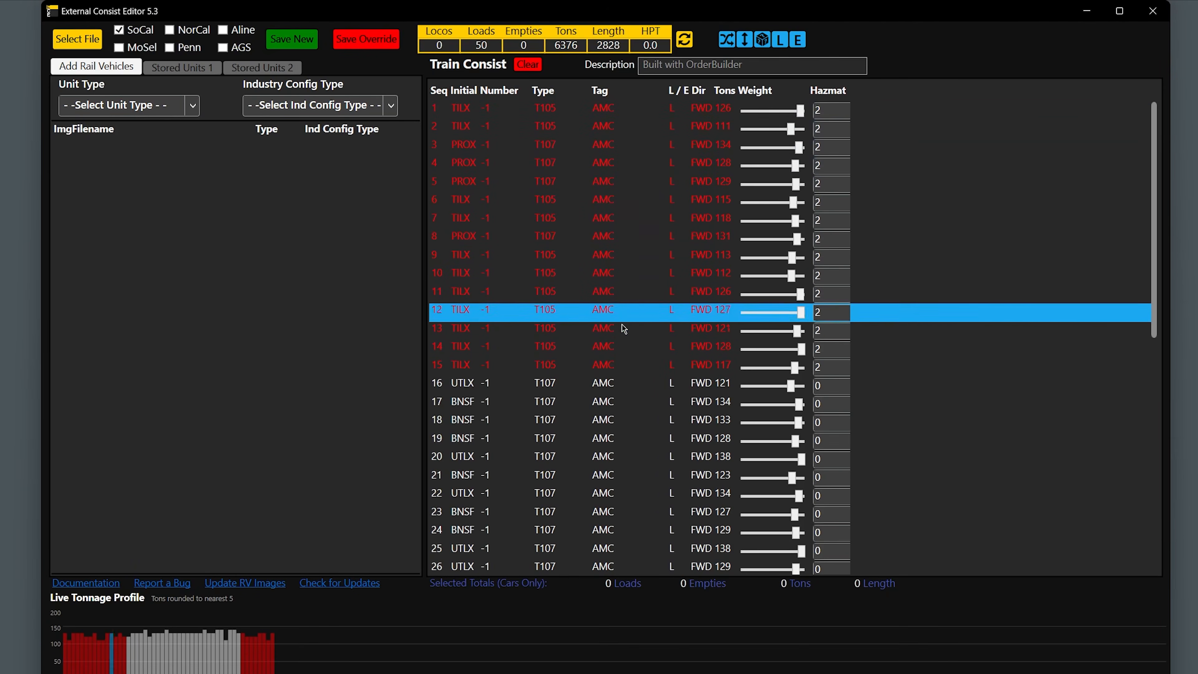
Examine how the AMC tank cars, AMC hoppers, CGL cars and SJR cars are grouped along the loaded consist
scroll(622, 367, down, 3)
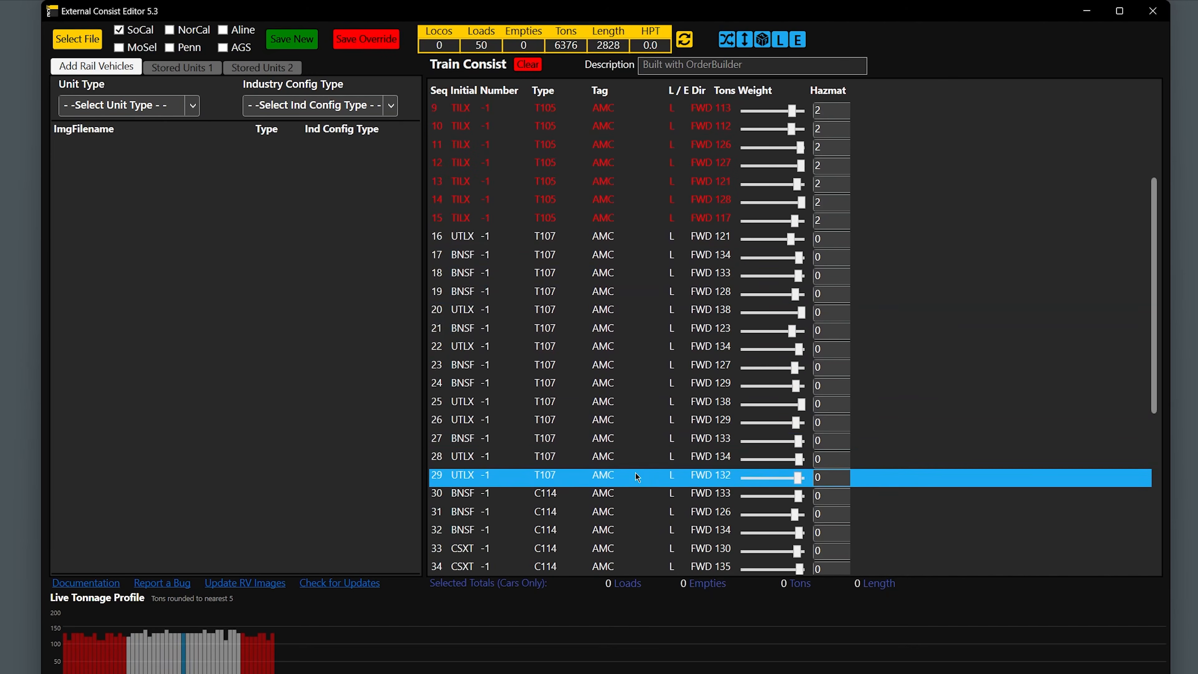
scroll(636, 473, down, 3)
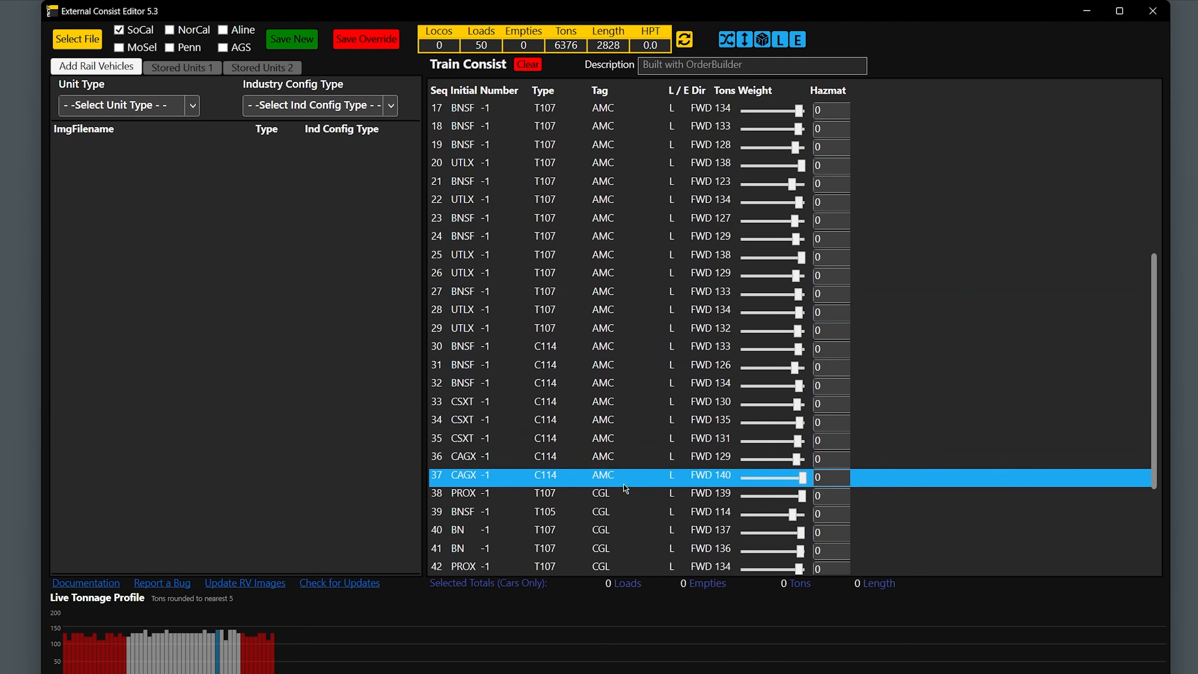
click(625, 492)
scroll(625, 491, down, 3)
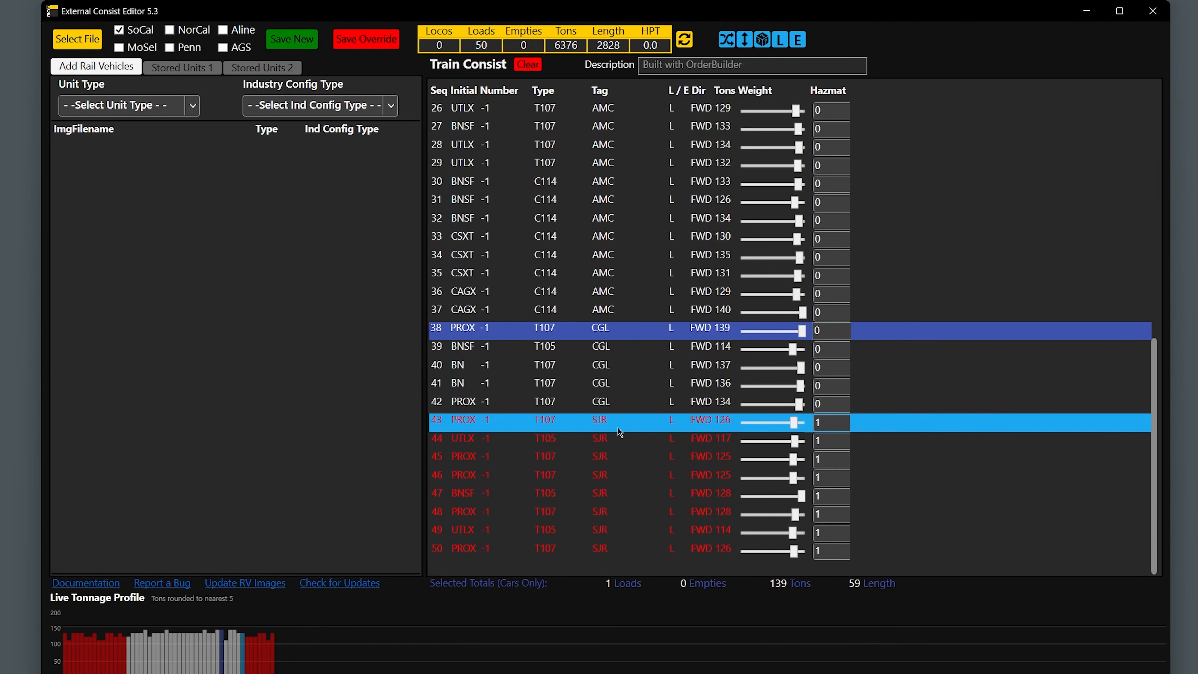
scroll(618, 429, up, 9)
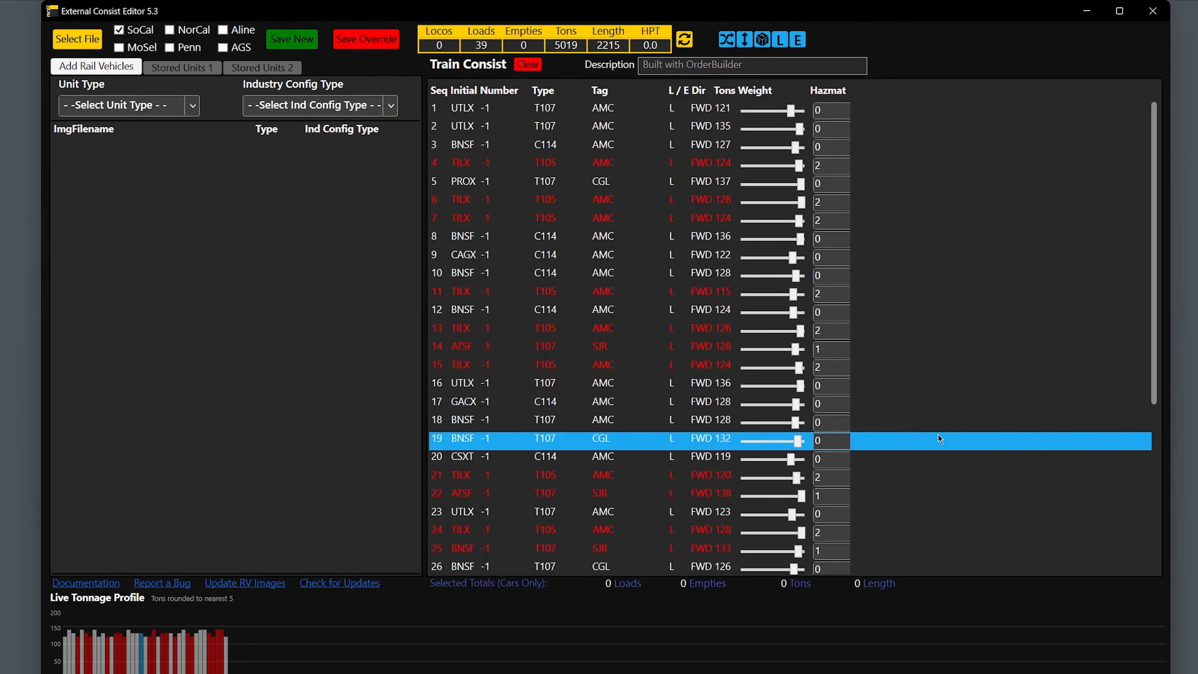
Examine the randomly sorted consist to see how the AMC, CGL and SJR cars are distributed
scroll(691, 301, down, 5)
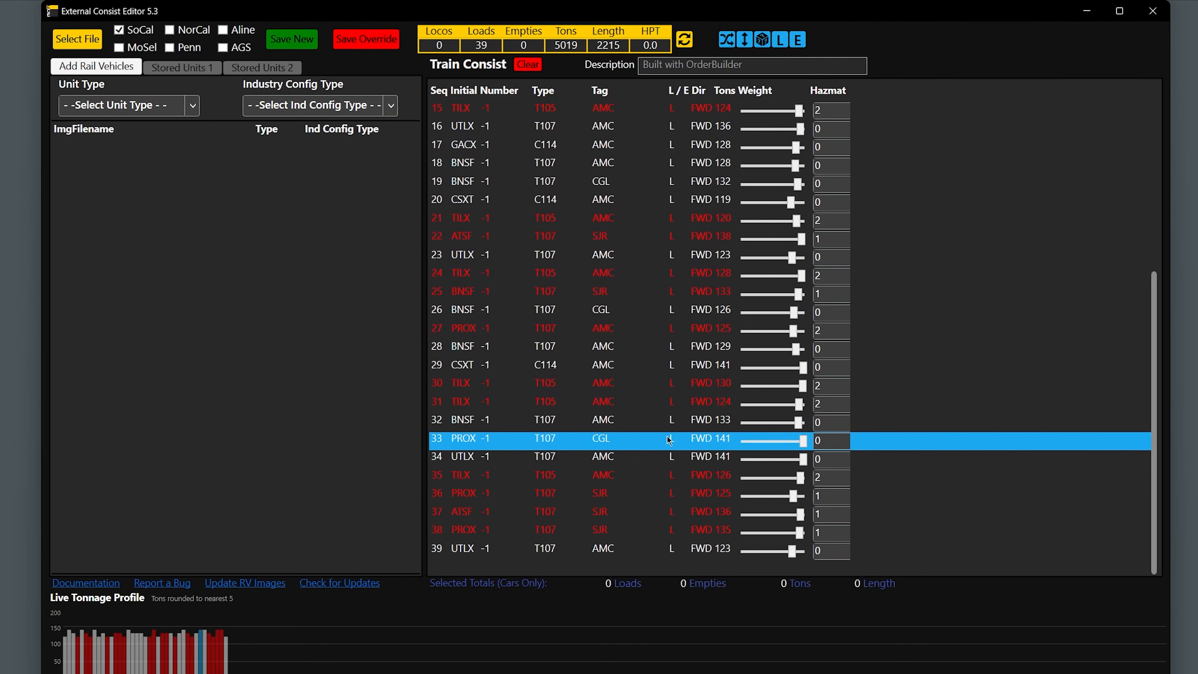
scroll(669, 441, up, 5)
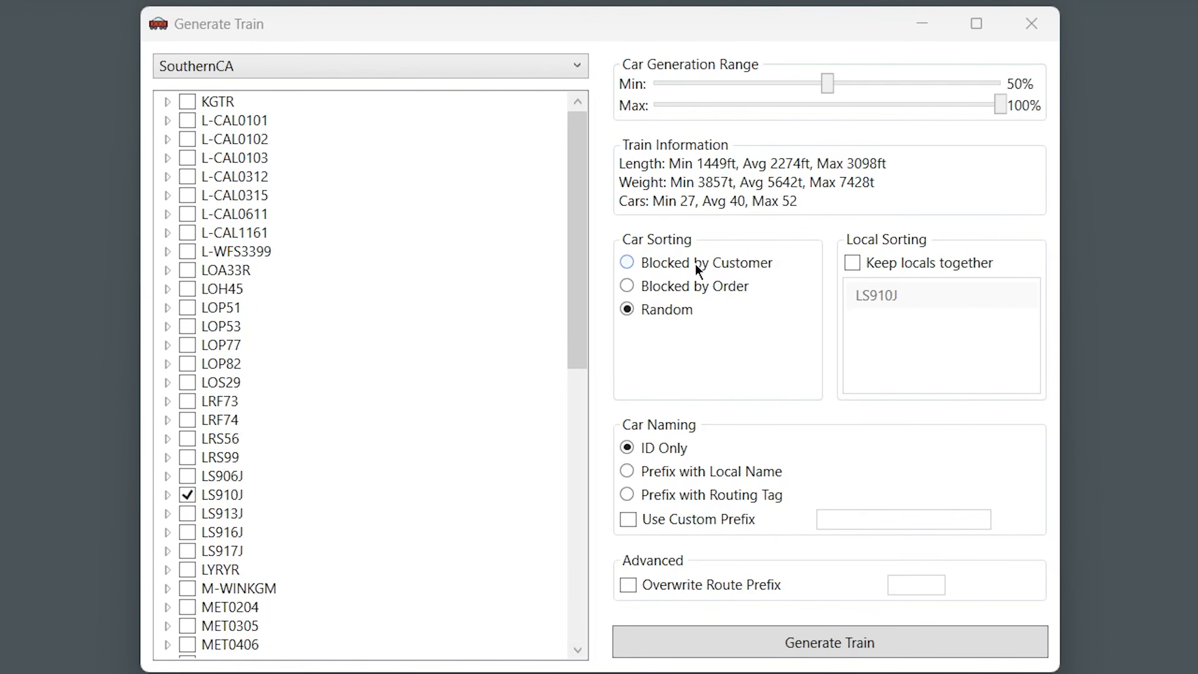
Set the car sorting to Blocked by Customer and the car naming to Prefix with Local Name
click(695, 265)
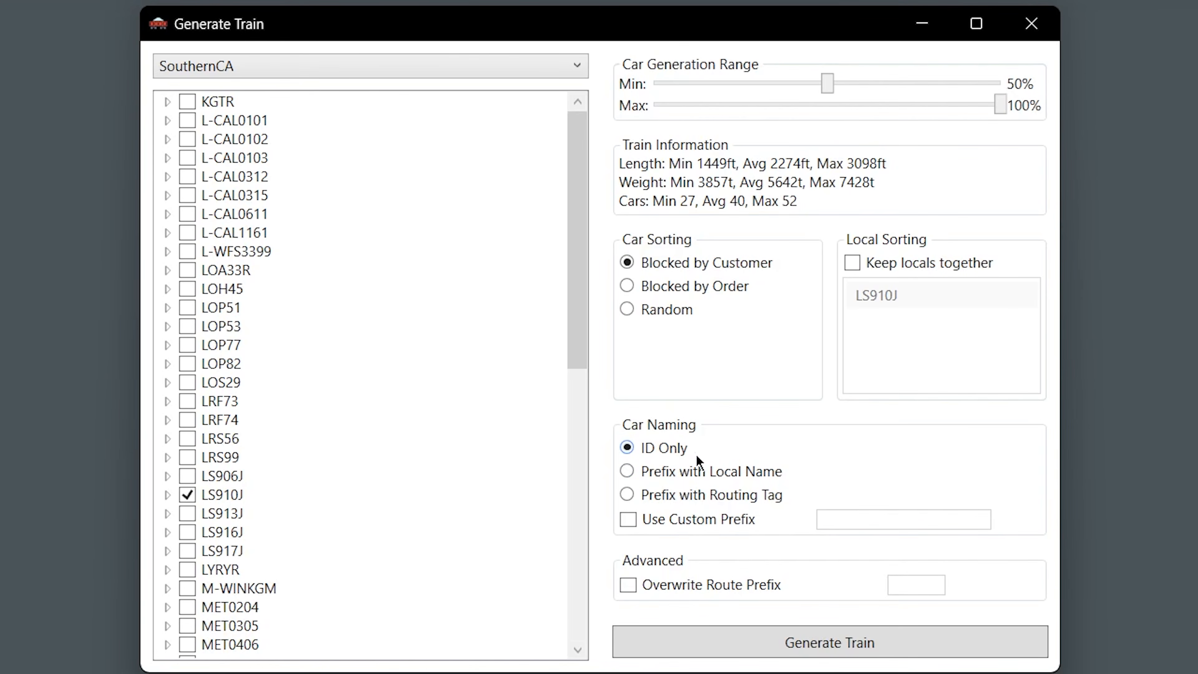
click(693, 475)
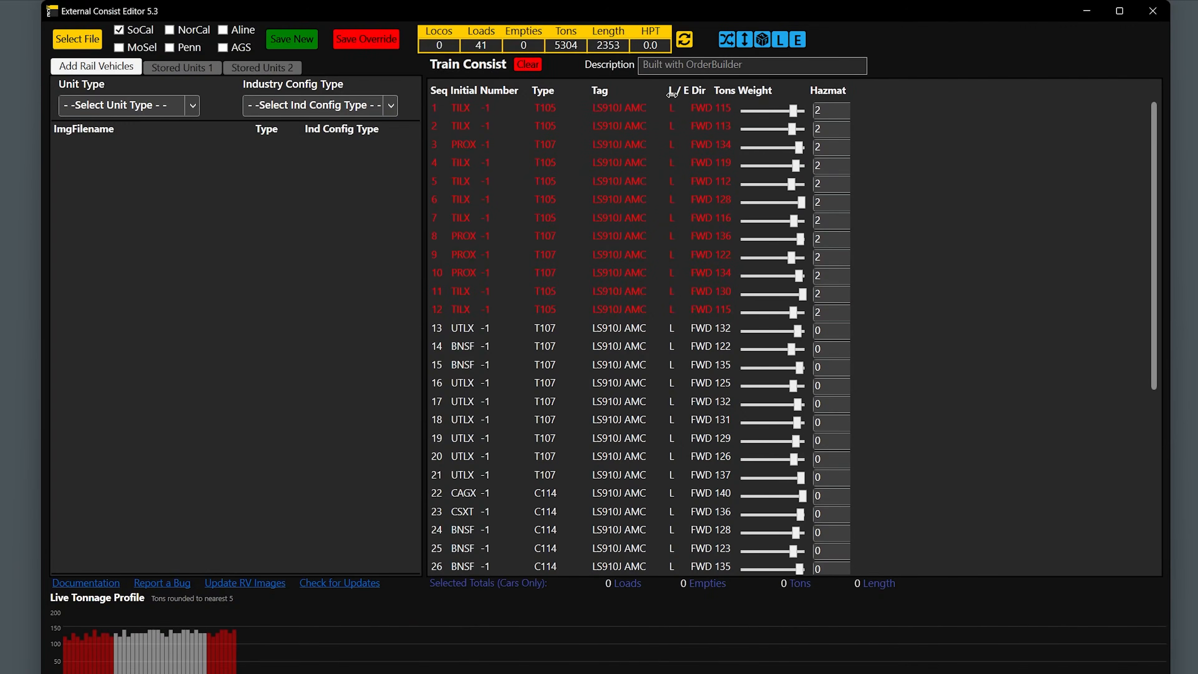
Widen the consist's Tag column and review the local-name prefixes on the AMC, CGL and SJR cars
drag(672, 93, 715, 93)
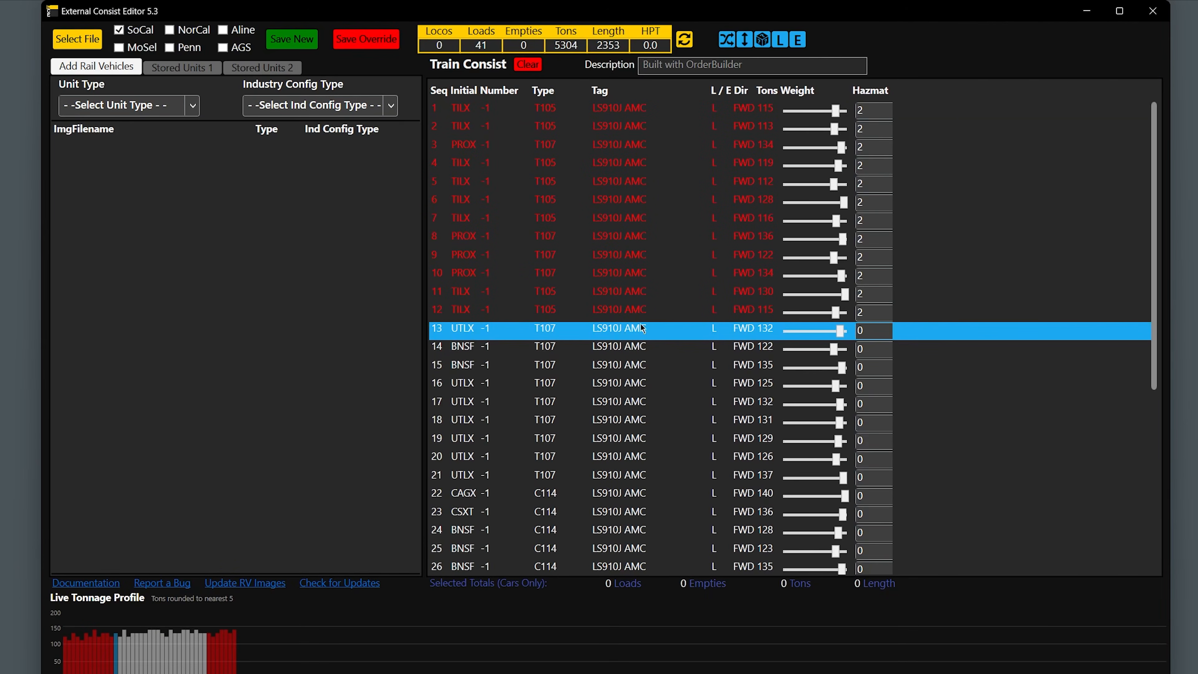
scroll(653, 377, down, 5)
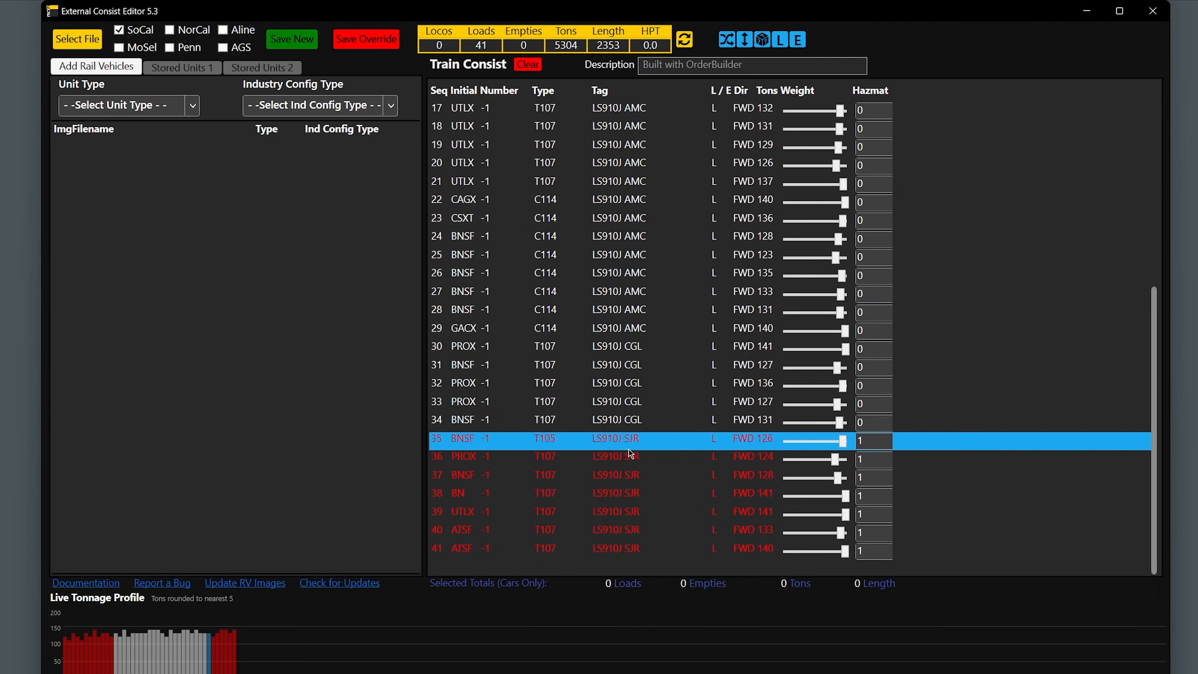
scroll(614, 404, up, 5)
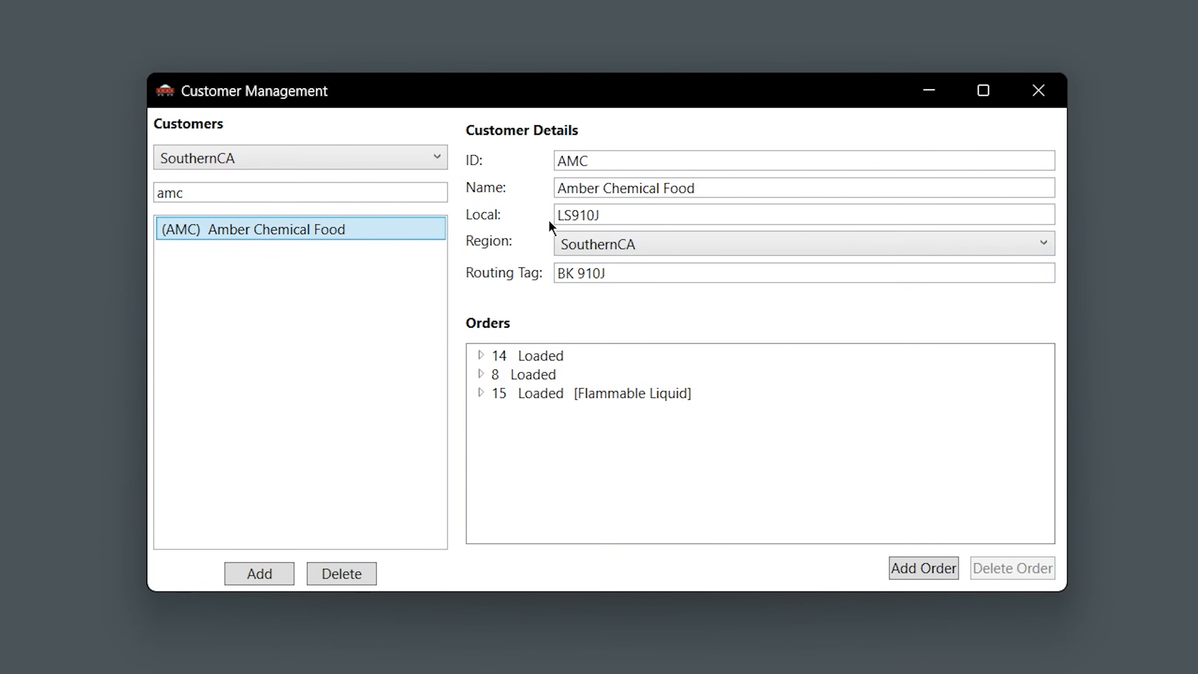
Inspect the Local, ID and Routing Tag entries in Amber Chemical Food's customer details
drag(611, 215, 554, 218)
click(625, 217)
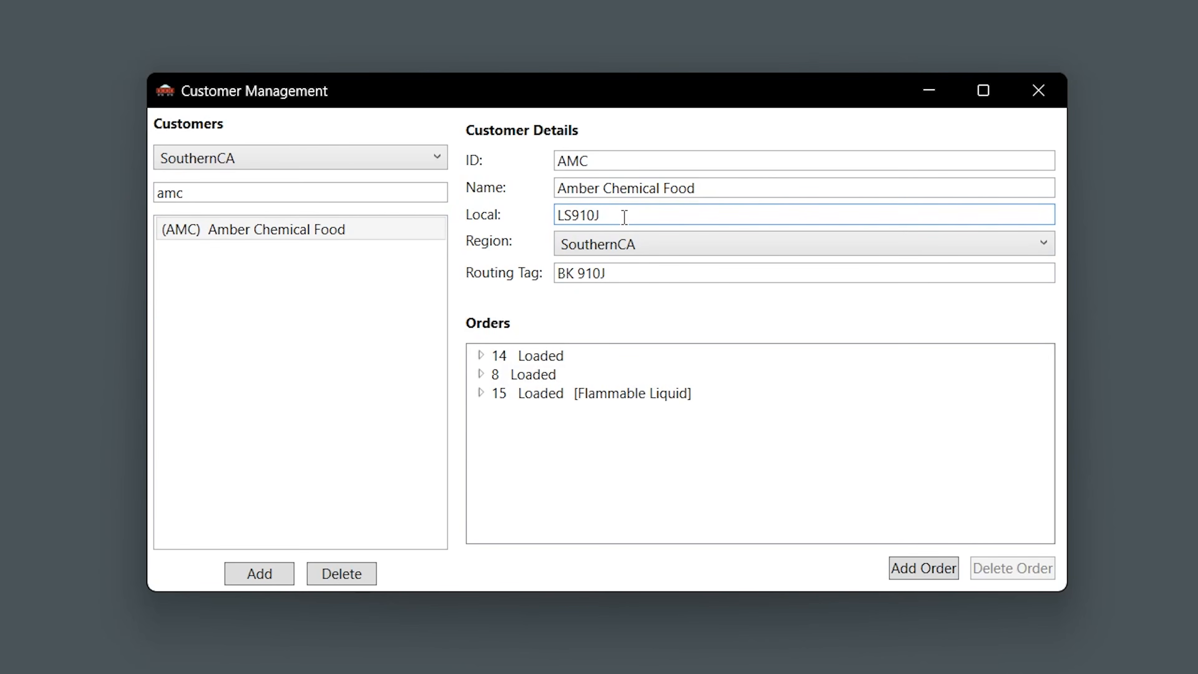
drag(601, 163, 539, 162)
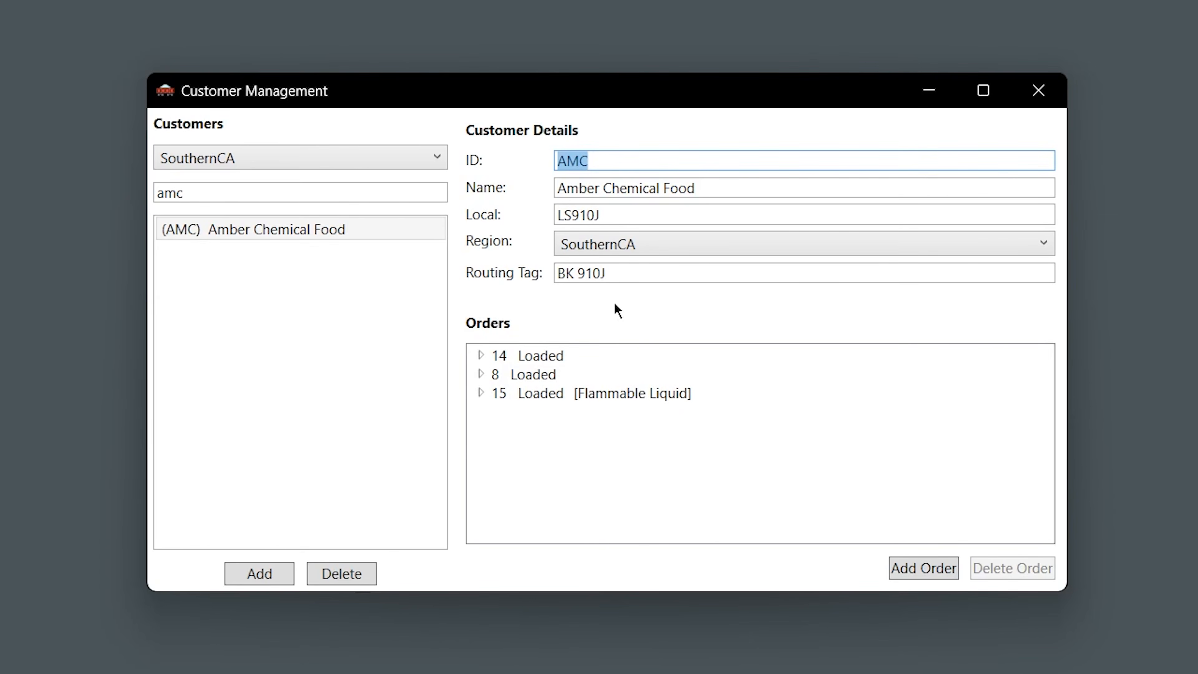
drag(574, 276, 557, 275)
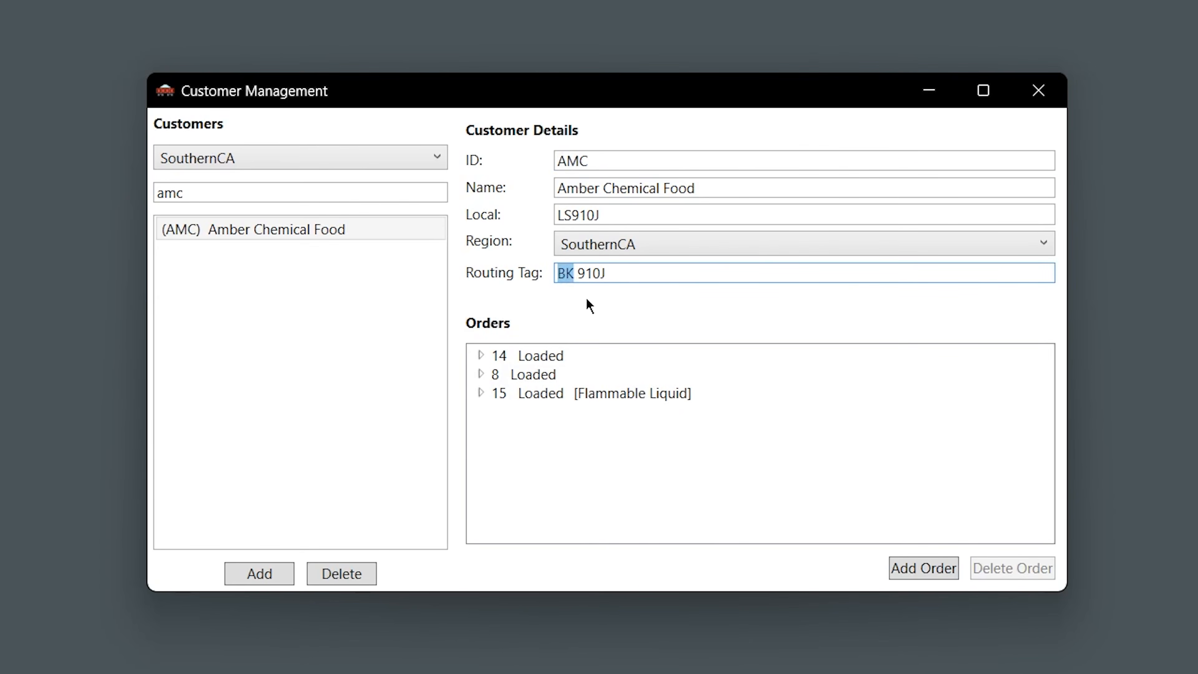
click(610, 275)
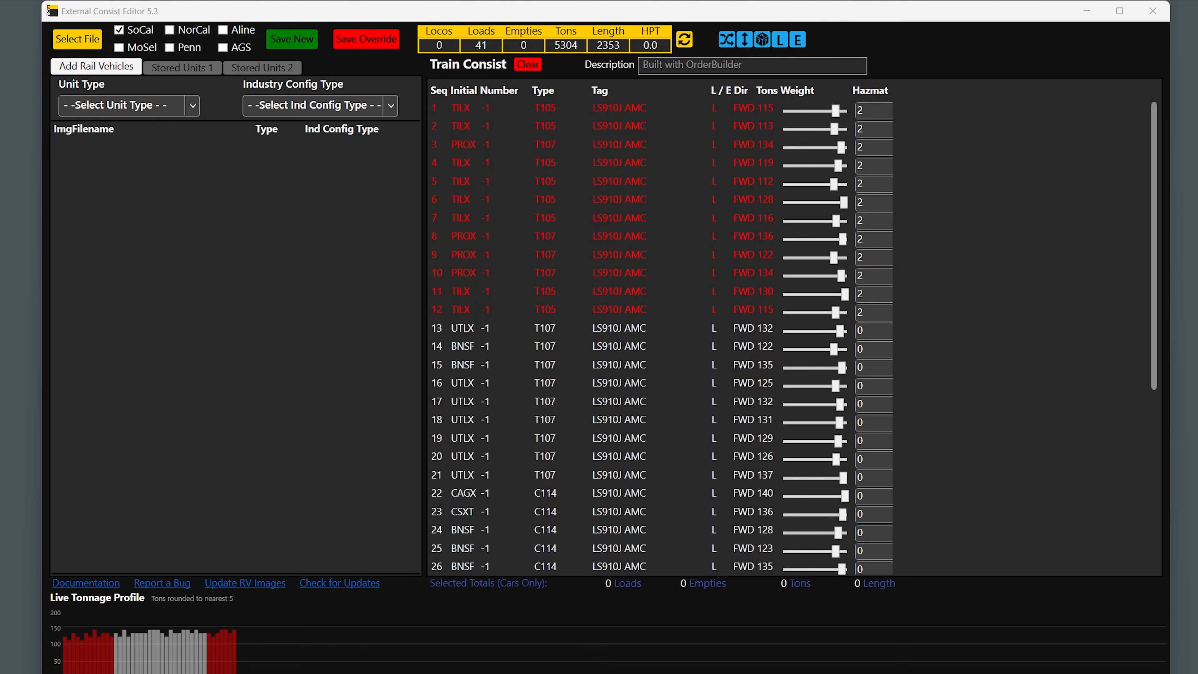
Review the consist generated with routing-tag prefixes, checking the tags on the AMC, CGL and SJR cars
click(726, 454)
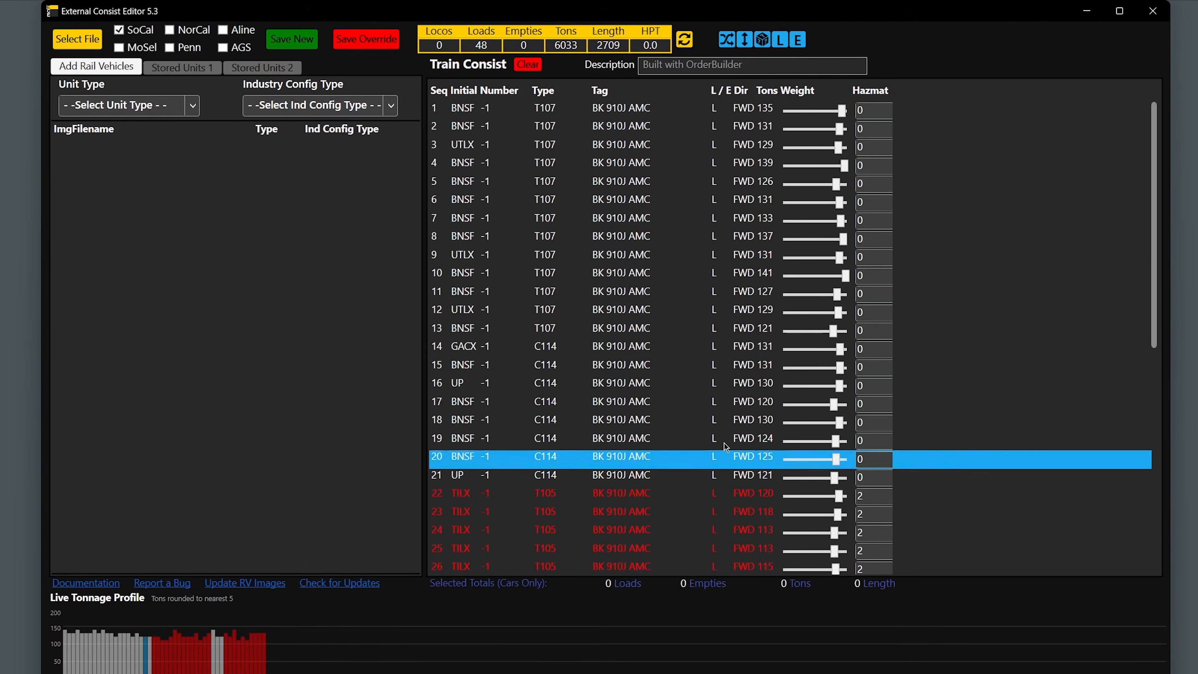
drag(725, 446, 630, 155)
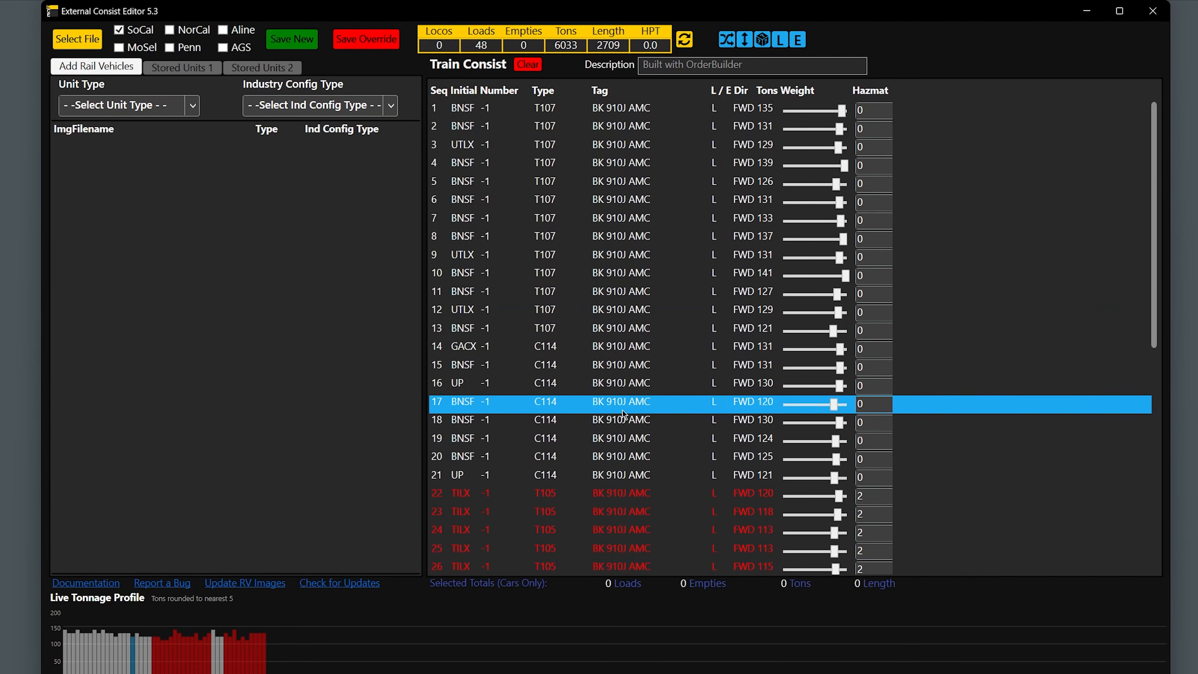
scroll(657, 499, down, 8)
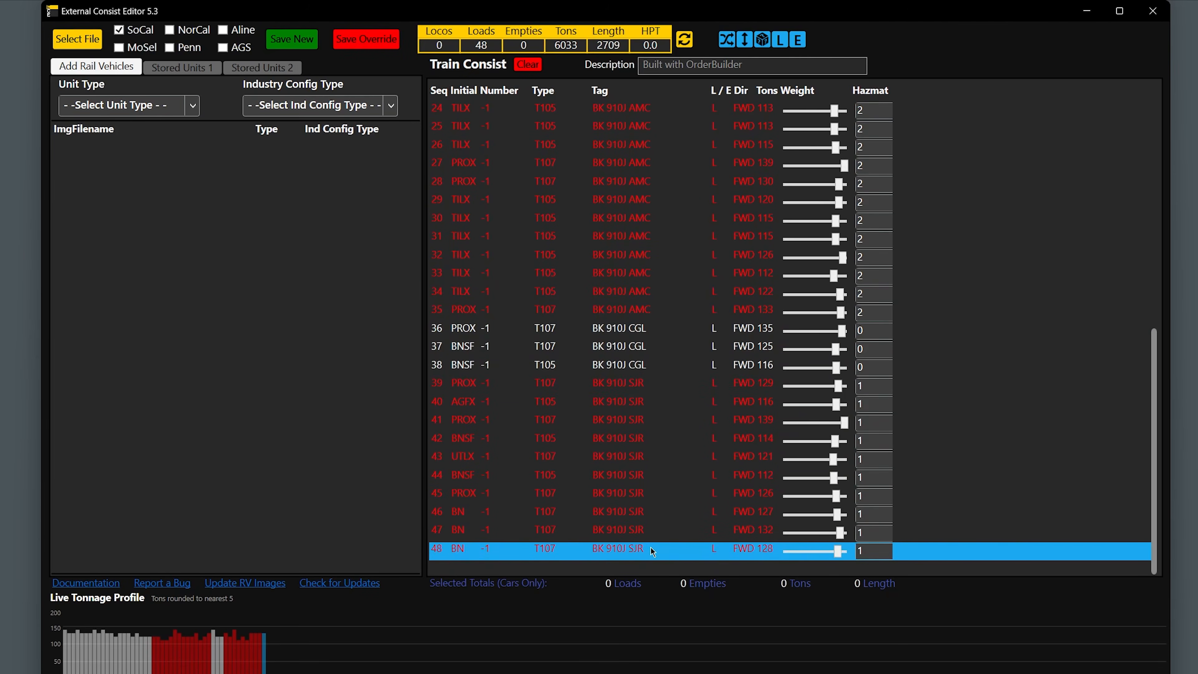
scroll(641, 365, up, 8)
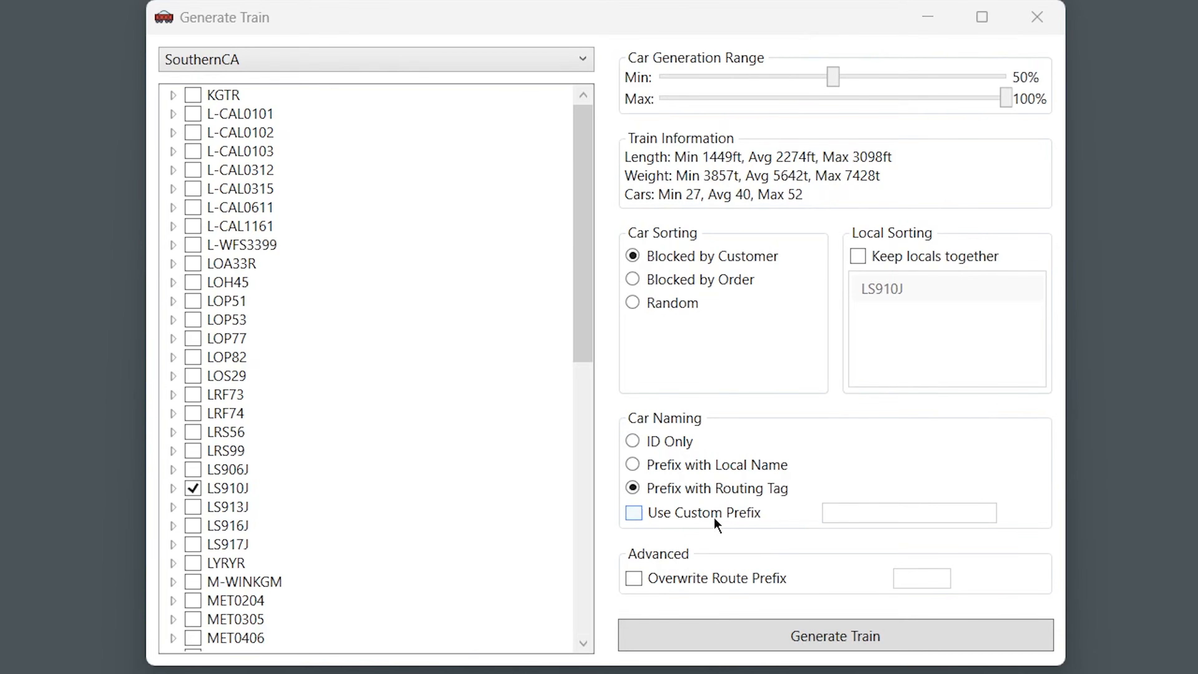
Enable the custom prefix "Sunny" for car naming and set the naming option to ID Only
click(713, 516)
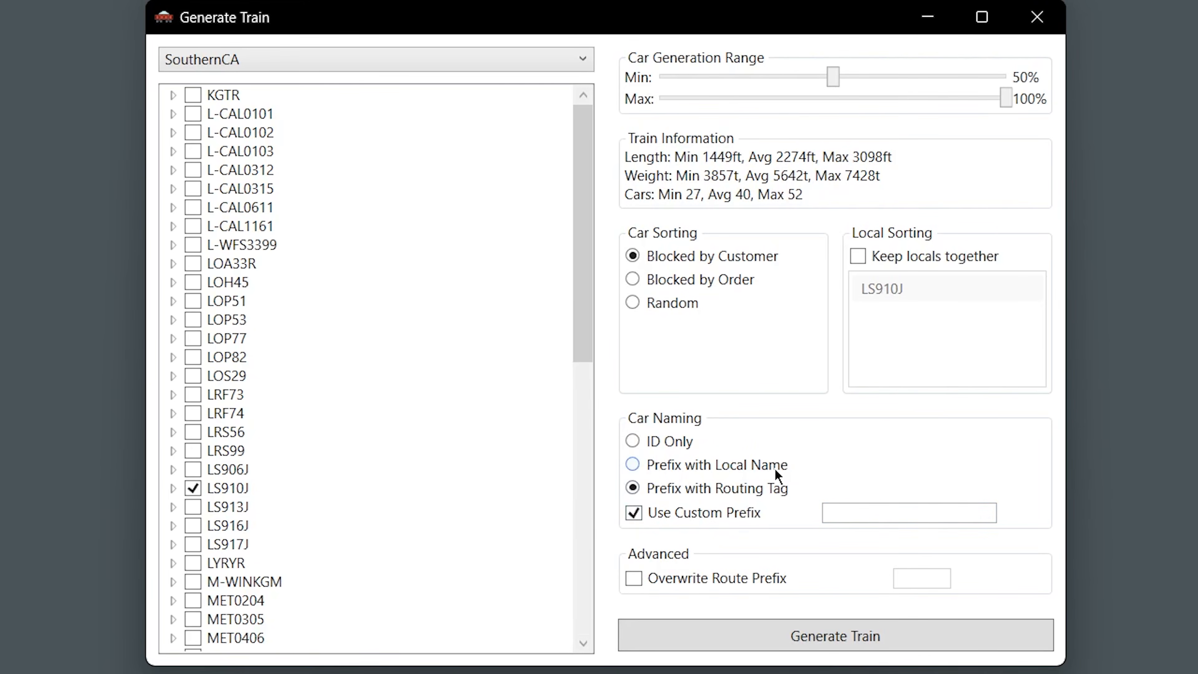
click(660, 444)
click(852, 511)
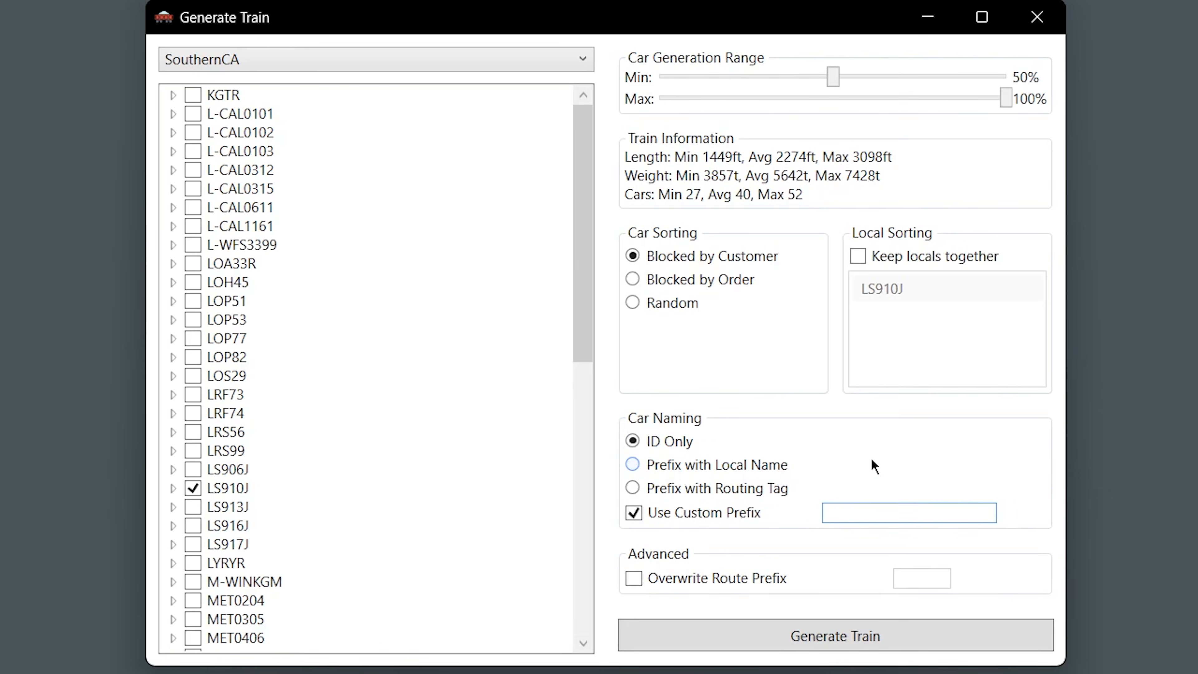
text(Sunny)
Generate the LS910J train and save it as ___LS910J.xml
click(833, 644)
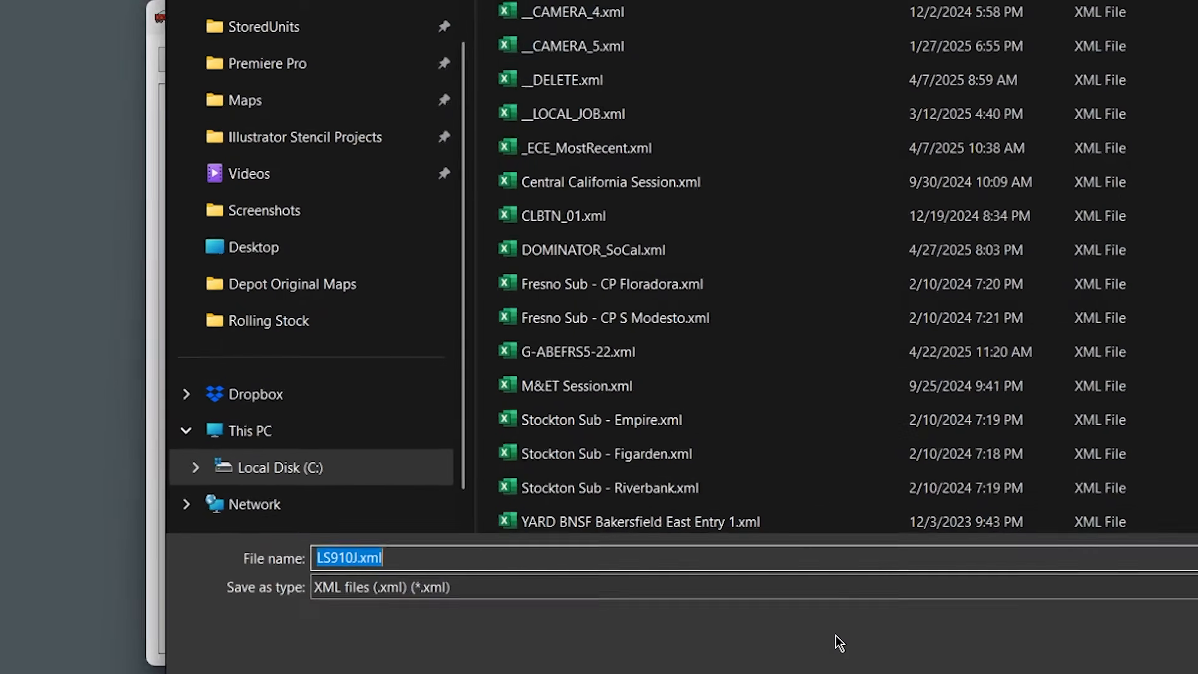
key(Home)
text(__)
key(ctrl+a)
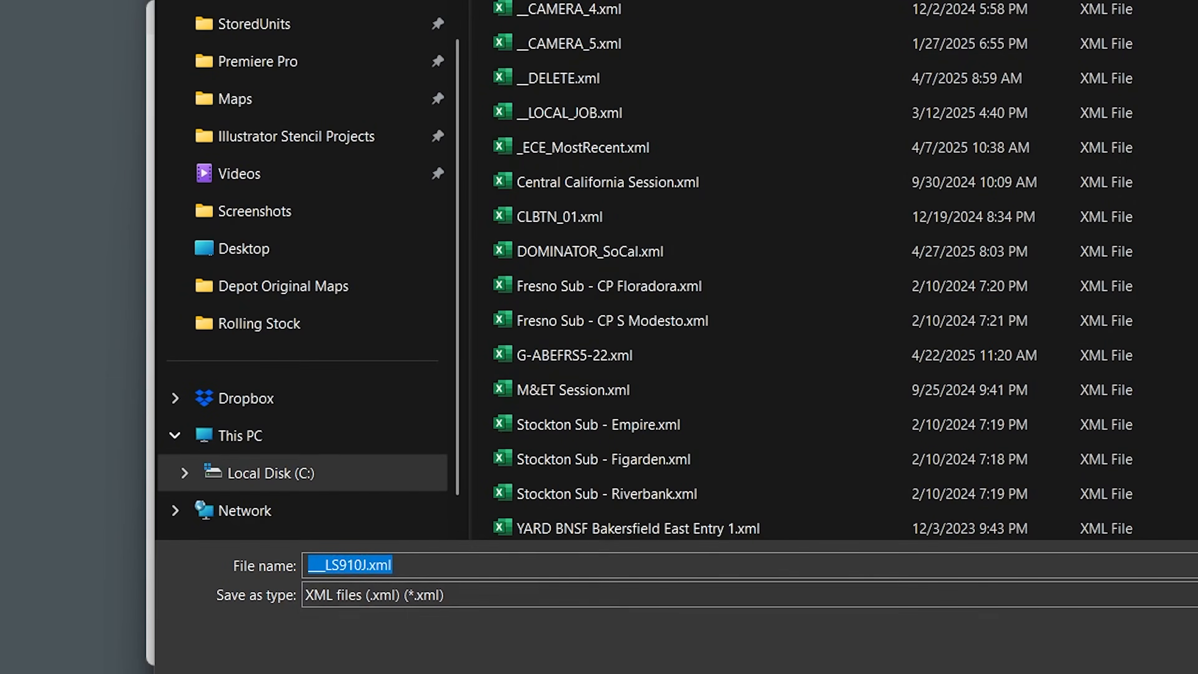
key(Return)
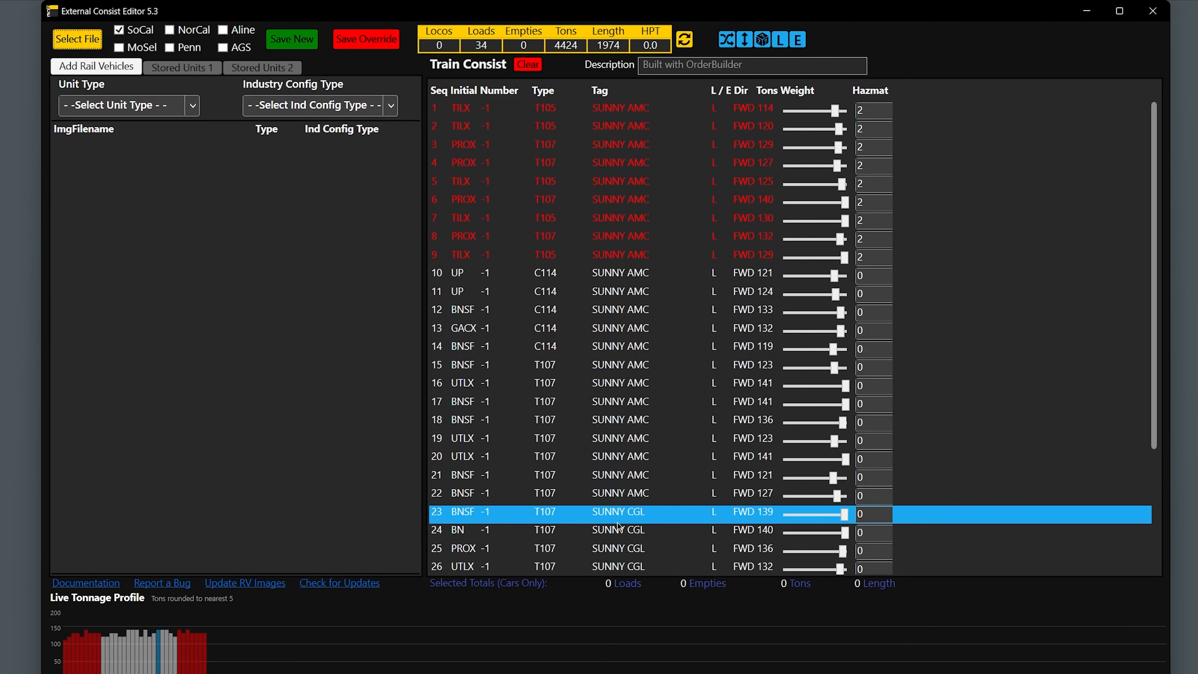
Review the tags with the custom Sunny prefix along the whole consist in External Consist Editor
scroll(618, 523, down, 3)
scroll(627, 537, up, 3)
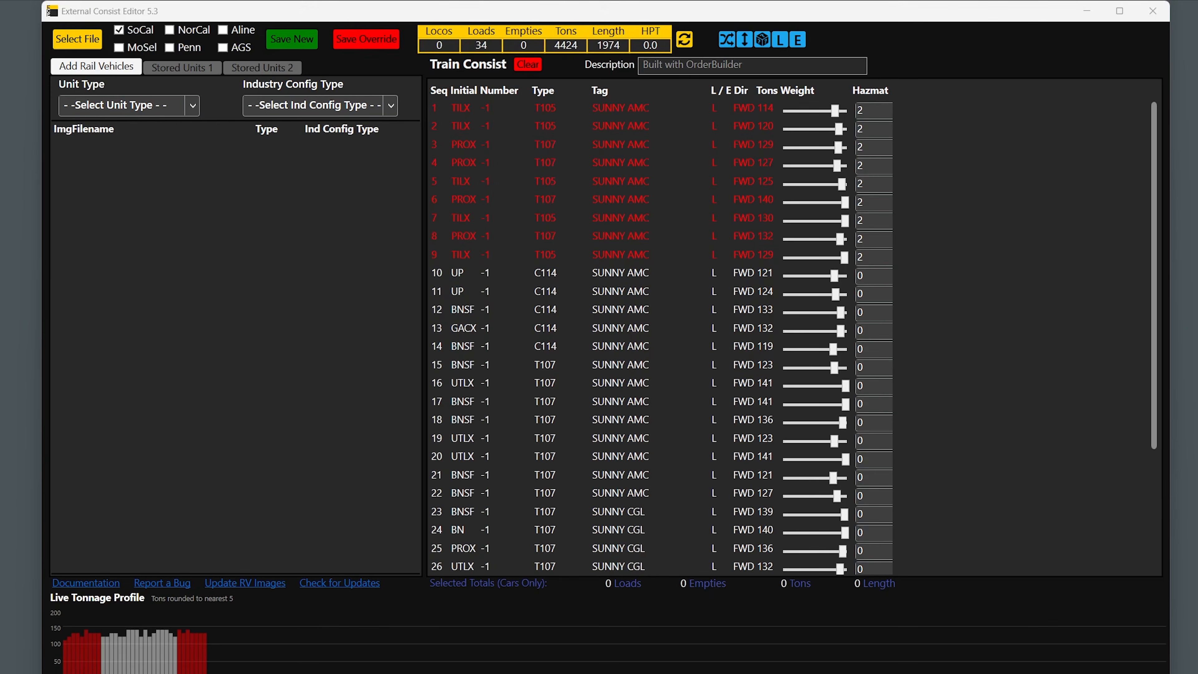
Save the newly generated train over ___LS910J.xml, confirming the replacement
double_click(566, 663)
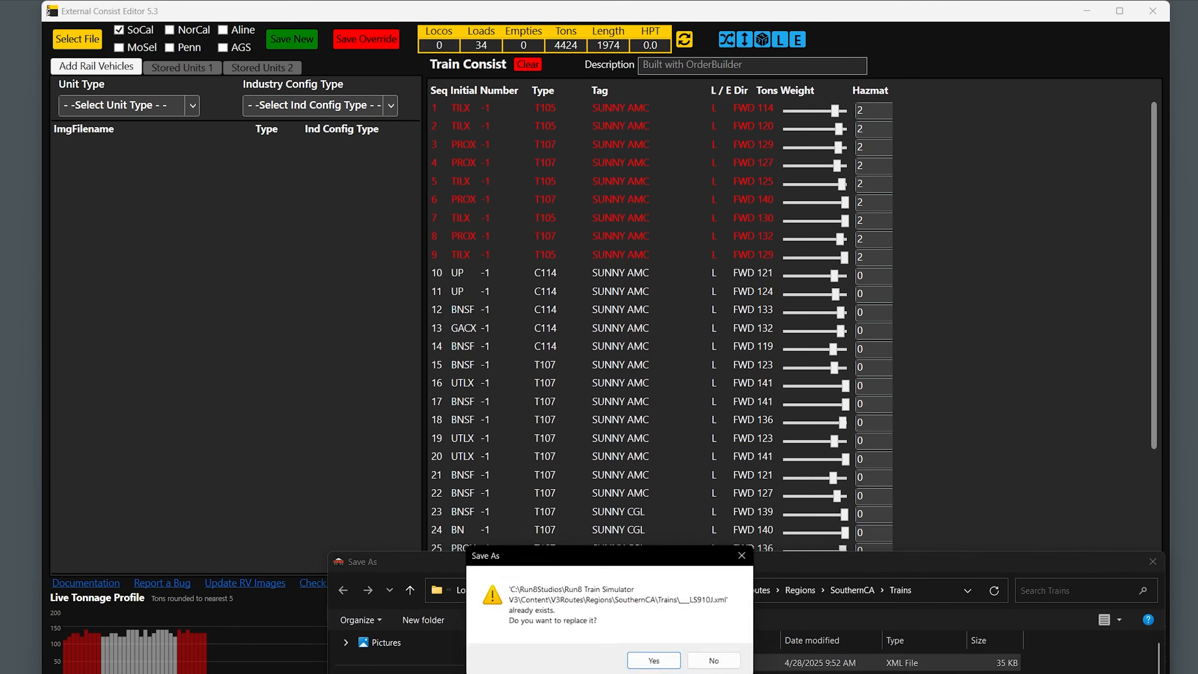
key(Return)
key(Return)
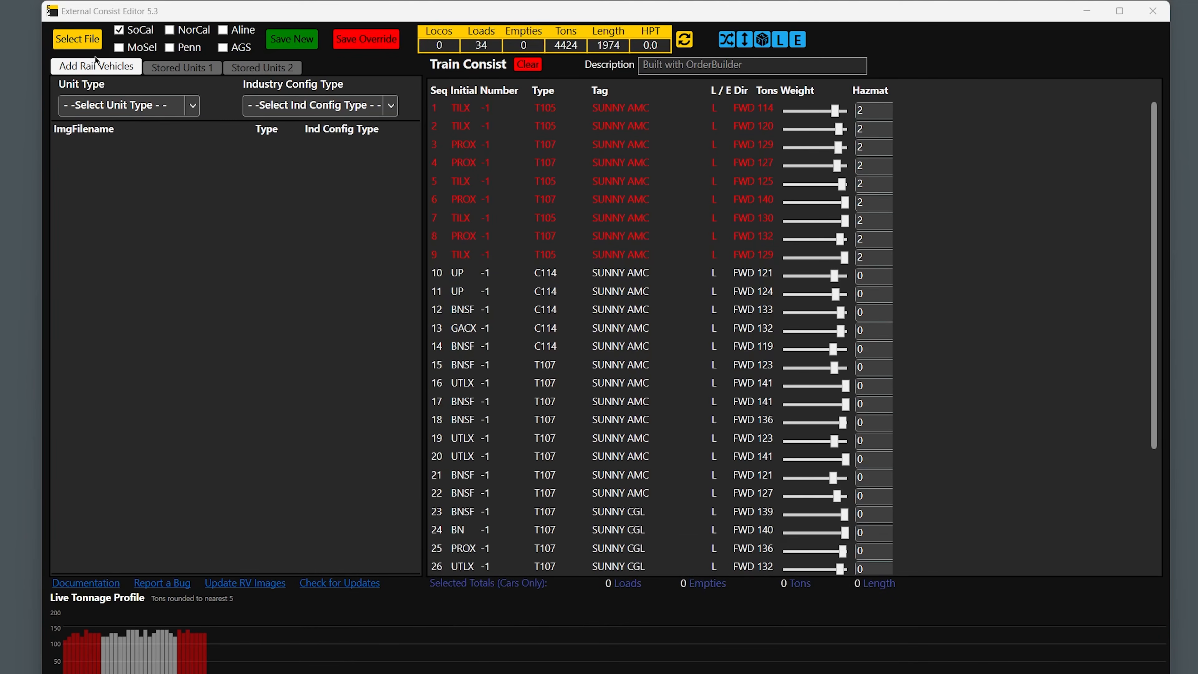
Reload ___LS910J.xml in External Consist Editor and review the tags combining the custom prefix with the local name
click(89, 46)
double_click(314, 138)
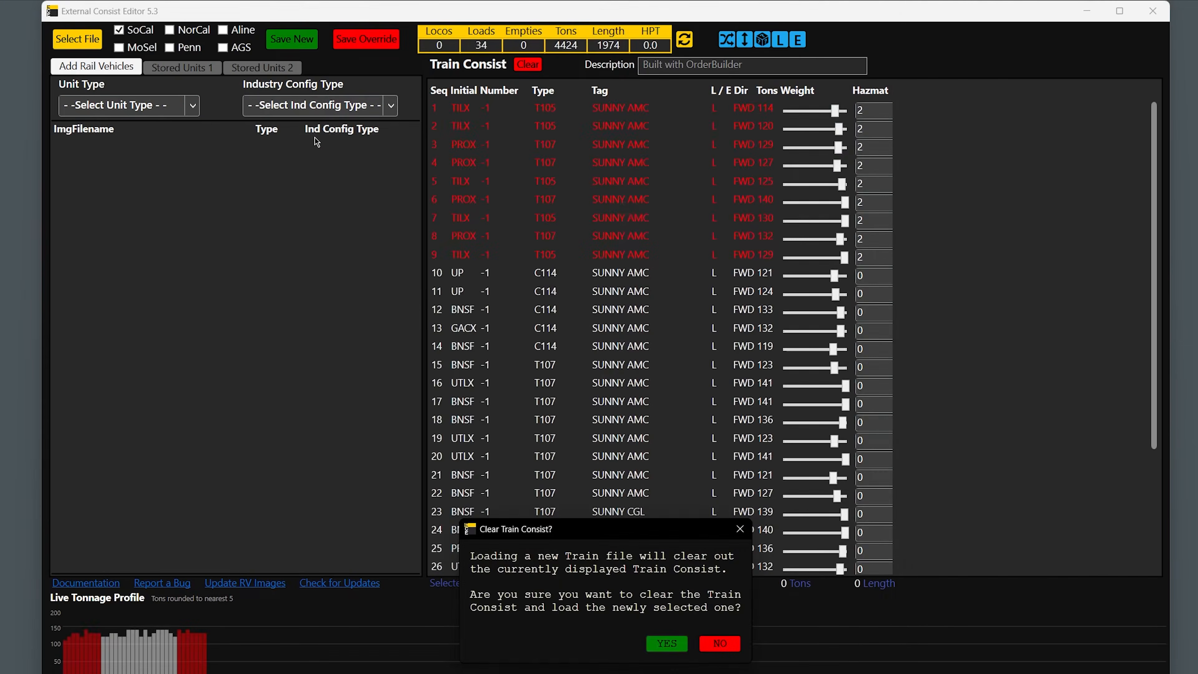
key(Return)
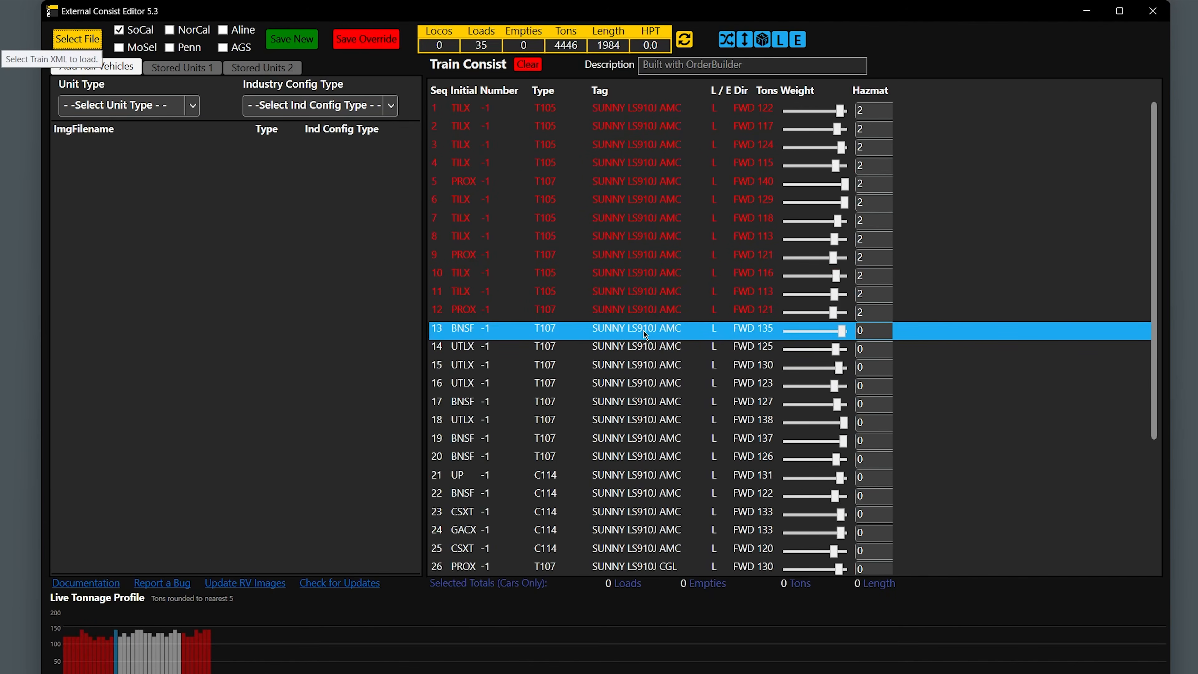
scroll(669, 330, down, 4)
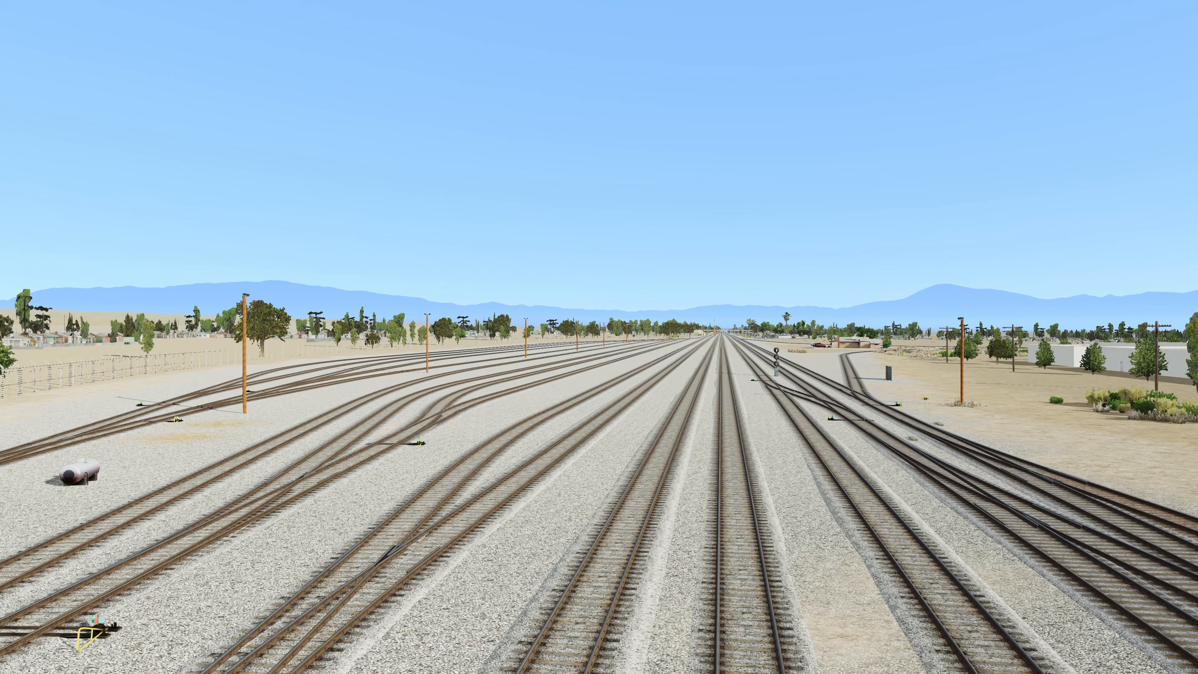
Load the saved ___LS910J train into the in-game consist editor in Run8
key(F3)
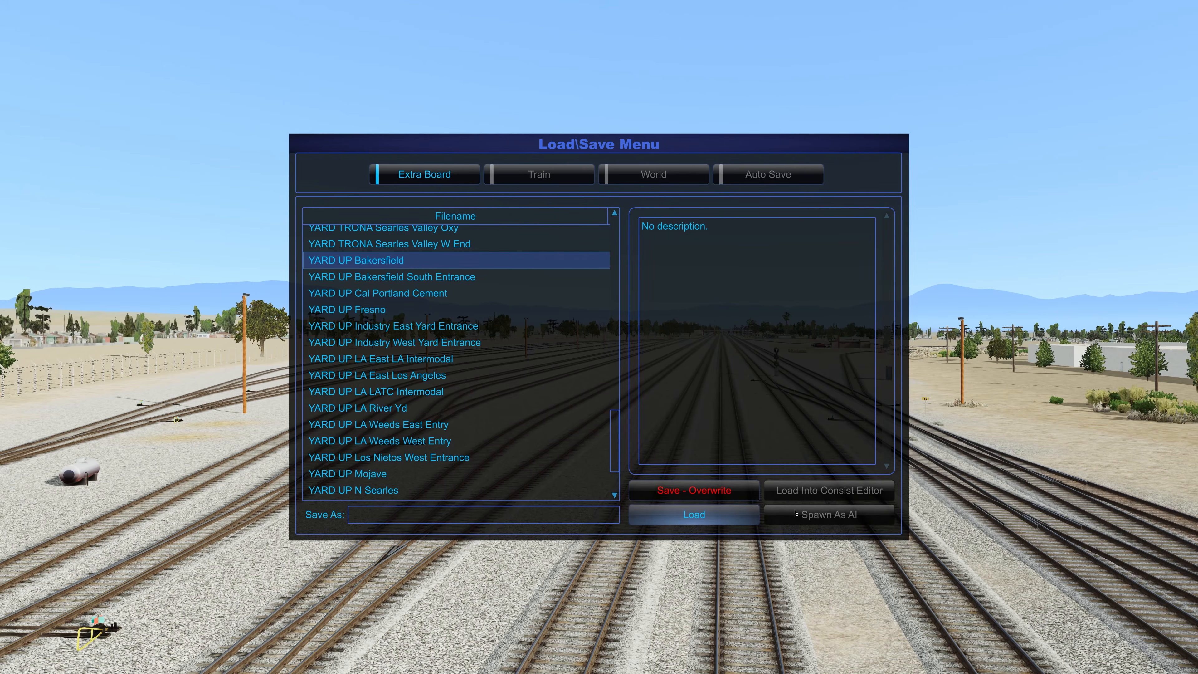
click(562, 181)
click(386, 235)
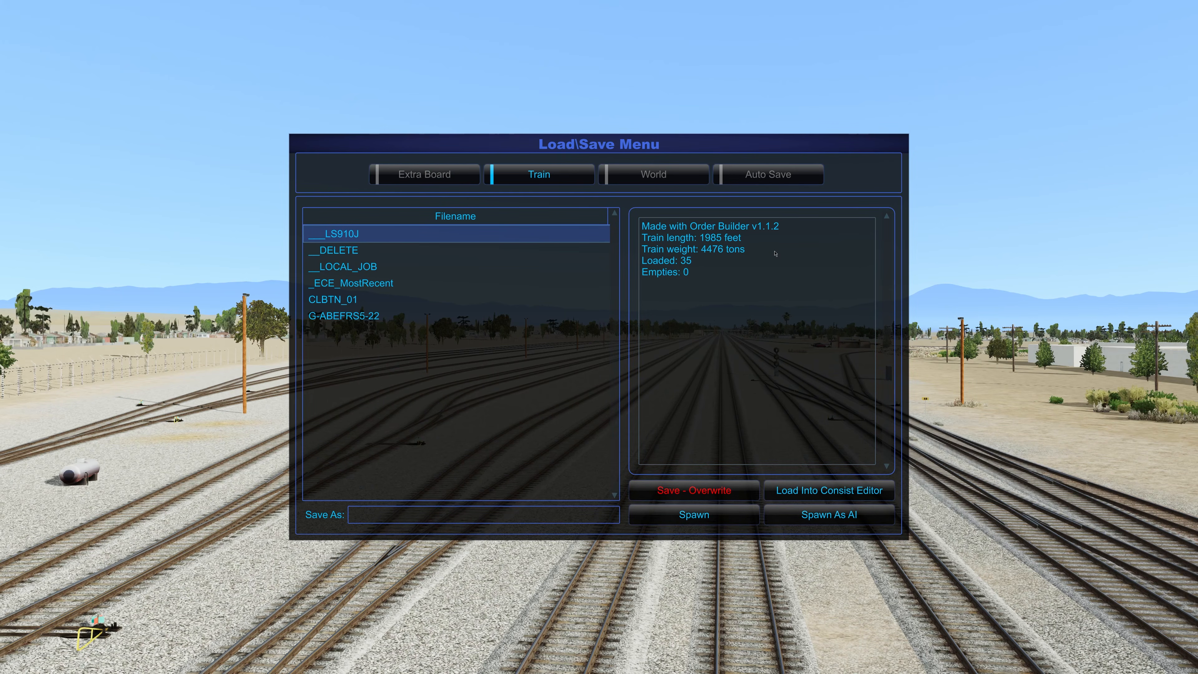
click(839, 491)
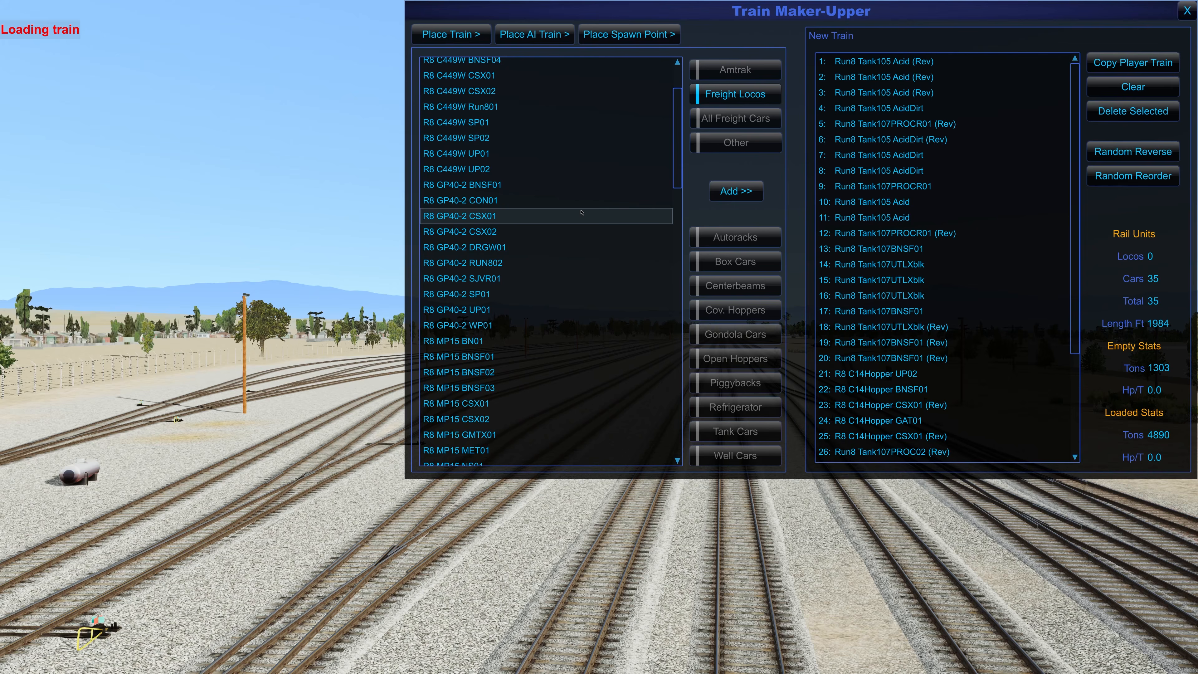
Add two R8 SD40-2 UP01 freight locomotives to the new train
scroll(582, 212, down, 8)
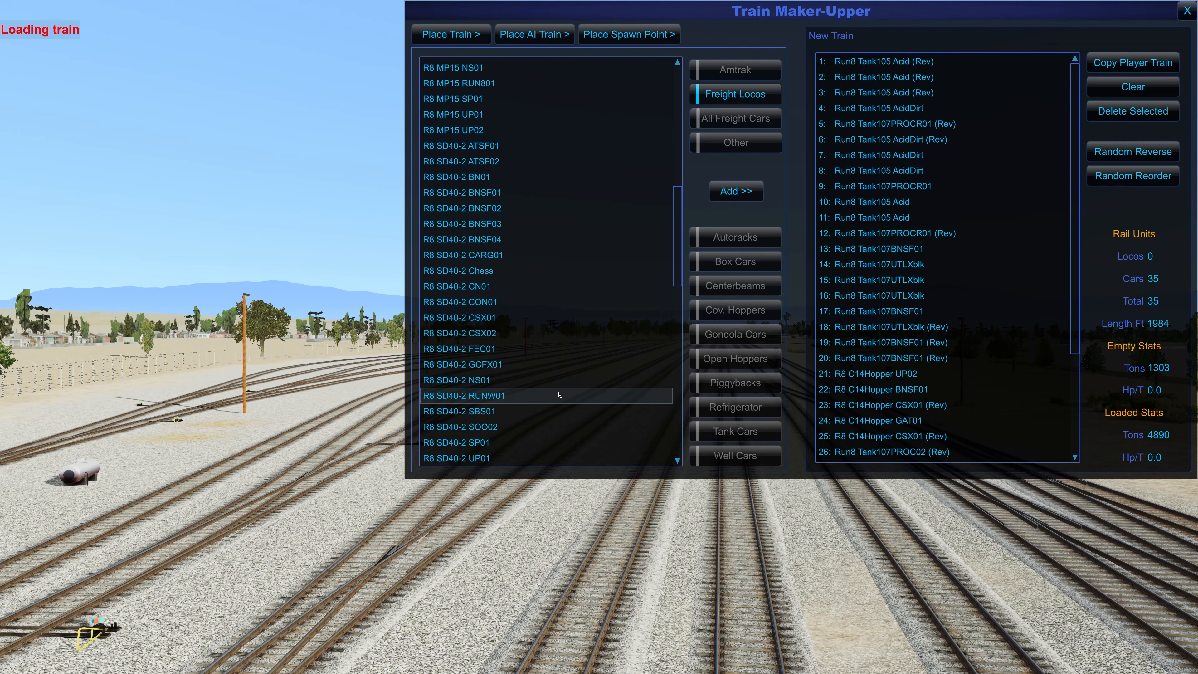
click(571, 458)
click(747, 192)
click(748, 192)
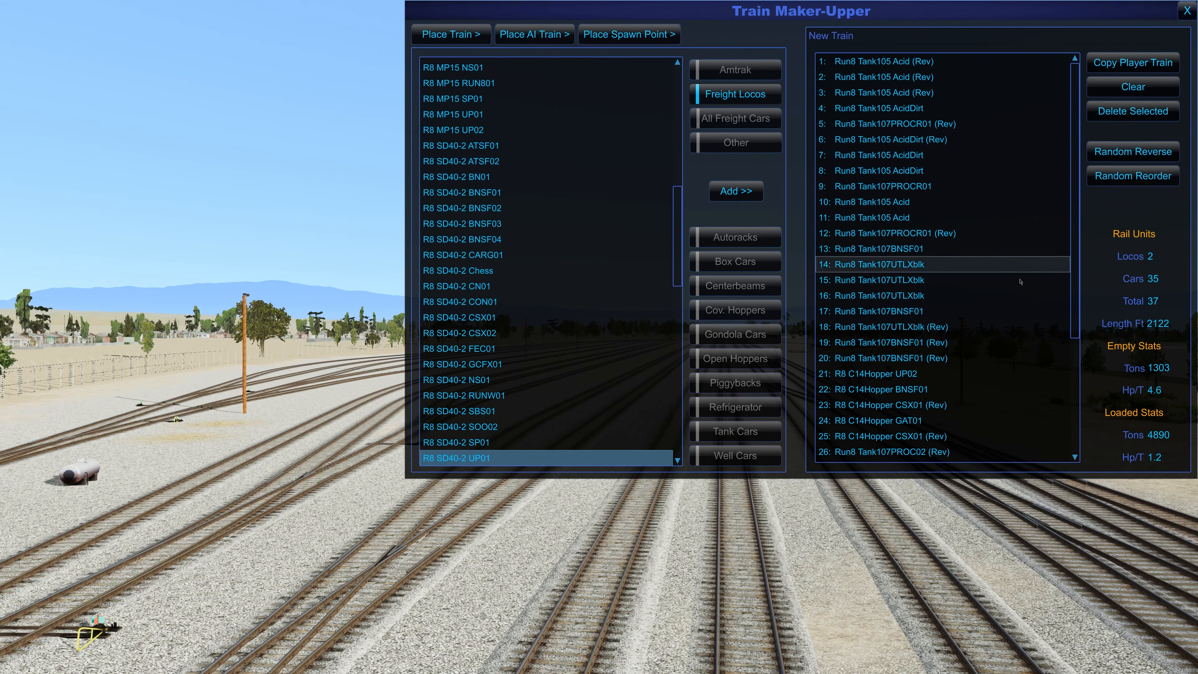
Move both SD40-2 UP01 locomotives to positions 1 and 2 at the head of the train and reverse the second one
scroll(943, 415, down, 4)
drag(944, 440, 925, 40)
drag(1075, 402, 1075, 419)
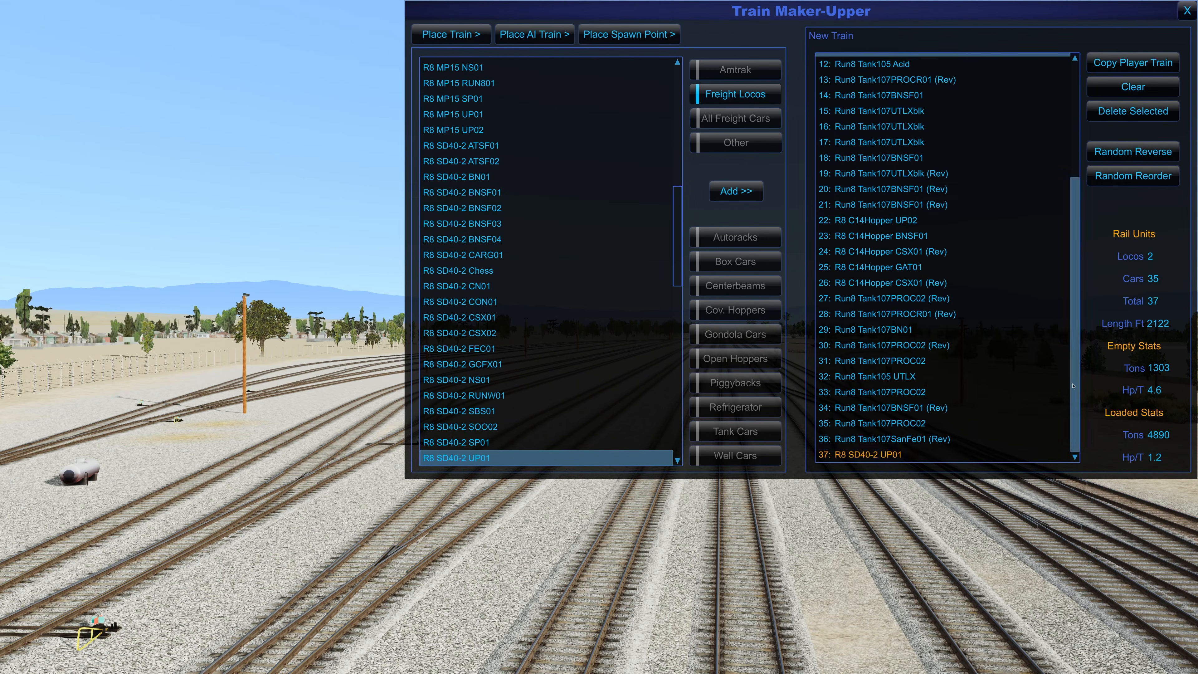
drag(924, 455, 924, 59)
scroll(923, 110, up, 4)
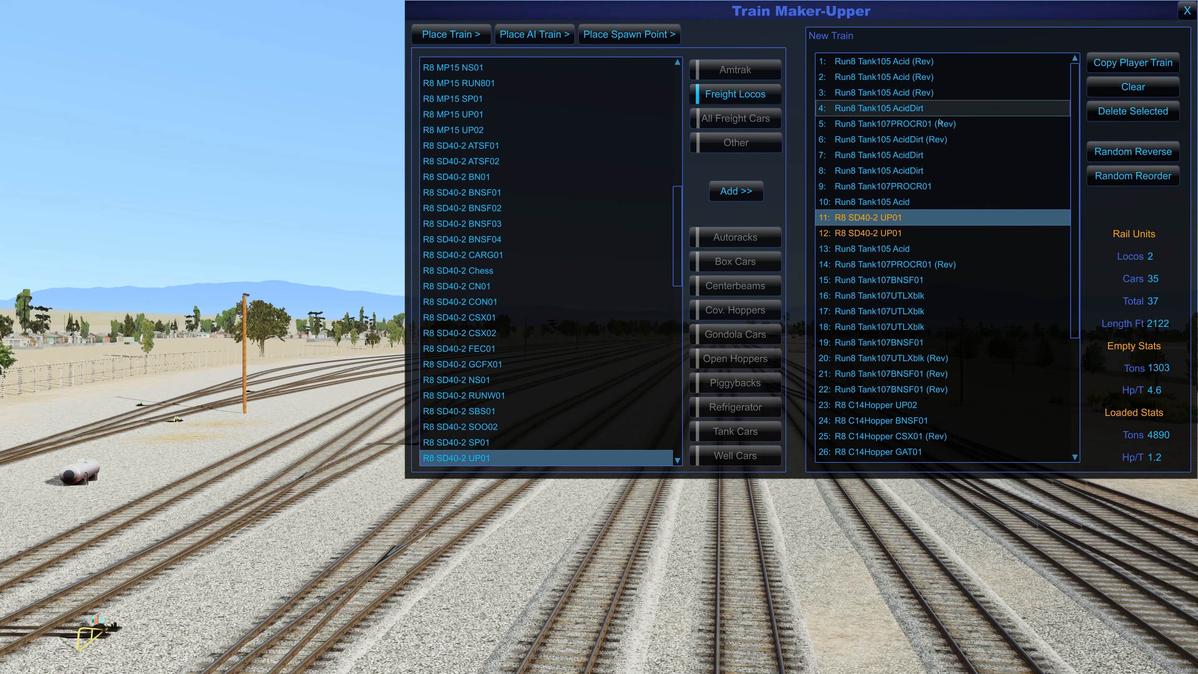
drag(919, 217, 914, 61)
drag(915, 234, 911, 79)
right_click(911, 79)
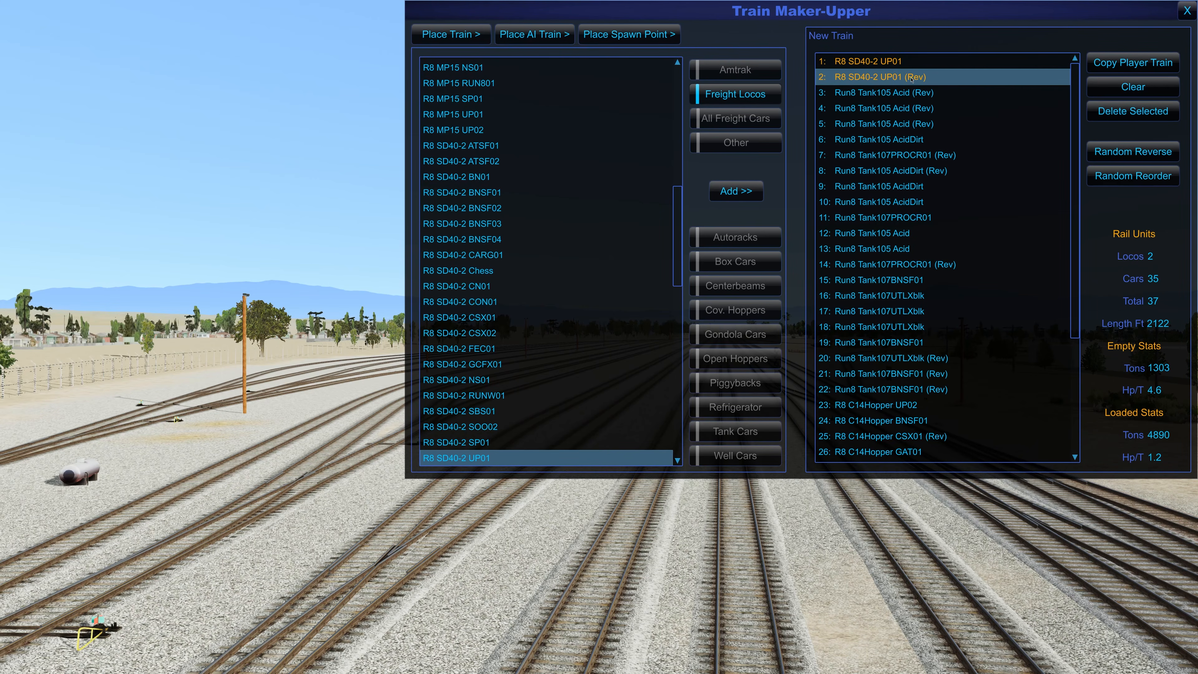
Place the assembled train on a yard track and view it from beside the locomotives
click(469, 33)
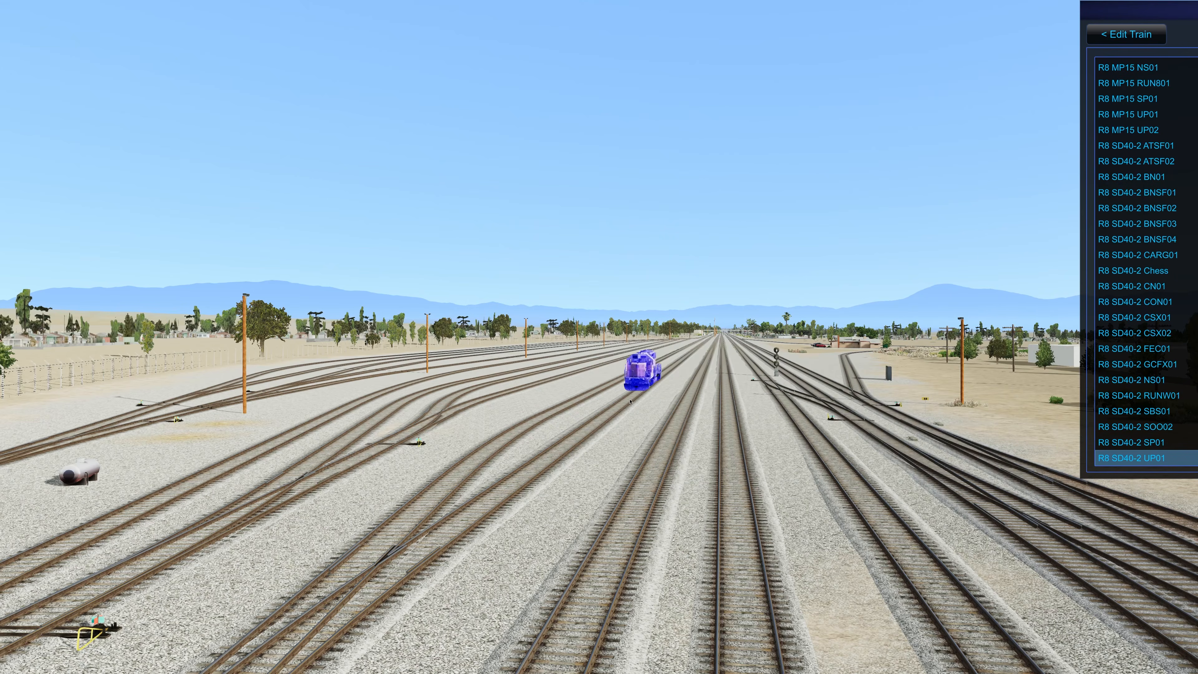
click(608, 429)
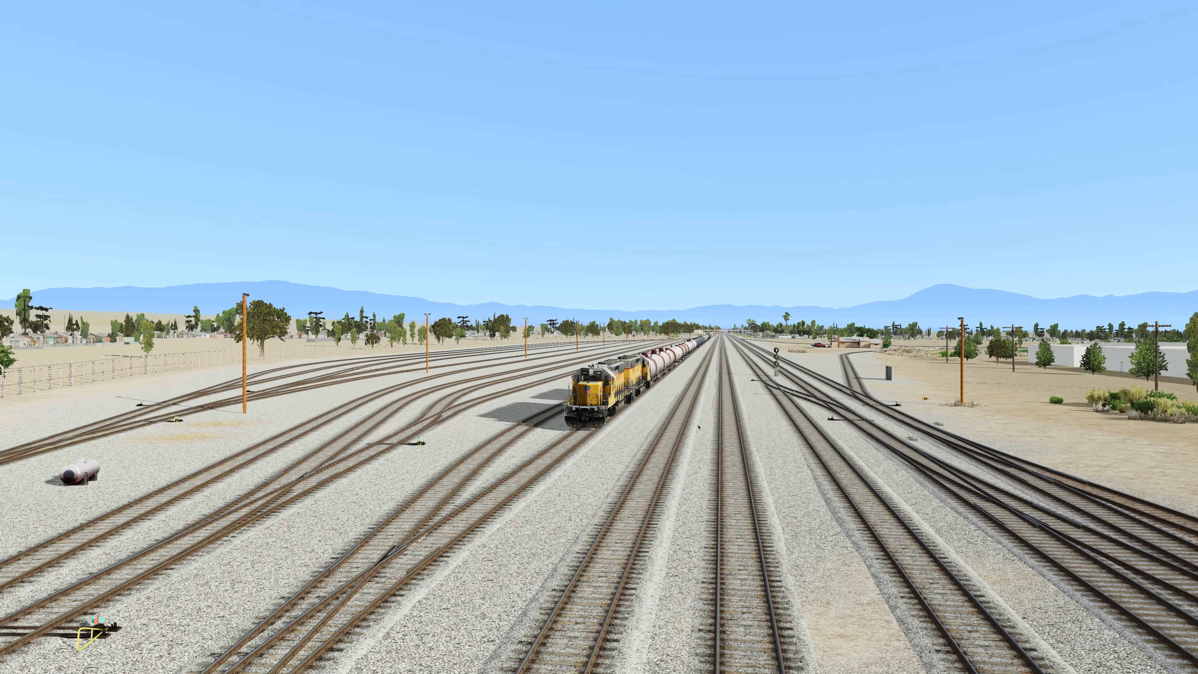
key(Right)
key(Up)
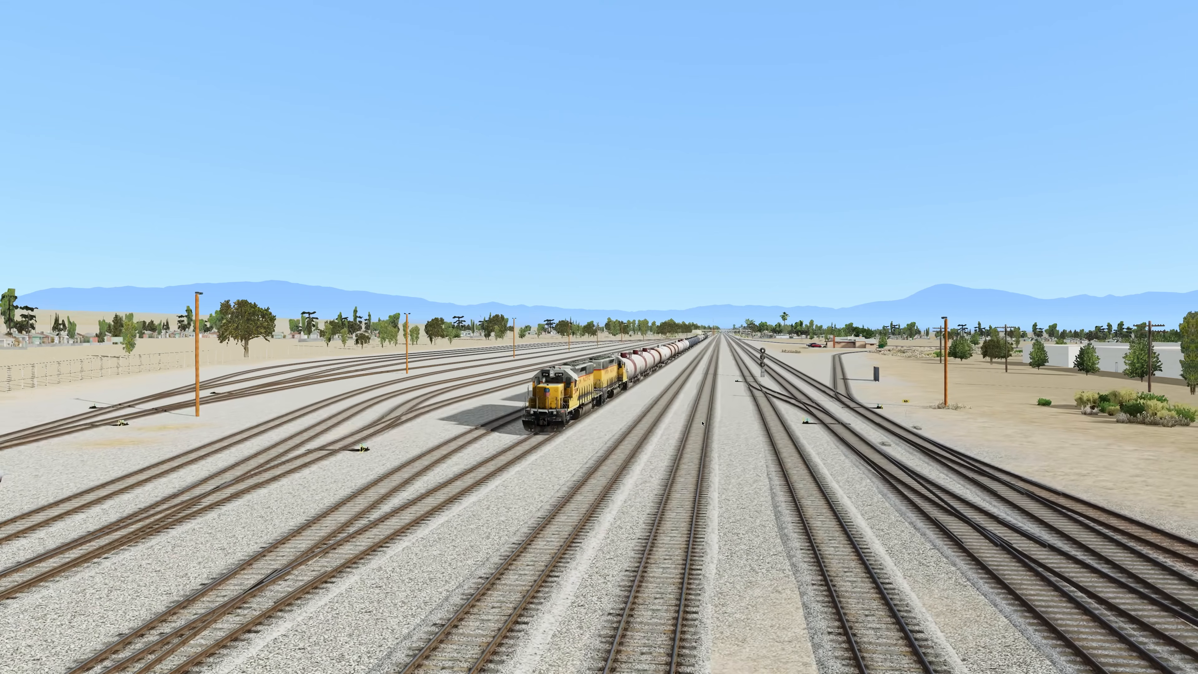
key(Left)
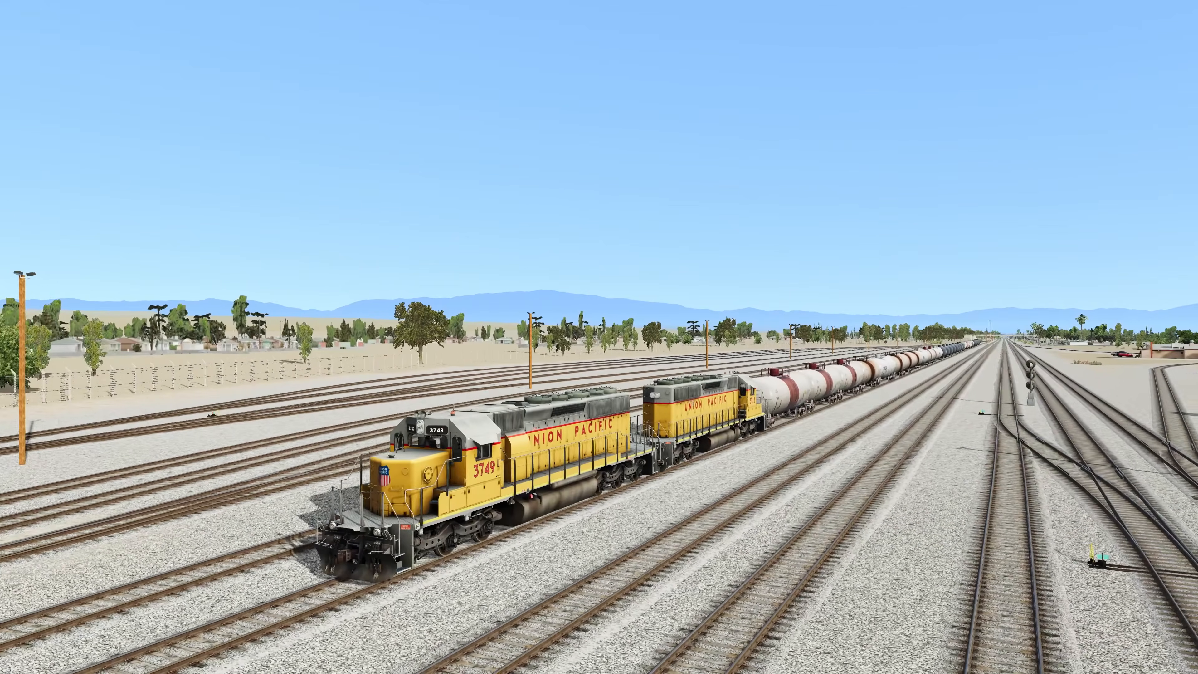
key(Right)
Take control of the lead locomotive and review the destination tags of its cars in the Train-Tagger
click(542, 471)
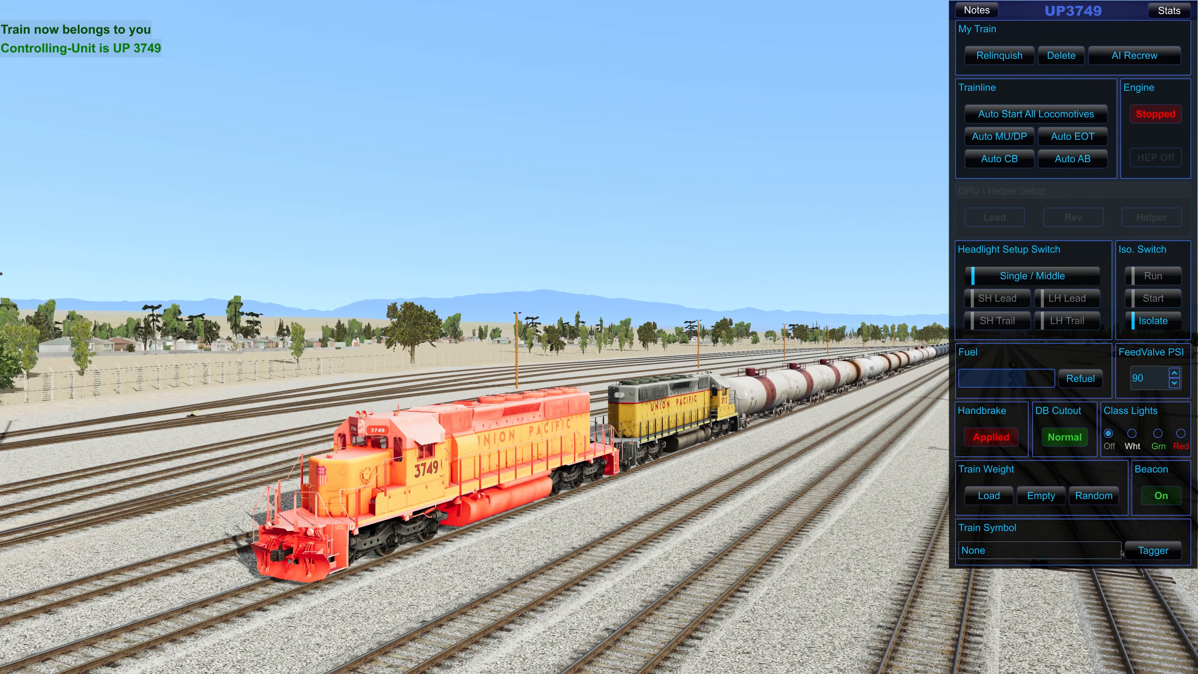
click(1148, 552)
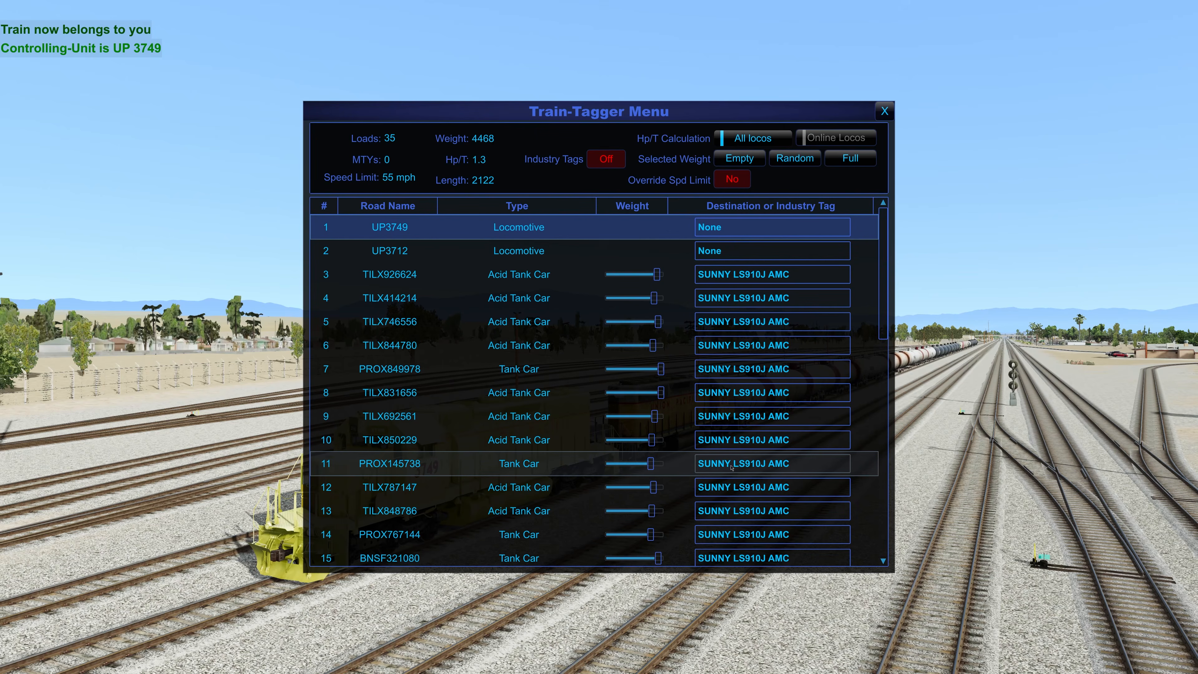
scroll(731, 467, down, 8)
scroll(773, 516, up, 8)
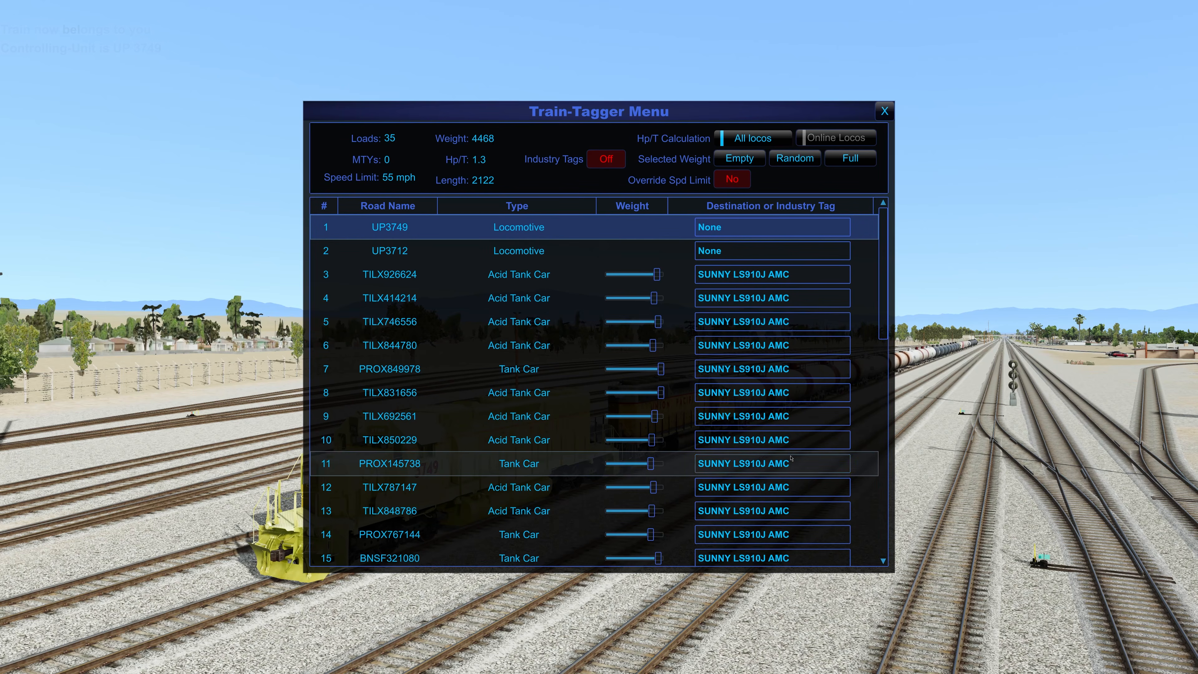
Select cars 3 through 37 together, remove the SUNNY prefix from the tag of an SJR car, and check the tags along the train
mouse_move(885, 338)
mouse_down()
mouse_move(891, 531)
mouse_move(887, 331)
mouse_up()
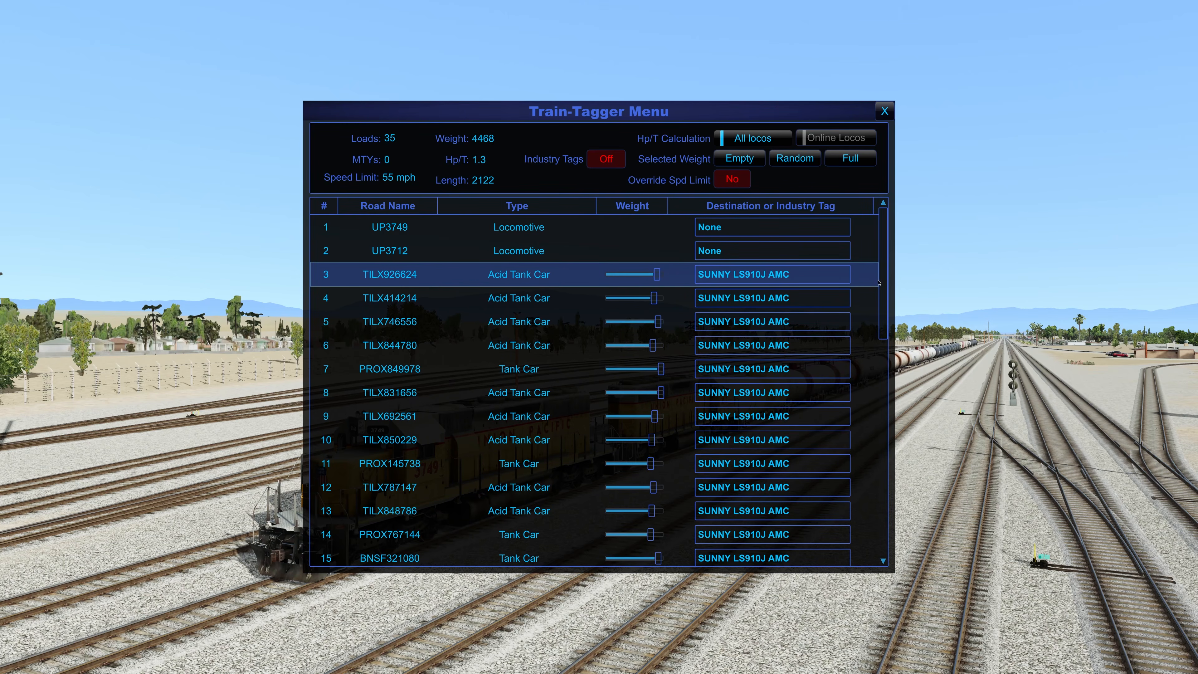
drag(890, 325, 892, 542)
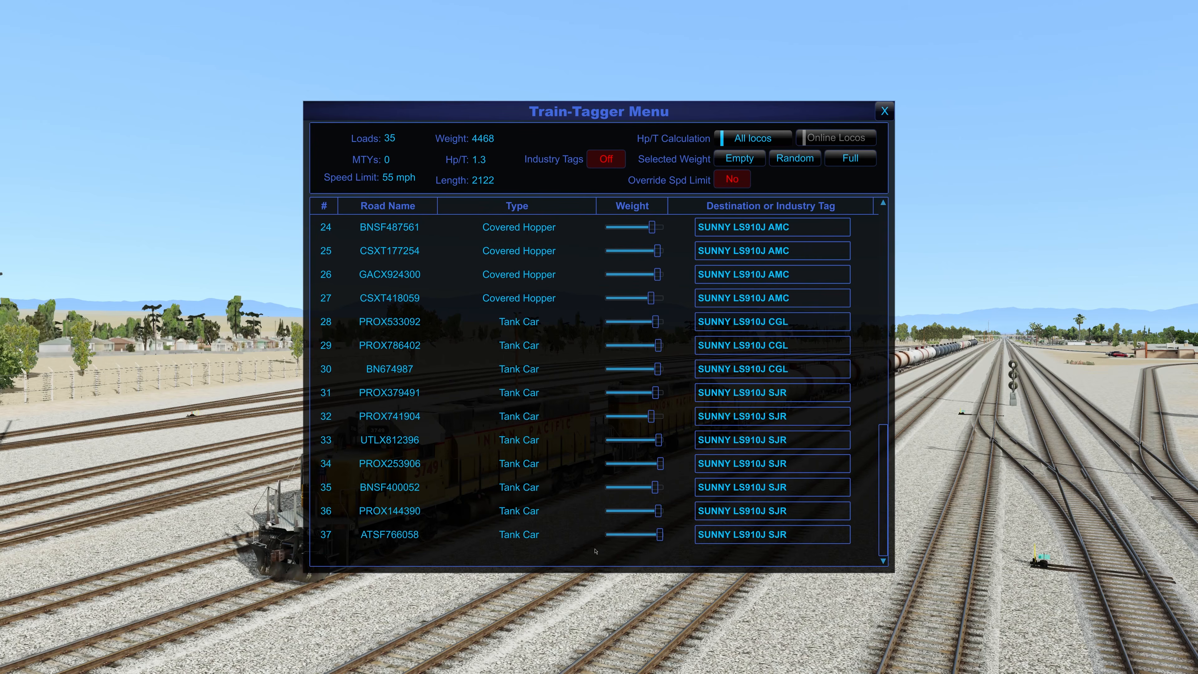
shift+click(553, 540)
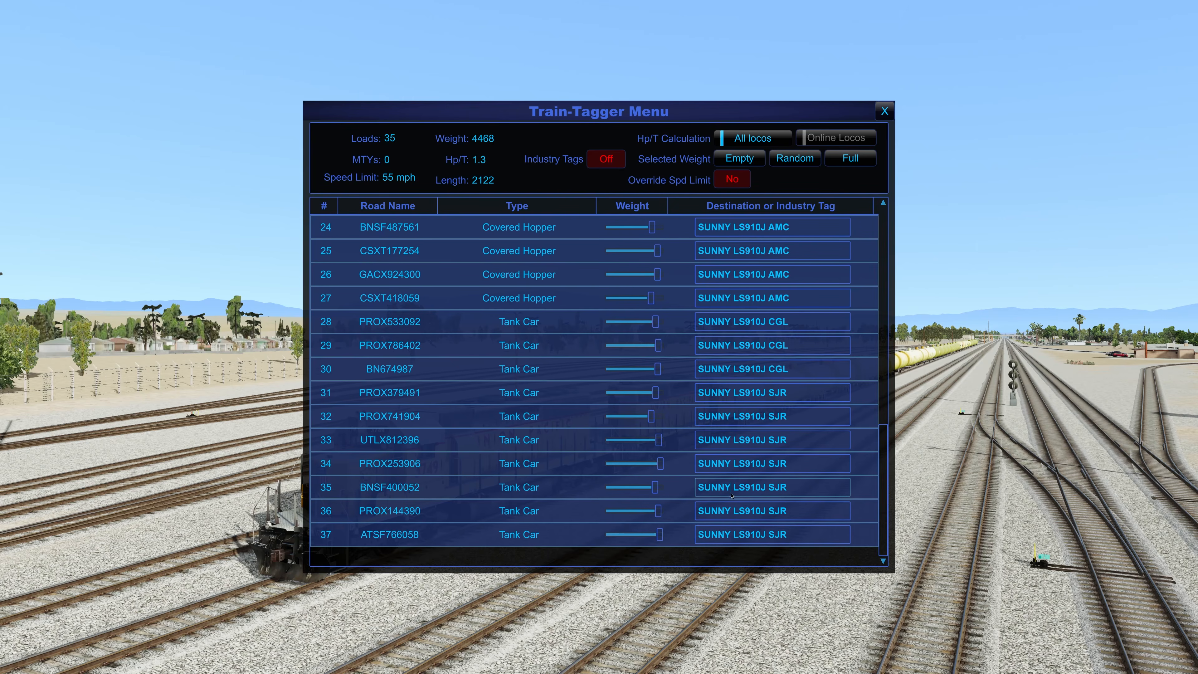
click(734, 442)
key(BackSpace)
key(BackSpace)
key(BackSpace)
key(BackSpace)
key(BackSpace)
key(BackSpace)
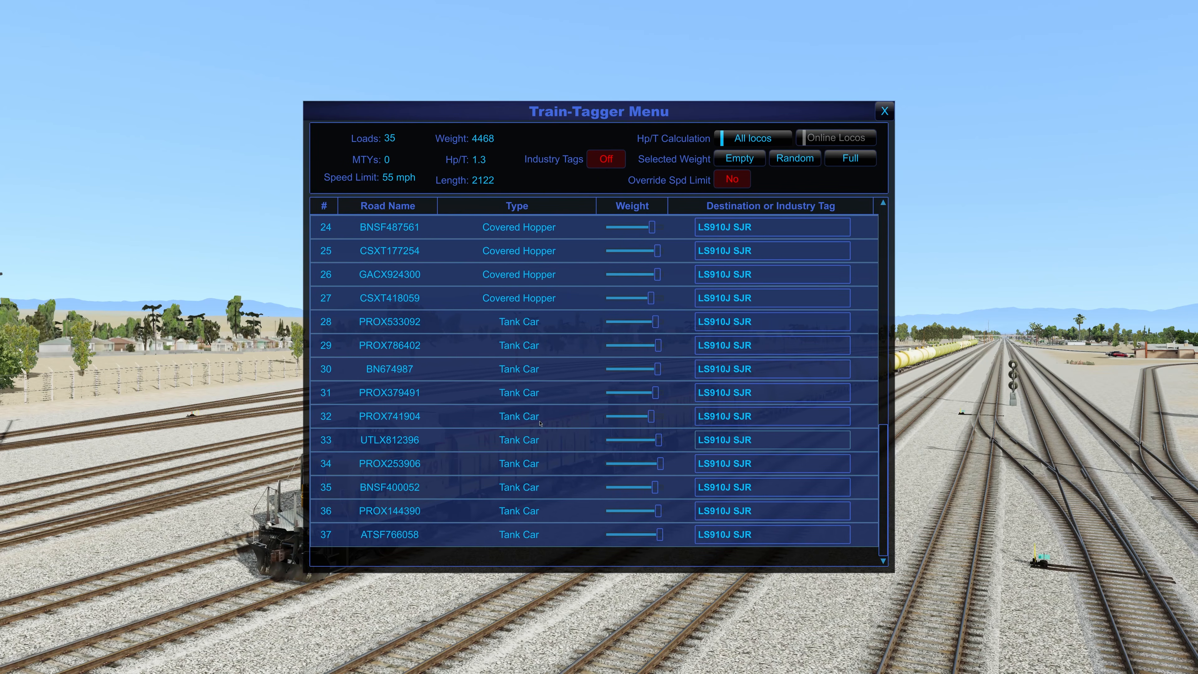
scroll(782, 465, up, 3)
scroll(782, 465, up, 5)
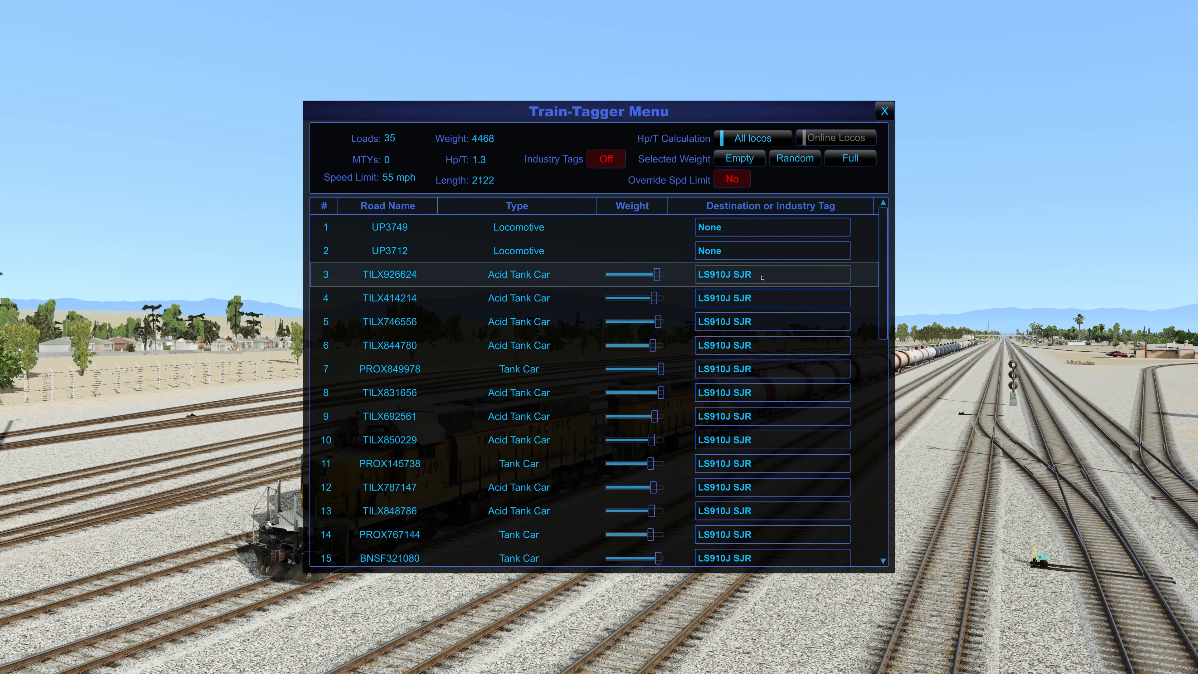
scroll(755, 326, down, 8)
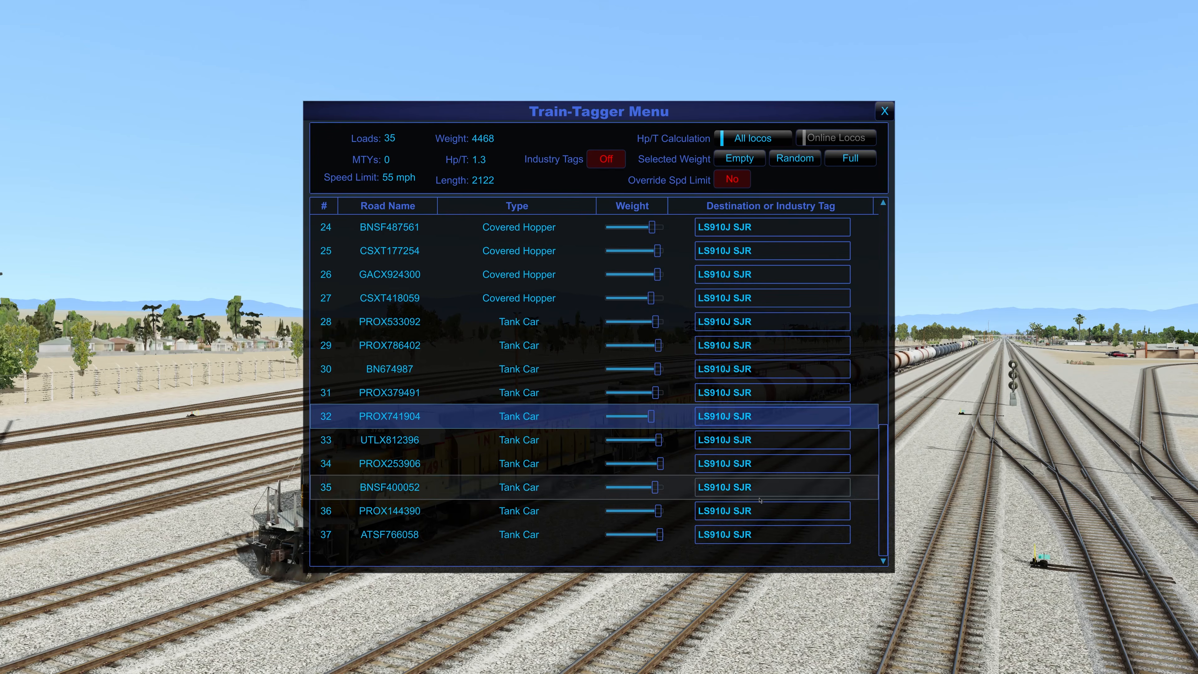
scroll(758, 496, up, 8)
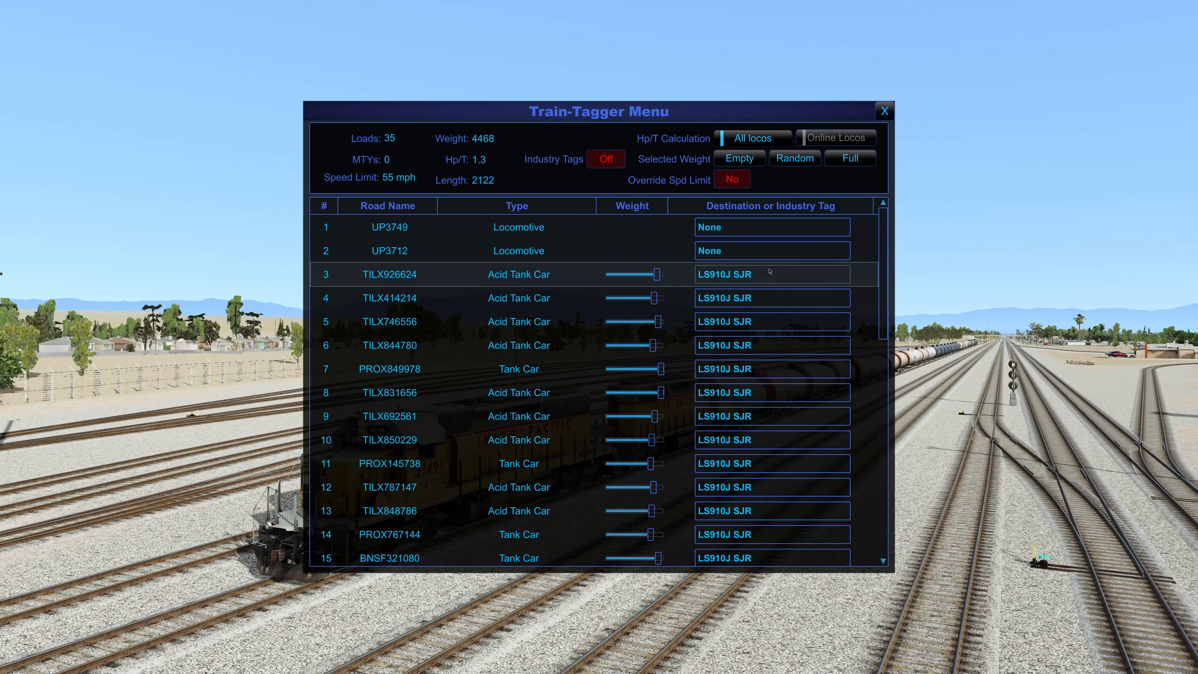
Delete the retagged train from the world and place a fresh copy on the yard track
click(885, 111)
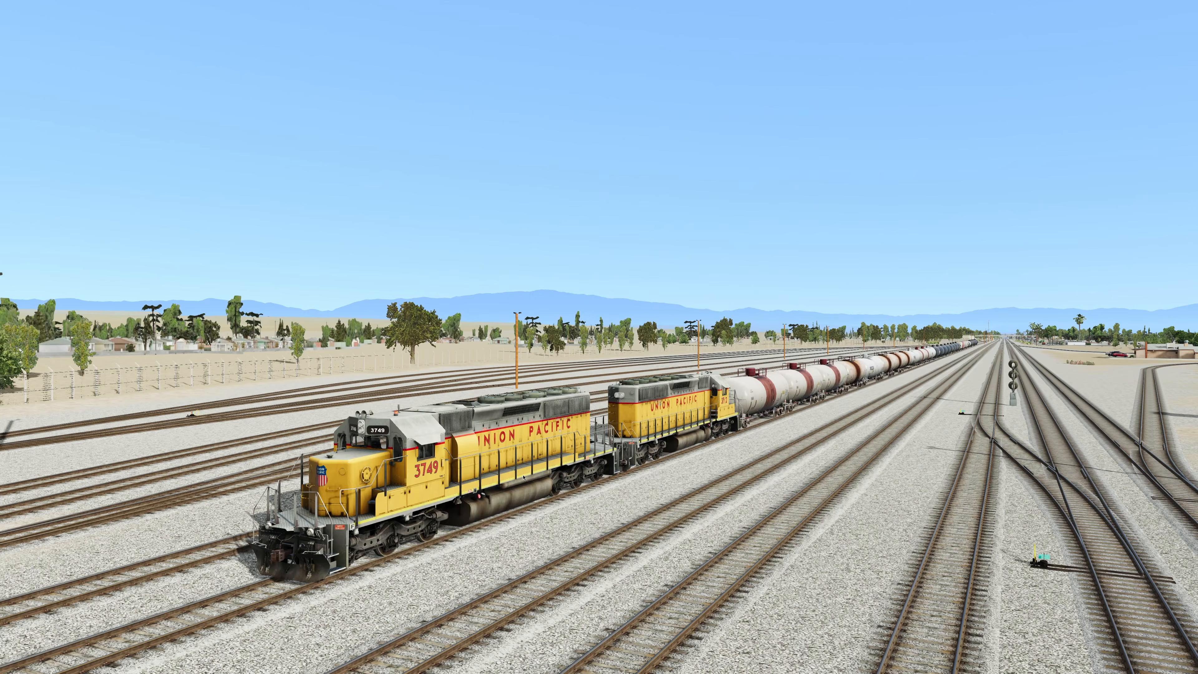
click(630, 440)
click(1062, 55)
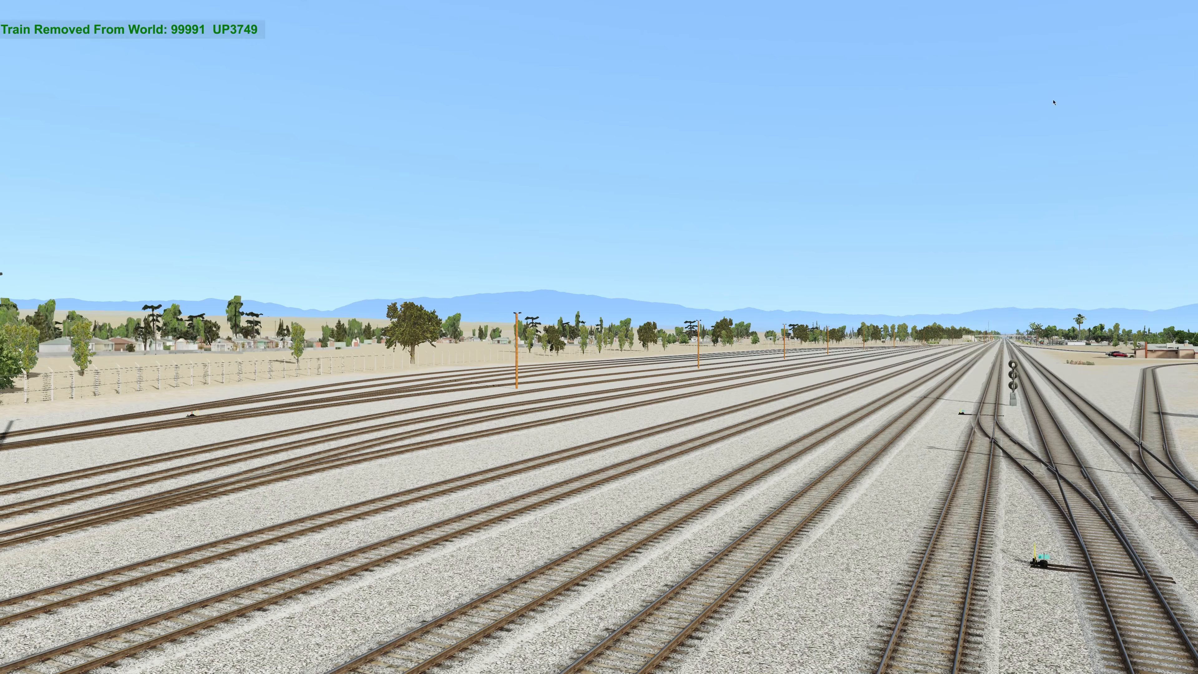
key(F4)
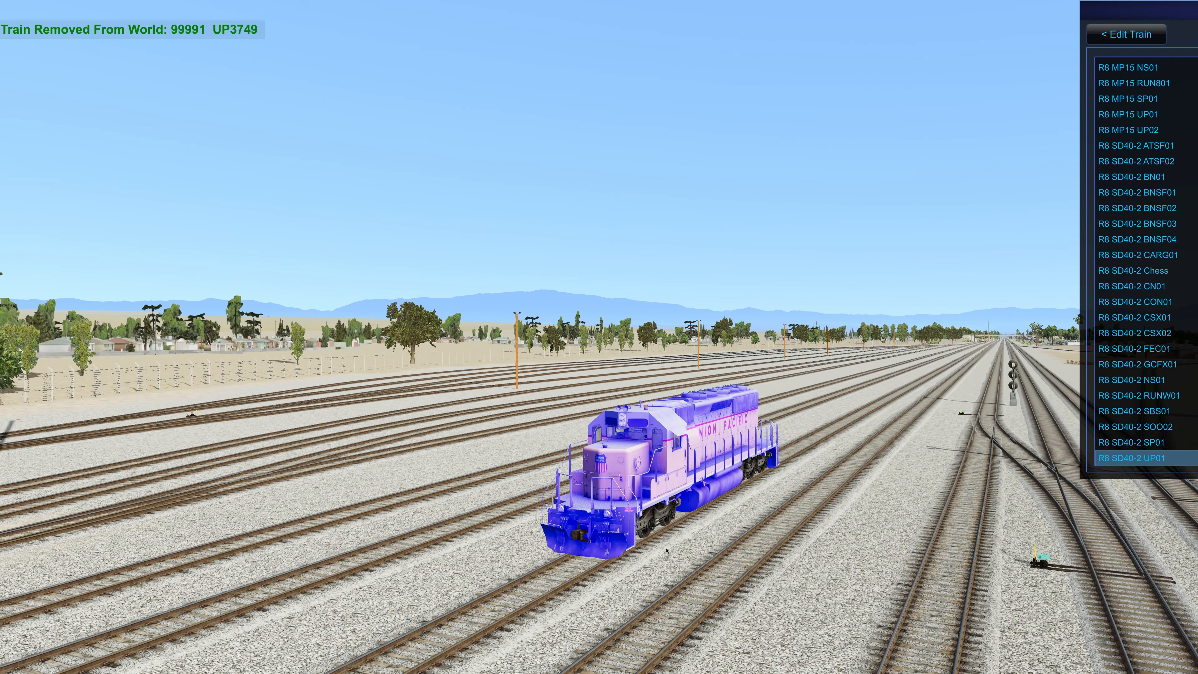
click(561, 509)
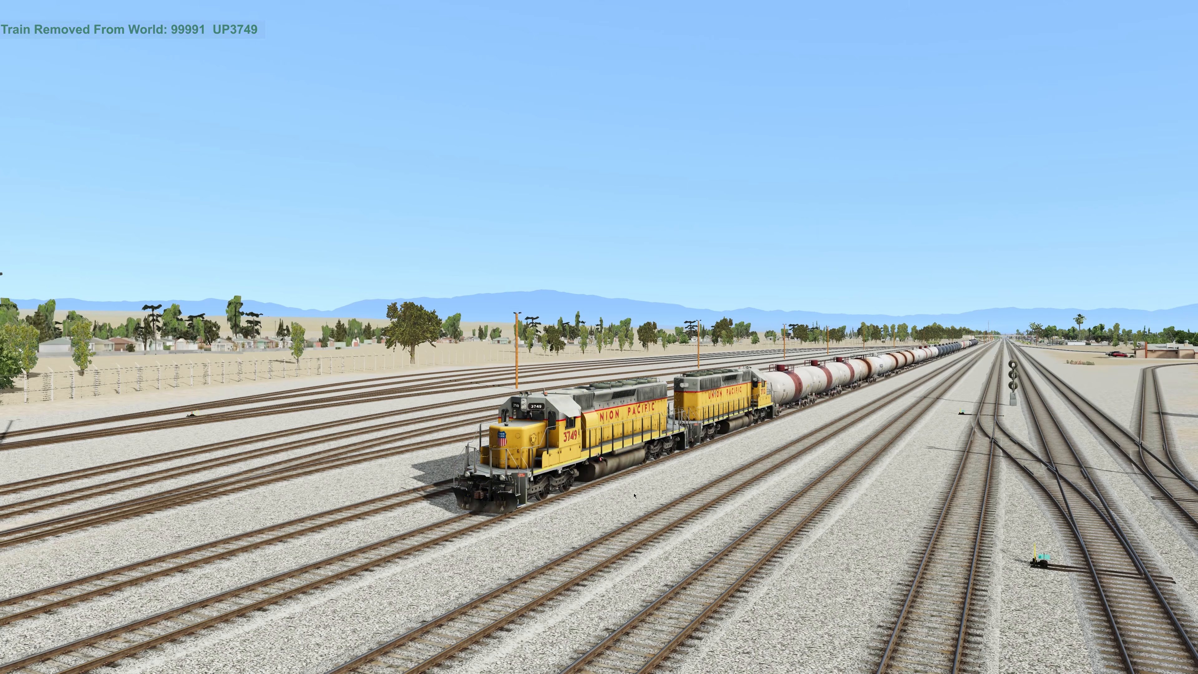
Open the Train-Tagger for the new train and change the tag of cars 31 through 37 to LS910J SJR
click(625, 465)
click(1140, 552)
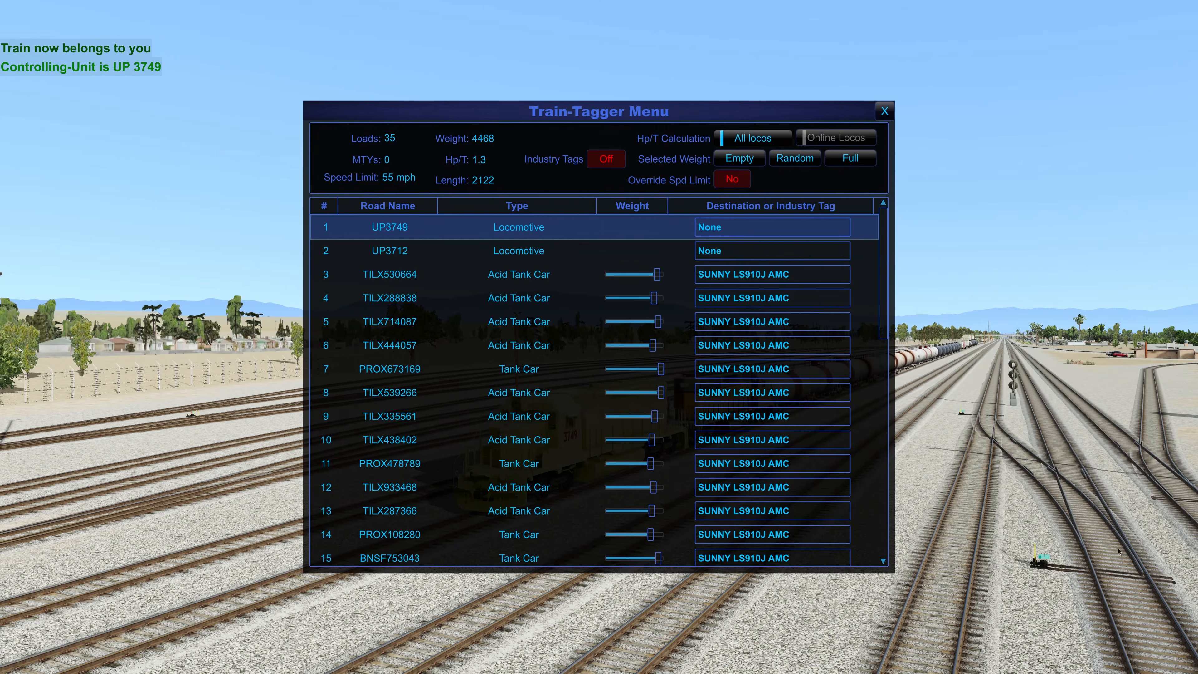
scroll(739, 461, down, 5)
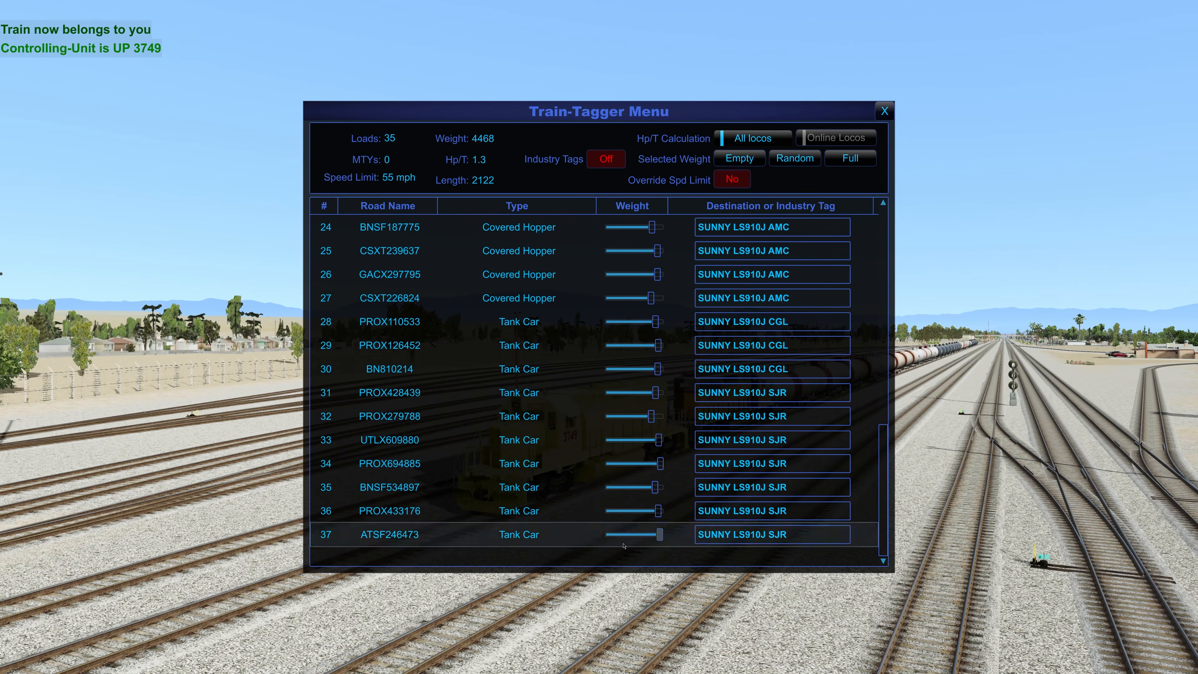
click(538, 536)
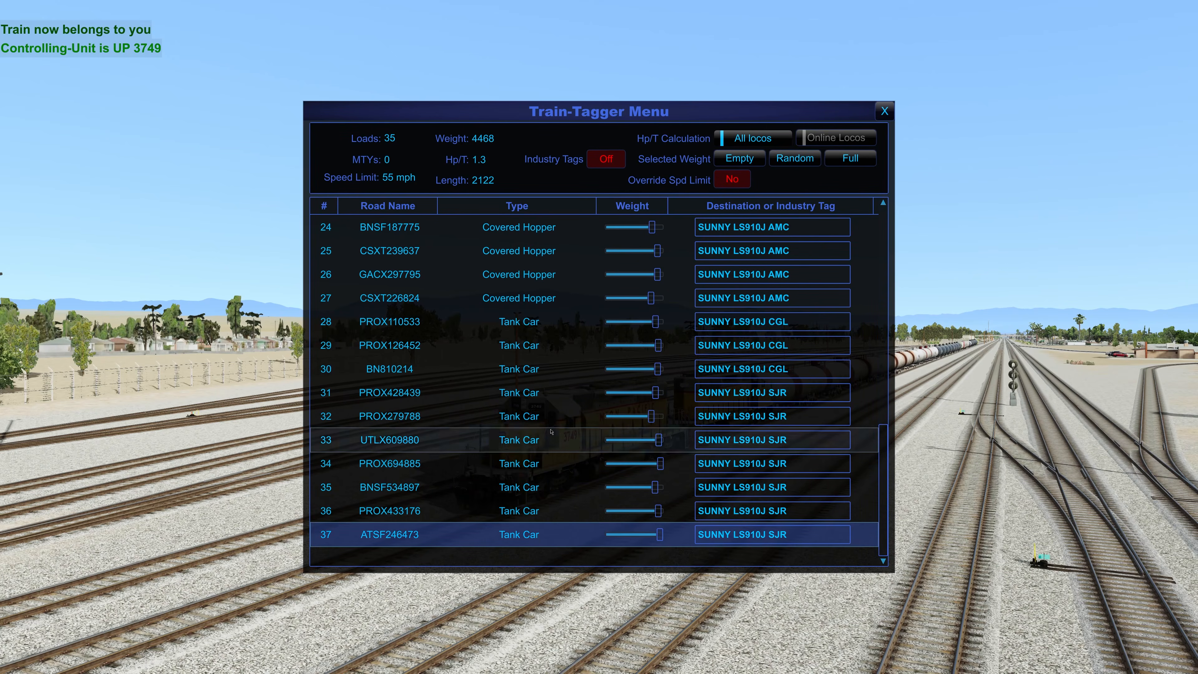
shift+click(549, 399)
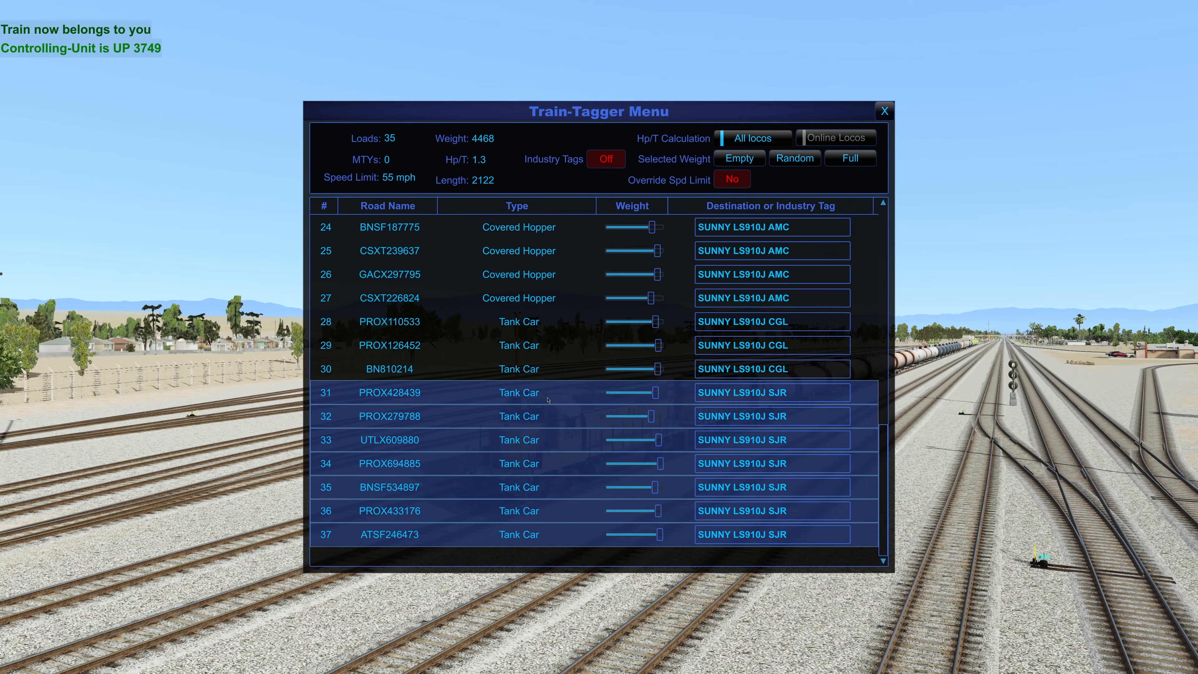
click(734, 399)
key(BackSpace)
key(BackSpace)
key(BackSpace)
key(BackSpace)
key(BackSpace)
key(BackSpace)
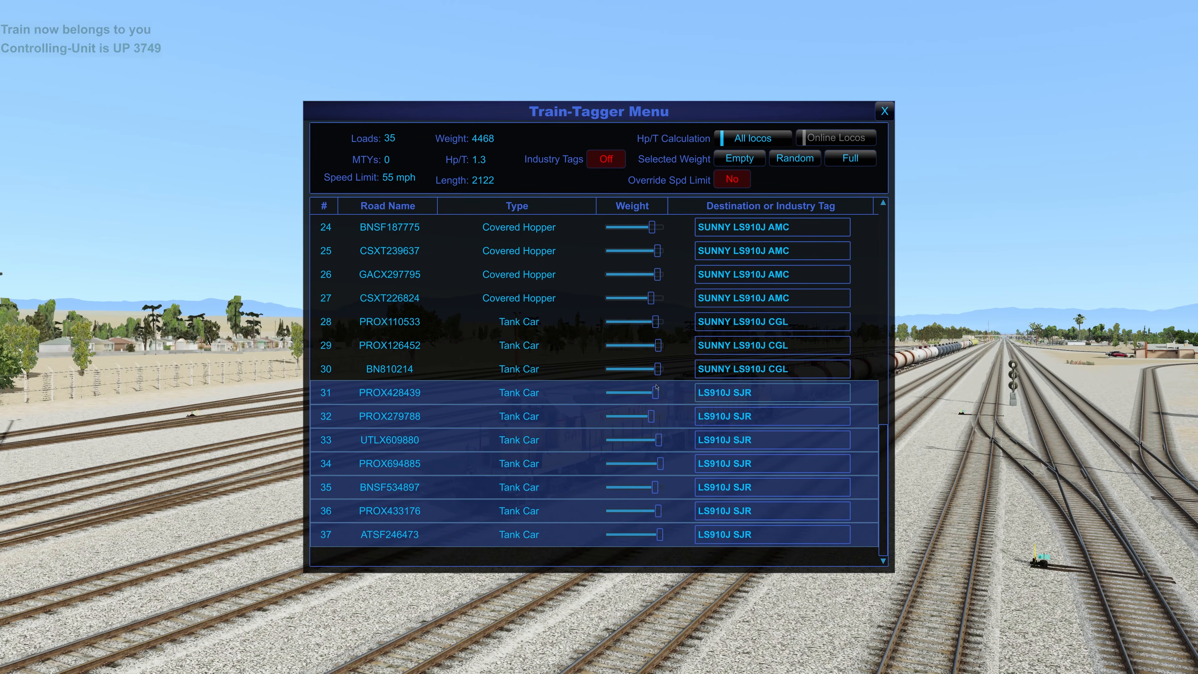
Change the tag of cars 28 through 30 to LS910J CGL and check the tags along the train
click(662, 387)
click(521, 376)
shift+click(597, 333)
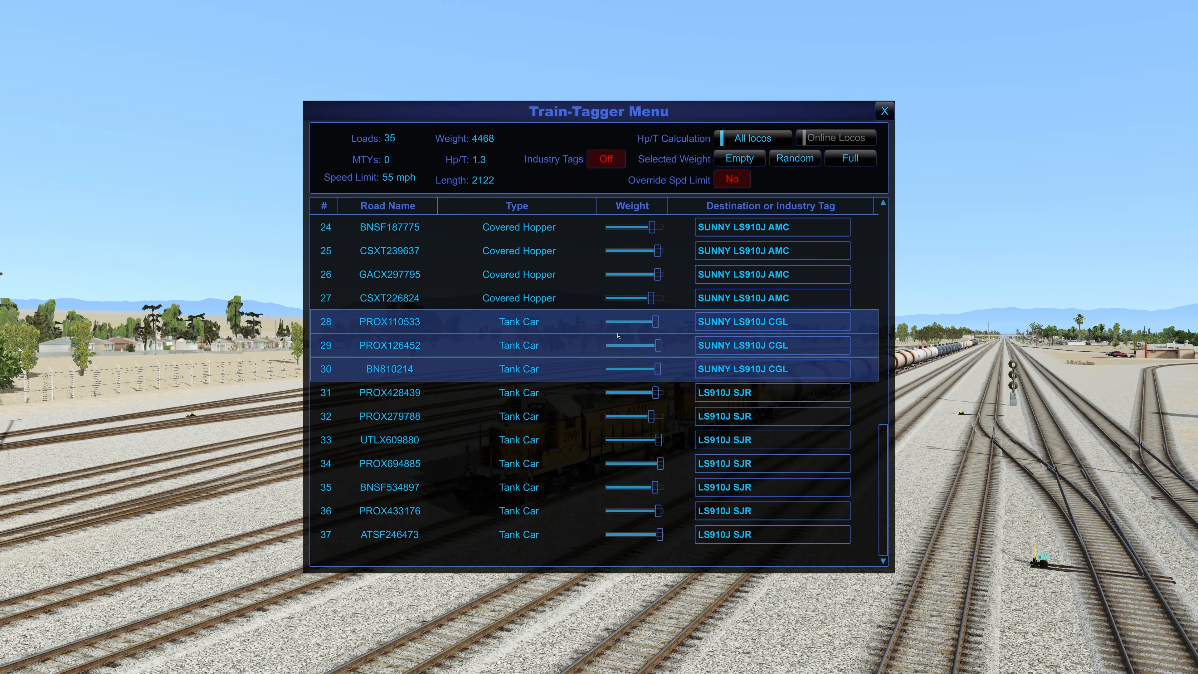
click(735, 325)
key(BackSpace)
key(BackSpace)
key(BackSpace)
key(BackSpace)
key(BackSpace)
key(BackSpace)
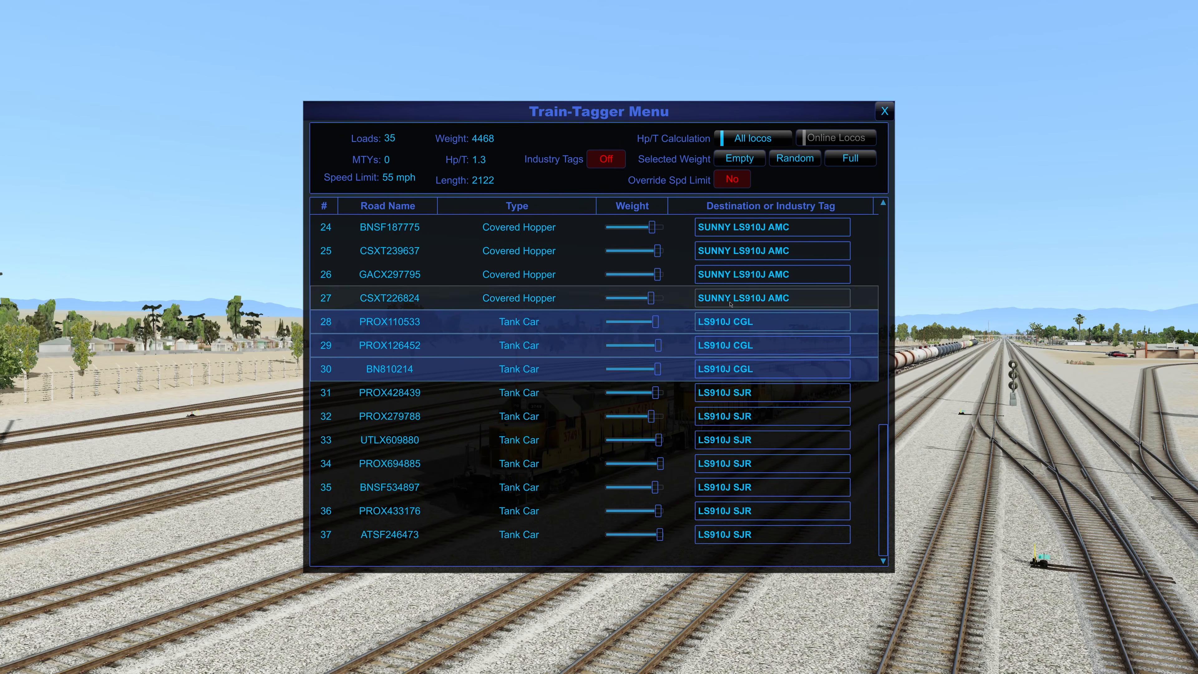
click(542, 323)
scroll(609, 308, up, 8)
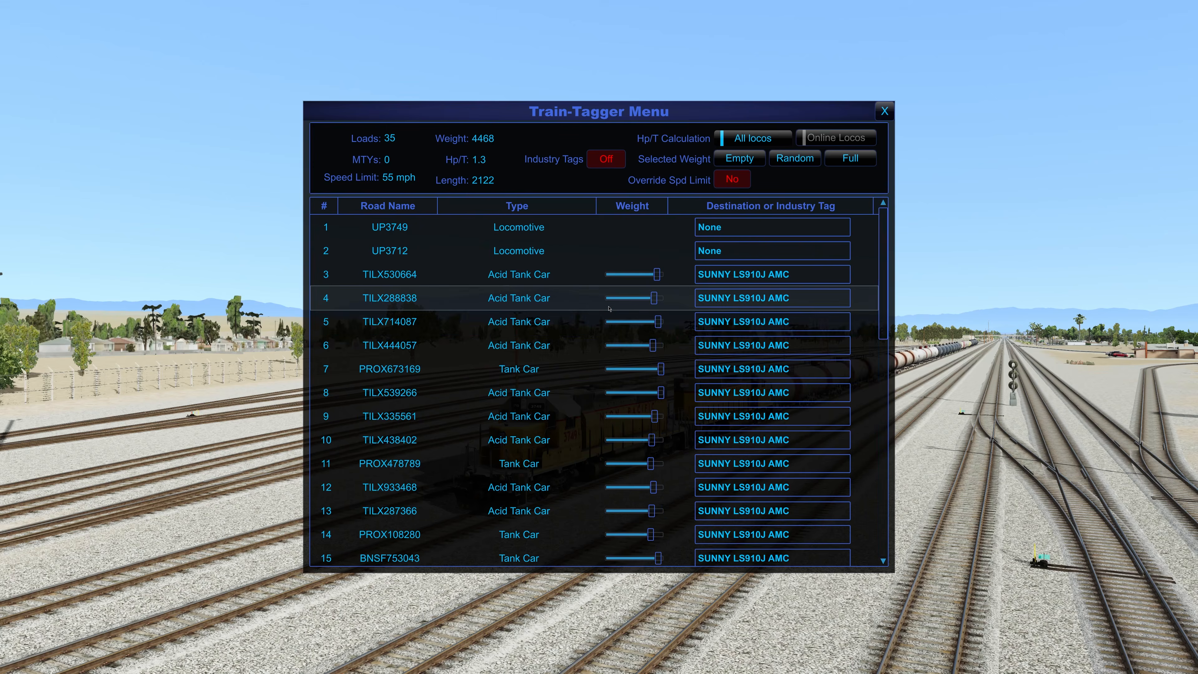
scroll(684, 416, down, 8)
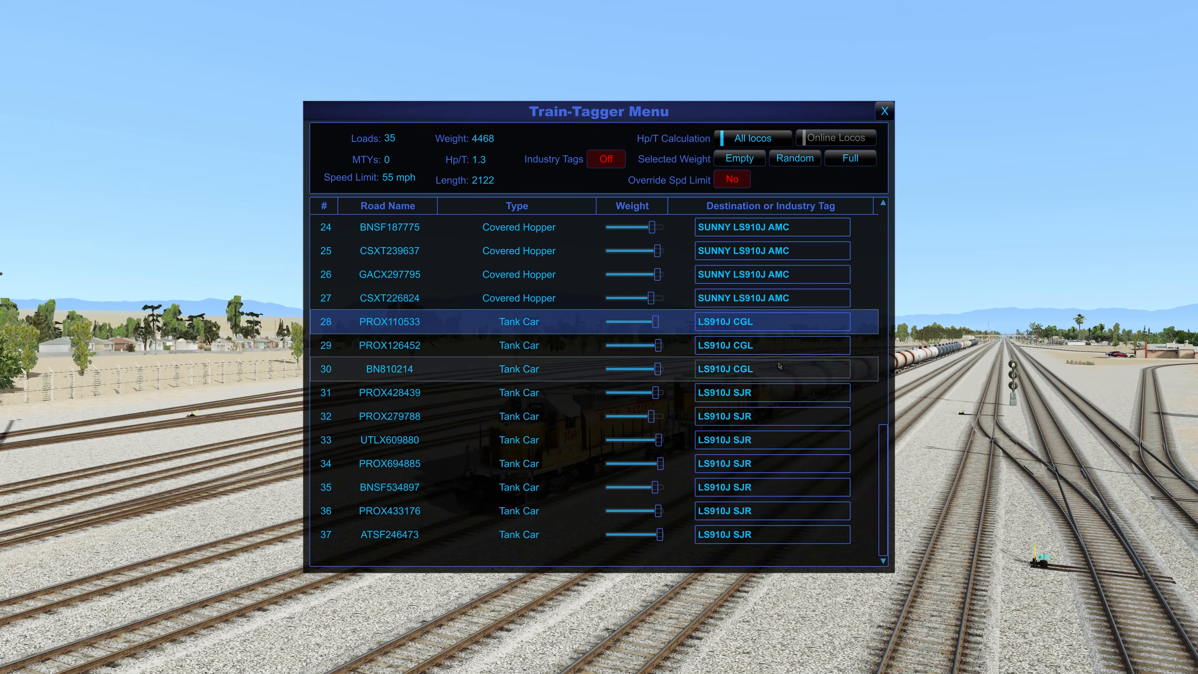
Close the Train-Tagger and display the destination tags above the railcars
scroll(802, 286, up, 8)
click(885, 111)
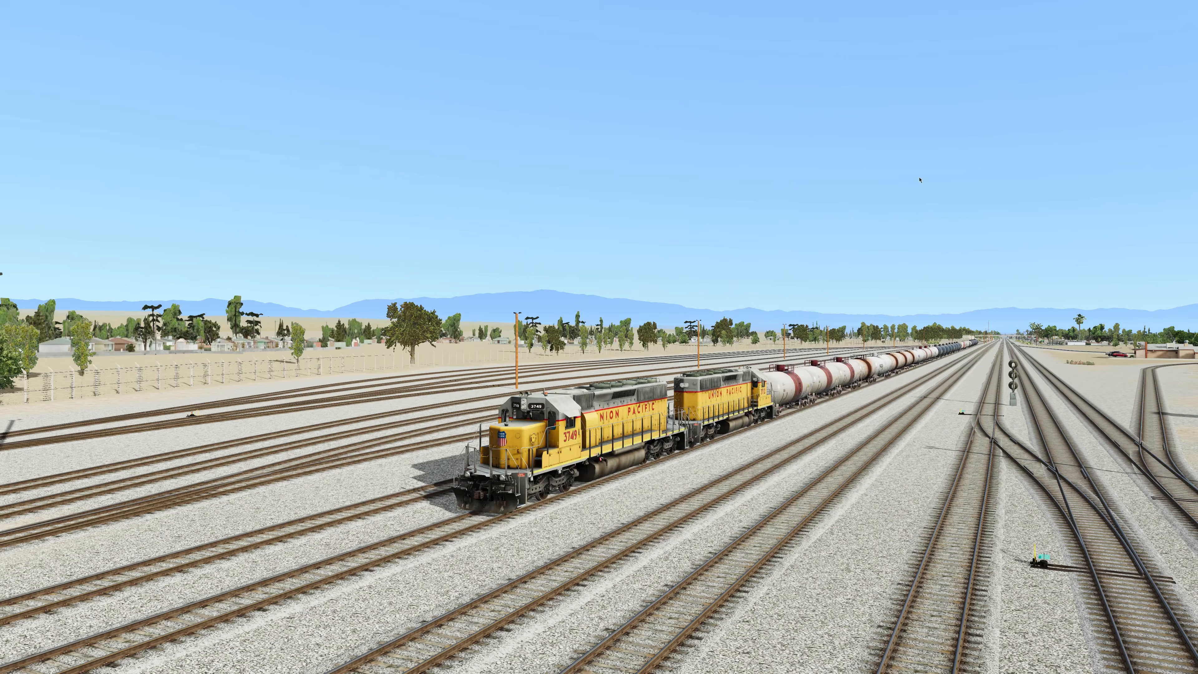
drag(717, 479, 878, 469)
key(Up)
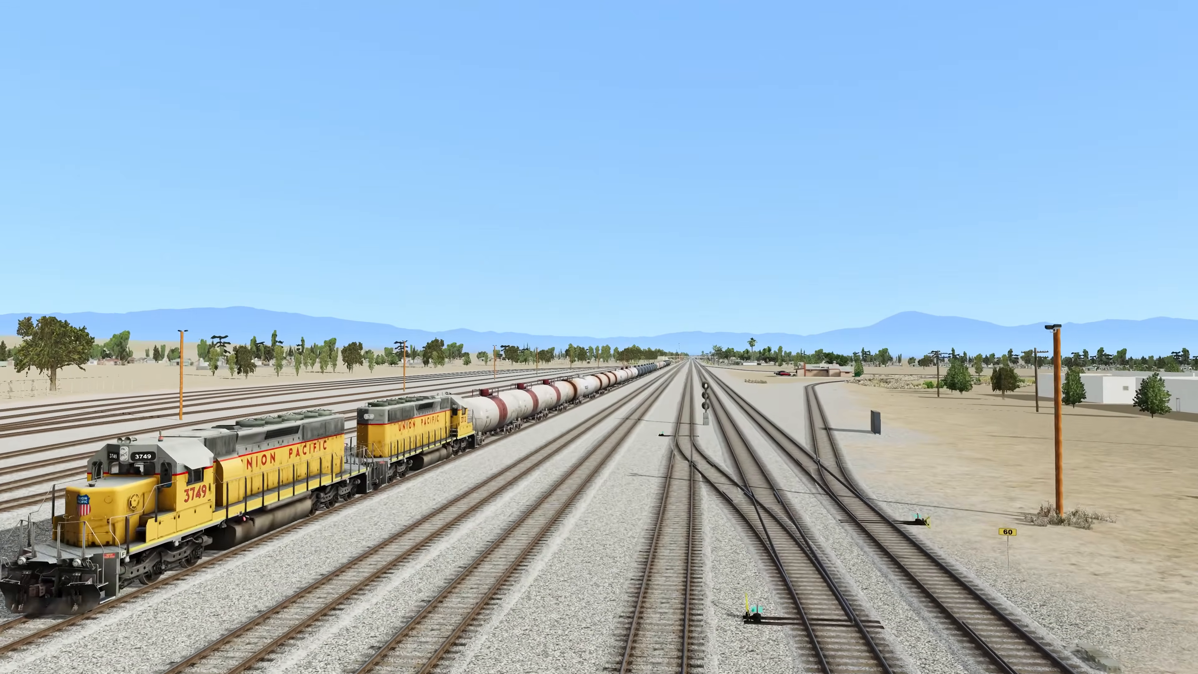
key(Up)
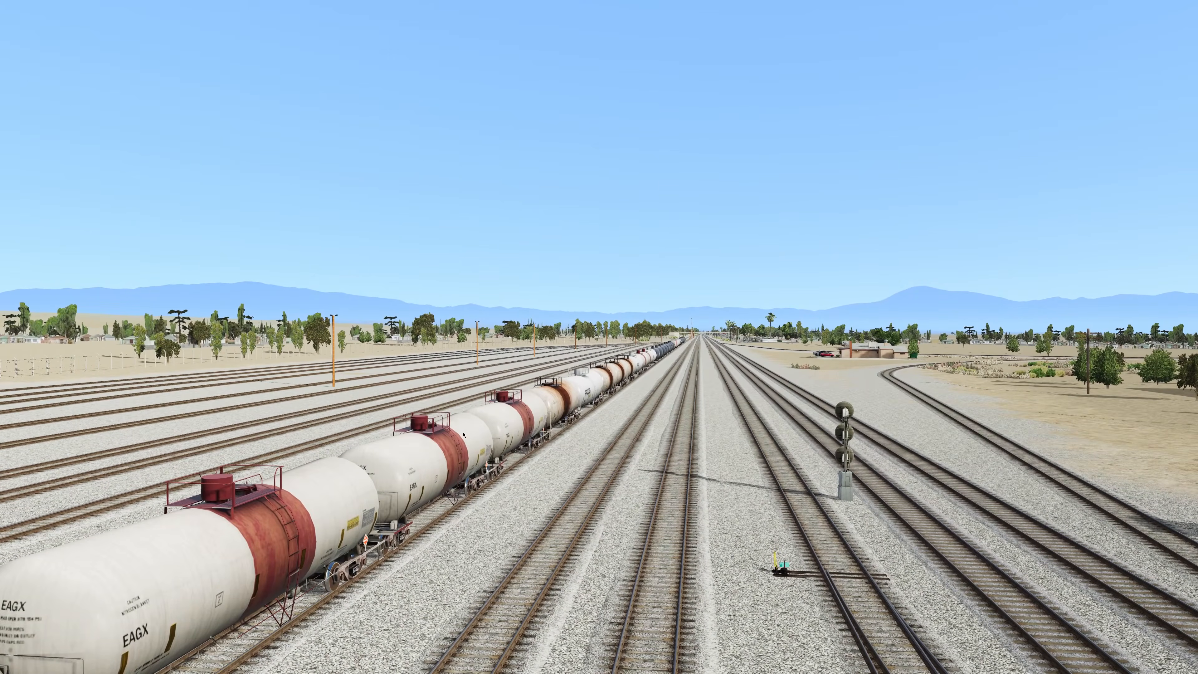
key(Tab)
key(Tab)
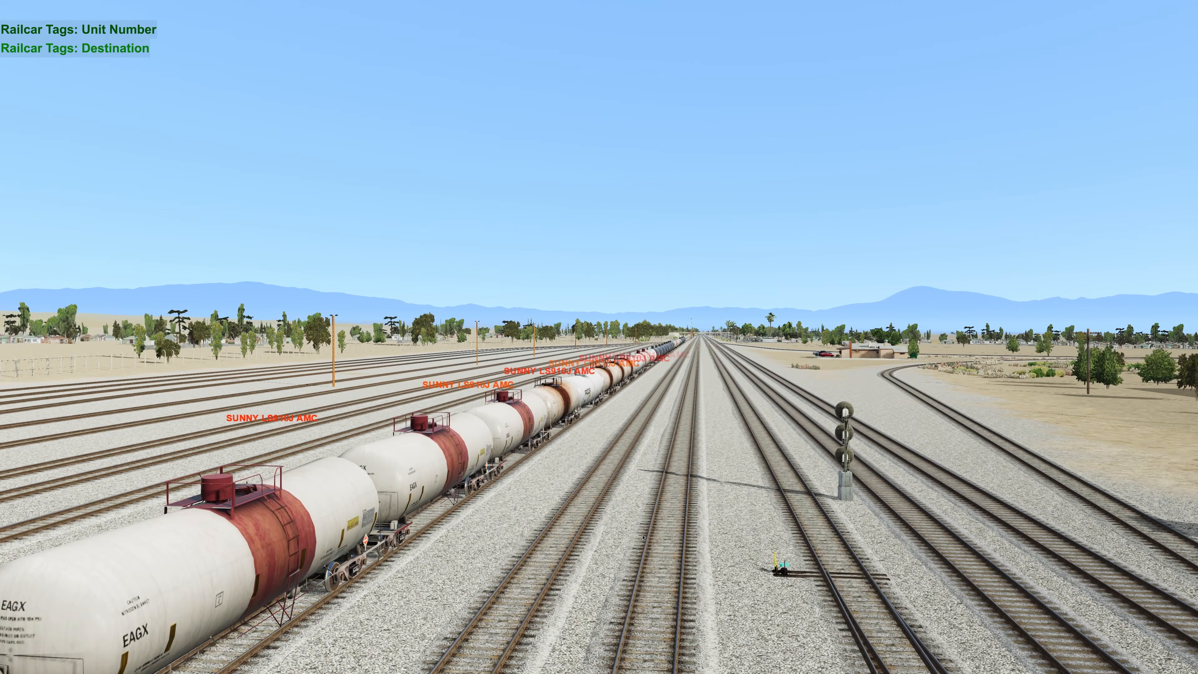
Examine the destination tags along the train, from the leading tank cars through the hoppers to the last car
key(Up)
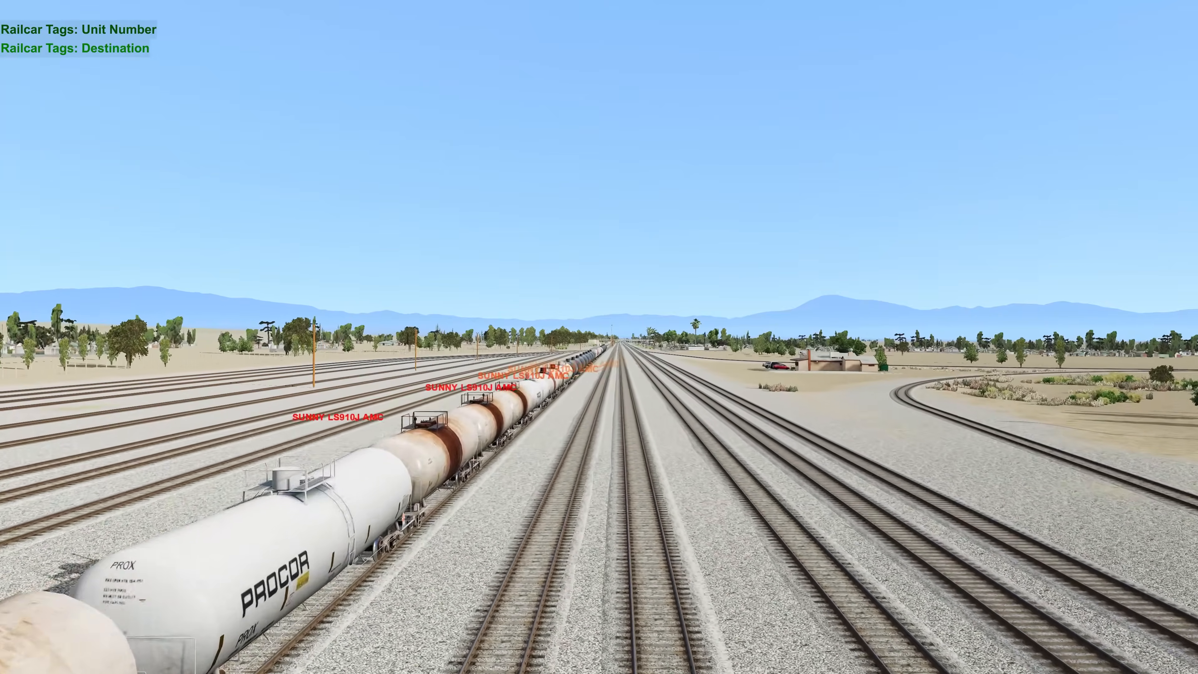
key(Down)
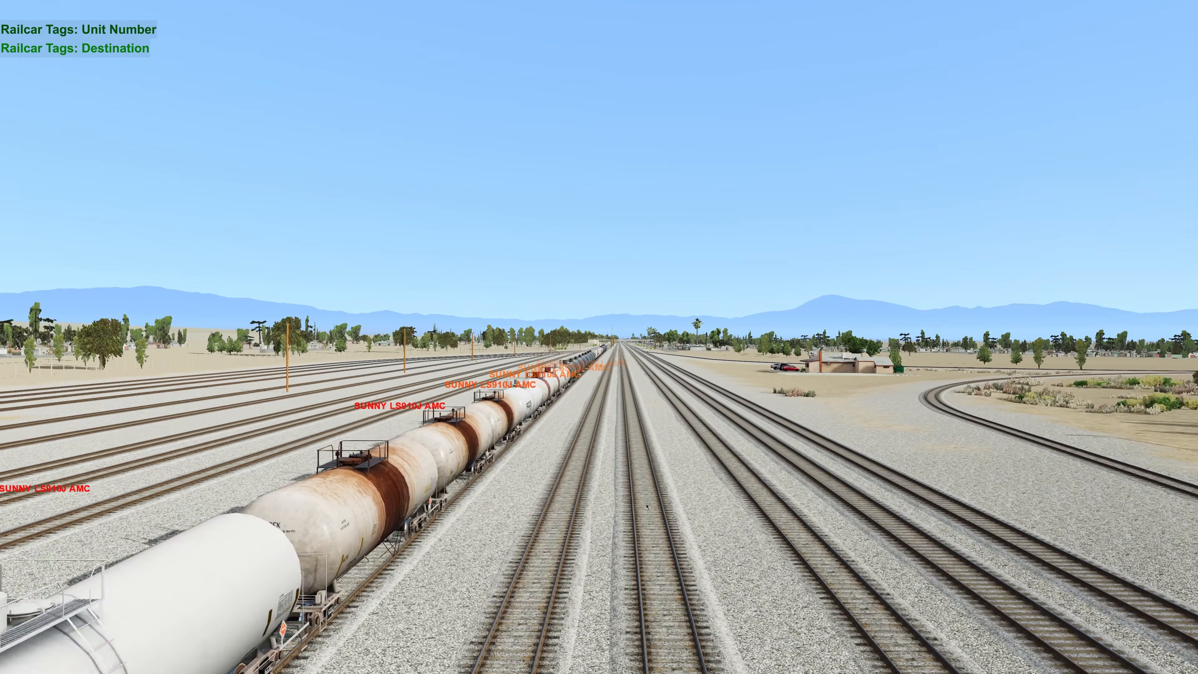
key(Up)
key(Up)
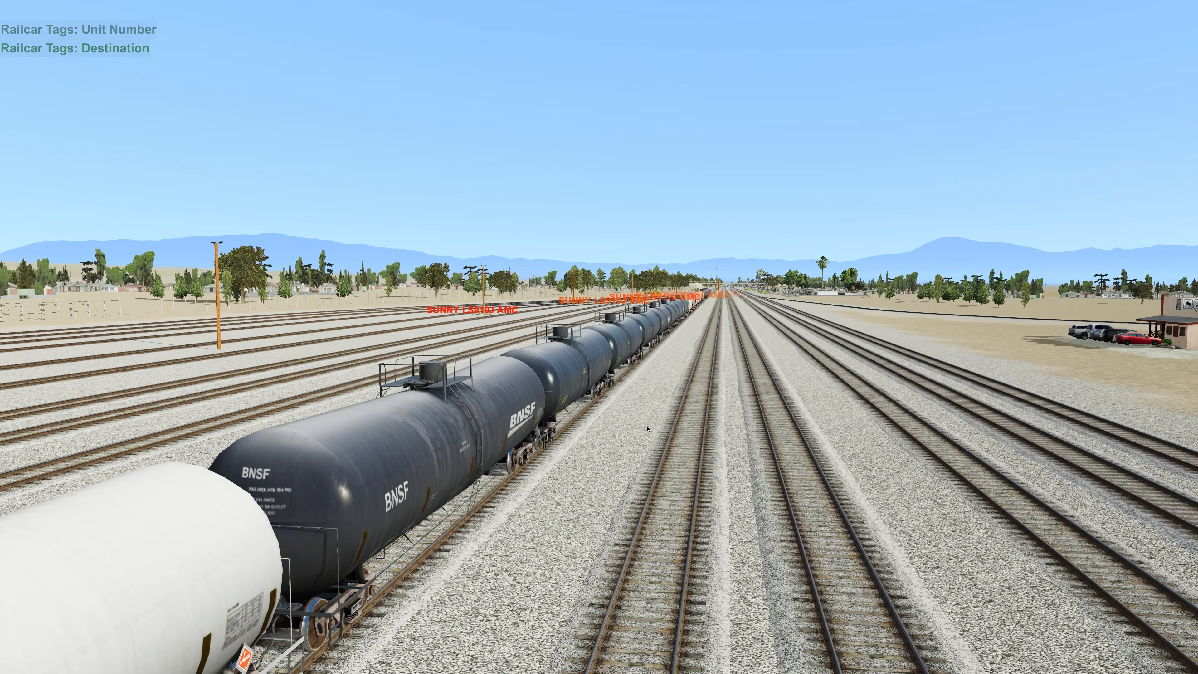
key(Up)
key(Up)
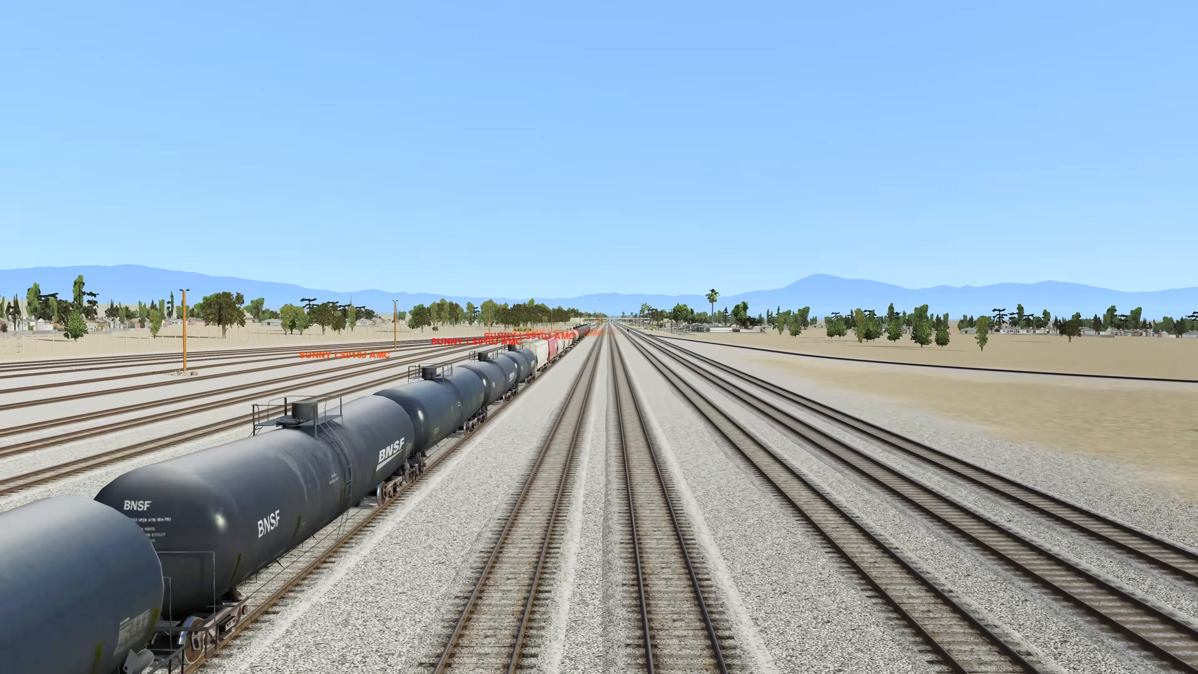
key(Up)
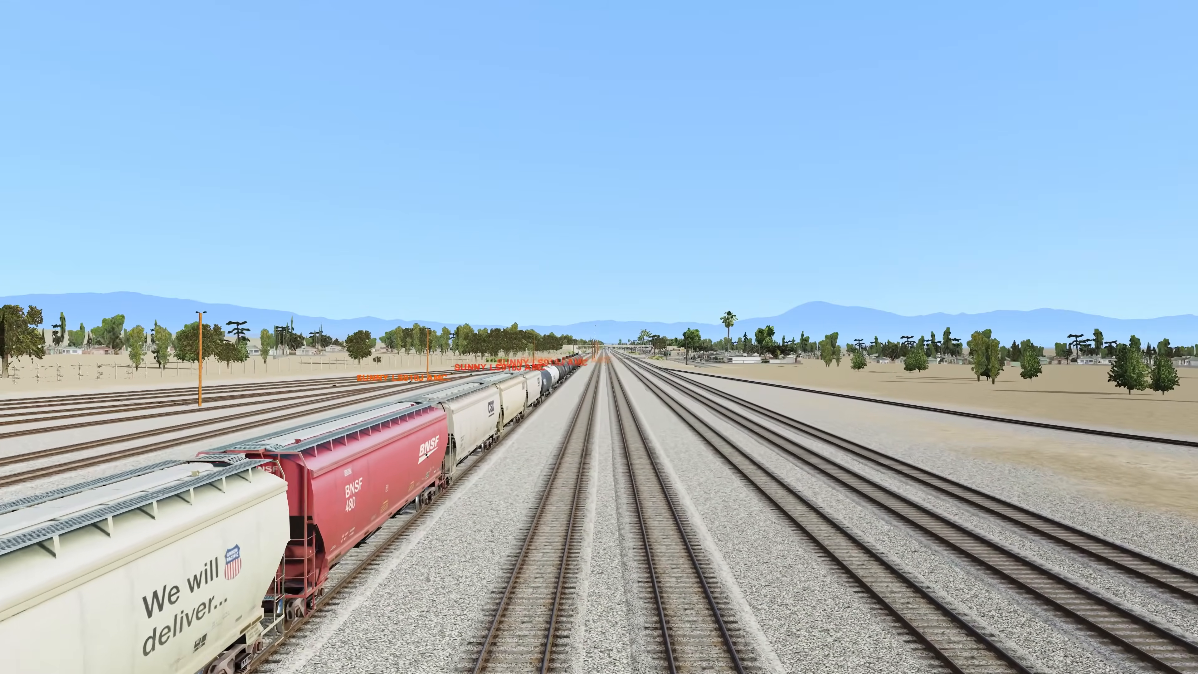
click(401, 453)
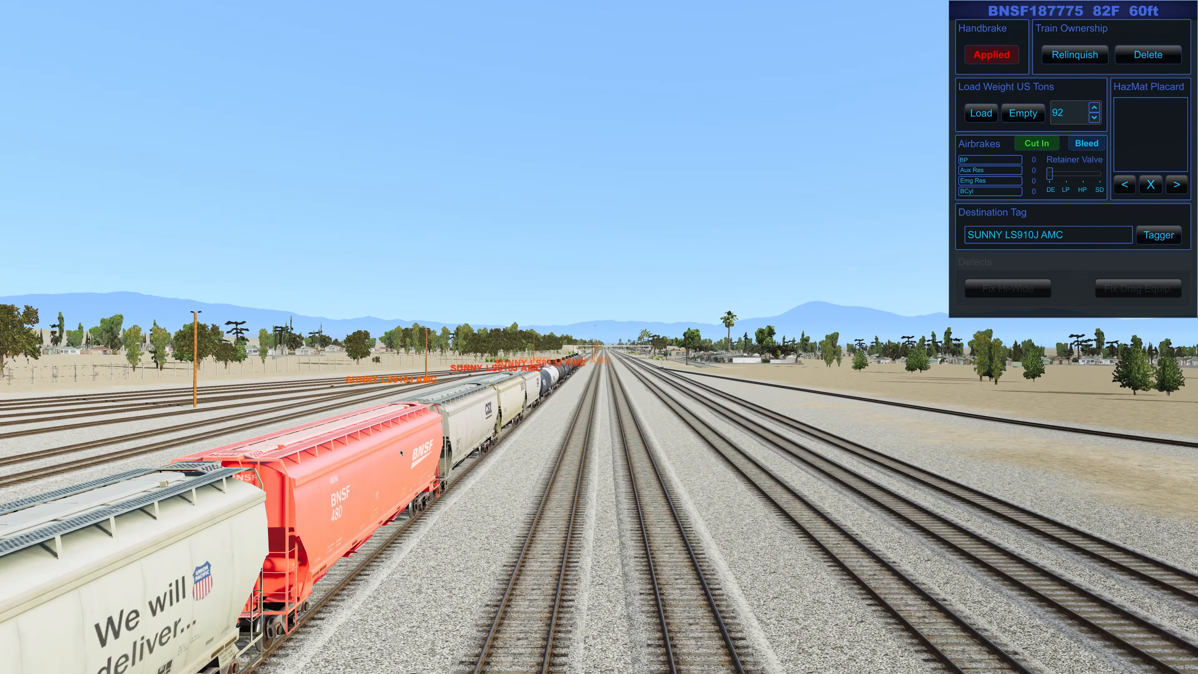
click(588, 483)
key(Up)
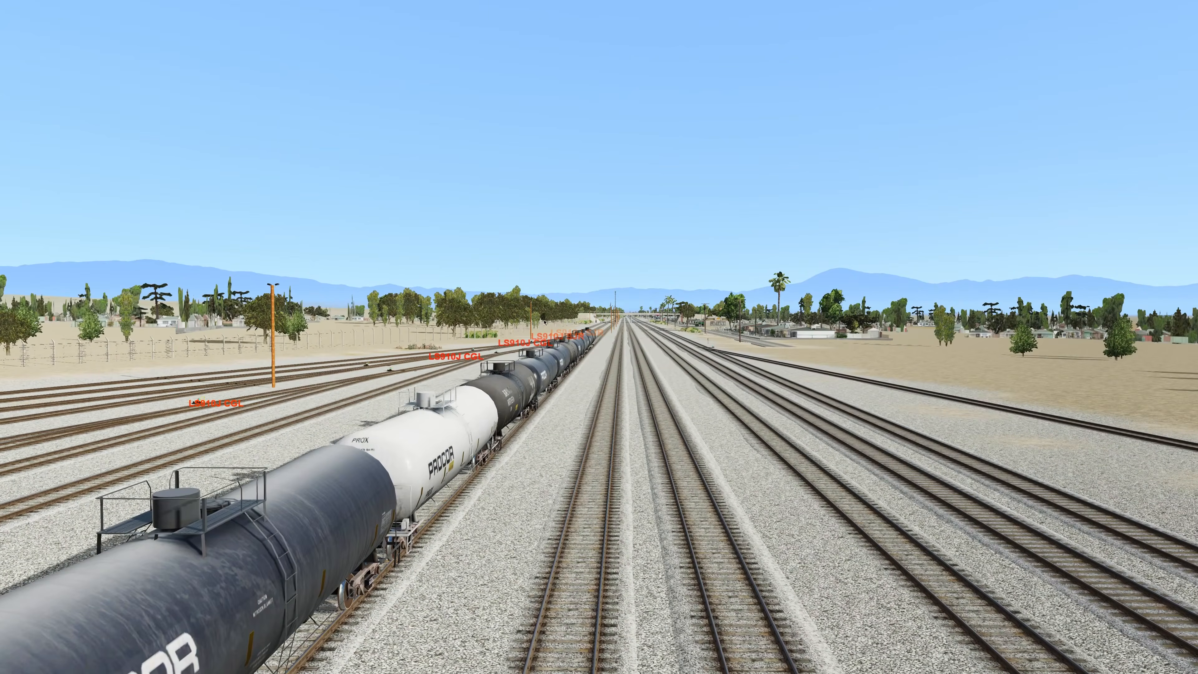
key(Up)
key(Up)
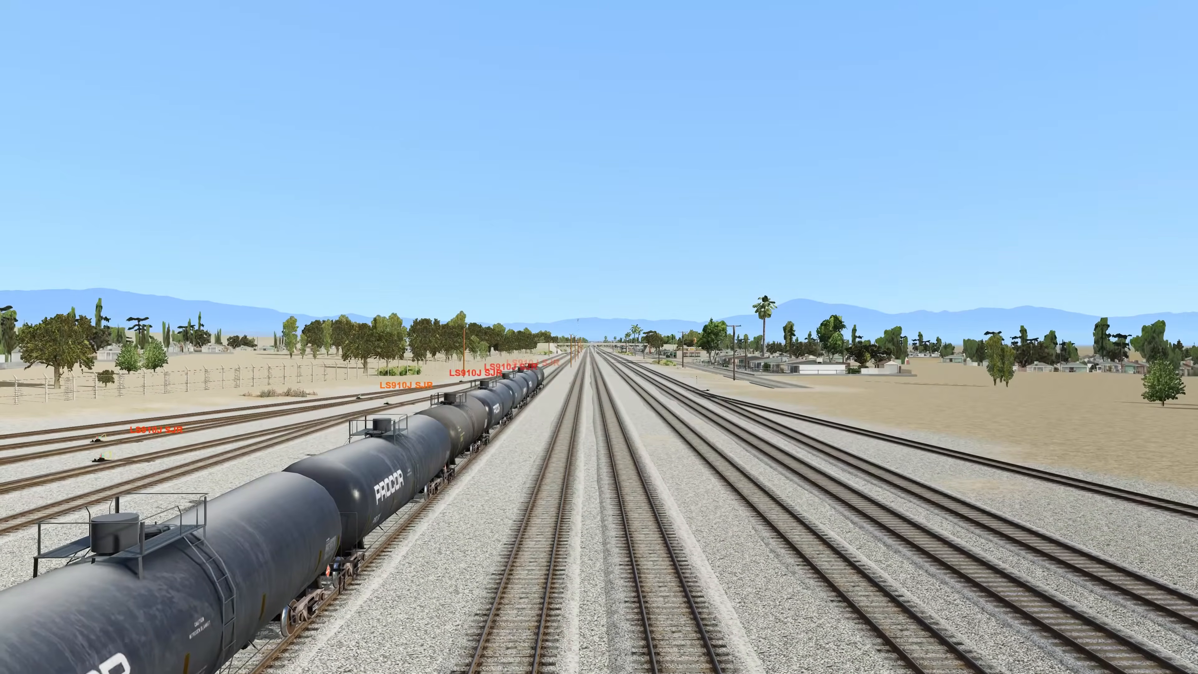
key(Up)
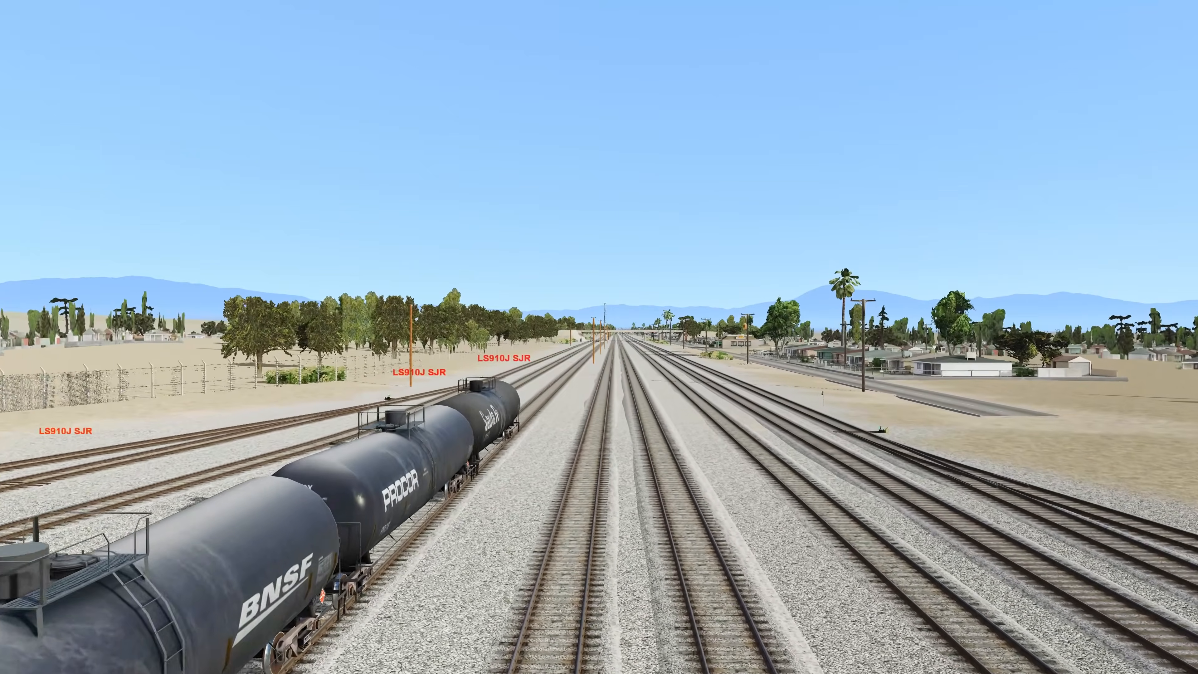
key(t)
key(t)
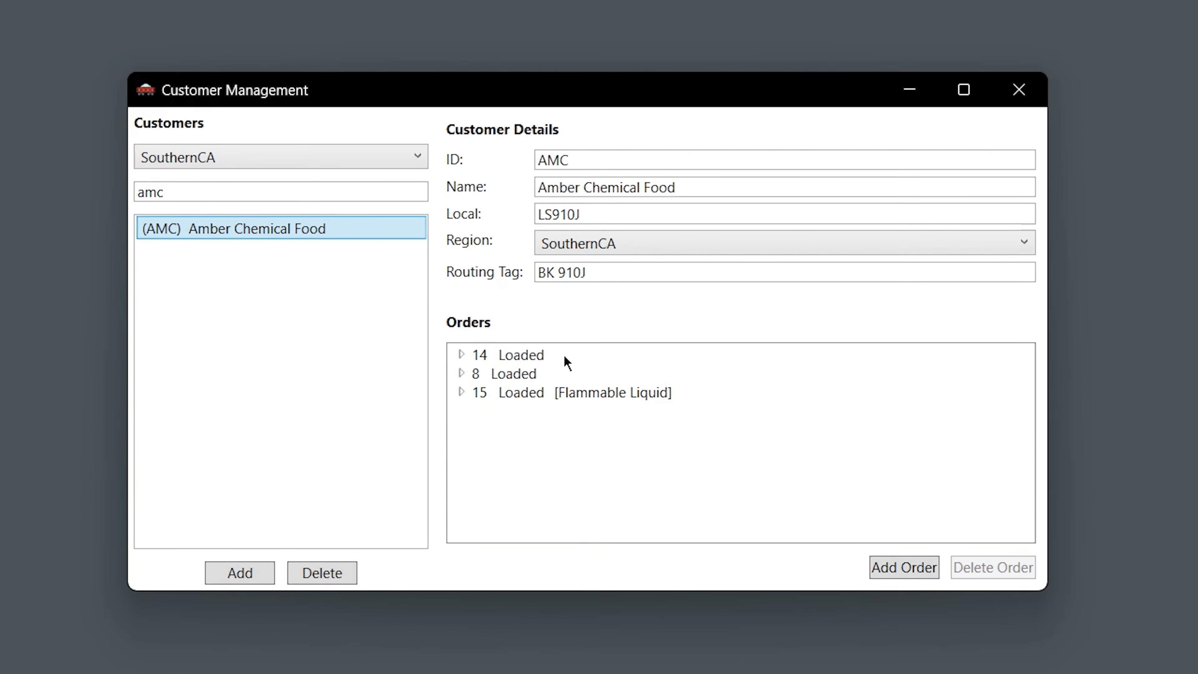
Examine the car types in each of Amber Chemical Food's three loaded orders and close the customer management window
click(519, 357)
click(521, 374)
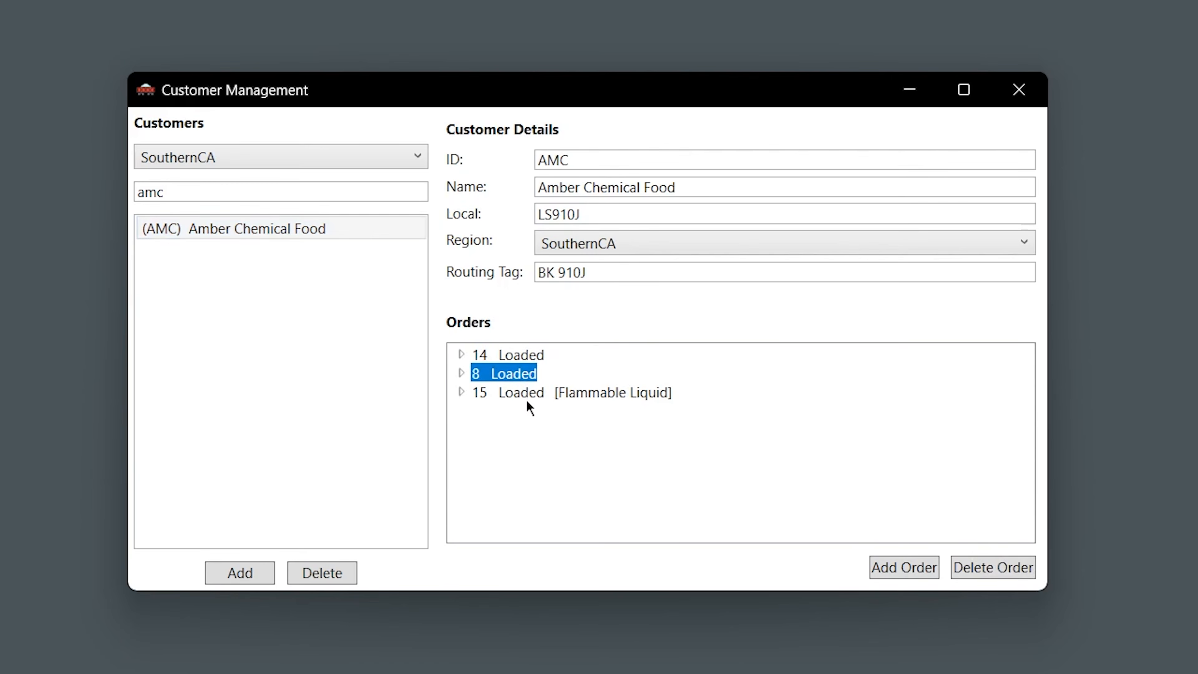
click(526, 400)
click(460, 389)
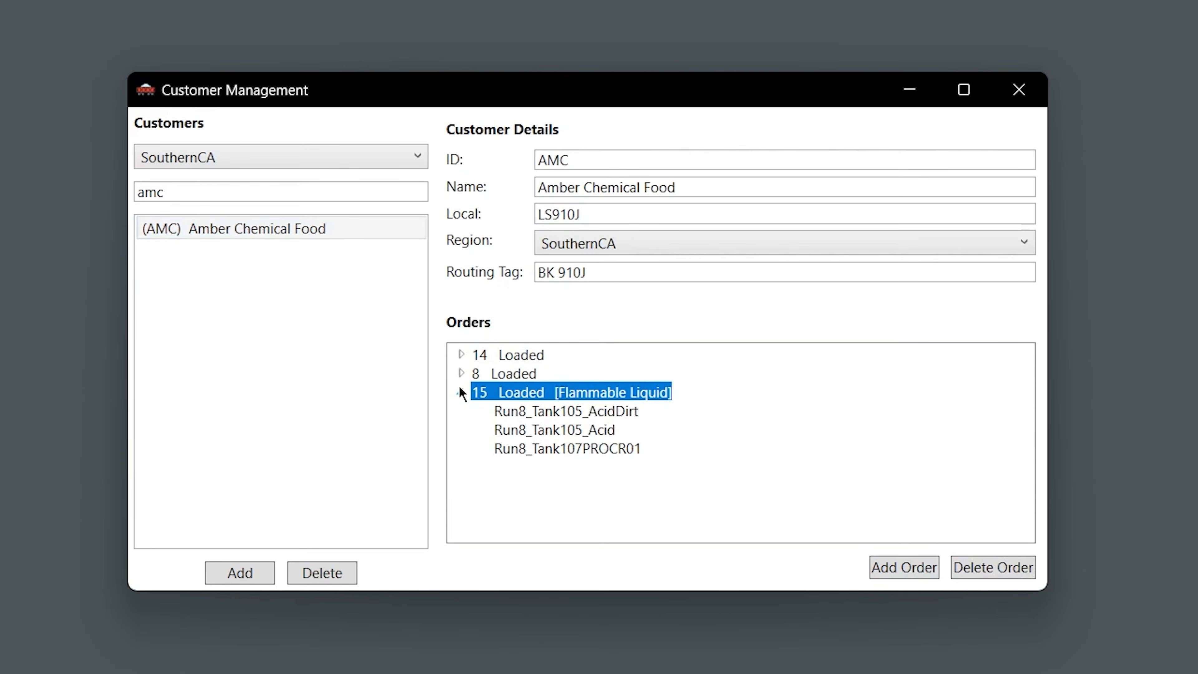
click(460, 392)
click(461, 373)
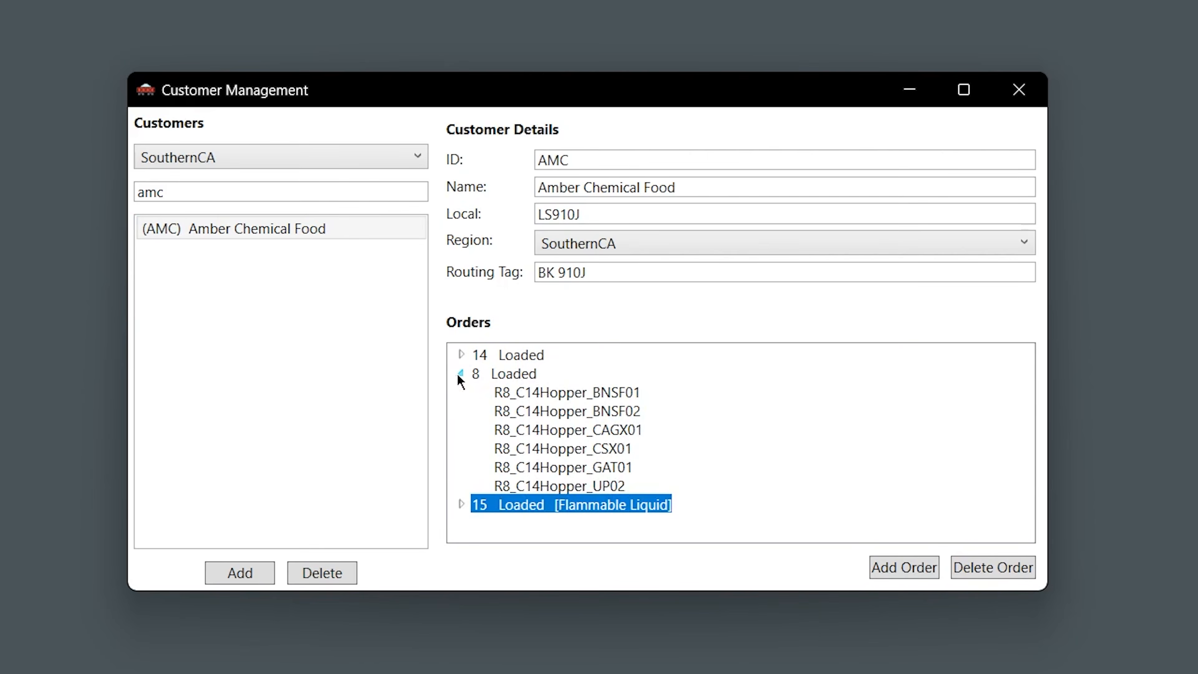
click(460, 374)
click(461, 355)
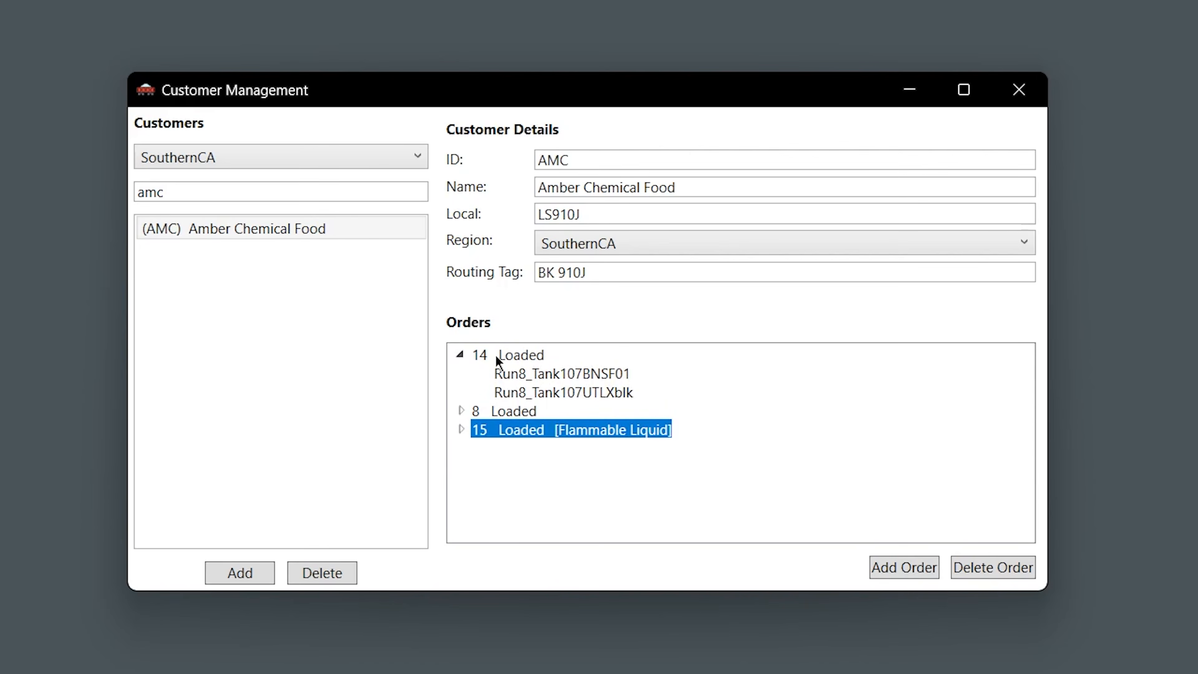
click(460, 355)
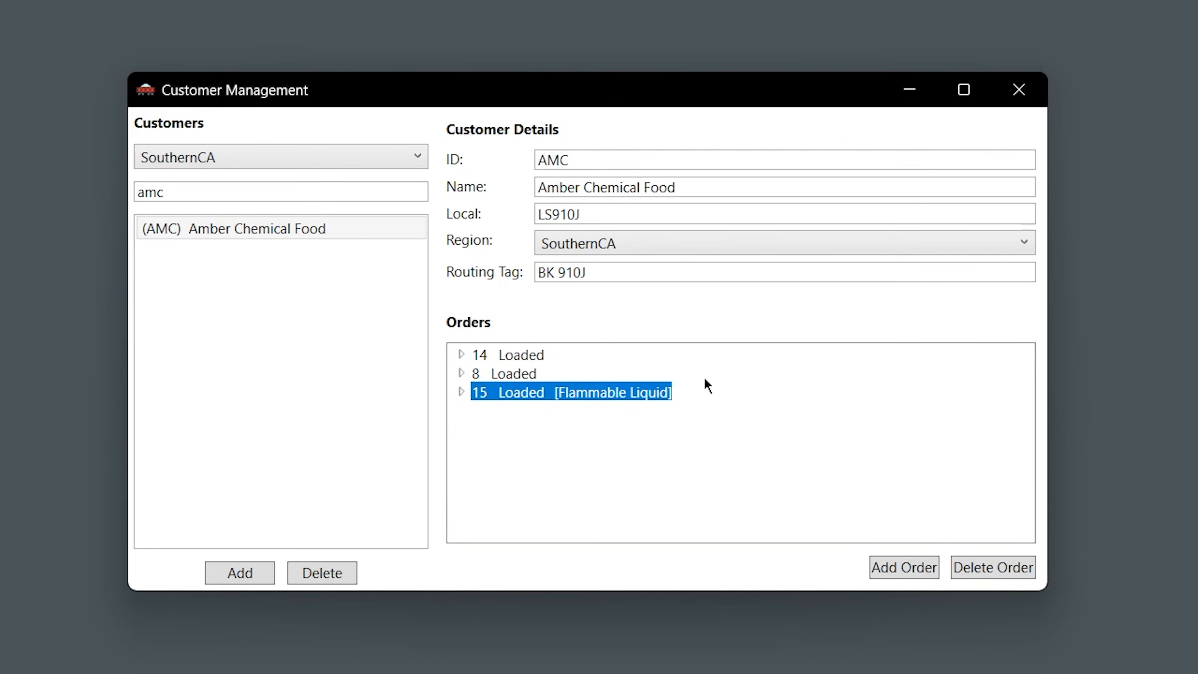
click(1020, 90)
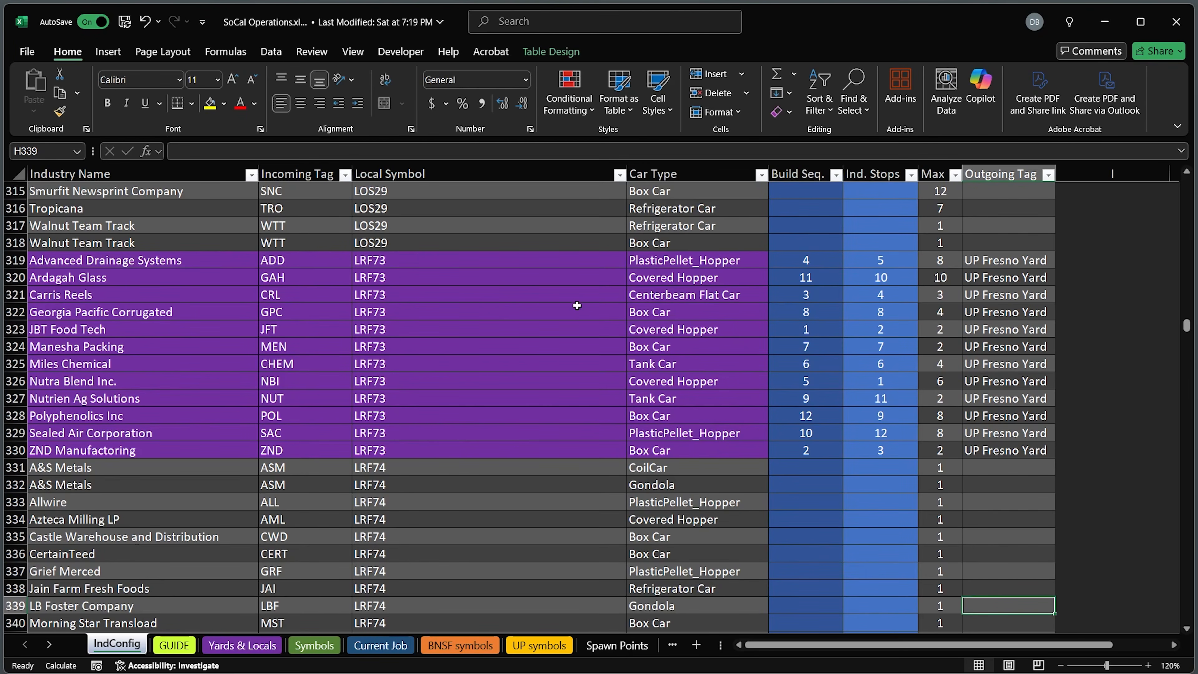
Filter the IndConfig sheet's Local Symbol column to show only the LRF73 industries
click(534, 296)
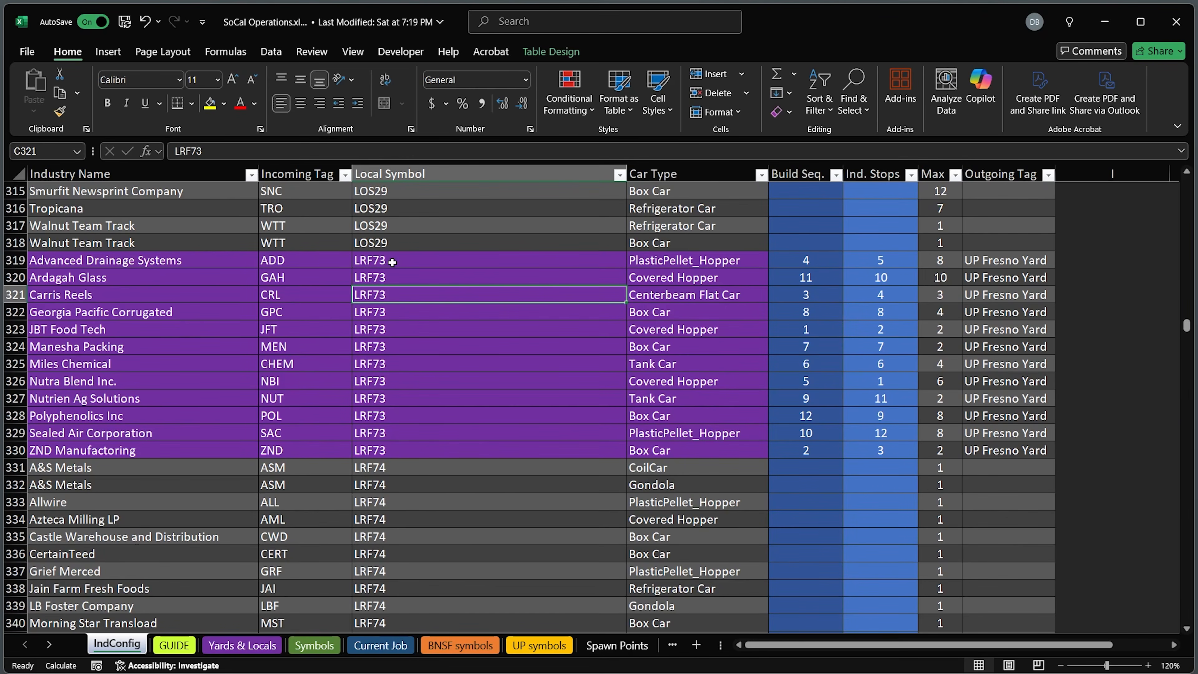
click(437, 318)
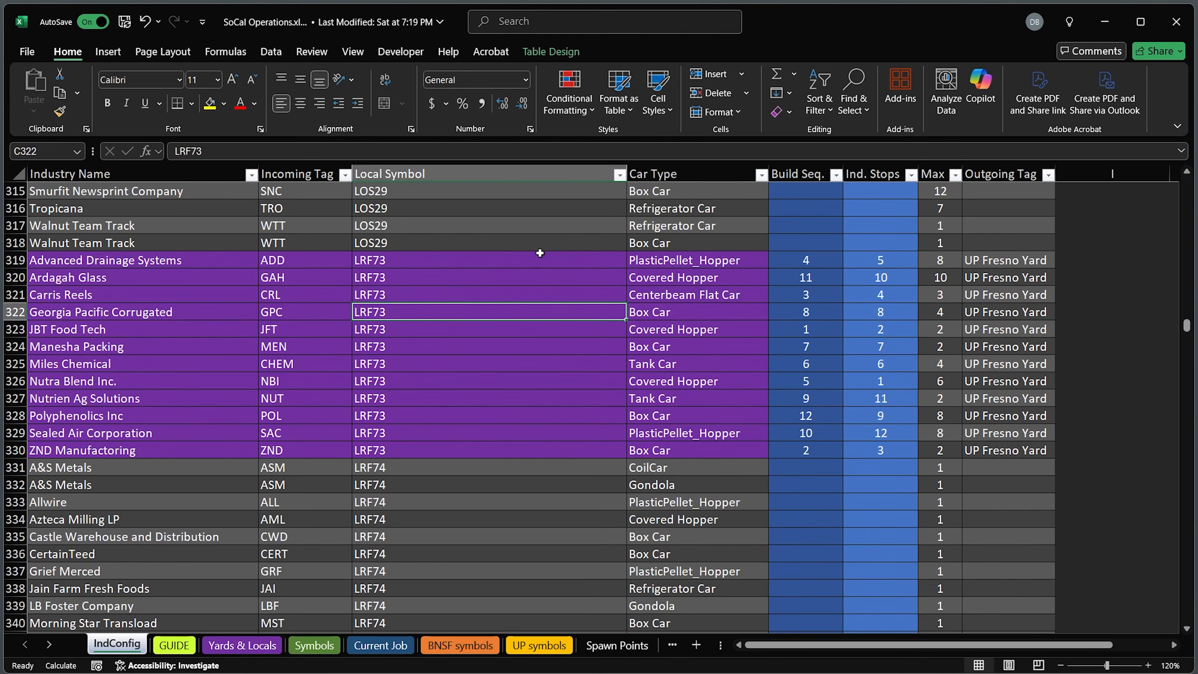
click(620, 175)
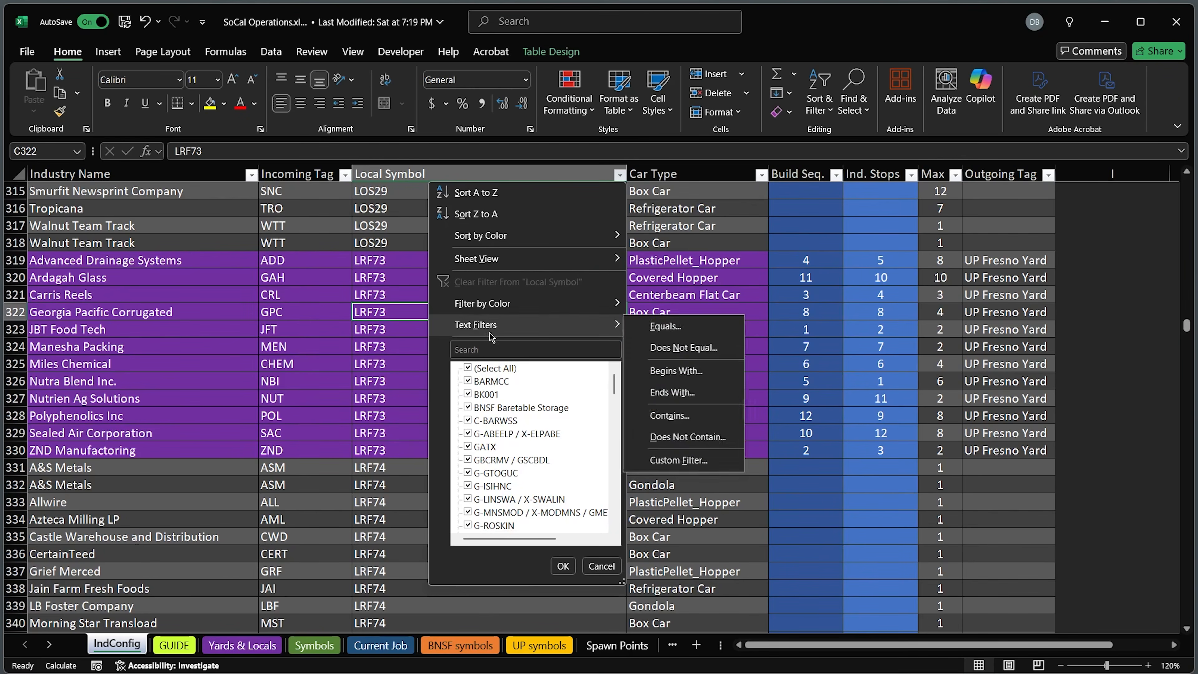
click(495, 372)
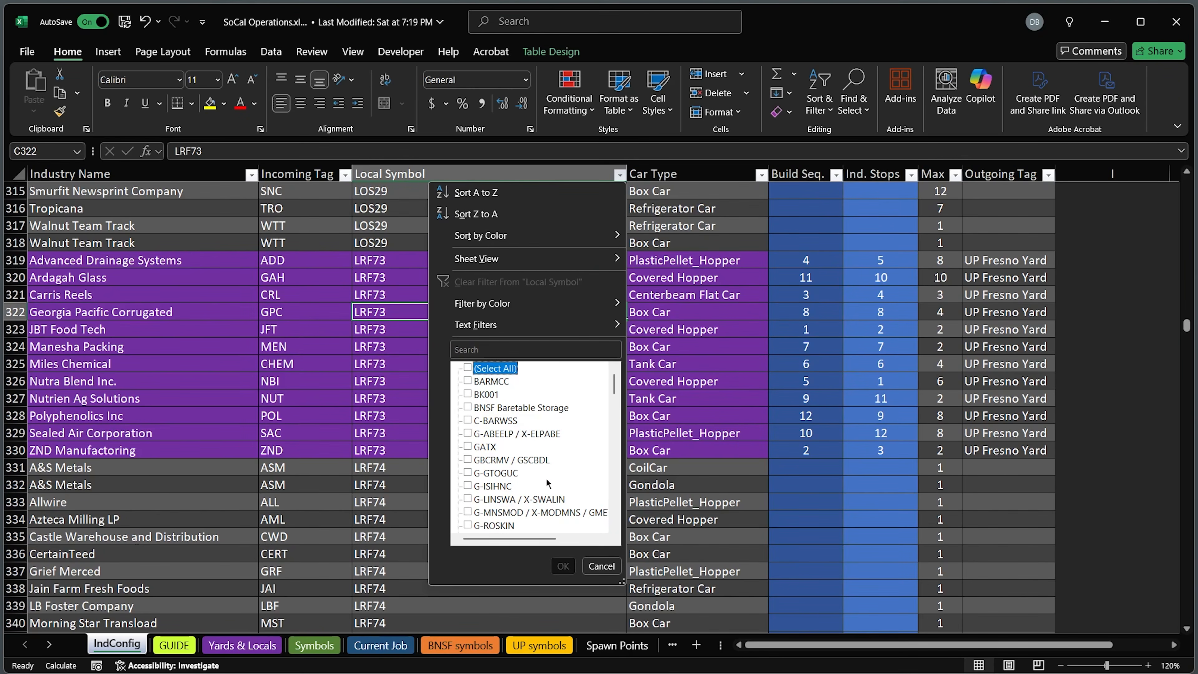
scroll(500, 397, down, 8)
click(485, 380)
click(563, 566)
scroll(512, 349, up, 1)
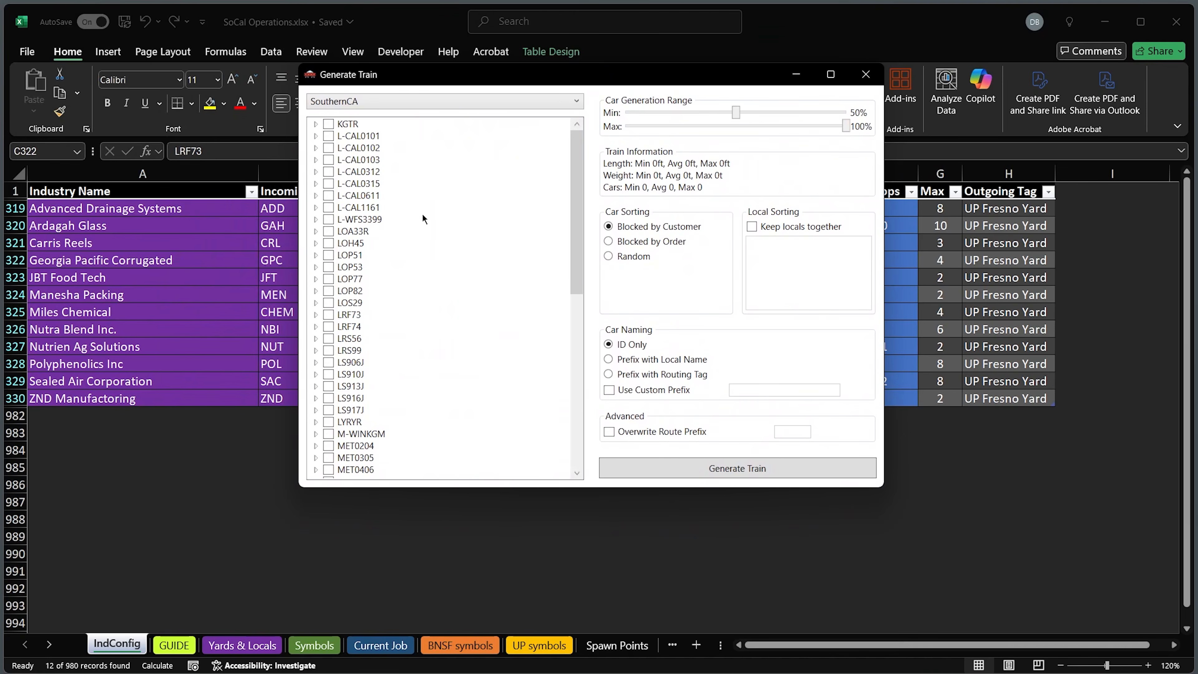
Generate a train for all customers of local LRF73 and save it as __LRF73.xml in the SouthernCA Trains folder
click(329, 315)
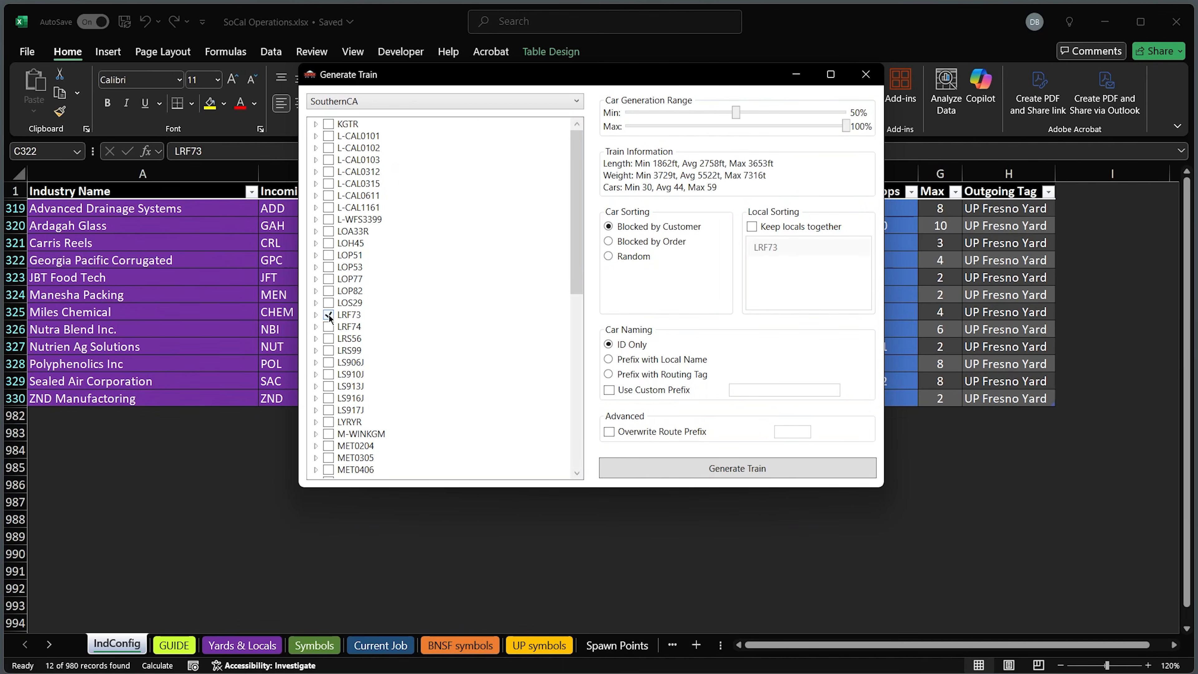
click(316, 315)
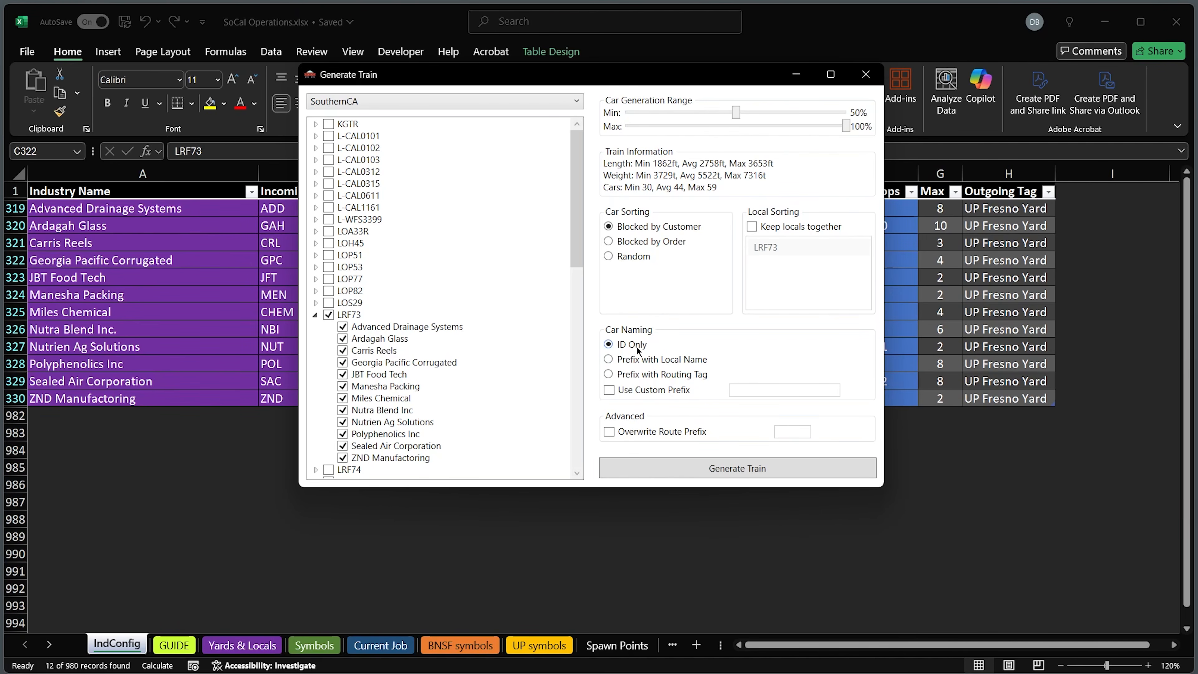
click(765, 472)
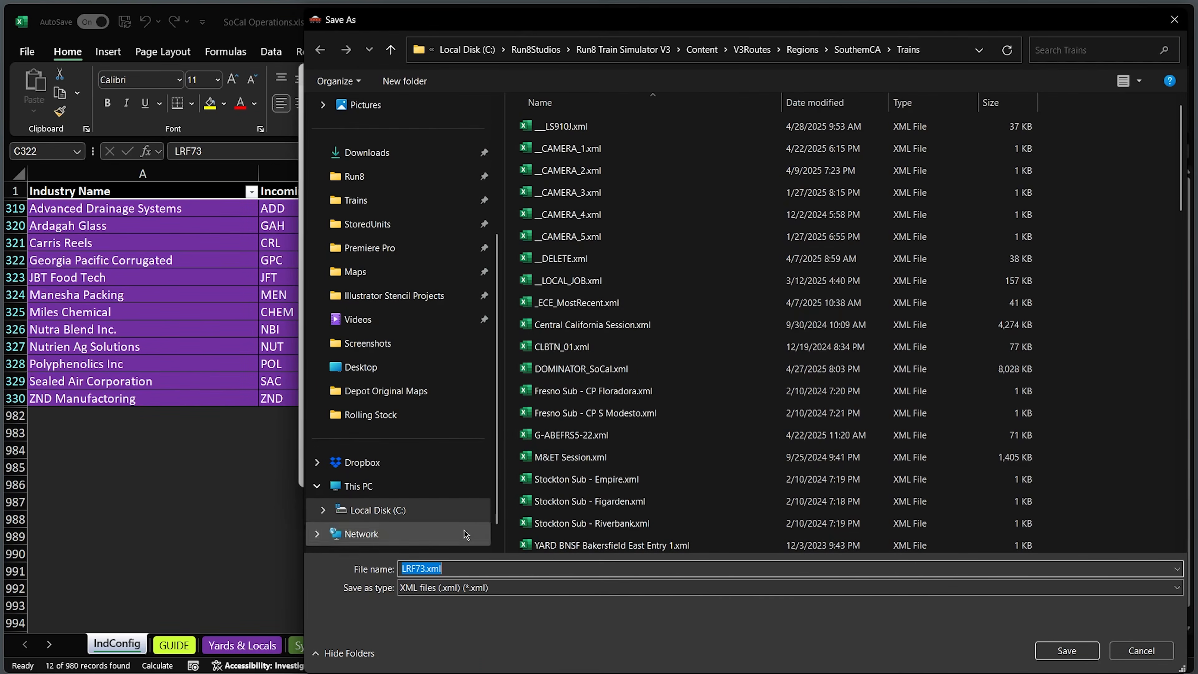
click(402, 569)
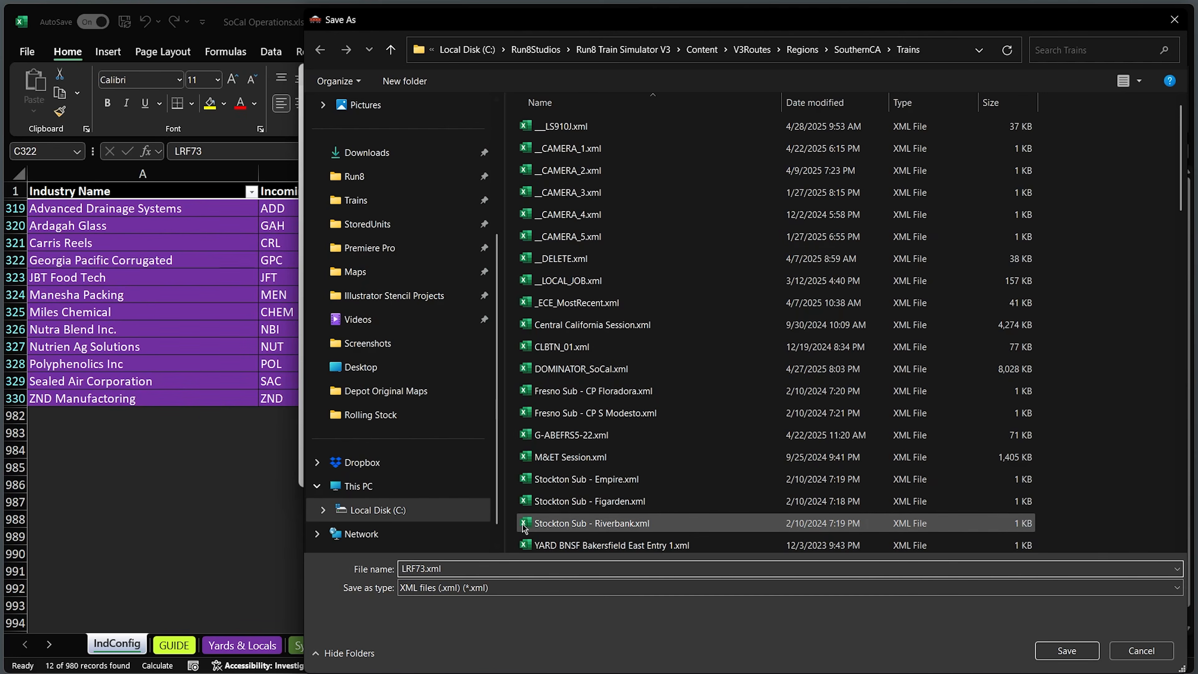
text(__)
click(1066, 650)
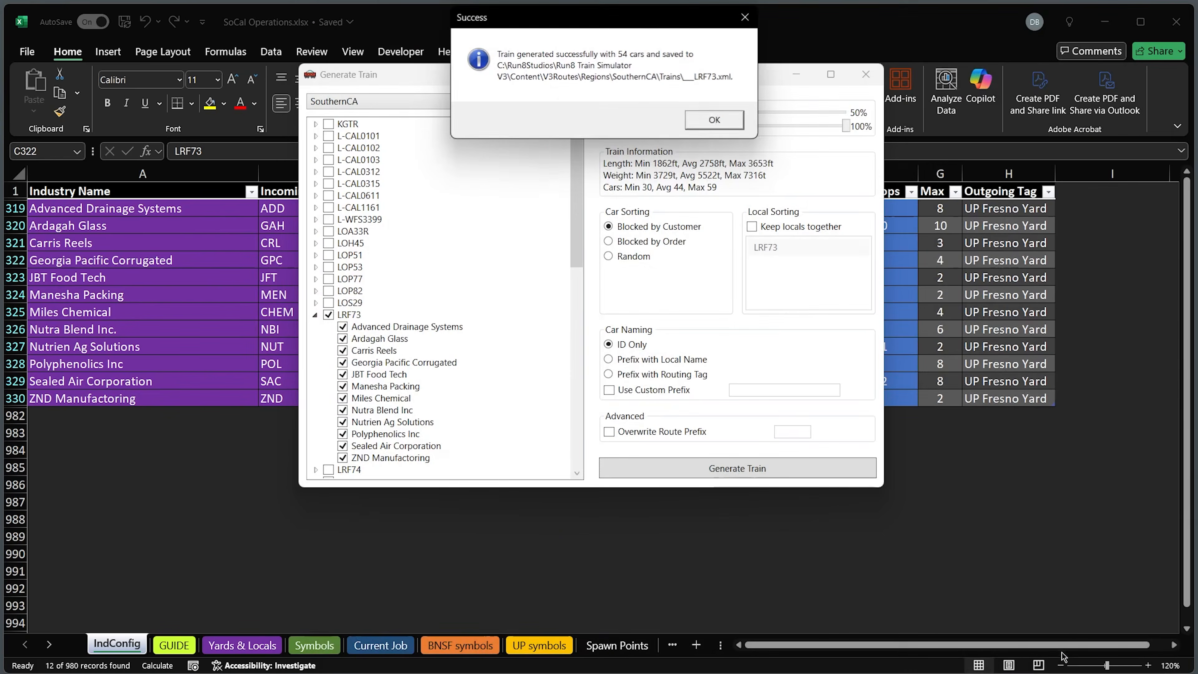
click(712, 118)
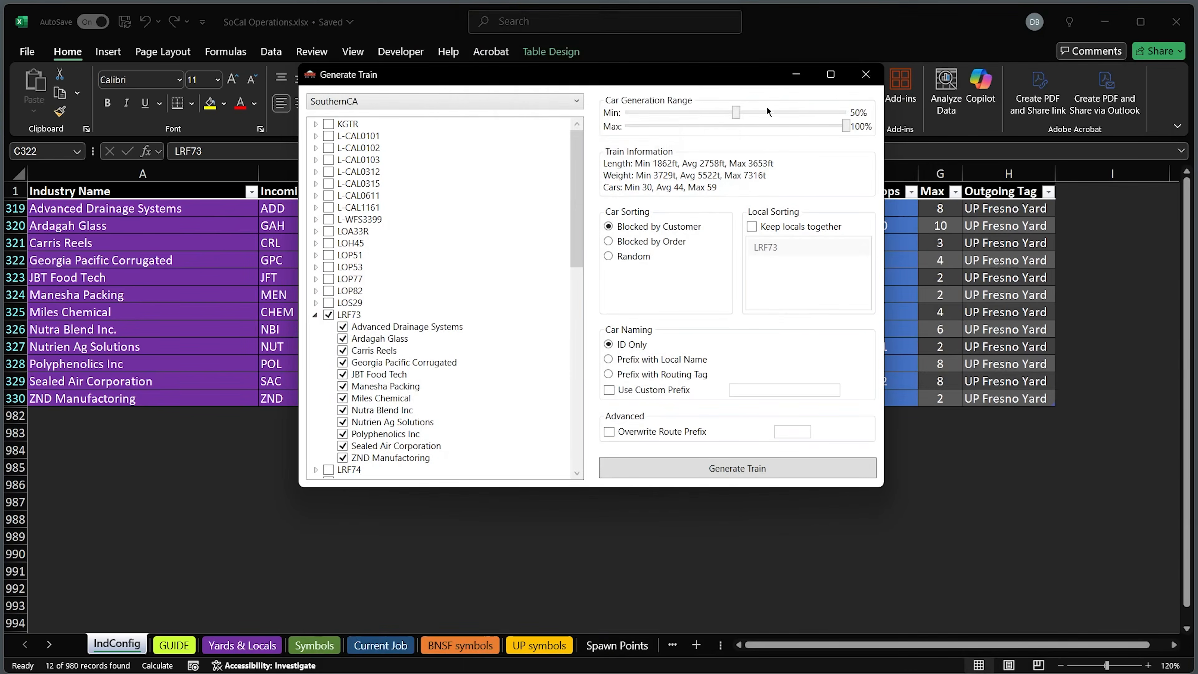
click(866, 74)
Switch to External Consist Editor and load the train file __LRF73.xml
click(699, 673)
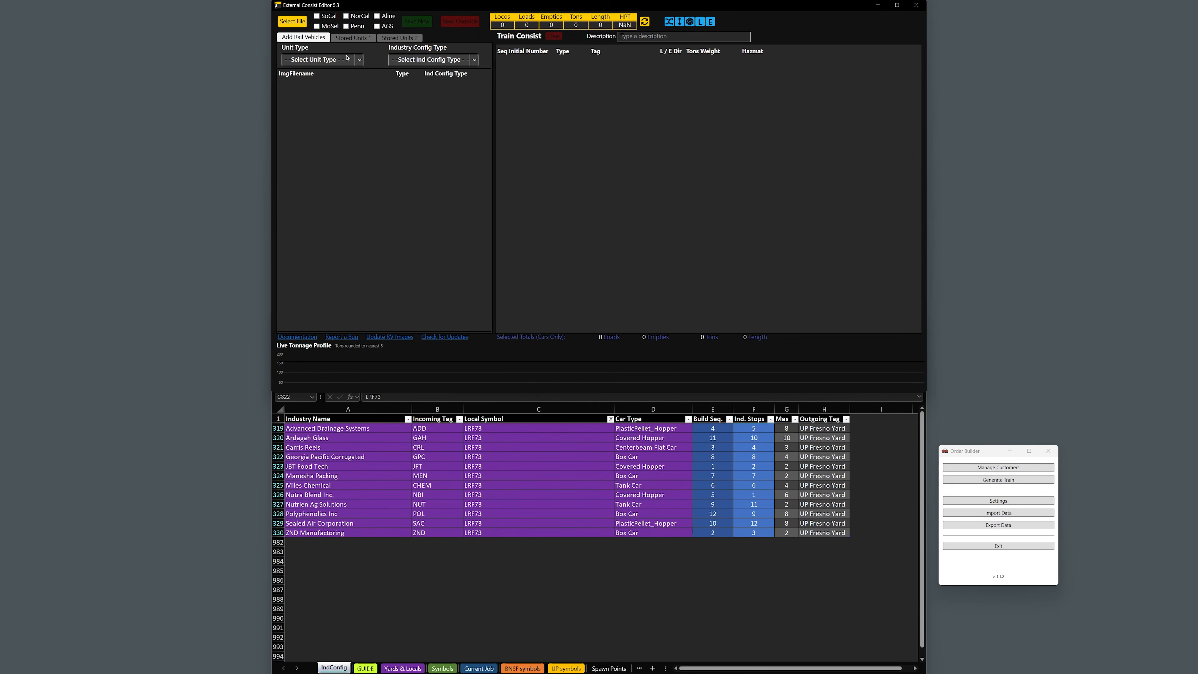
click(293, 21)
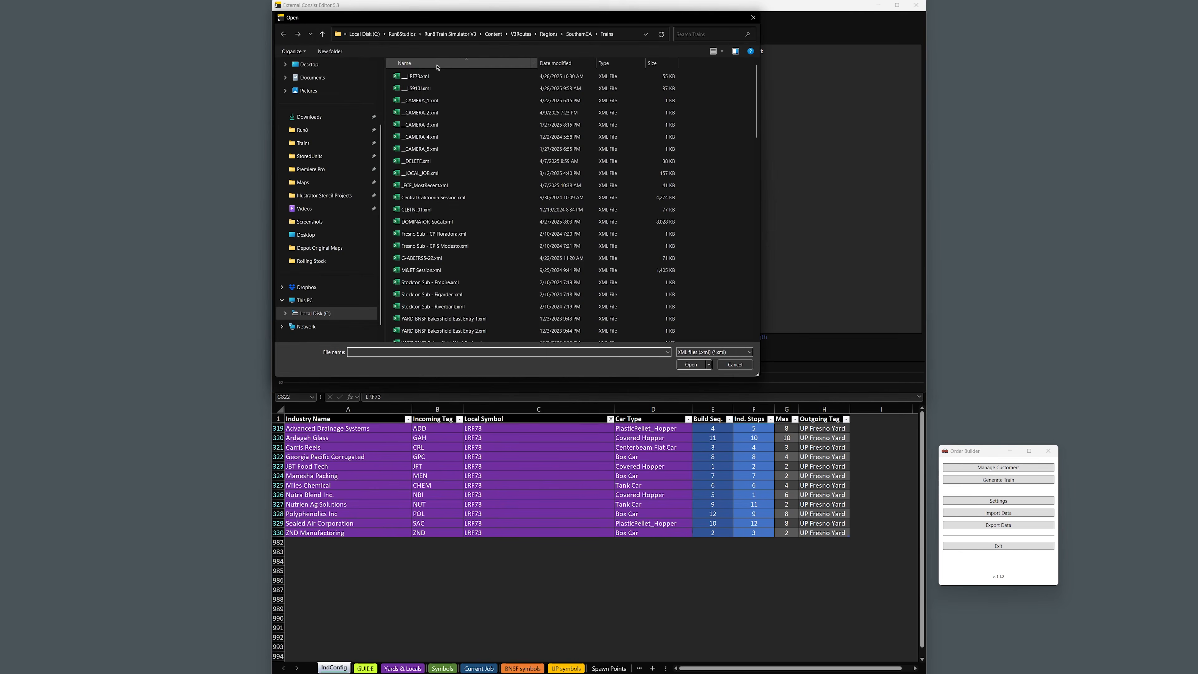
click(444, 76)
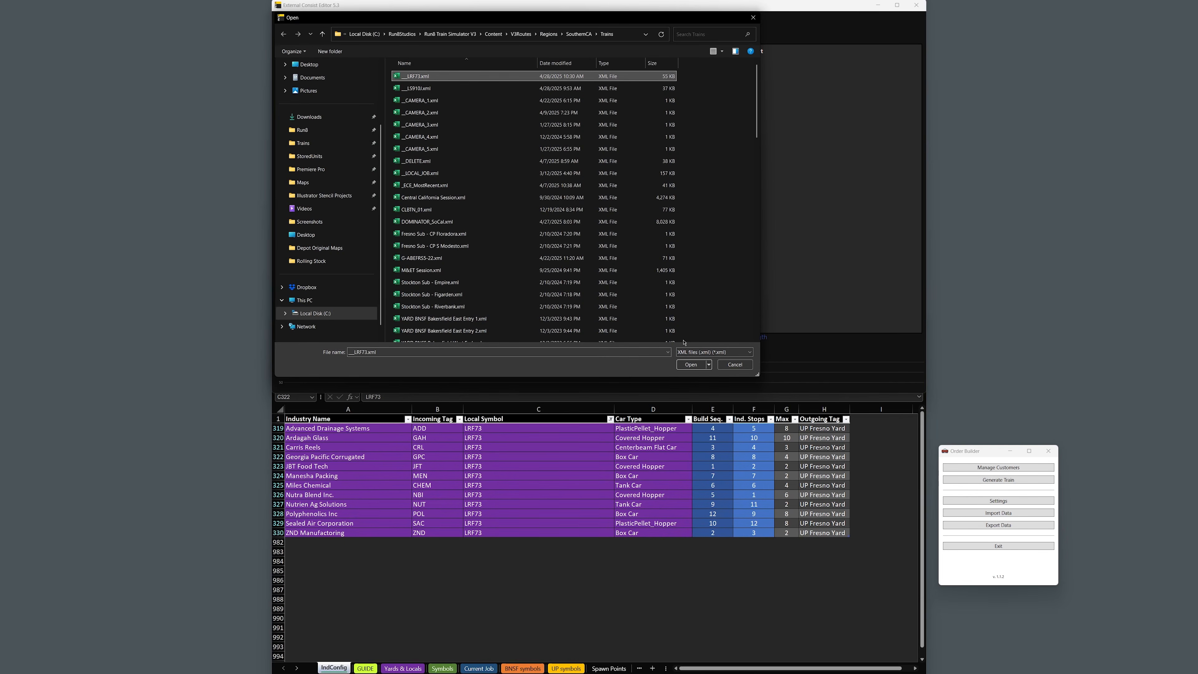
click(691, 365)
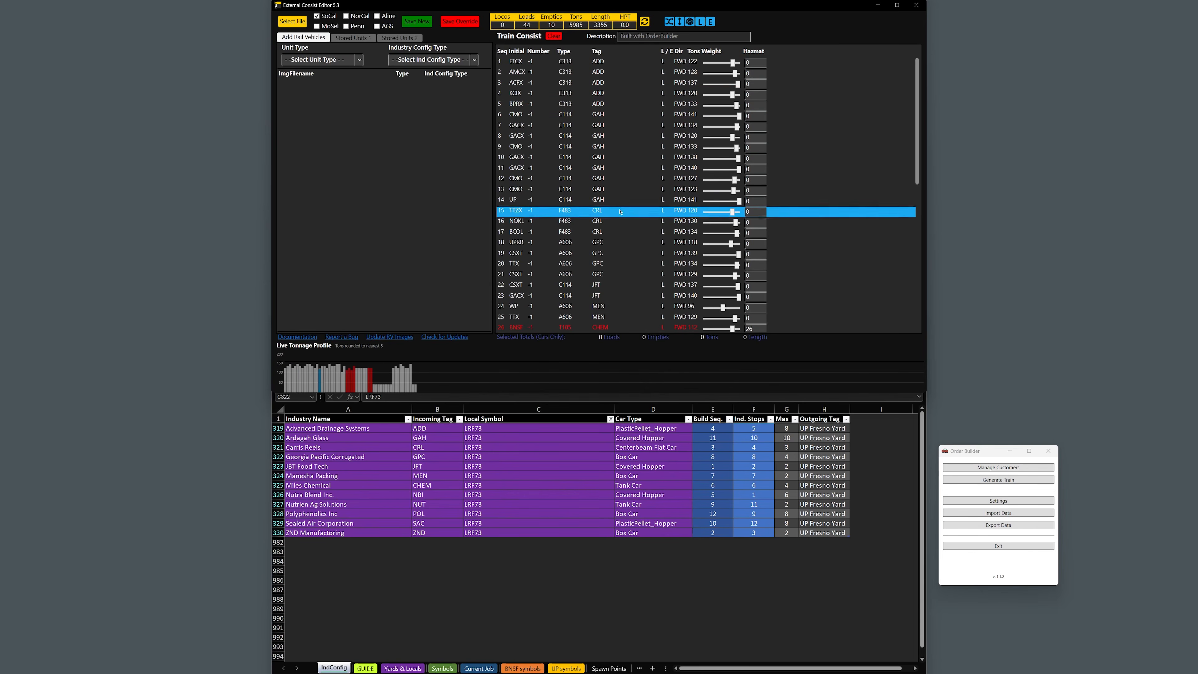
Sort the filtered LRF73 industries in the IndConfig sheet by Build Seq. from smallest to largest
scroll(613, 283, down, 5)
scroll(612, 291, down, 4)
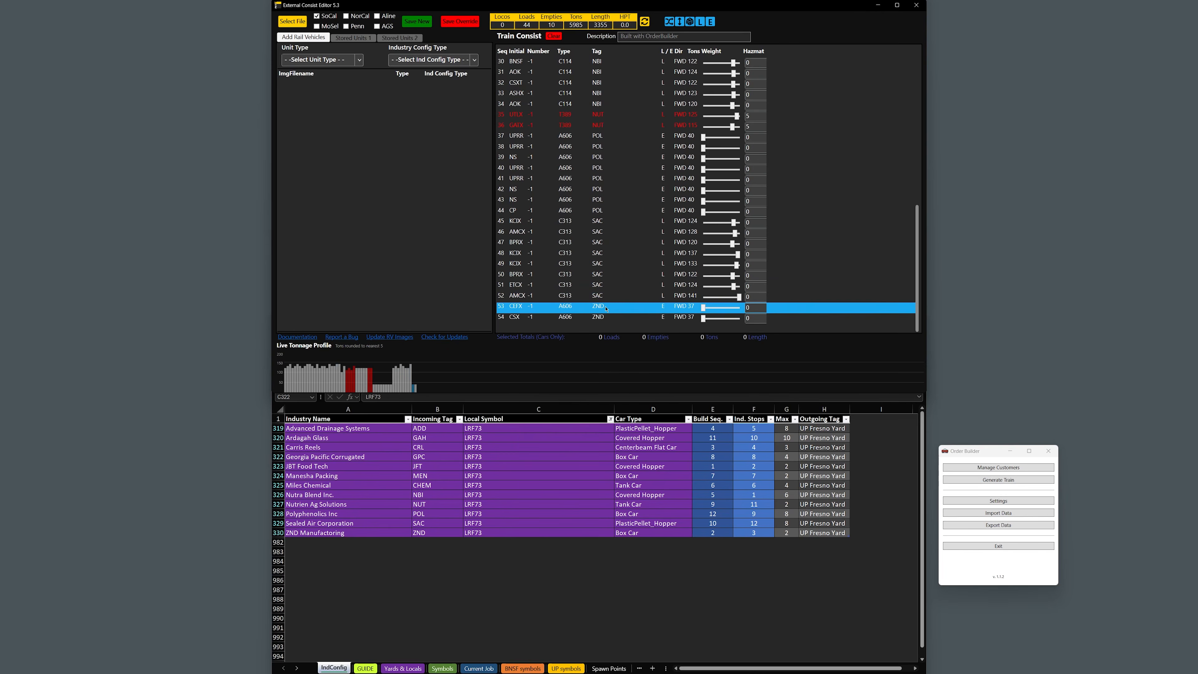
scroll(607, 307, up, 10)
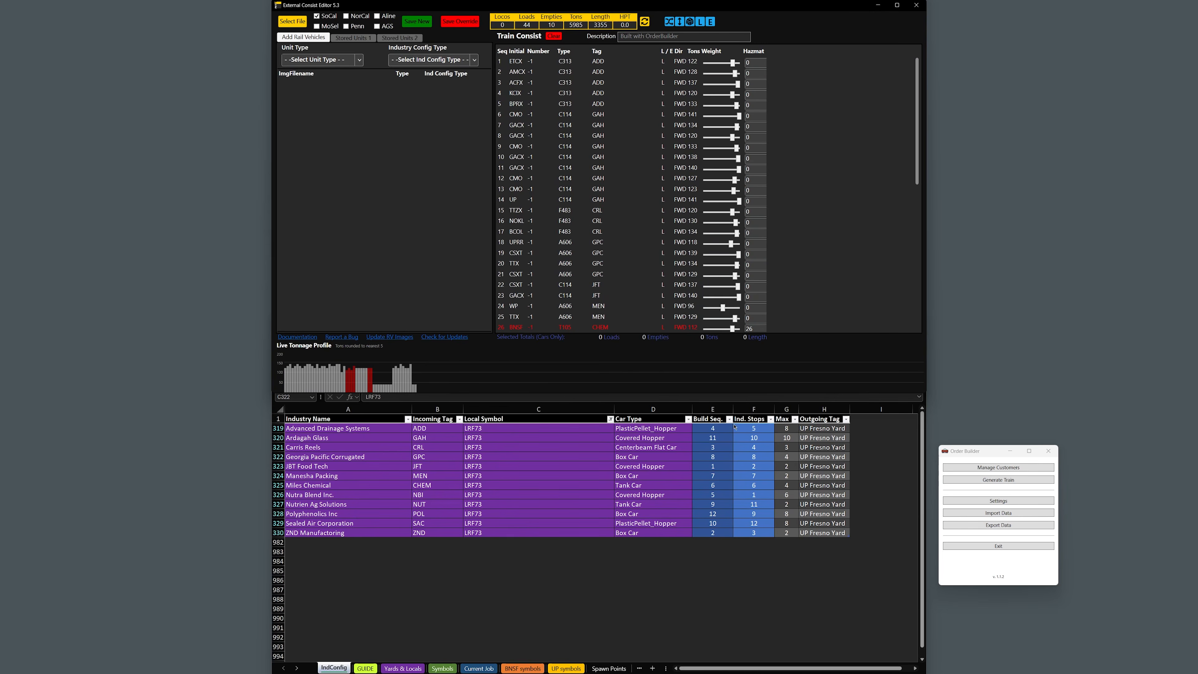
click(729, 439)
click(730, 419)
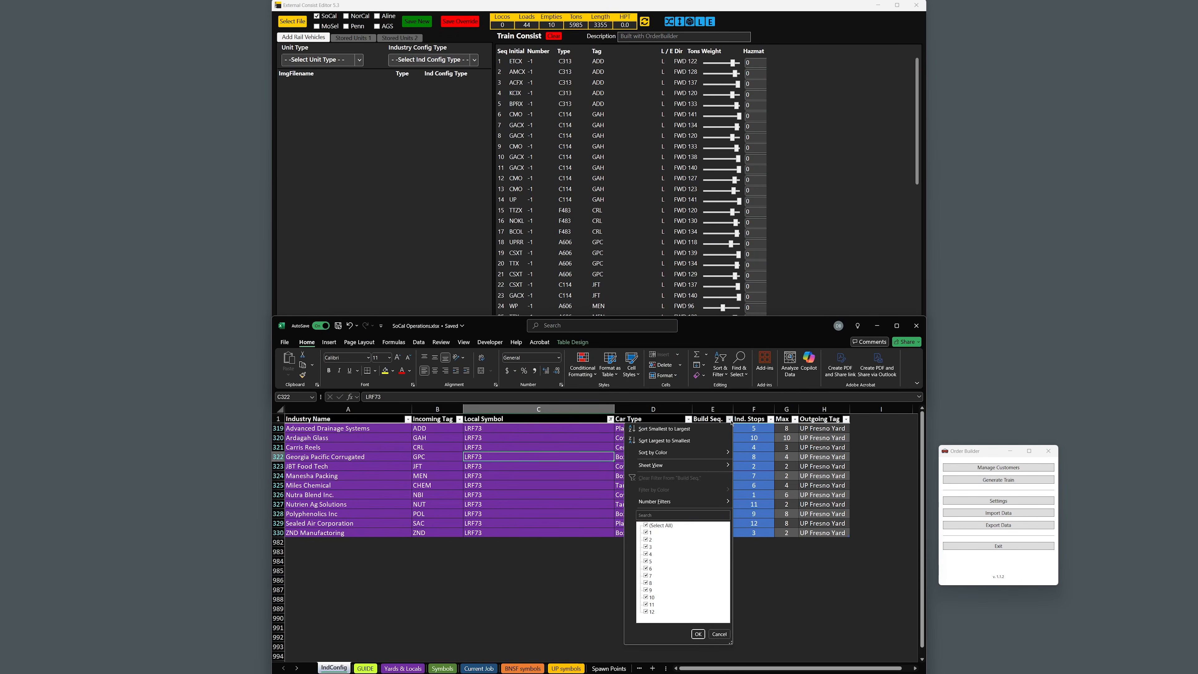
click(722, 429)
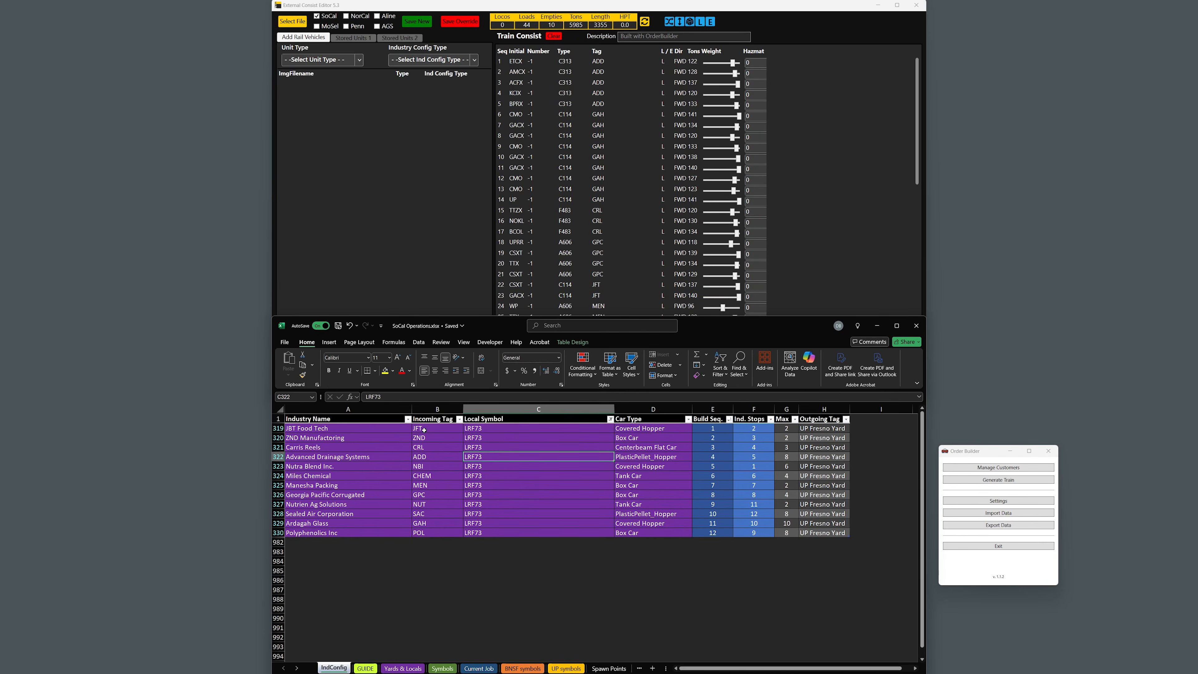
Move the two JFT cars to the front of the train consist and the two ZND cars directly behind them
click(616, 287)
shift+click(618, 296)
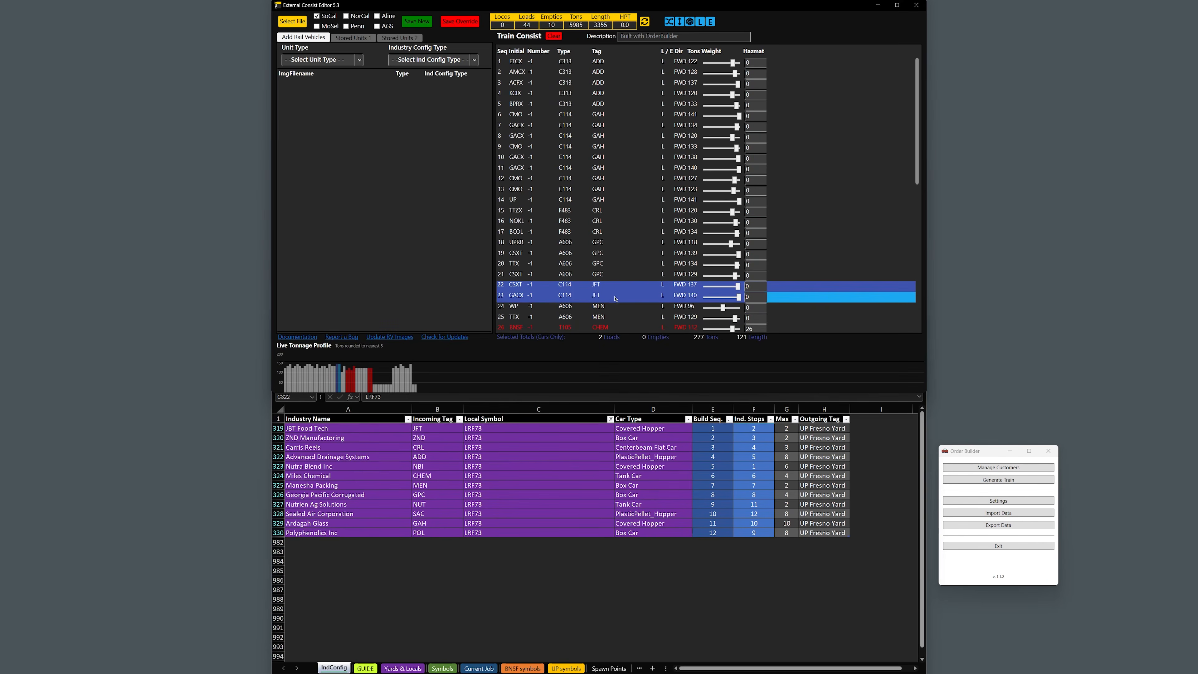
drag(616, 290, 633, 61)
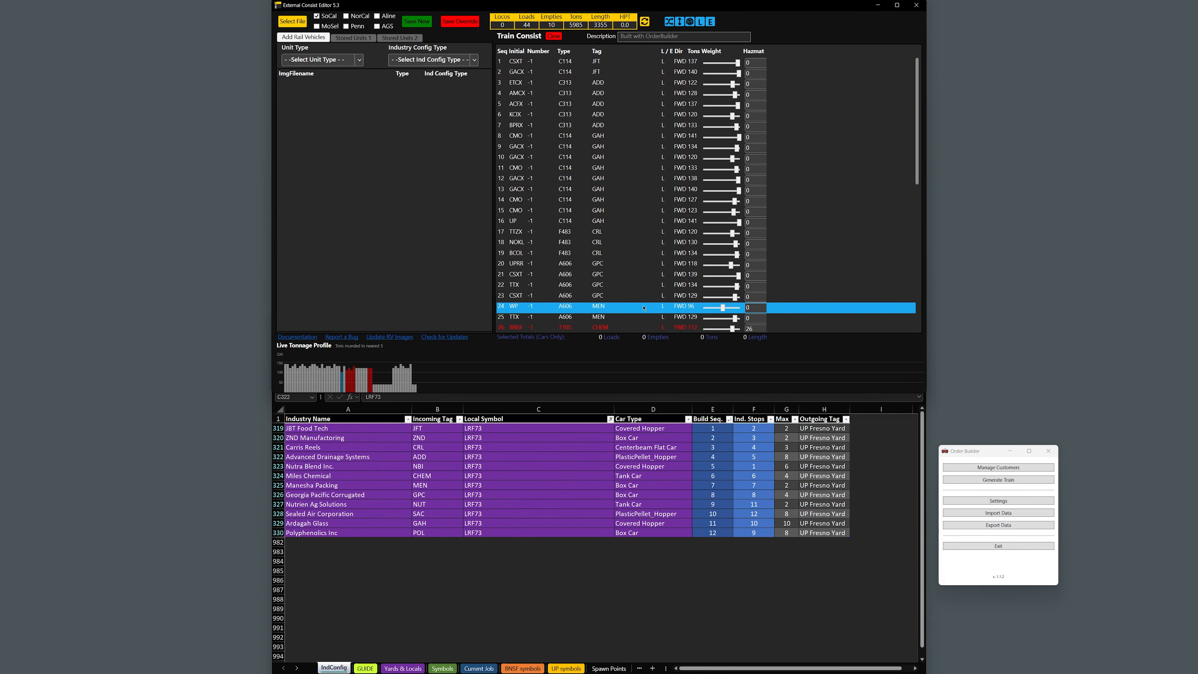
scroll(644, 307, down, 10)
click(620, 307)
shift+click(621, 318)
drag(621, 308, 641, 78)
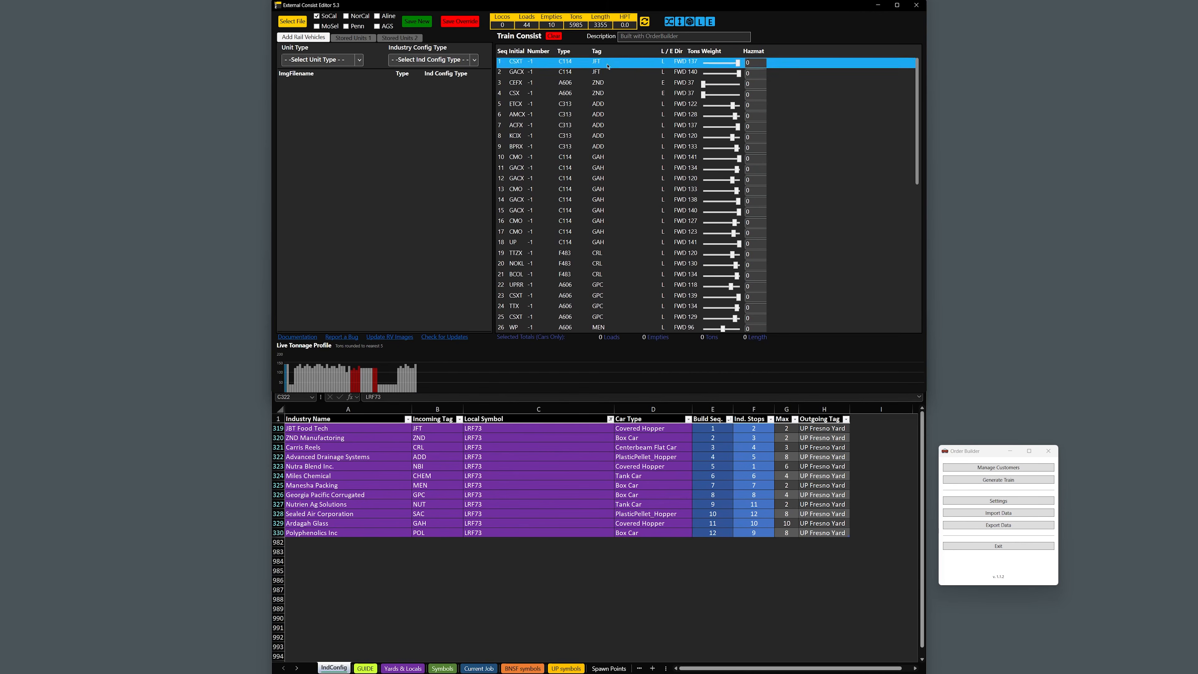
Add the SD40-2 locomotive R8 SD40-2 BNSF02 at the head of the train and show the Stored Units 1 list
click(347, 62)
click(338, 127)
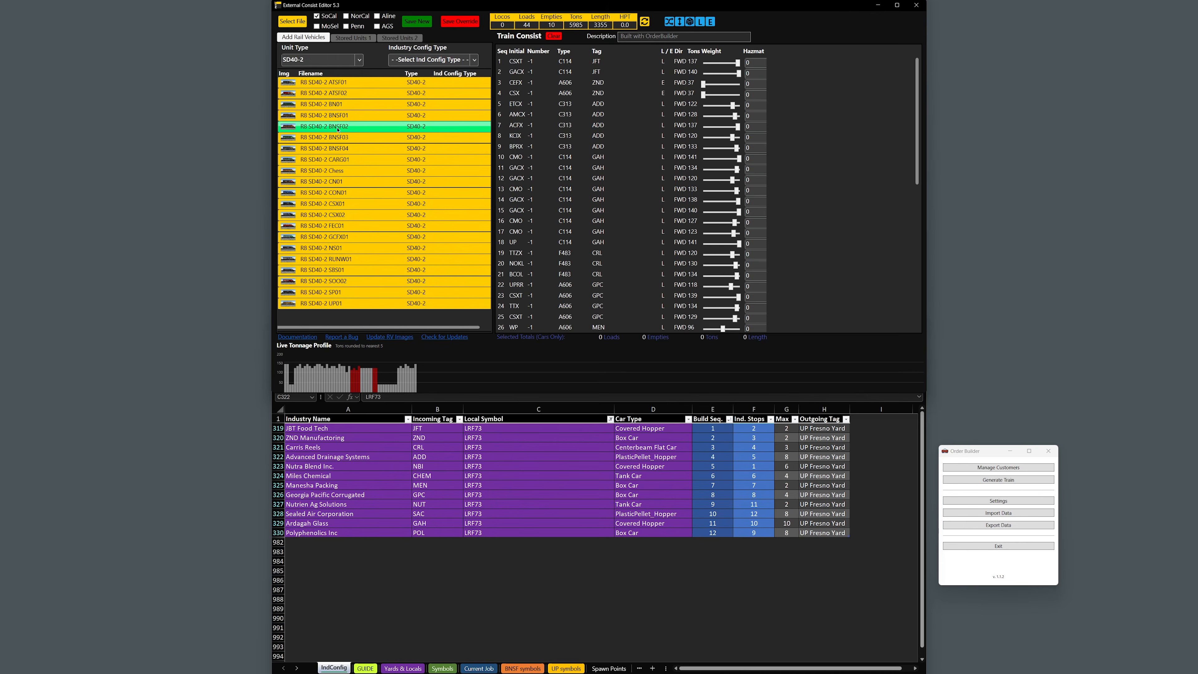
drag(338, 130, 535, 59)
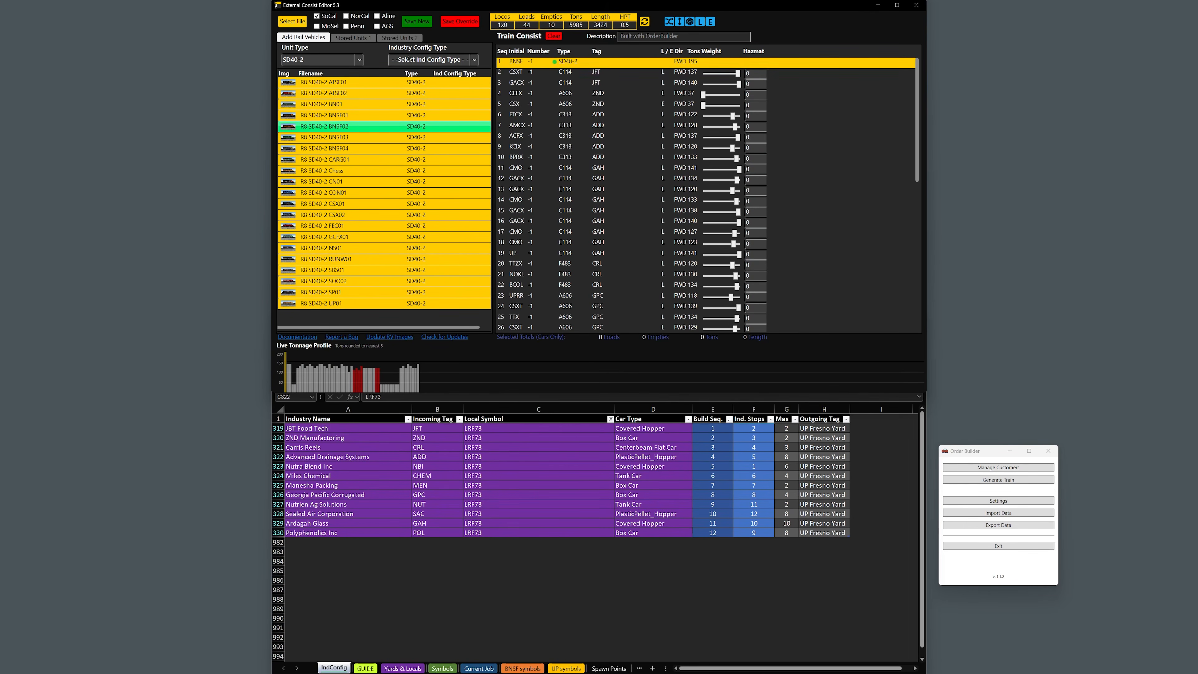
click(352, 37)
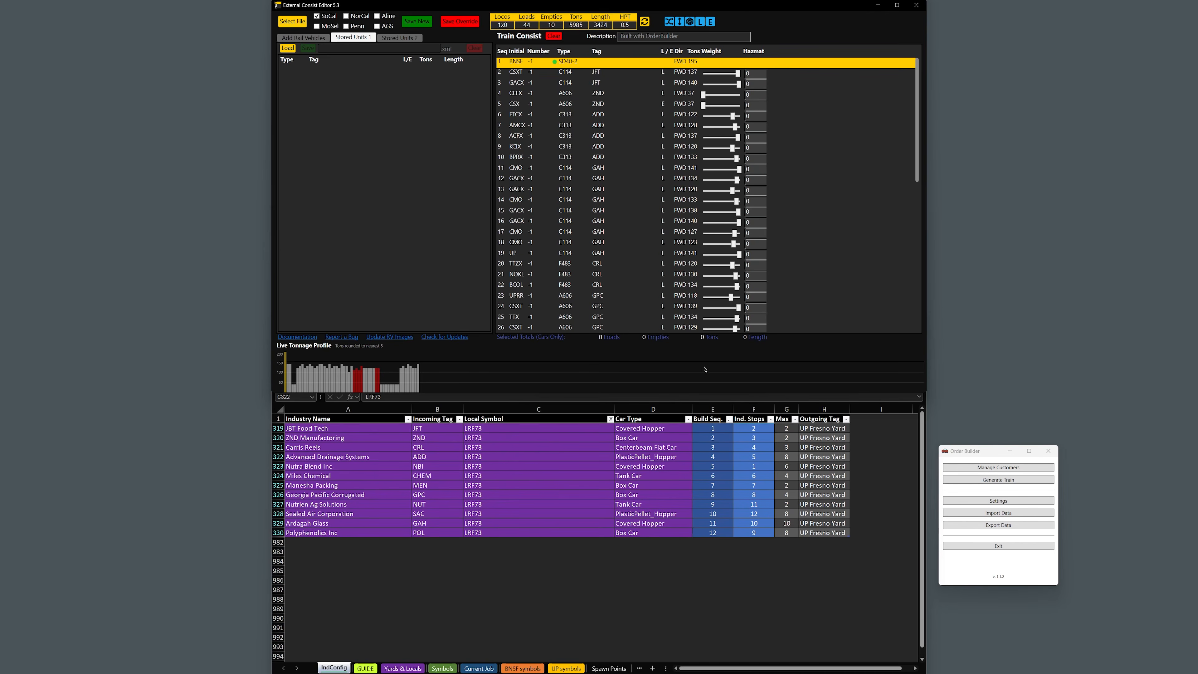
Move the three CRL cars directly behind the ZND cars to follow the build sequence
click(626, 266)
shift+click(621, 286)
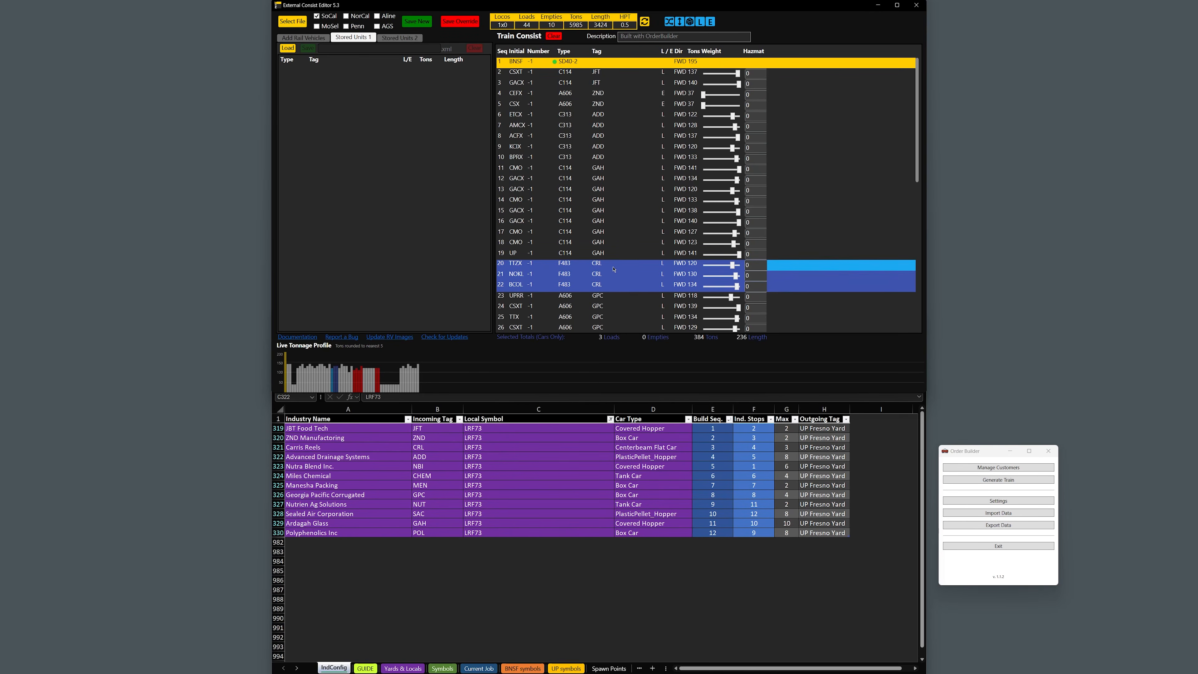
drag(613, 267, 626, 113)
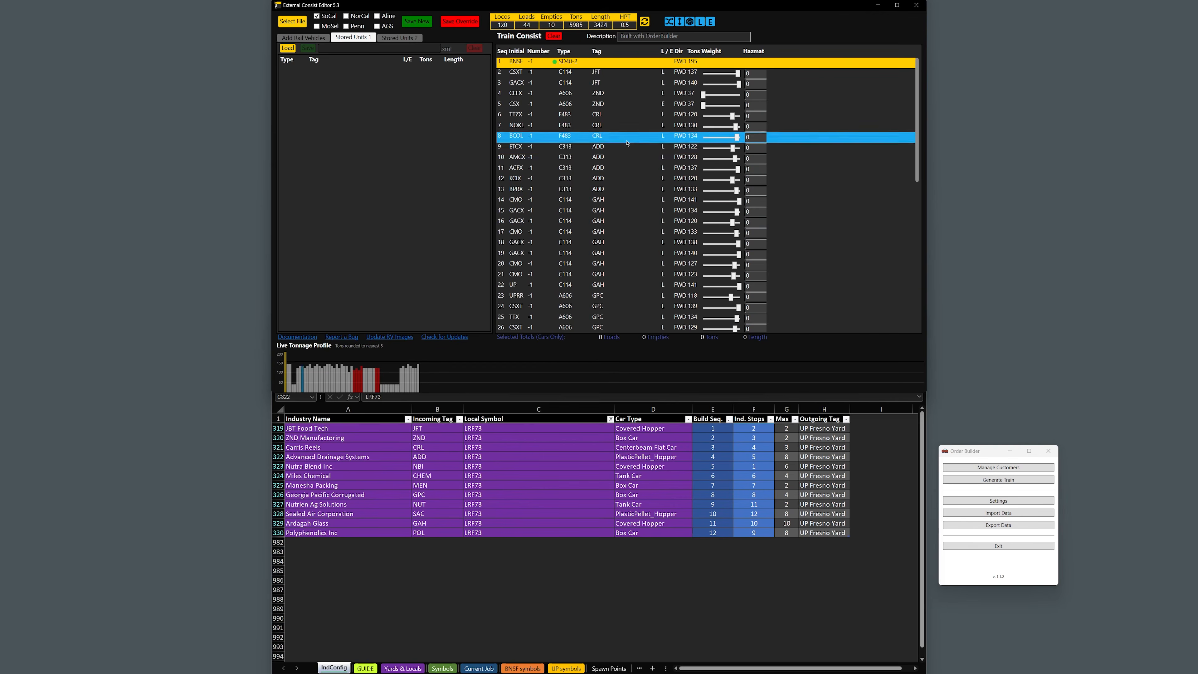
scroll(649, 278, down, 5)
scroll(649, 278, down, 3)
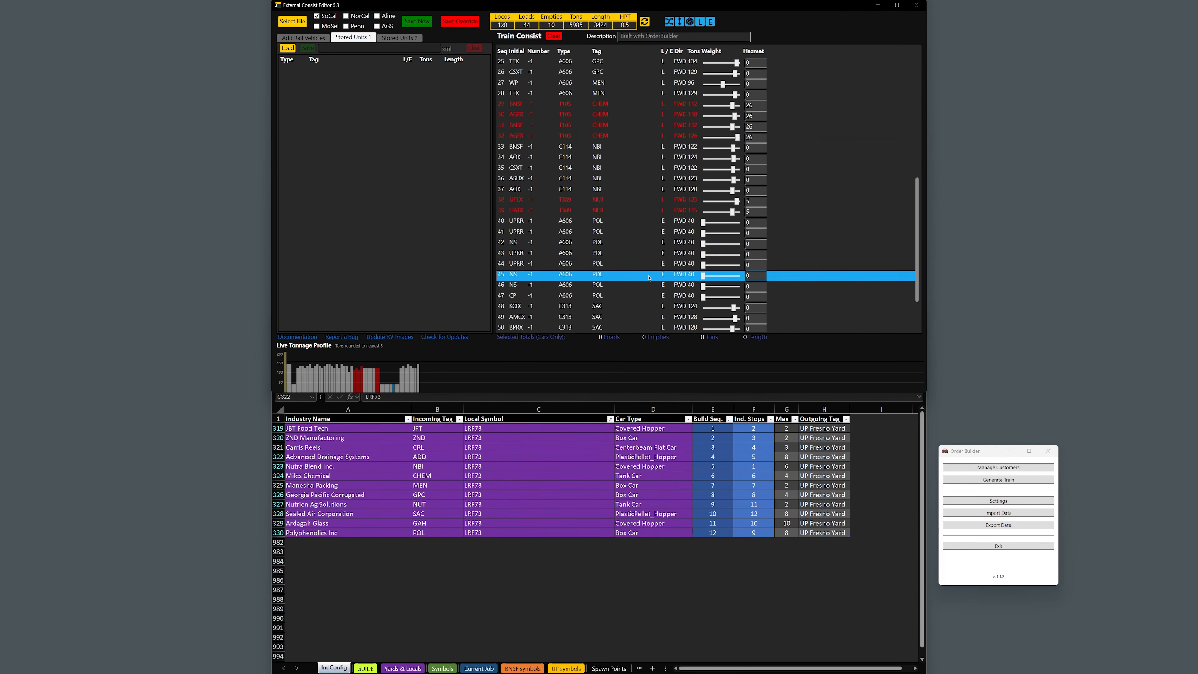
scroll(641, 161, up, 9)
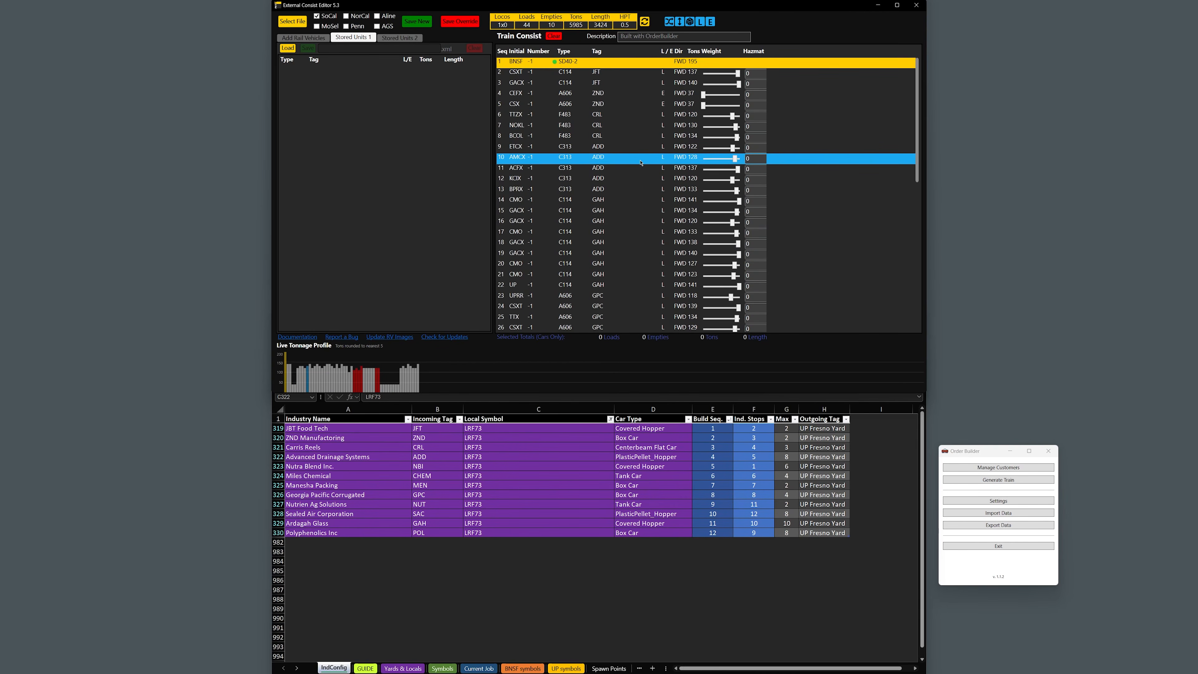
Save the rearranged train over its existing file and dismiss the confirmation
click(652, 258)
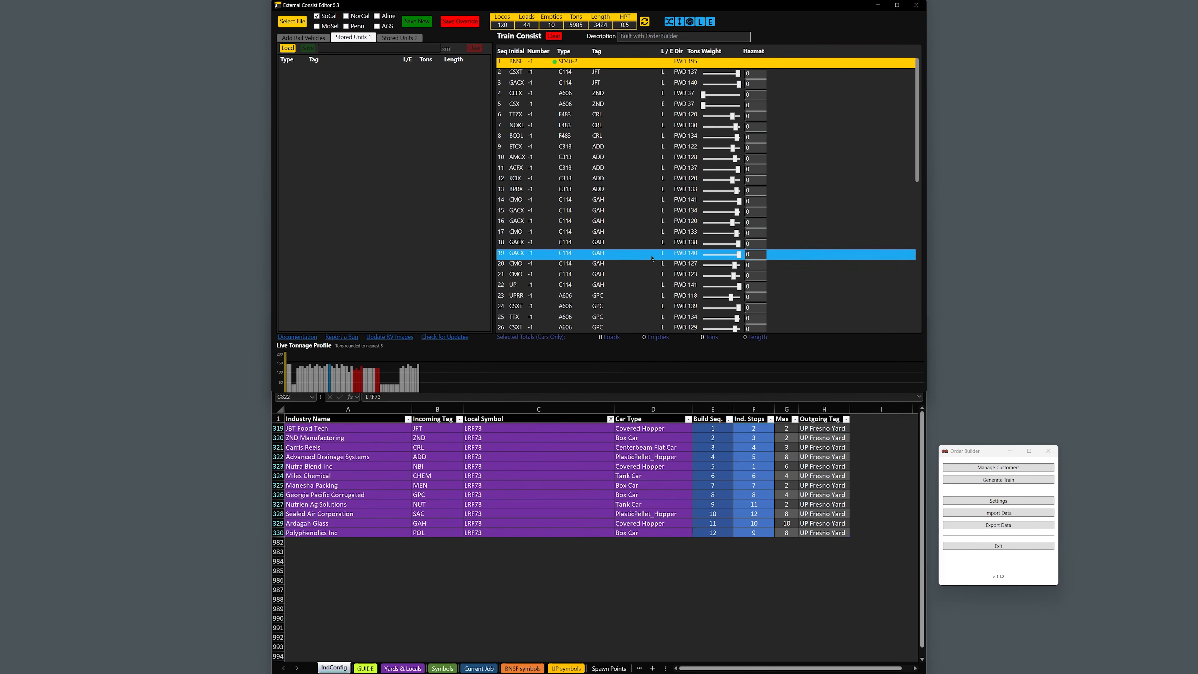
drag(652, 258, 628, 232)
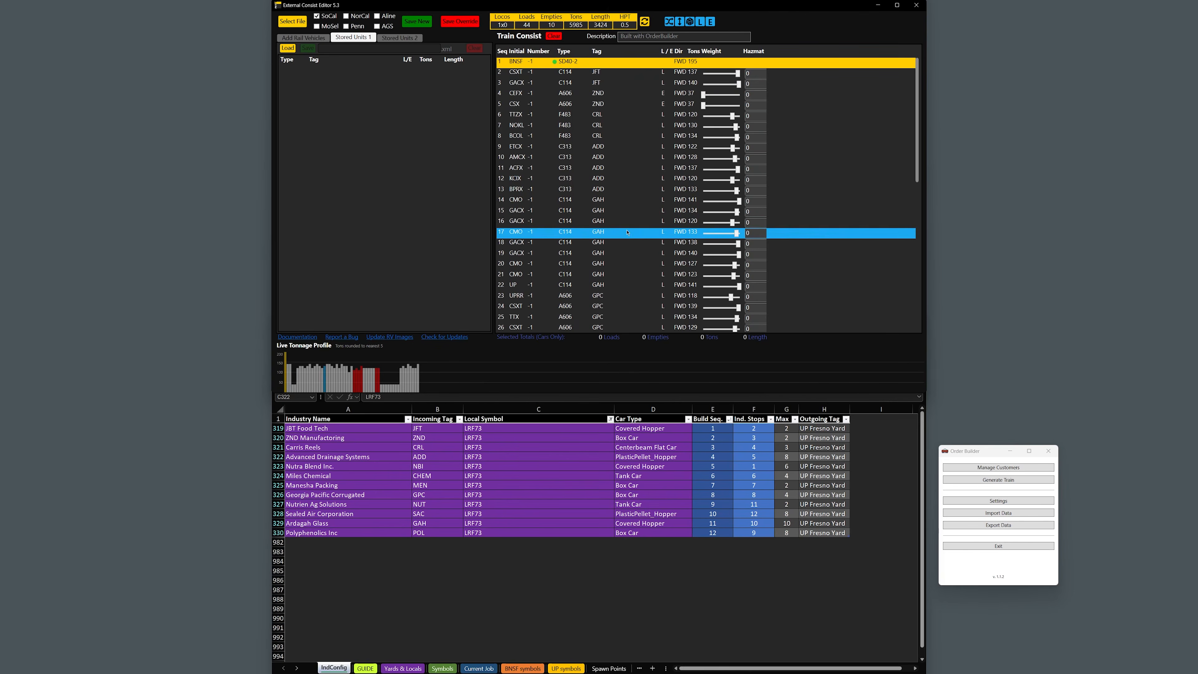
click(456, 22)
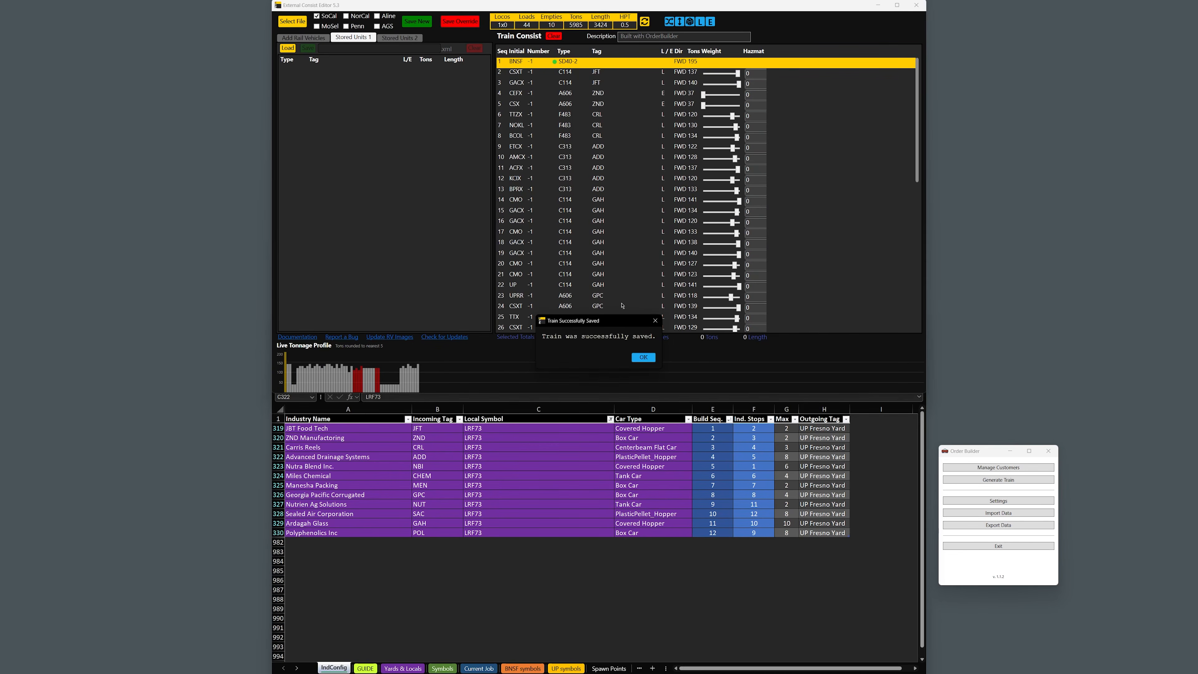
click(643, 358)
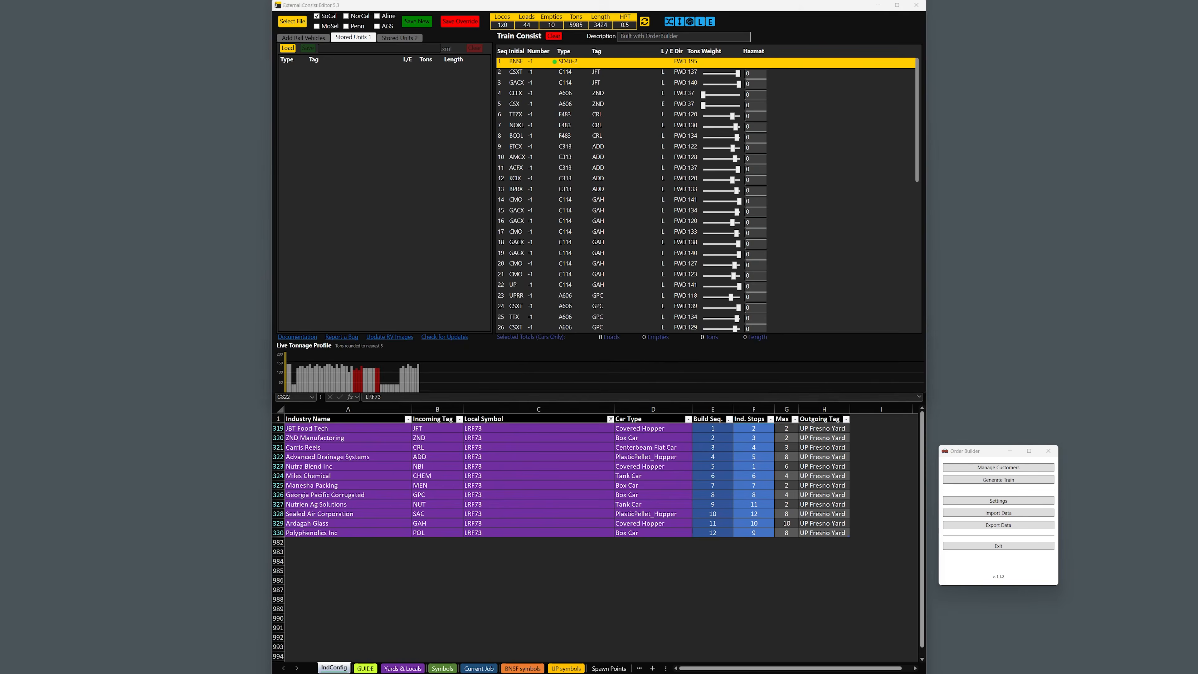
Switch to File Explorer and open the Order Builder User Guide from the documentation folder of OrderBuilder_1_1_2
key(alt+Tab)
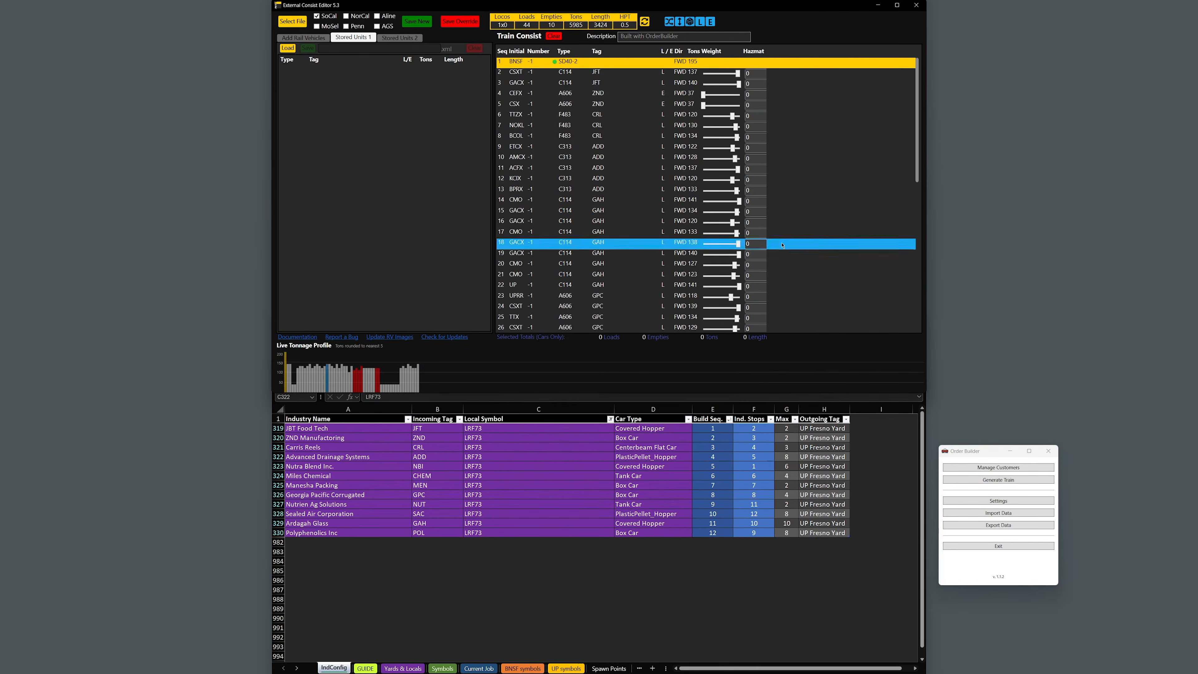
click(769, 11)
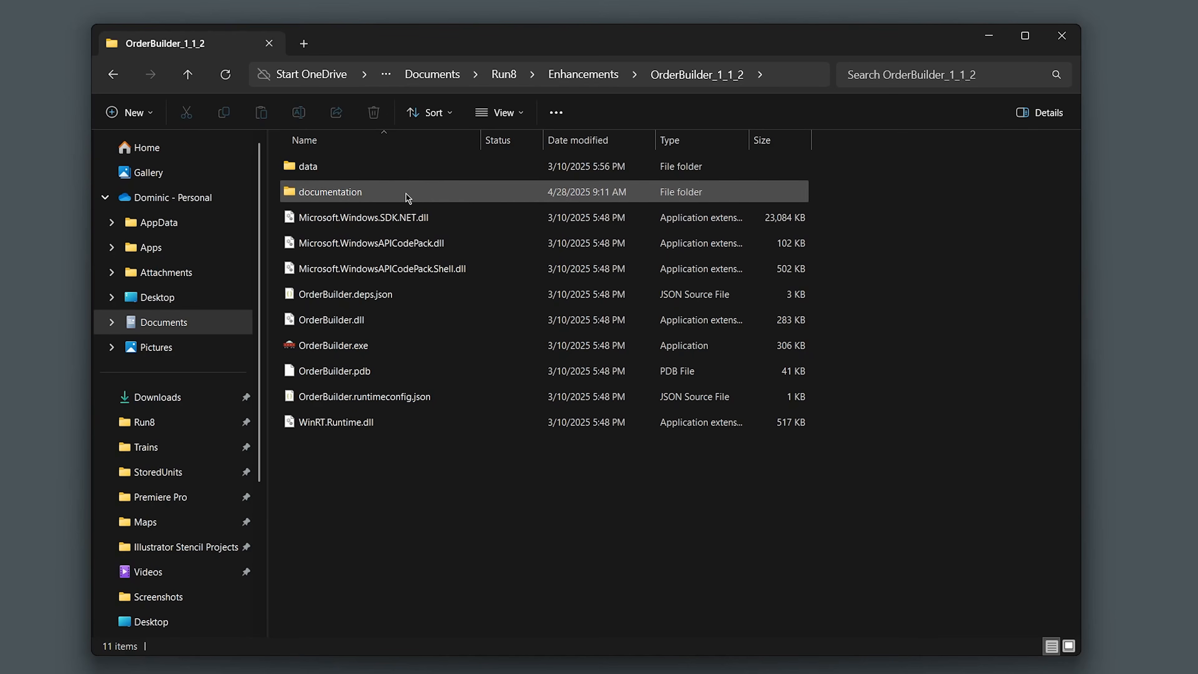
double_click(407, 194)
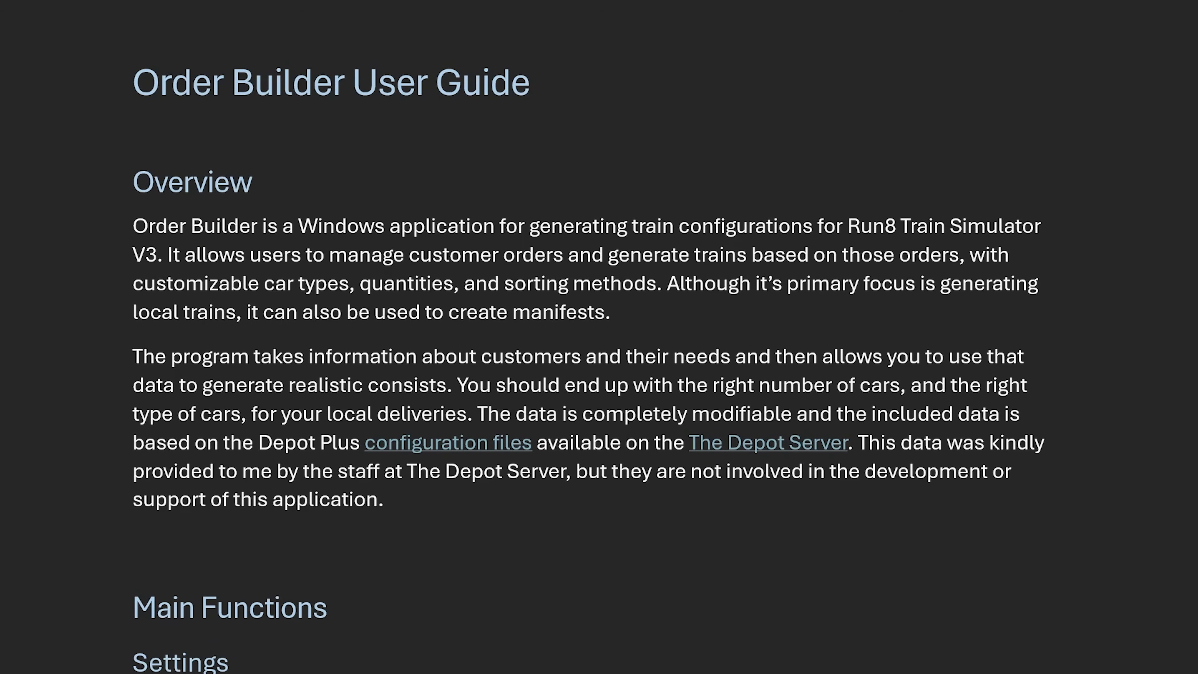
Examine the user guide from the Overview through its main functions to Appendix A: Route Prefixes
scroll(588, 337, down, 3)
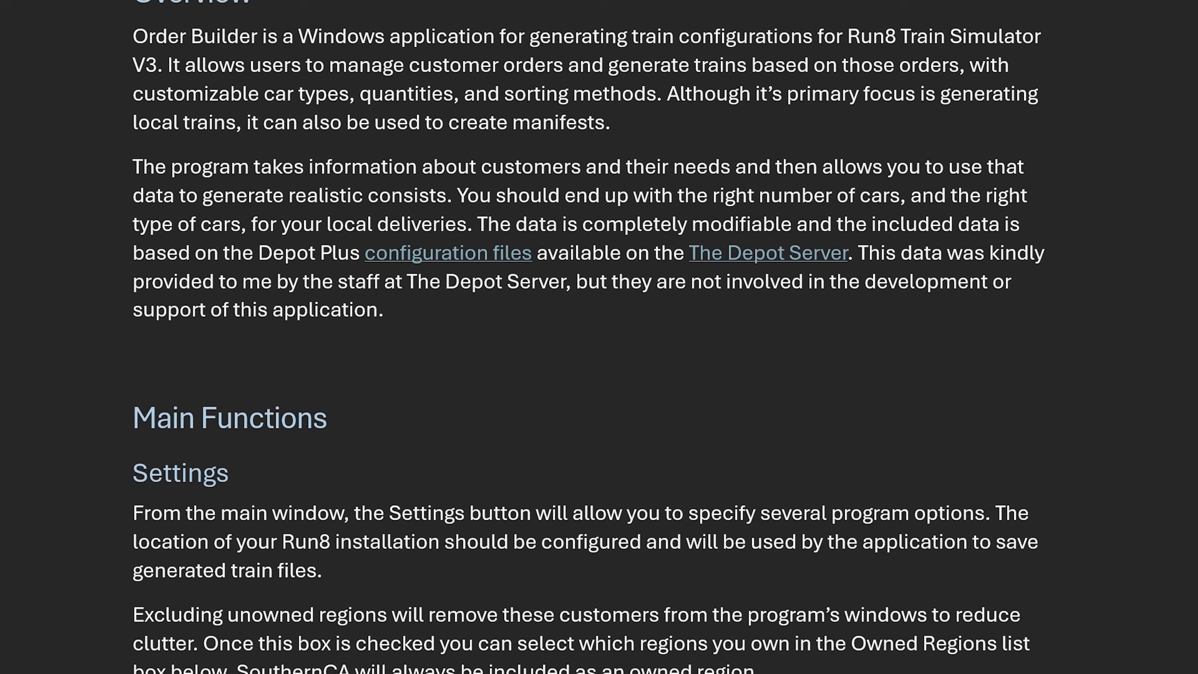
scroll(600, 337, down, 10)
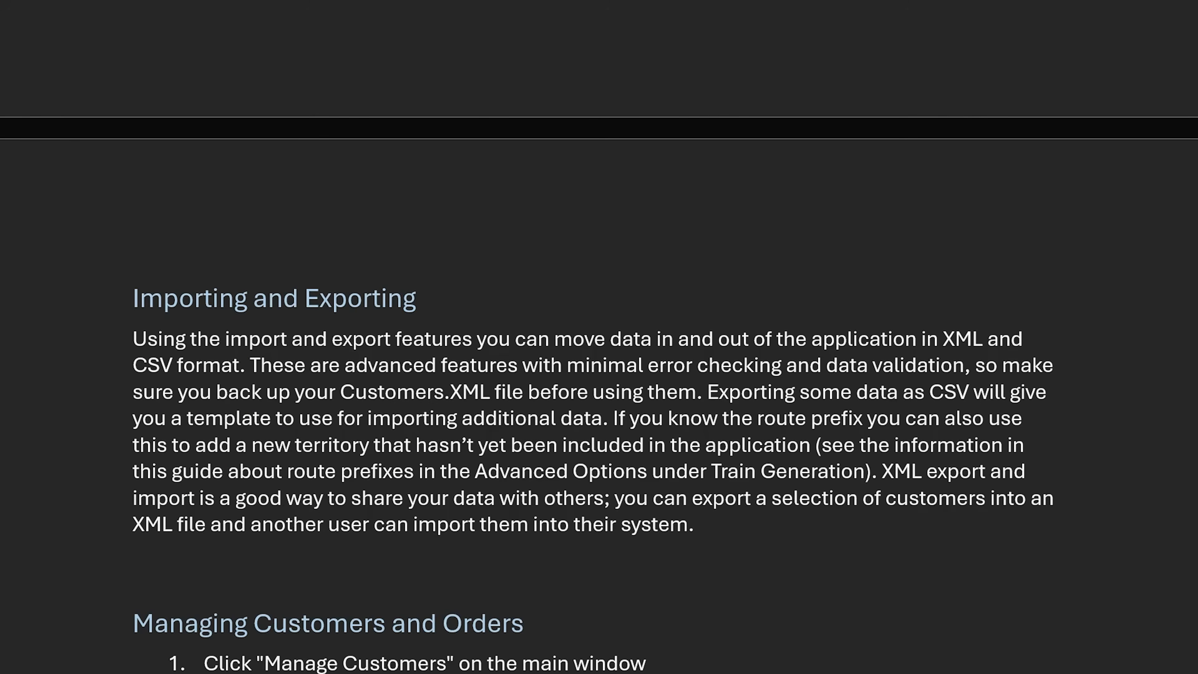
scroll(599, 337, down, 3)
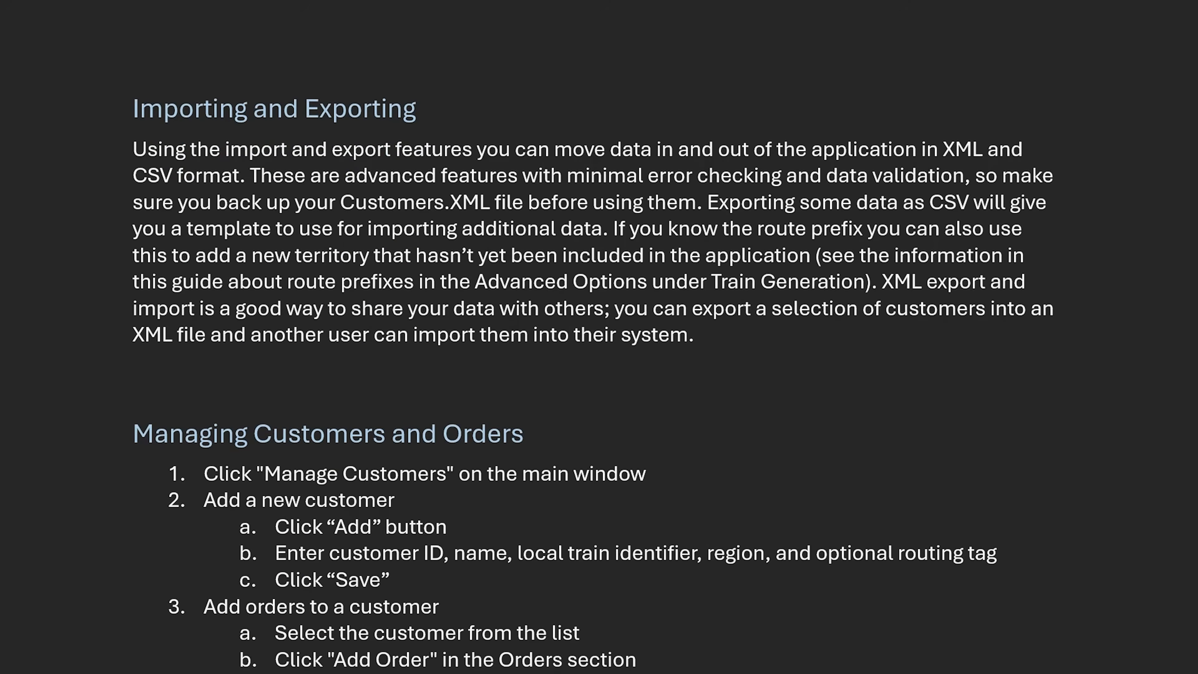
scroll(599, 337, down, 12)
scroll(600, 337, down, 20)
scroll(599, 337, up, 9)
scroll(599, 337, down, 8)
scroll(599, 337, down, 15)
scroll(600, 337, down, 8)
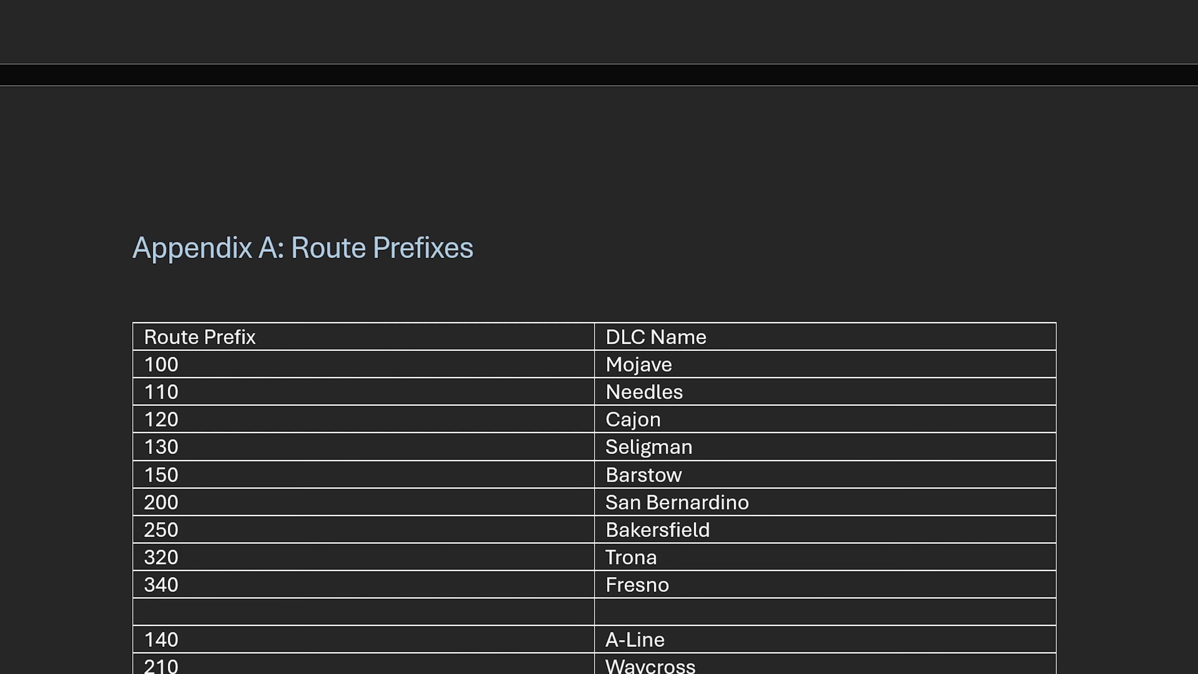
Return to the Advanced Options paragraph of the guide and read how to override the generated route prefix
scroll(599, 337, up, 15)
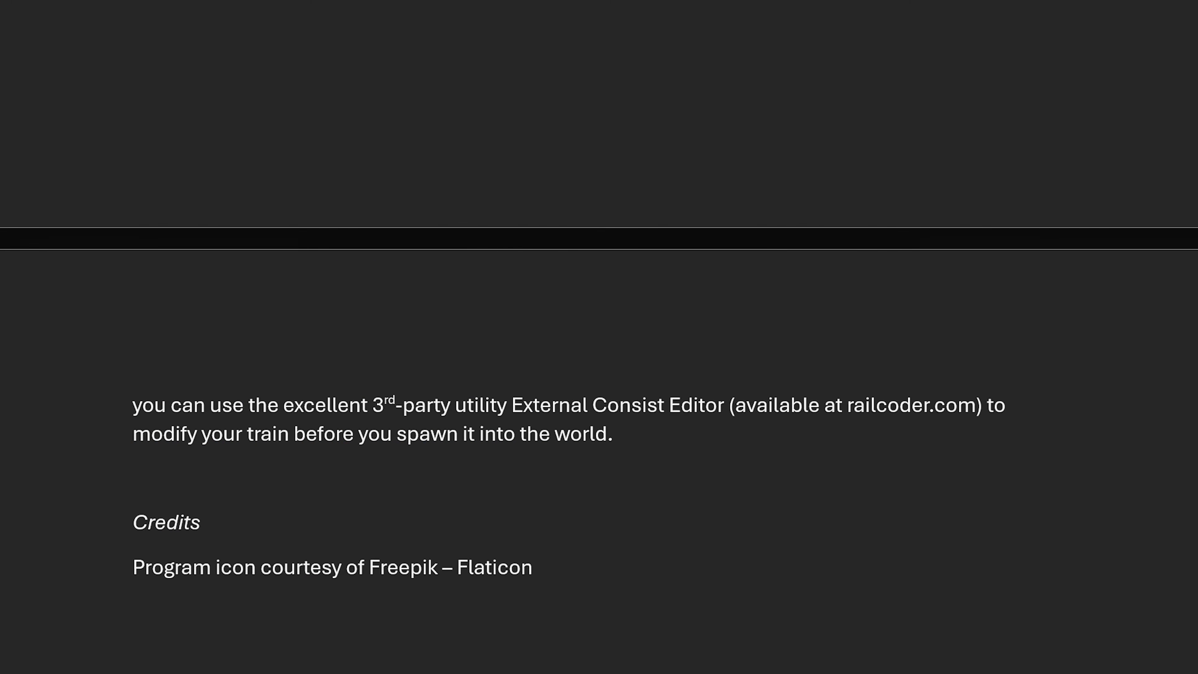
scroll(599, 337, up, 9)
scroll(594, 337, up, 5)
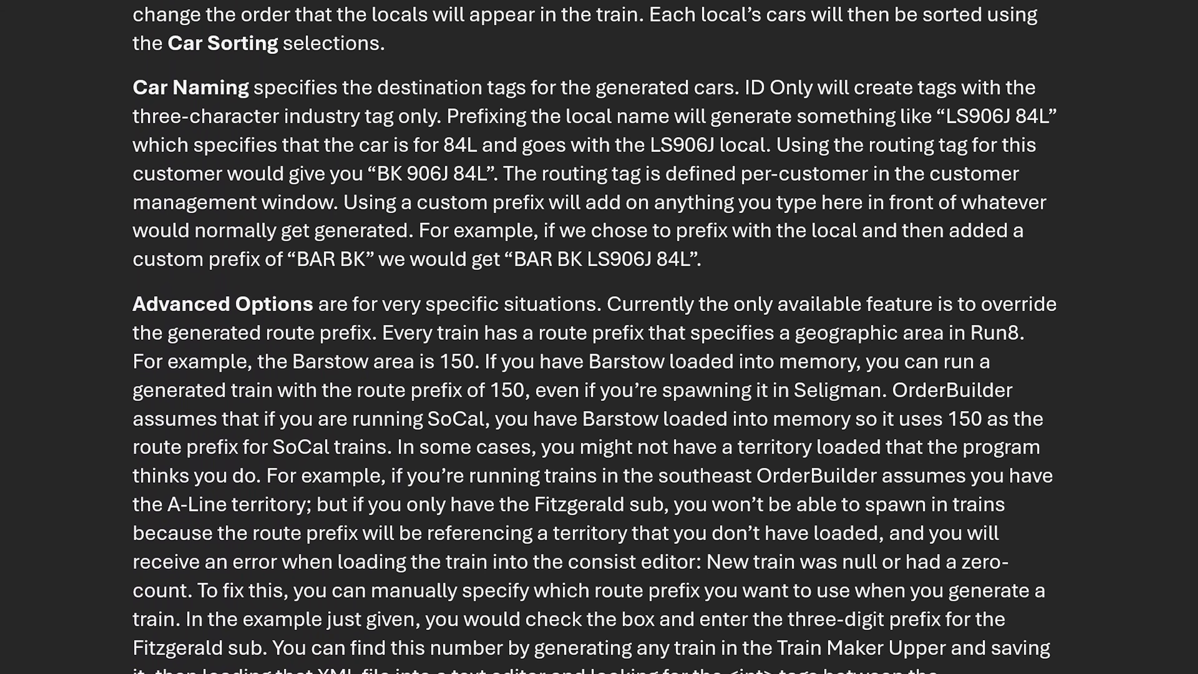
scroll(594, 337, down, 3)
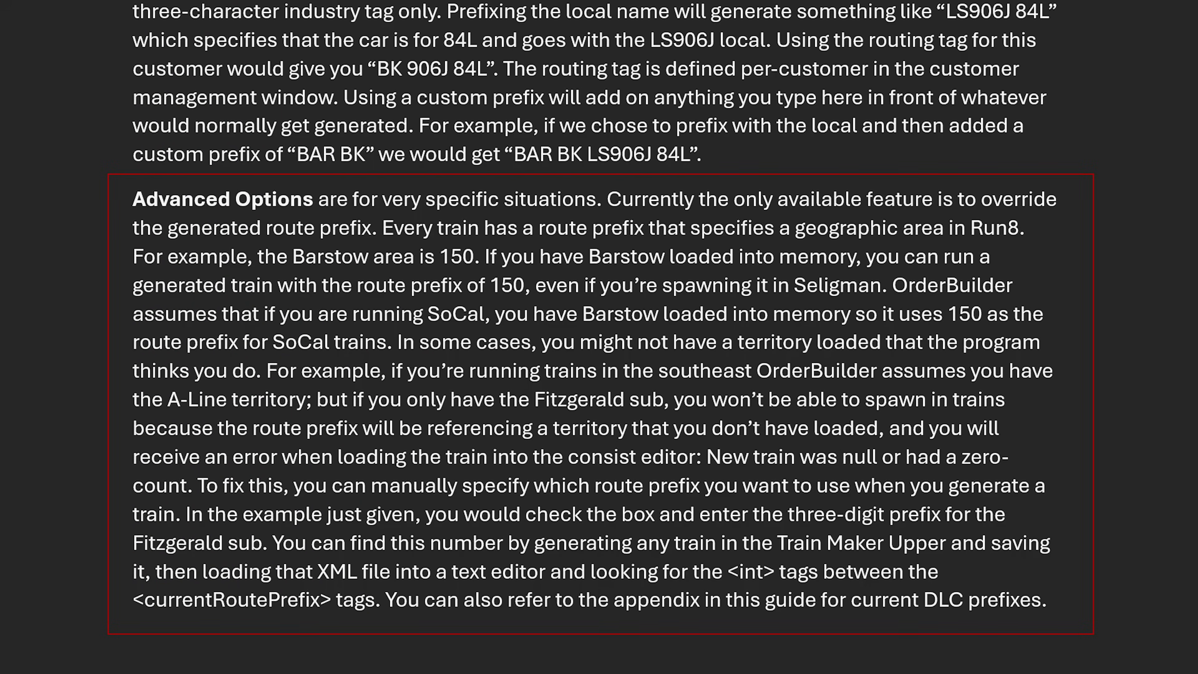